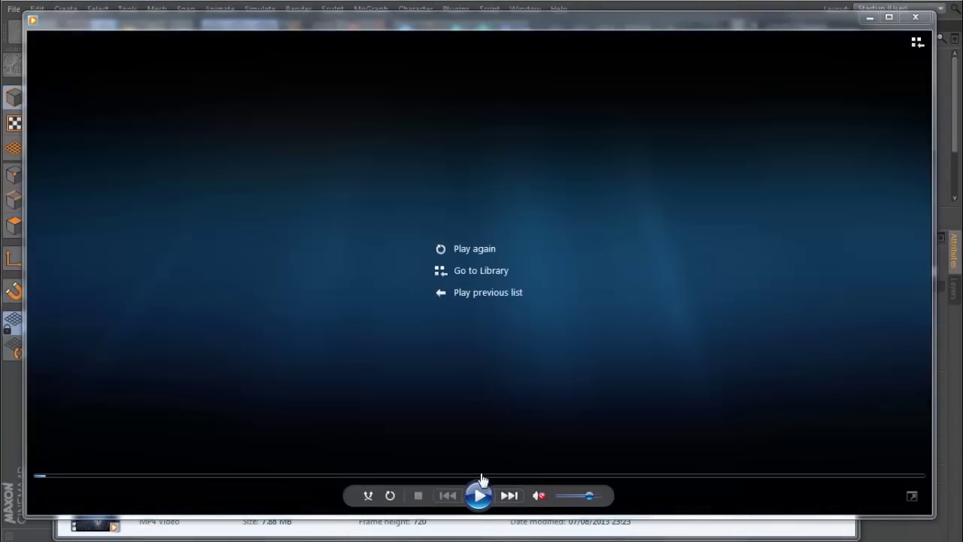
- Replay the greeble preview video, pause it partway, then close Windows Media Player
left_click(479, 495)
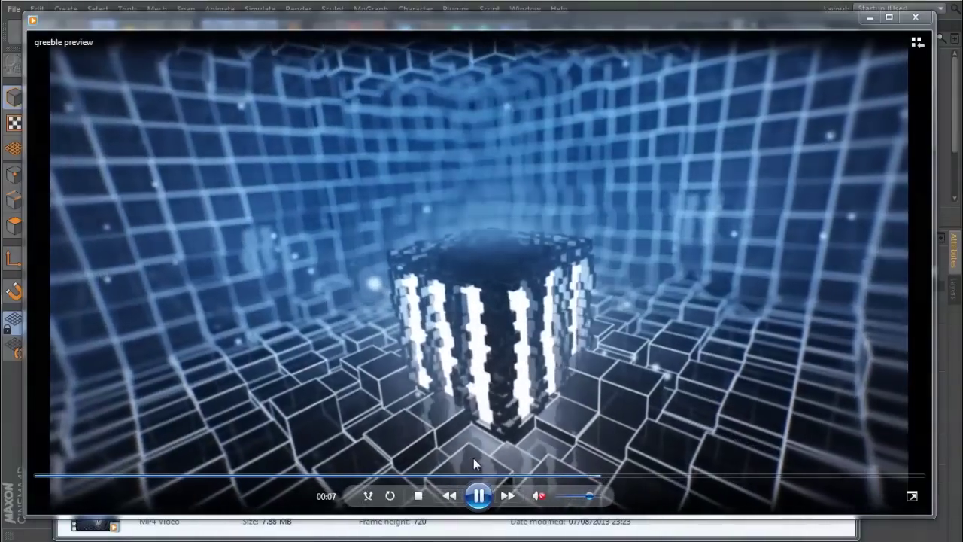
left_click(319, 264)
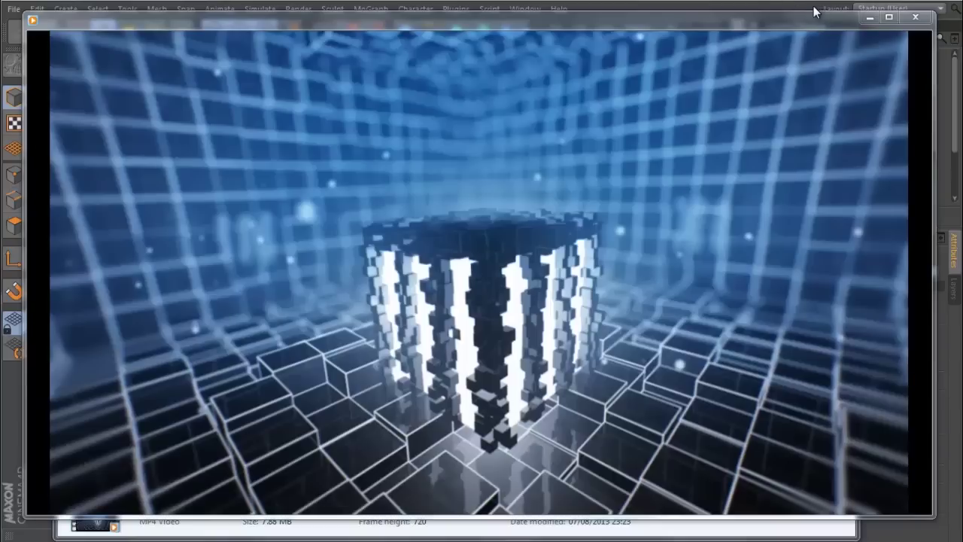
left_click(912, 20)
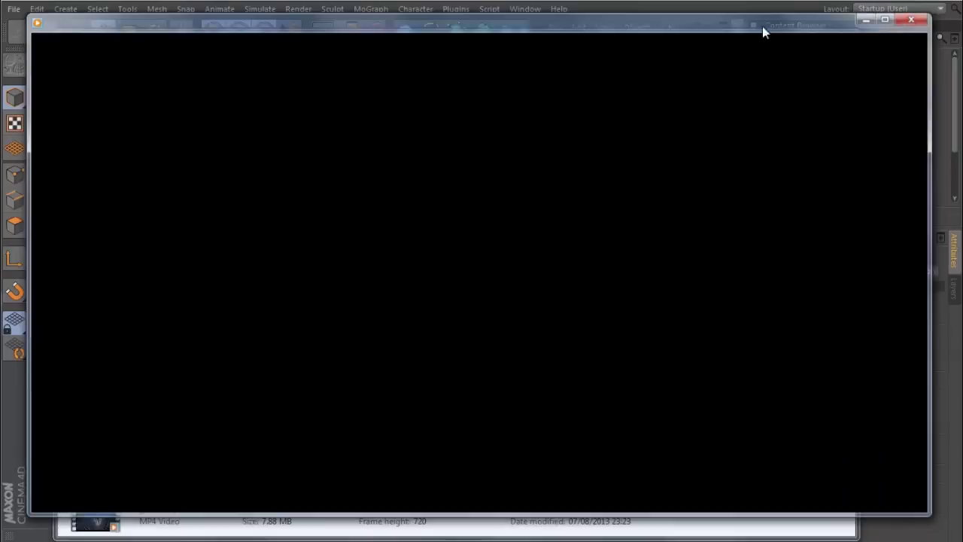
- In Cinema 4D, widen the viewport and browse Presets > lightkit with smaller thumbnails
left_click(127, 4)
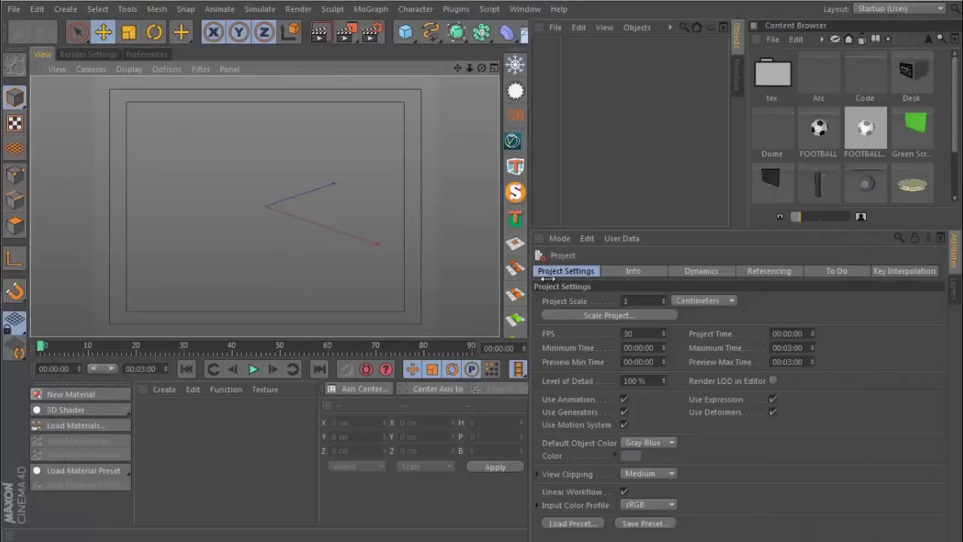
left_click_drag(548, 279, 583, 280)
left_click(849, 38)
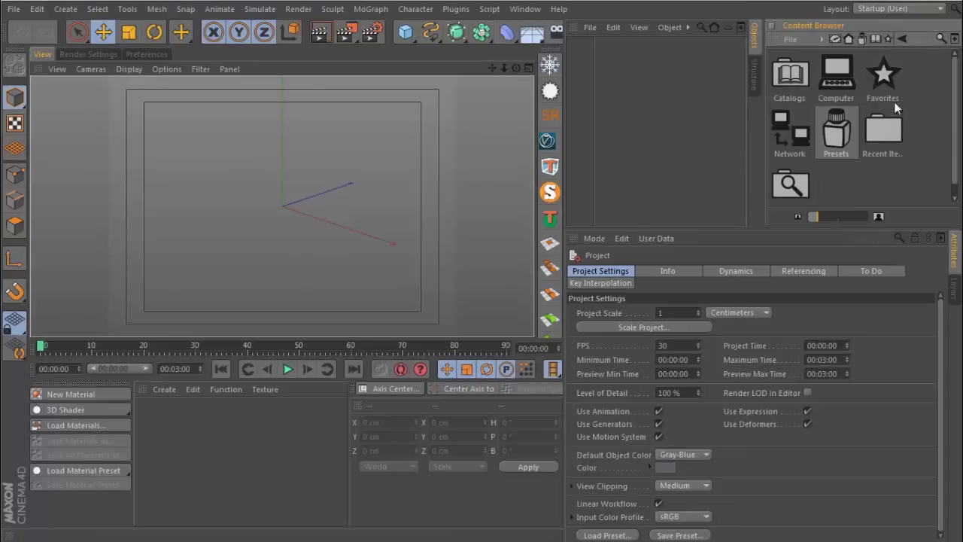
double_click(837, 129)
double_click(840, 128)
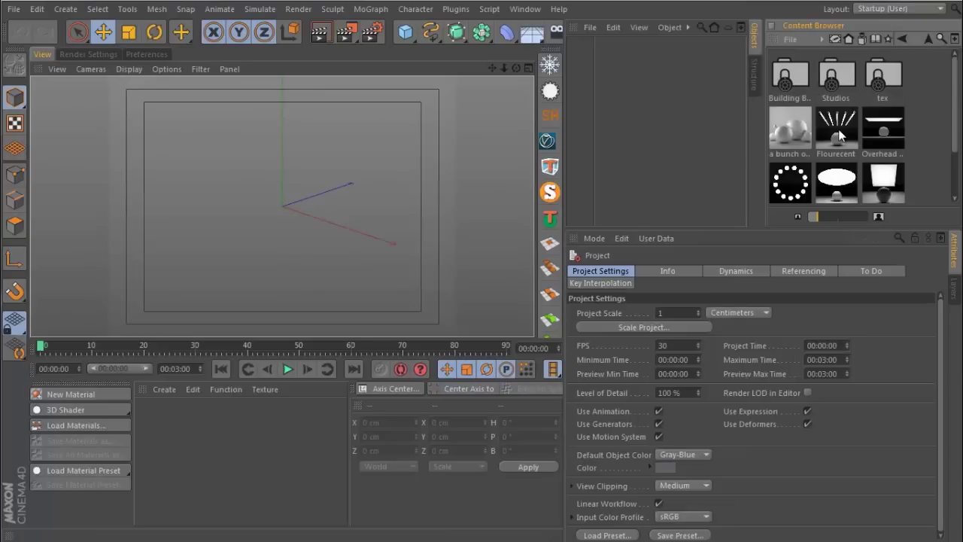
left_click_drag(816, 214, 800, 215)
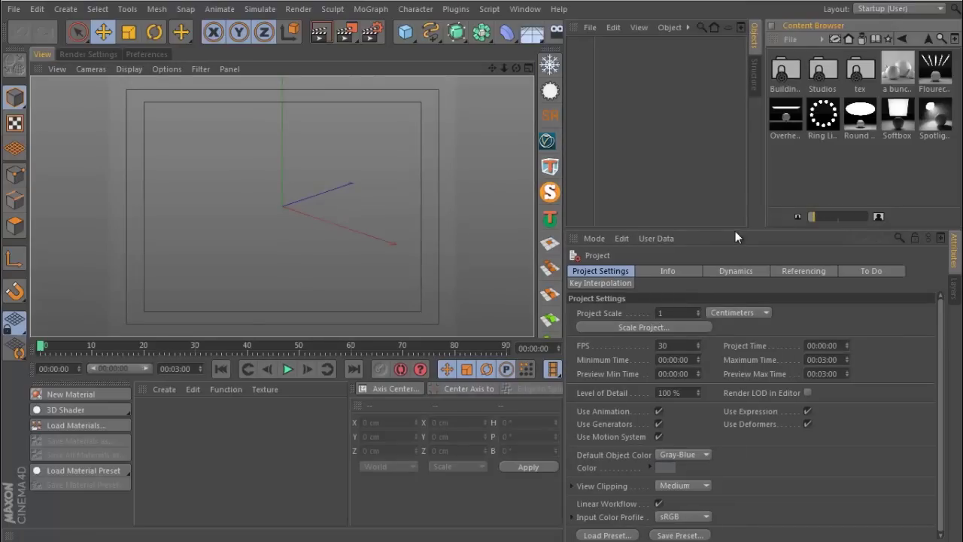
left_click_drag(735, 231, 734, 300)
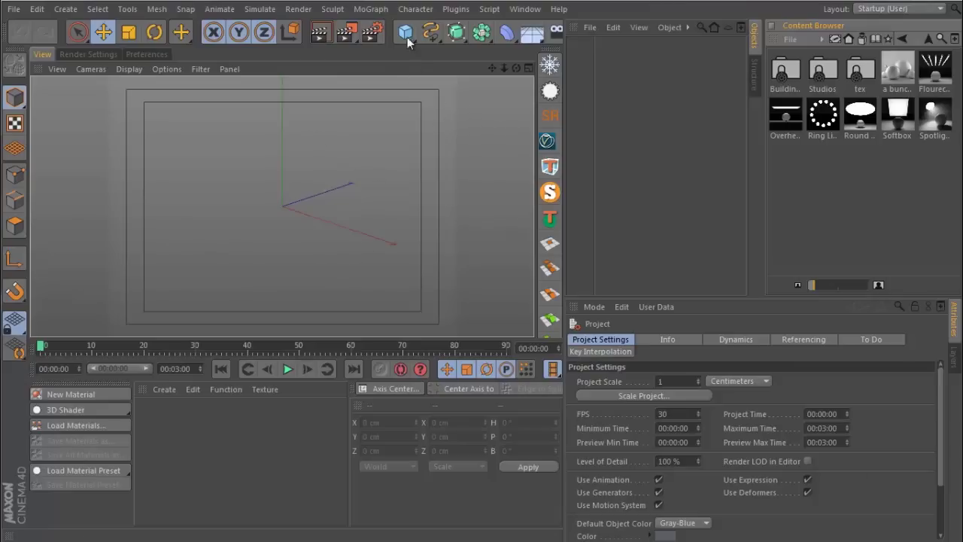
- Add a cube and set its size to 100 cm
left_click_drag(406, 31, 532, 64)
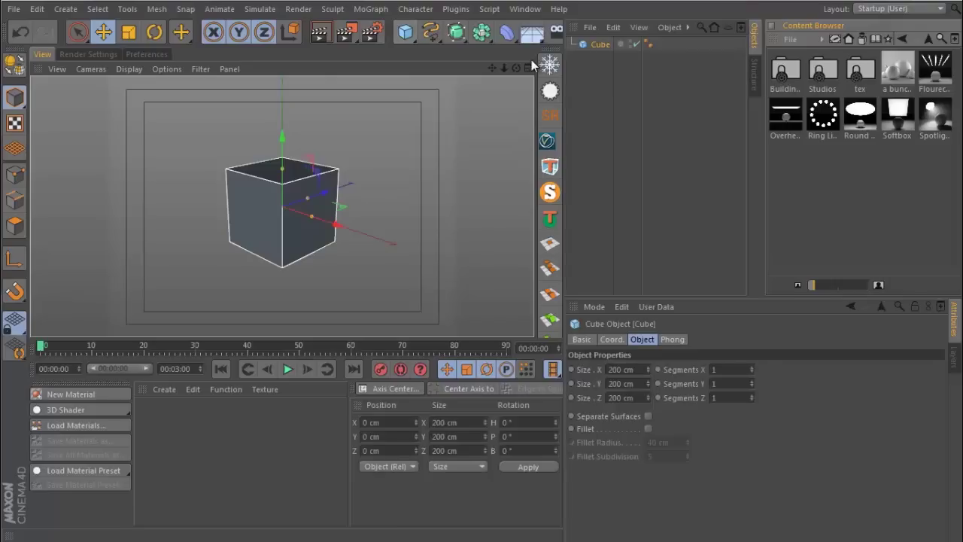
double_click(456, 423)
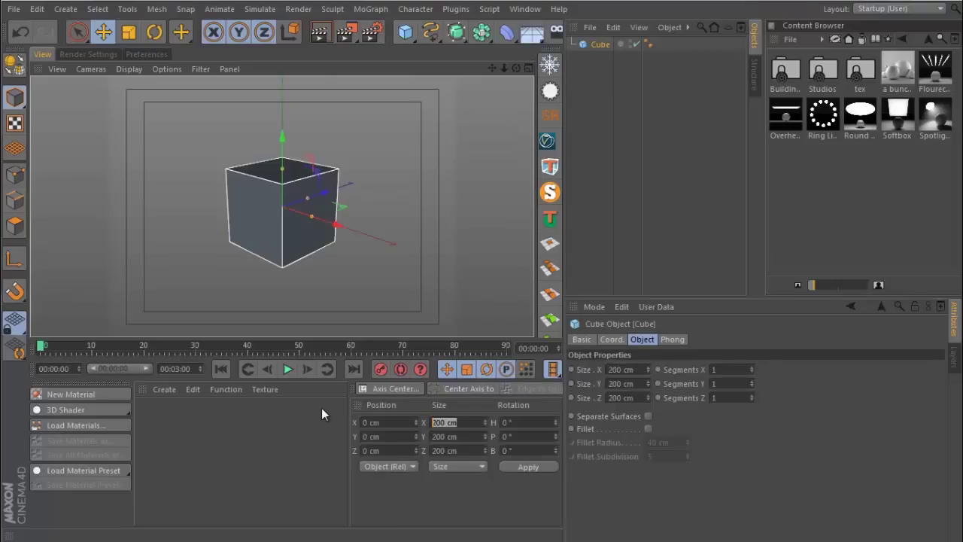
type("100")
key("Return")
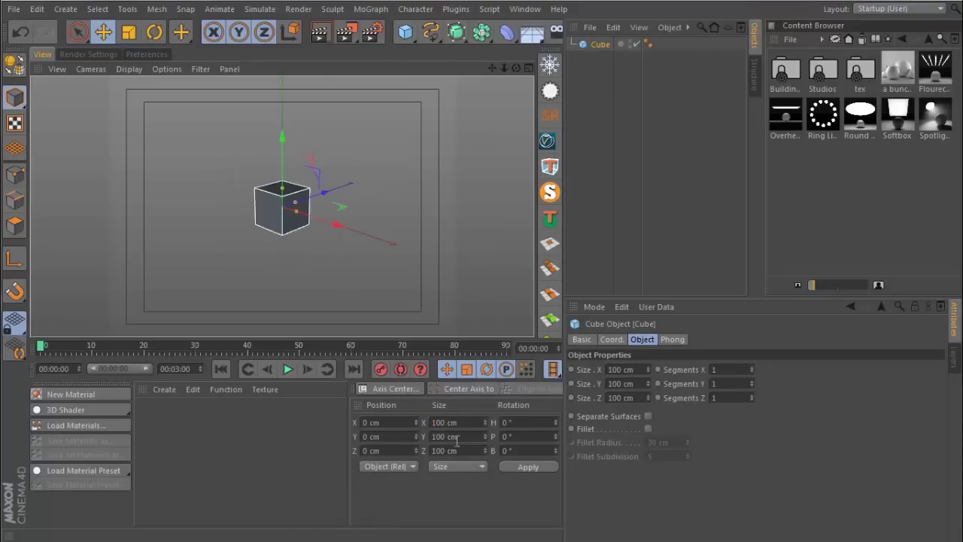
left_click(349, 195)
left_click_drag(348, 195, 366, 201, "alt")
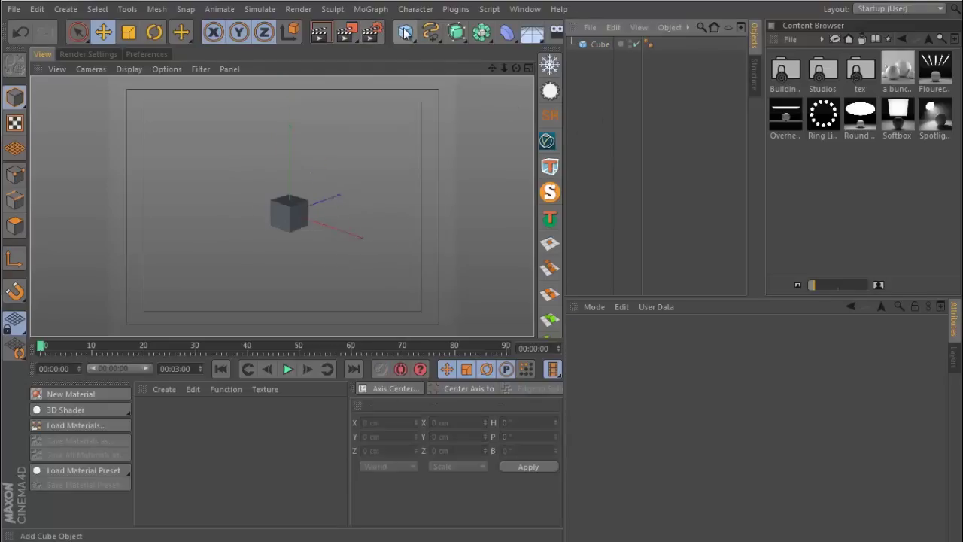
- Add a second cube sized 2000 cm in X and Z and 1000 cm in Y
left_click_drag(405, 32, 520, 47)
right_click_drag(319, 148, 372, 202, "alt")
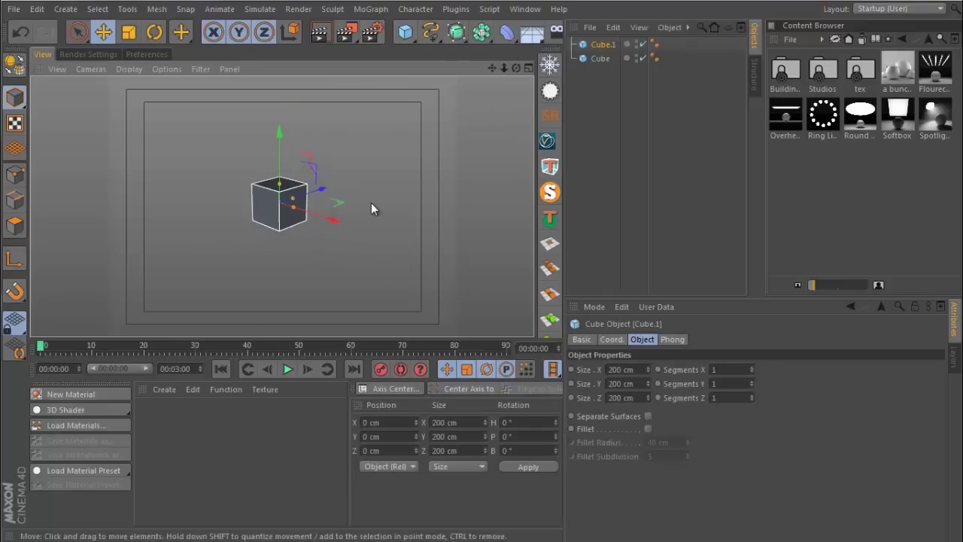
left_click(457, 422)
key("ctrl+a")
type("2")
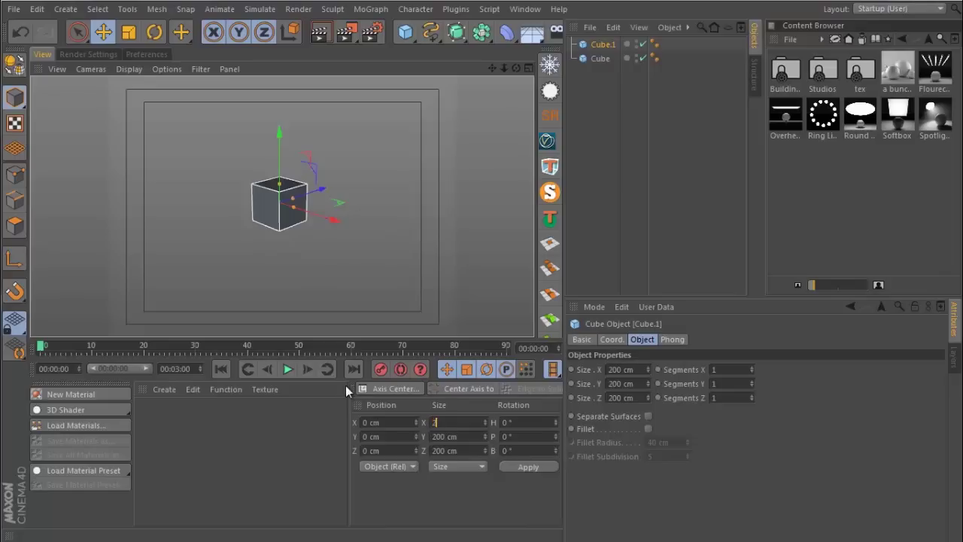
type("000")
key("Return")
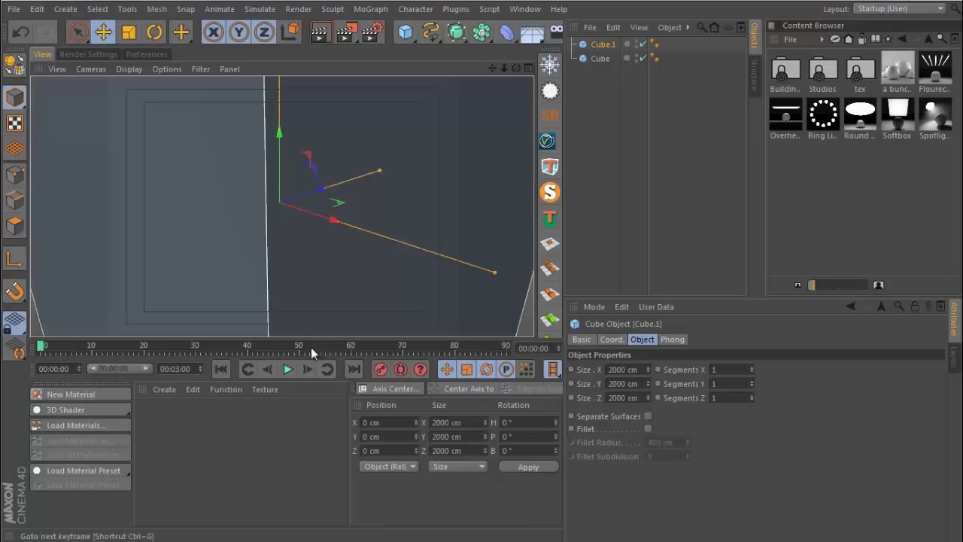
left_click(622, 384)
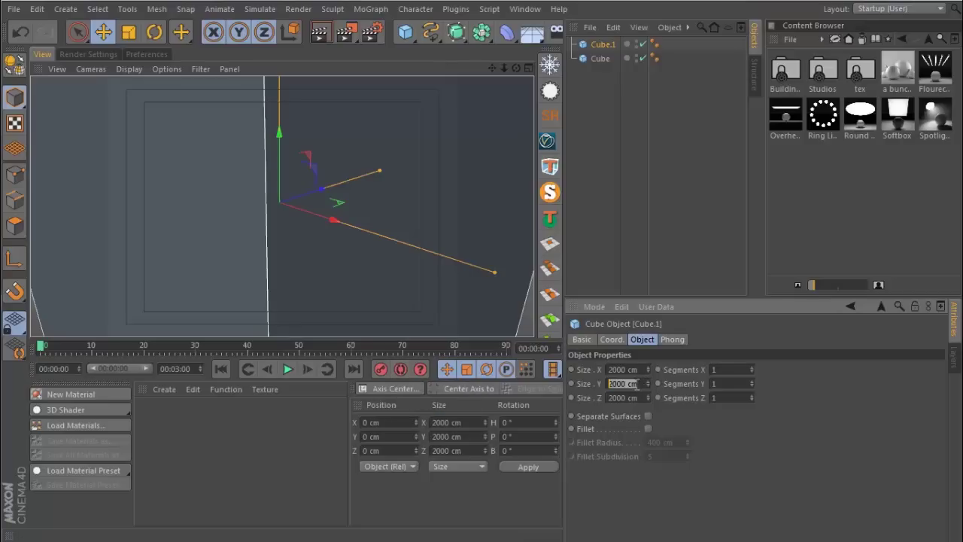
type("1000")
key("Return")
scroll(332, 289, "down", 5)
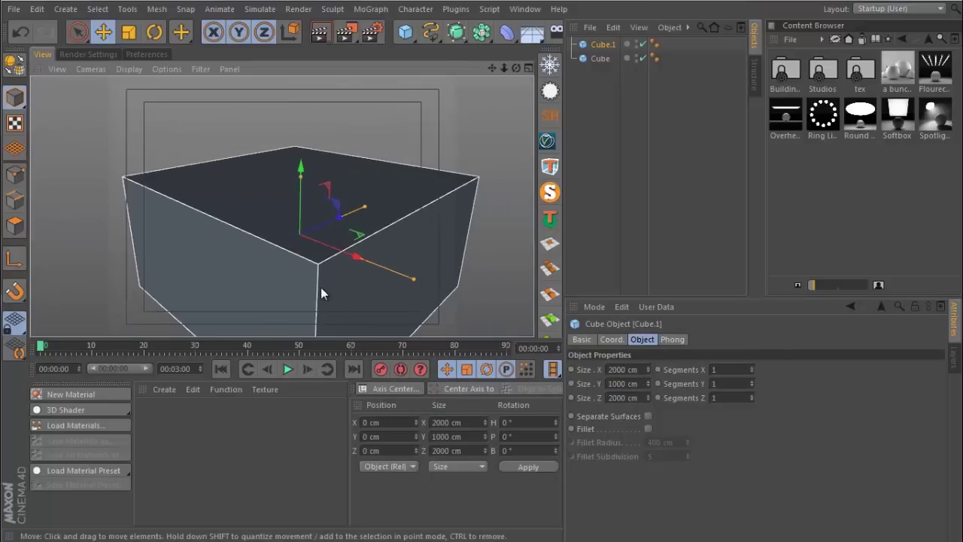
left_click_drag(320, 286, 308, 266, "alt")
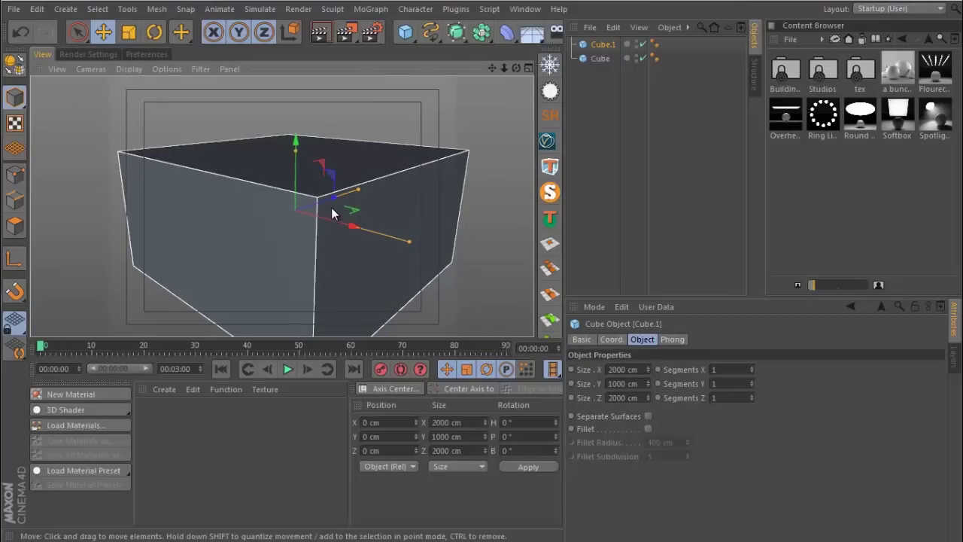
left_click_drag(313, 209, 281, 210, "alt")
left_click(600, 58)
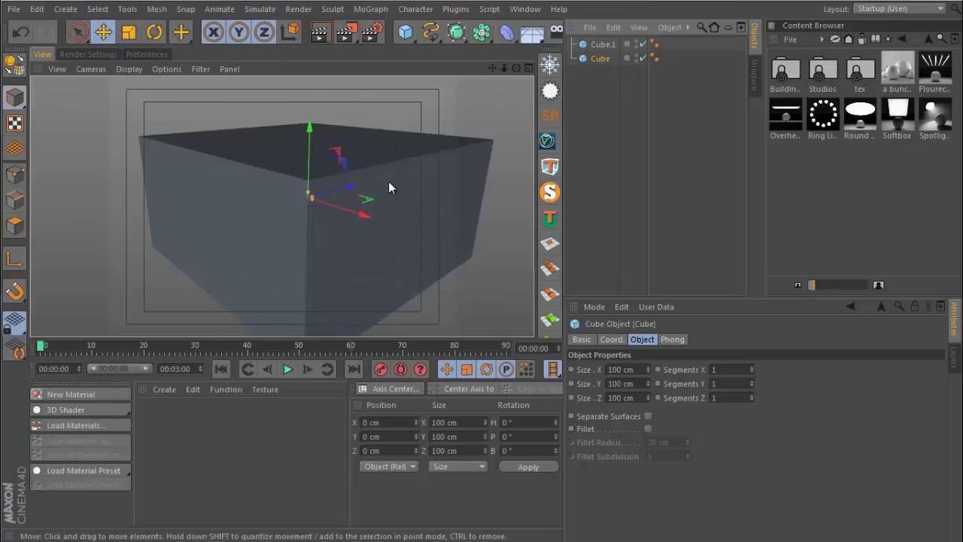
- Give Cube.1 20 X, 10 Y and 20 Z segments, then orbit to inspect the grid
left_click(603, 45)
left_click_drag(325, 220, 329, 211, "alt")
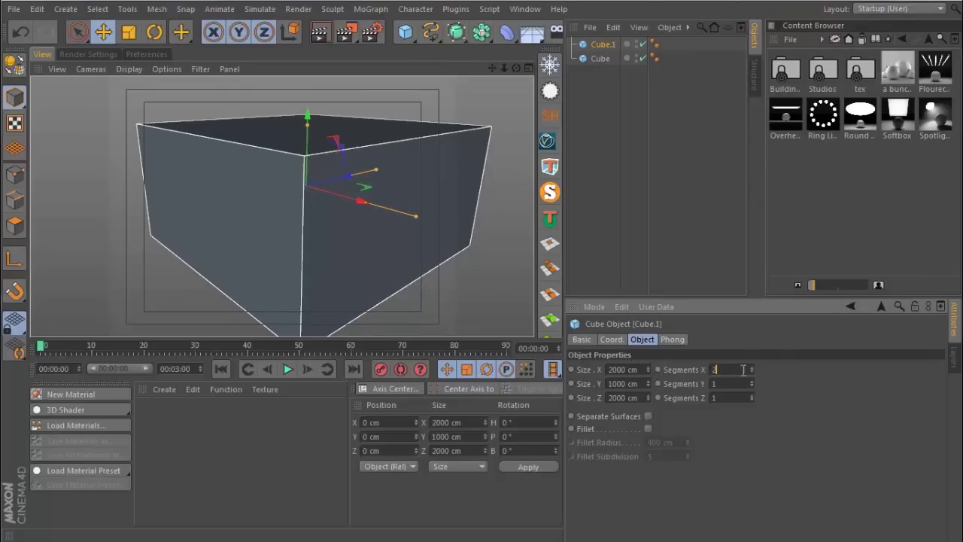
type("20")
key("Return")
left_click(719, 384)
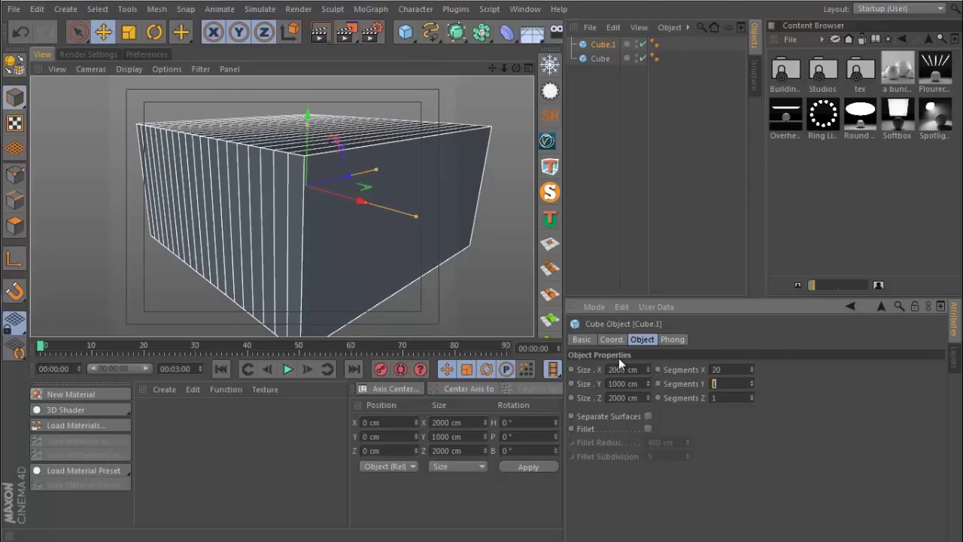
type("0")
key("Return")
key("Tab")
type("20")
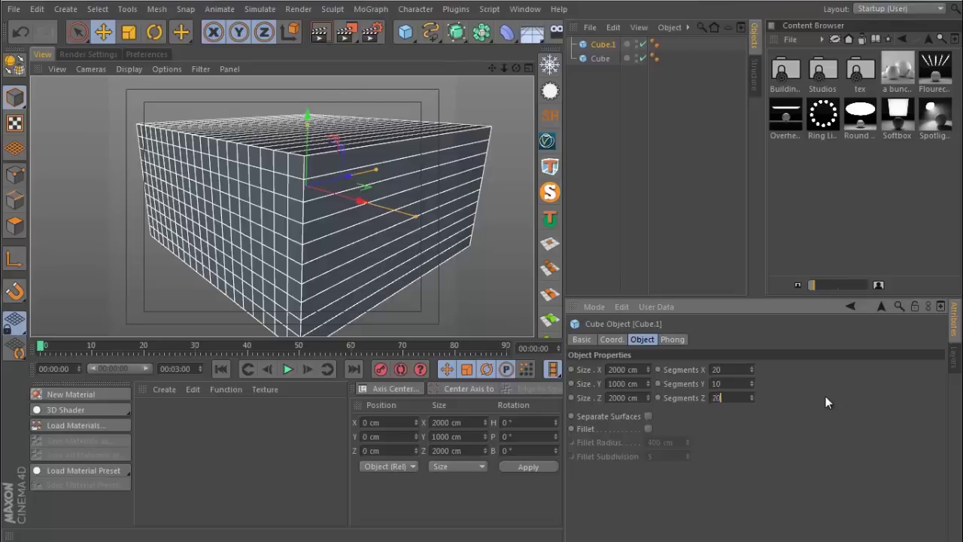
key("Return")
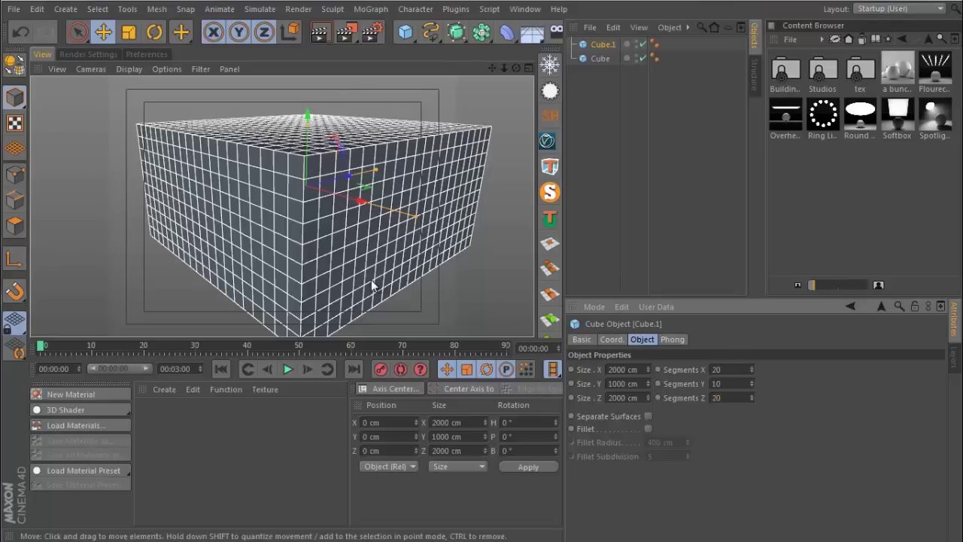
scroll(327, 230, "up", 2)
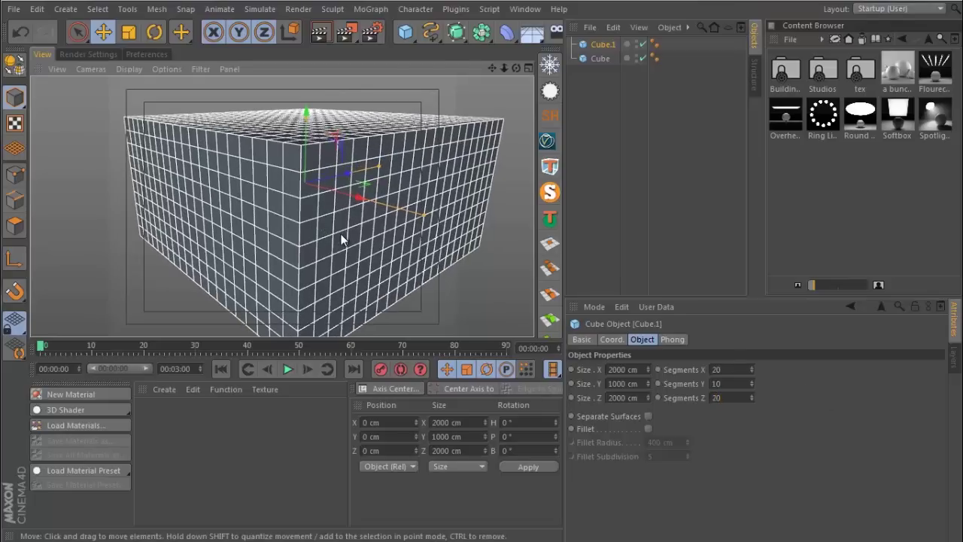
left_click_drag(338, 235, 308, 205, "alt")
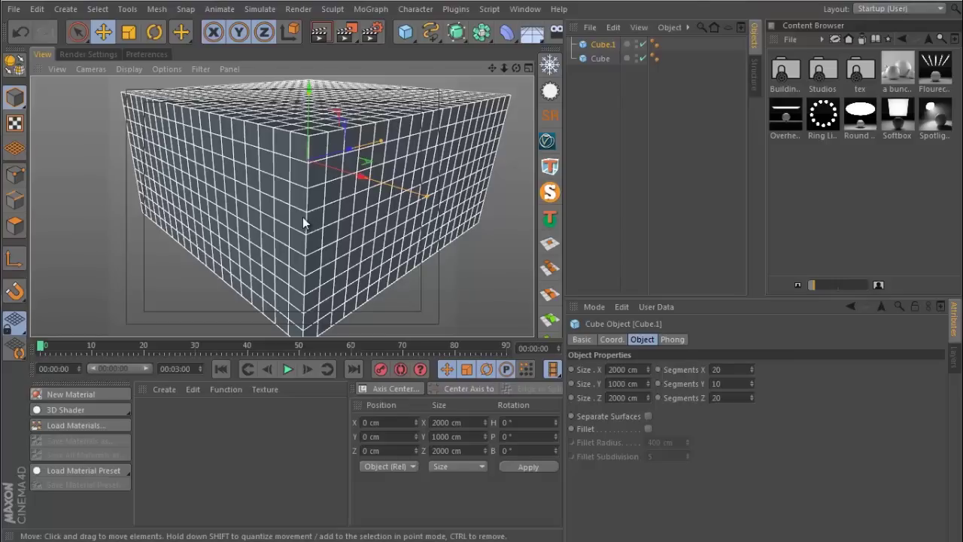
mouse_move(303, 217)
left_mouse_down("alt")
mouse_move(308, 206)
mouse_move(286, 223)
mouse_move(304, 232)
mouse_move(306, 217)
left_mouse_up("alt")
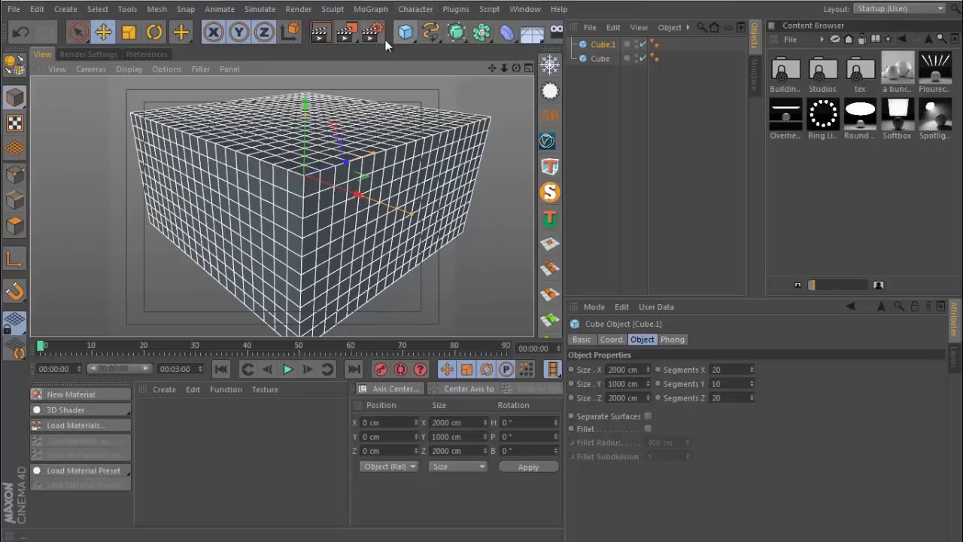
- Add a Cloner and make the small cube its child
left_click(383, 10)
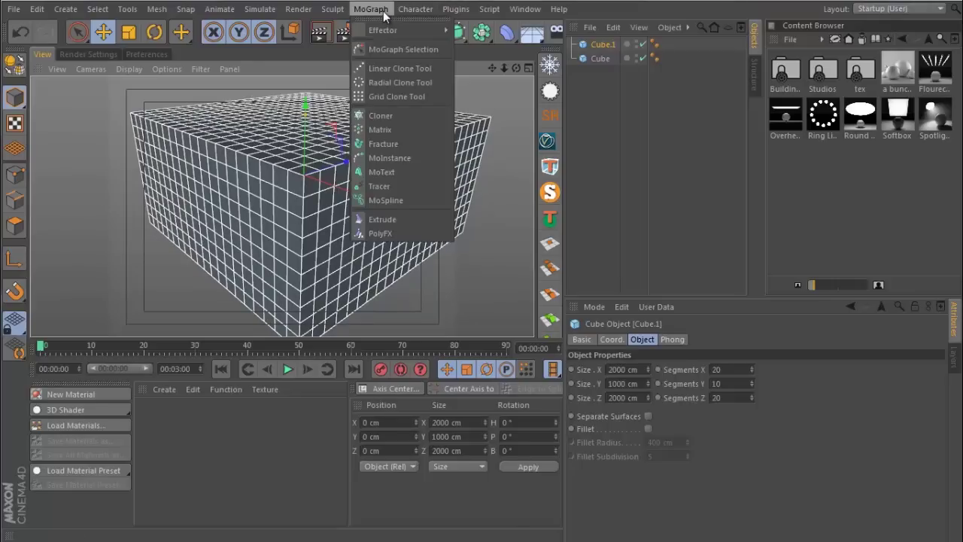
left_click(390, 114)
left_click(613, 88)
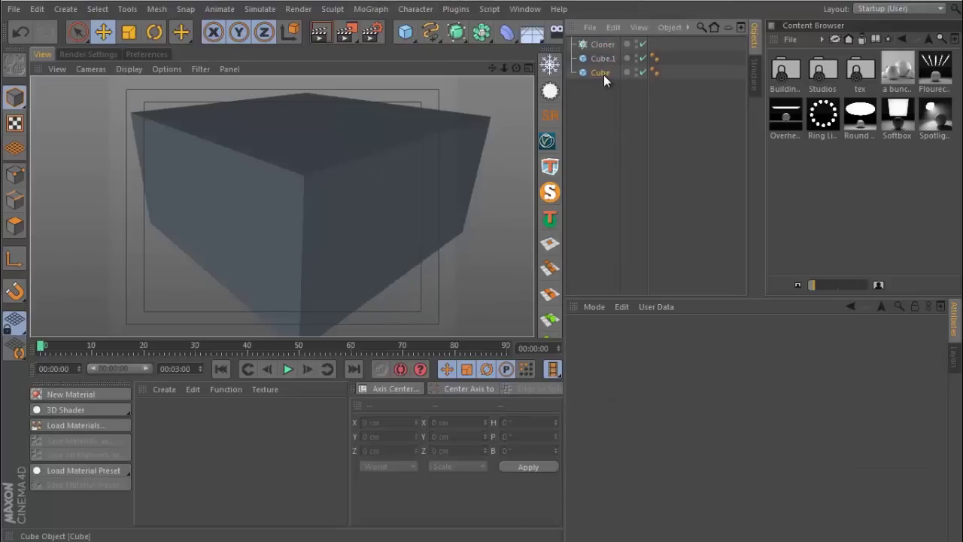
left_click_drag(603, 44, 600, 45)
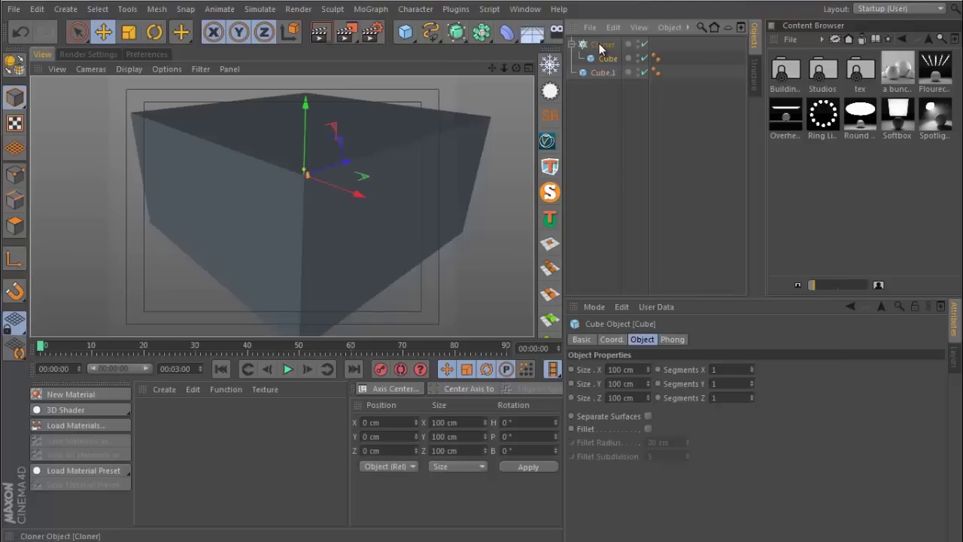
left_click(601, 44)
- Set the Cloner to Object mode with Cube.1 as its target object
left_click(636, 368)
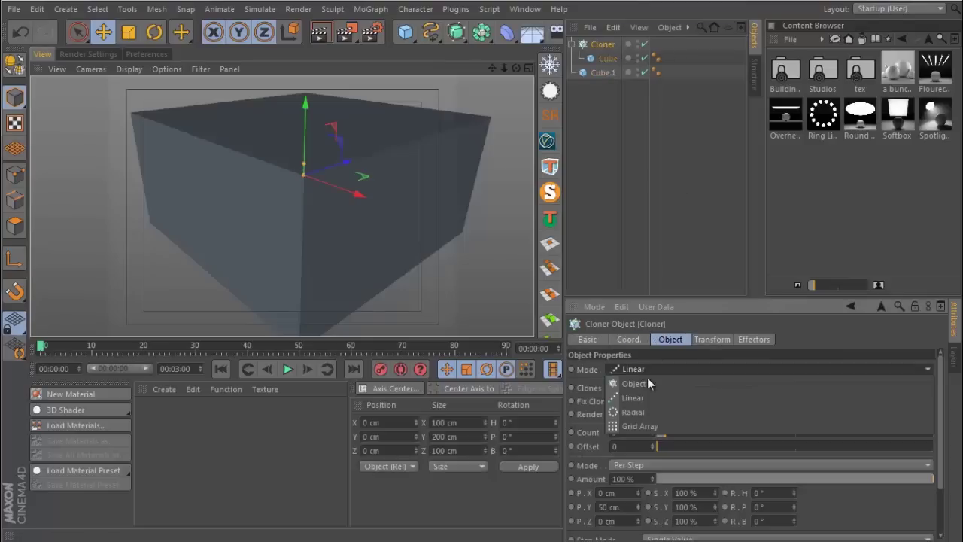
left_click(646, 385)
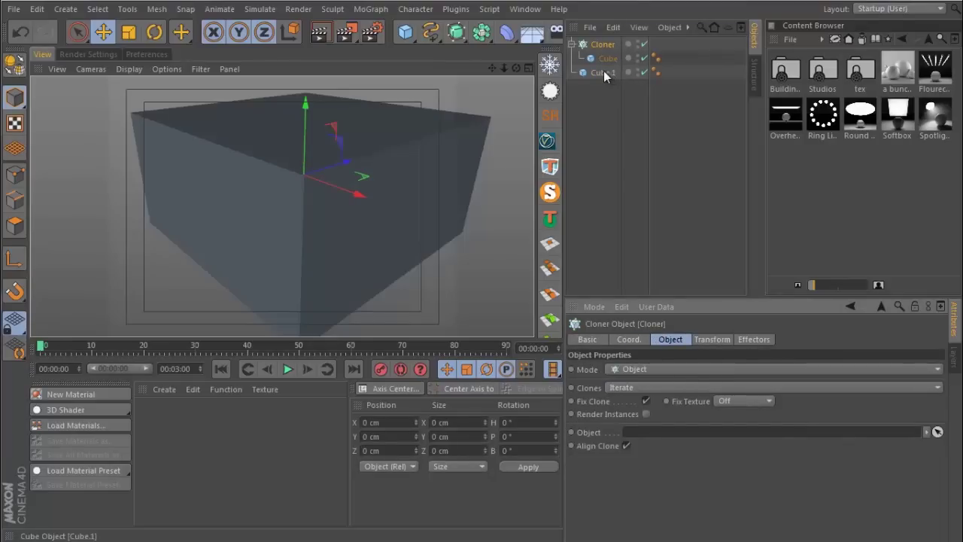
left_click_drag(604, 71, 624, 435)
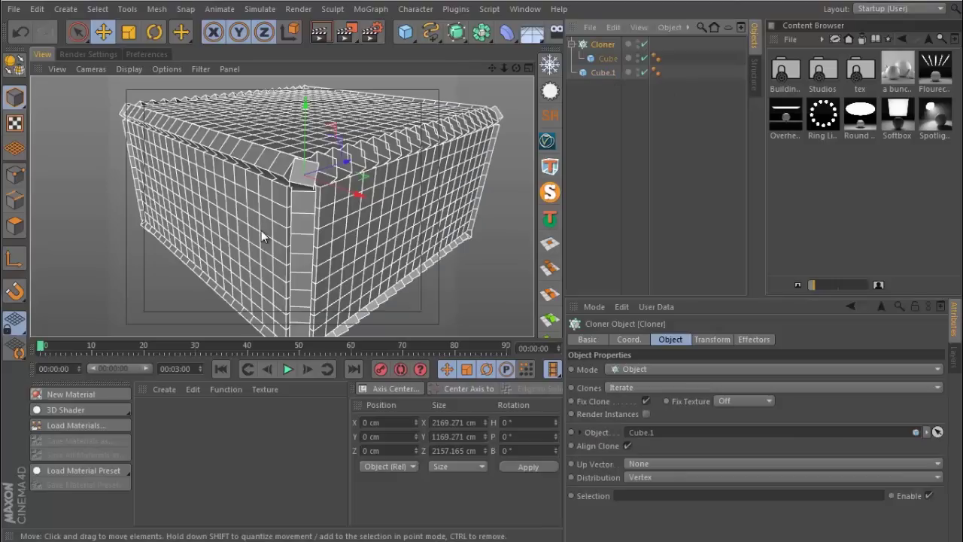
left_click(605, 58)
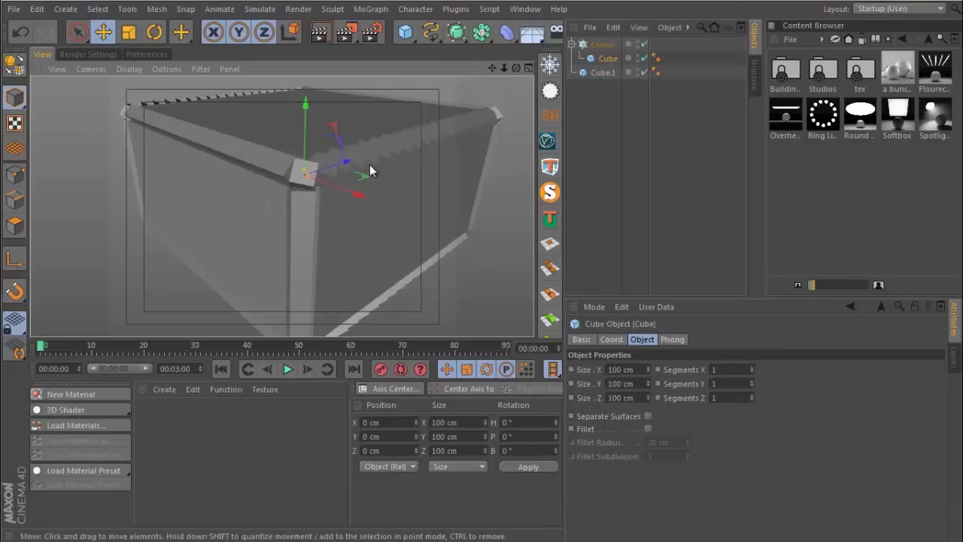
left_click(303, 223)
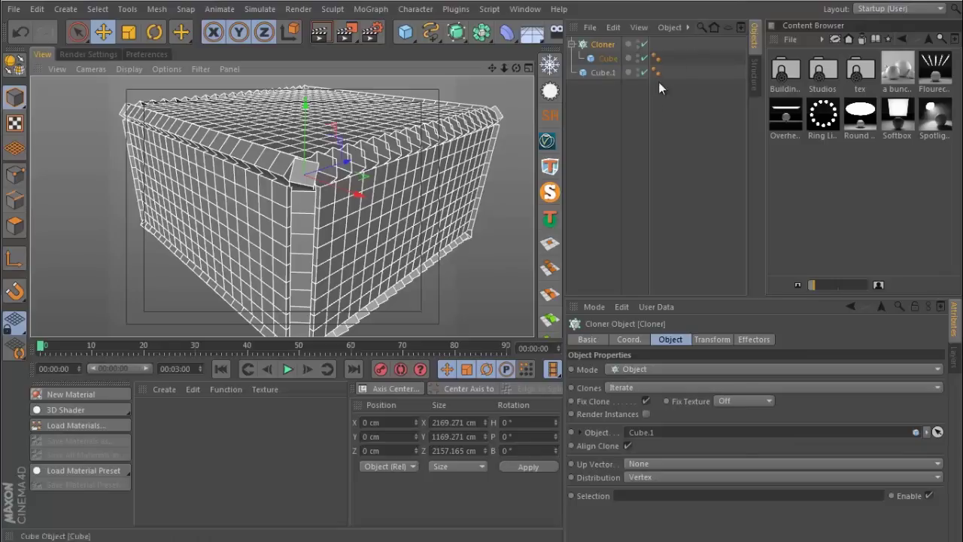
left_click(649, 99)
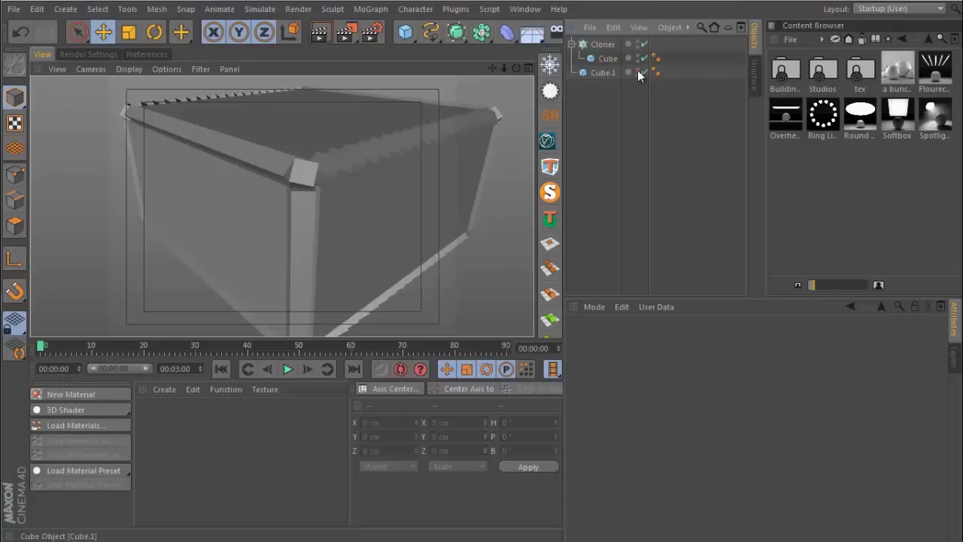
- Rename Cube.1 to 'walls ref' and Cube to 'single block'
double_click(606, 72)
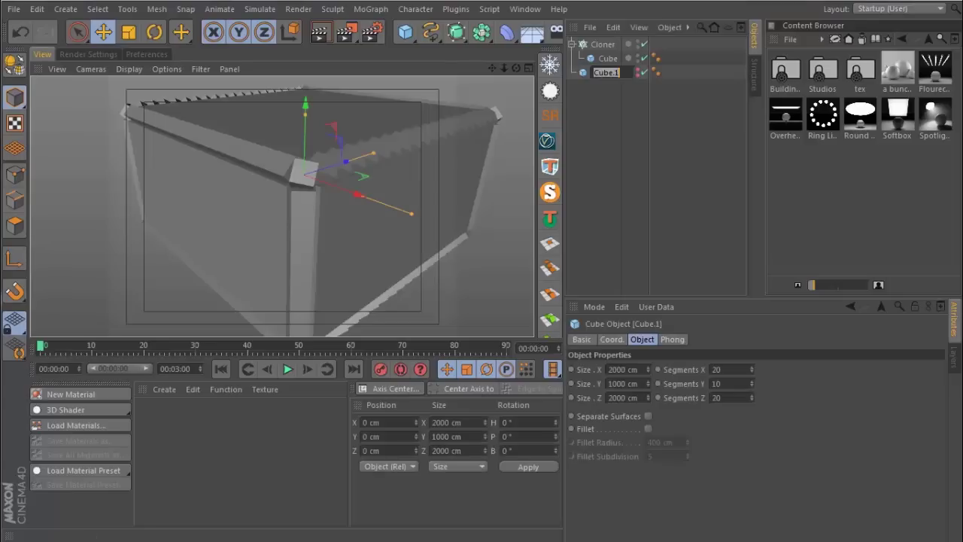
type("walls ref")
key("Return")
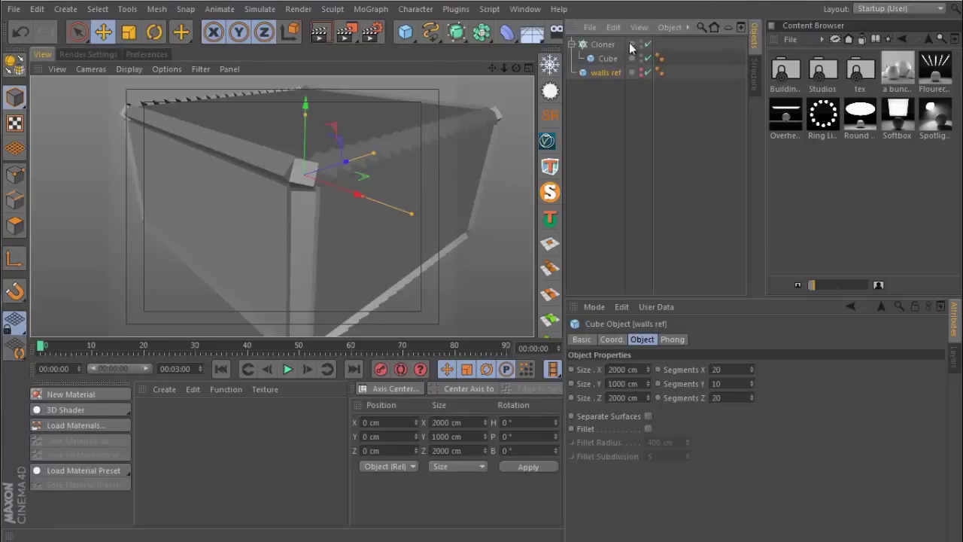
double_click(609, 58)
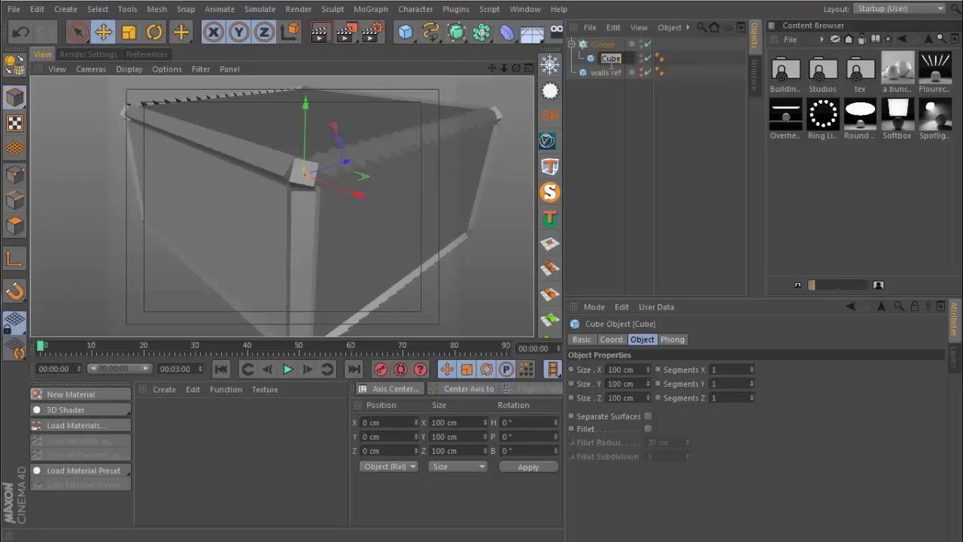
type("single blo")
type("ck")
key("Return")
- Rename the Cloner to 'cloner walls'
double_click(602, 44)
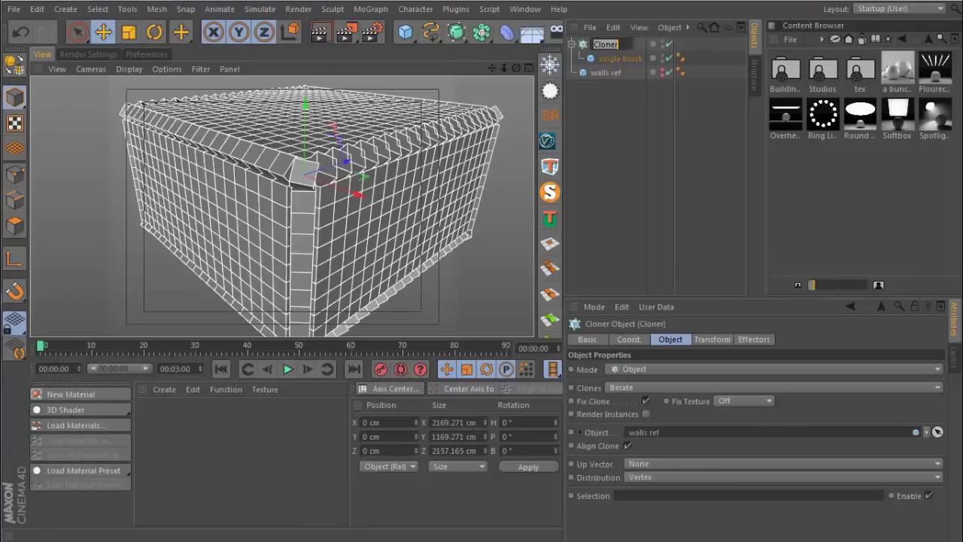
type("w")
key("BackSpace")
key("BackSpace")
key("BackSpace")
key("BackSpace")
key("BackSpace")
type("cloner walls")
key("Return")
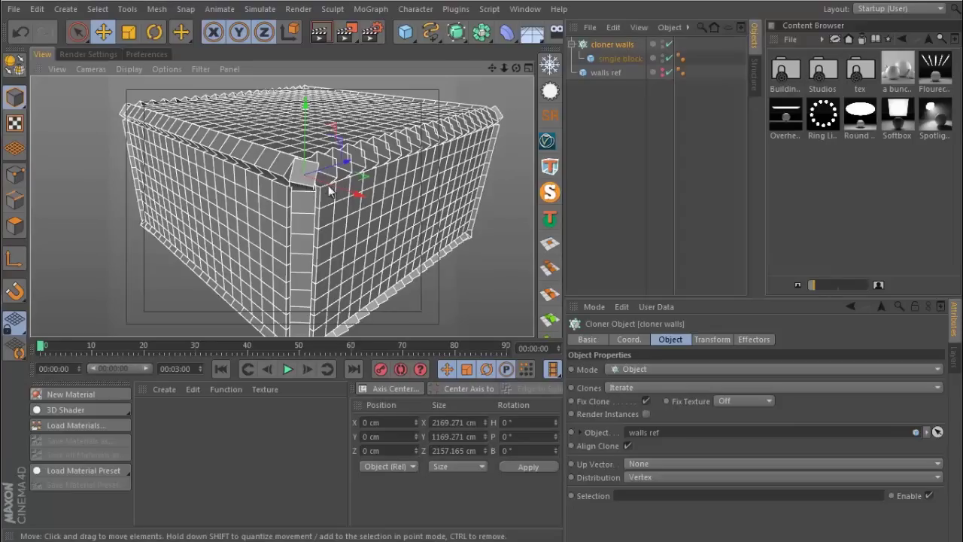
scroll(328, 185, "up", 10)
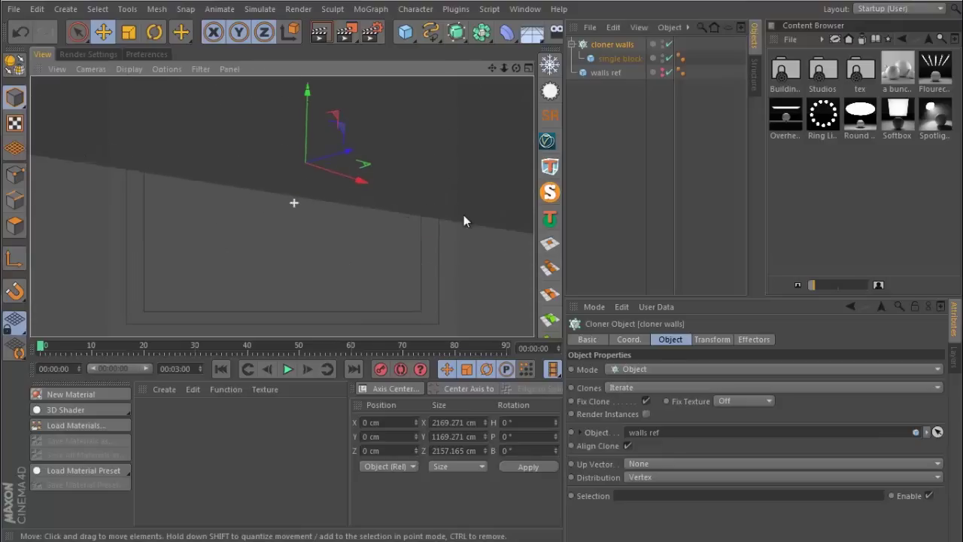
- Add a camera facing the walls and switch all three tool palettes to Medium Icons
left_click_drag(464, 215, 294, 230, "alt")
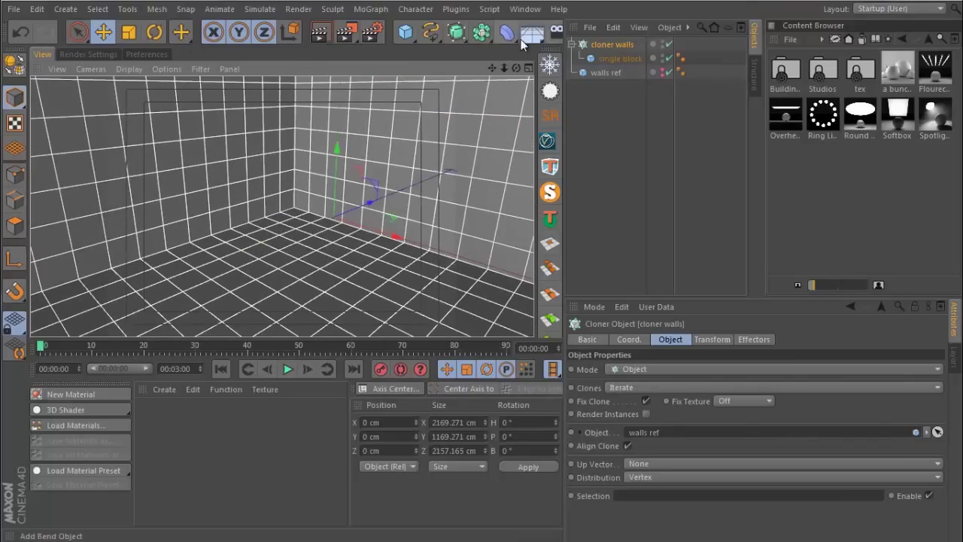
left_click_drag(553, 33, 599, 47)
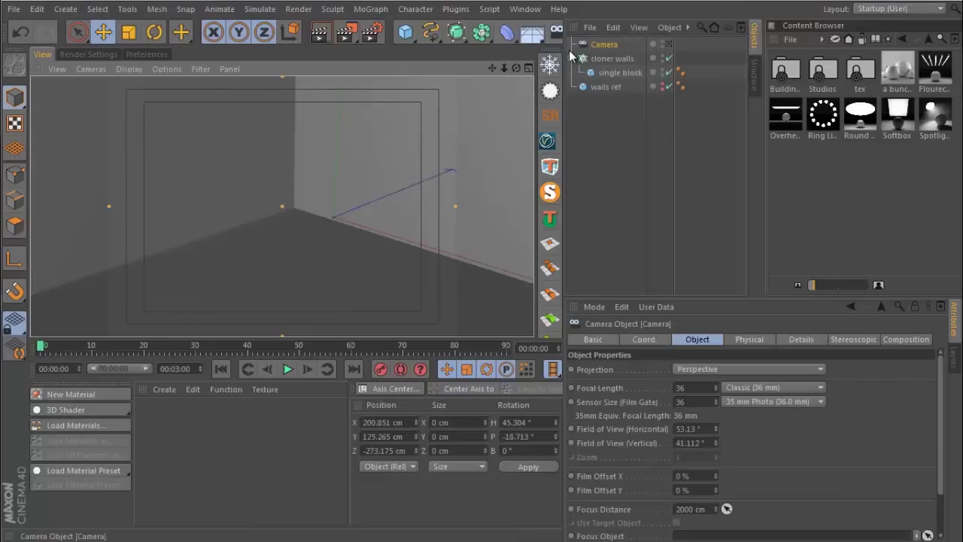
right_click(293, 33)
mouse_move(350, 88)
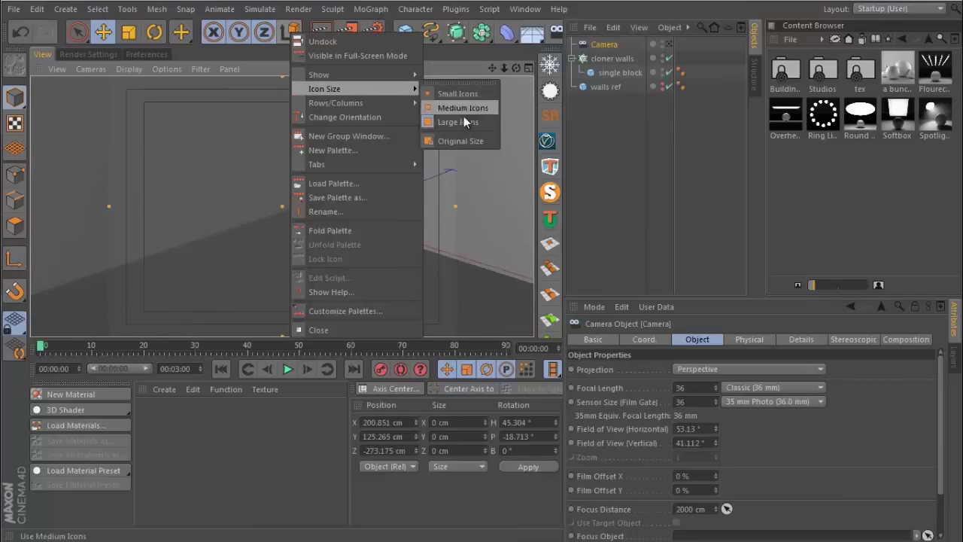
left_click(460, 108)
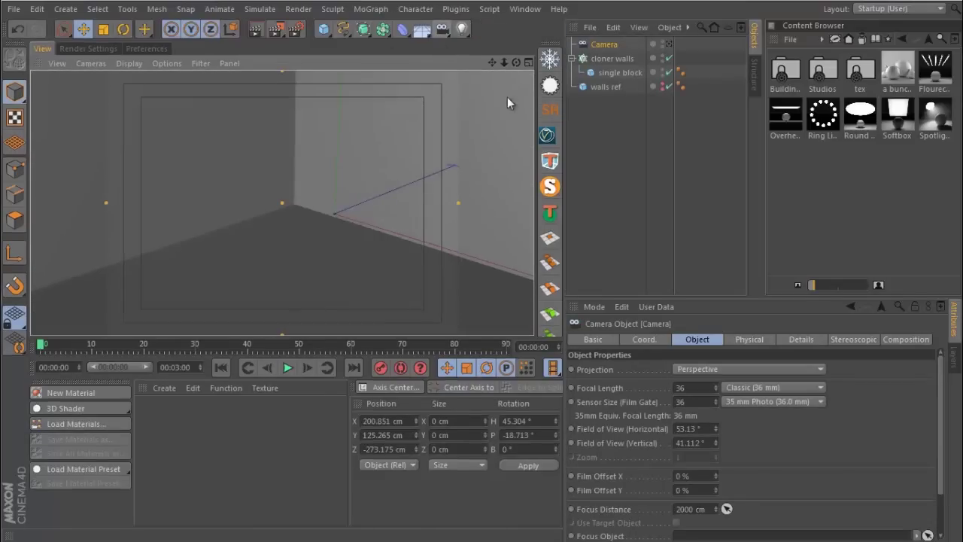
right_click(547, 156)
mouse_move(611, 210)
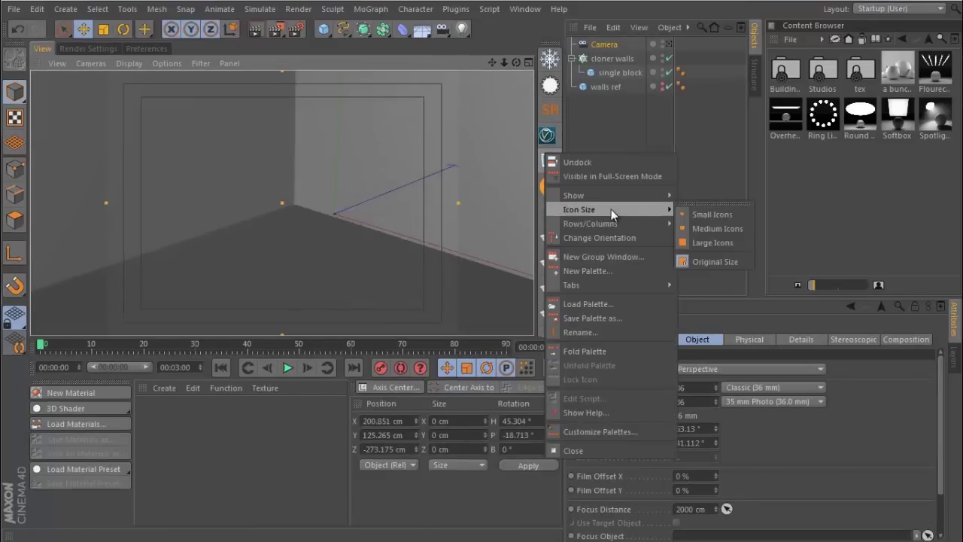
left_click(719, 228)
right_click(10, 183)
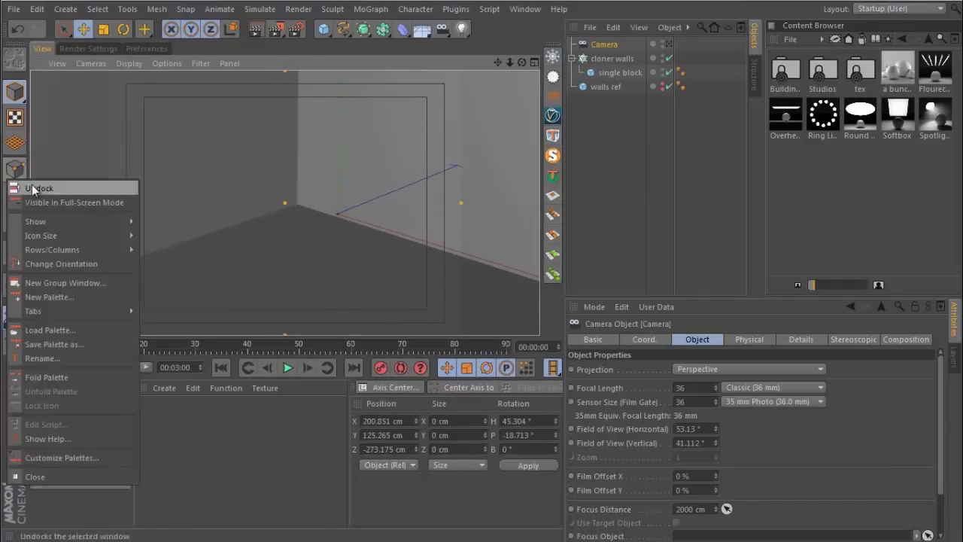
mouse_move(59, 235)
left_click(192, 252)
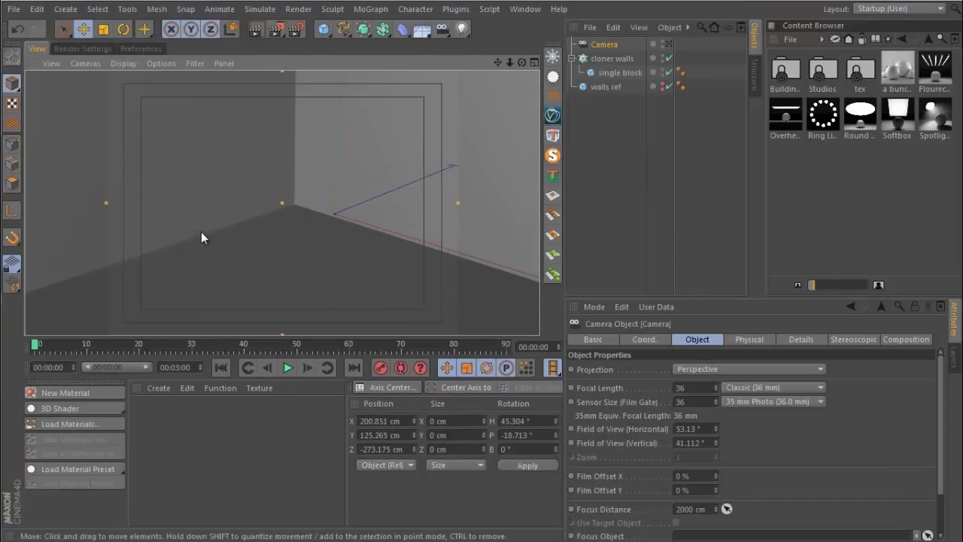
- Rename the camera 'cam 1' and give it the Super Wide 15 mm lens
double_click(607, 44)
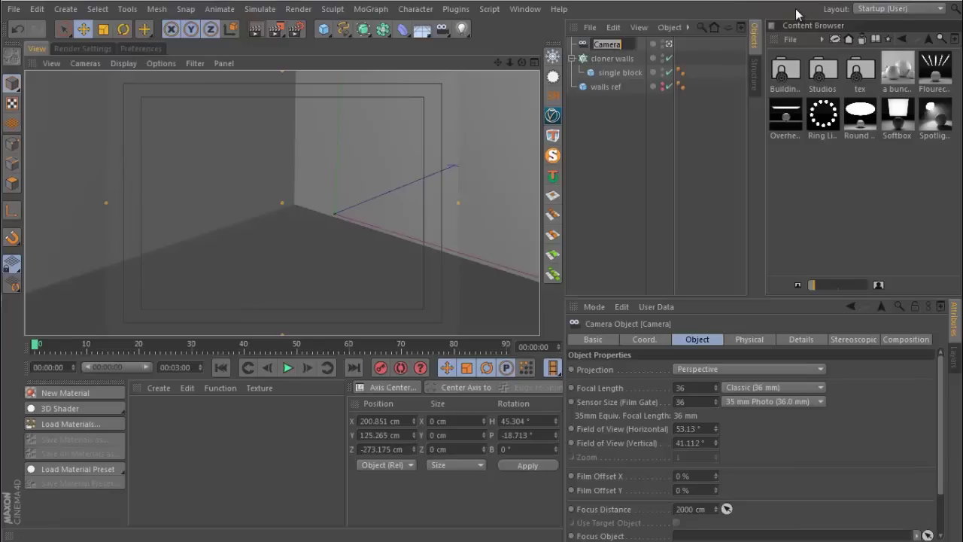
type("cam 1")
key("Return")
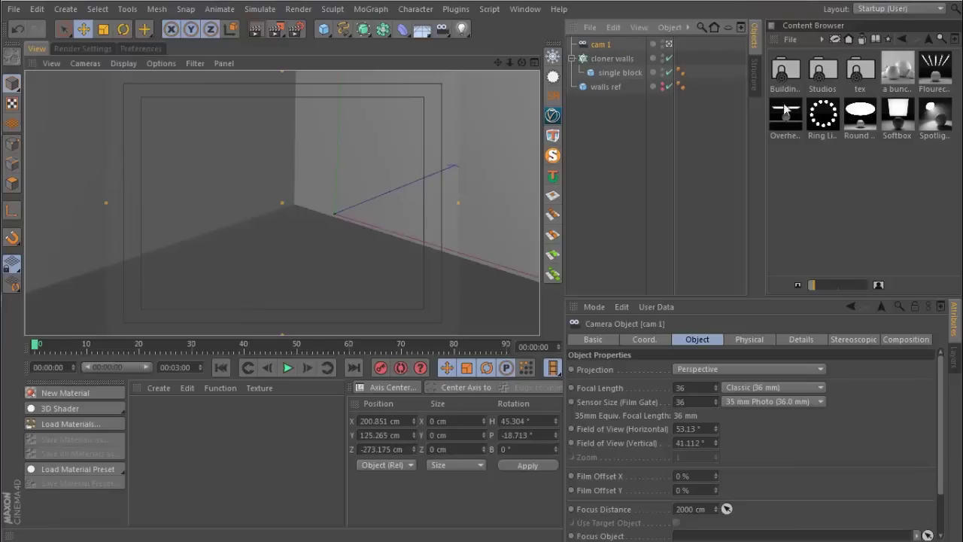
left_click(740, 387)
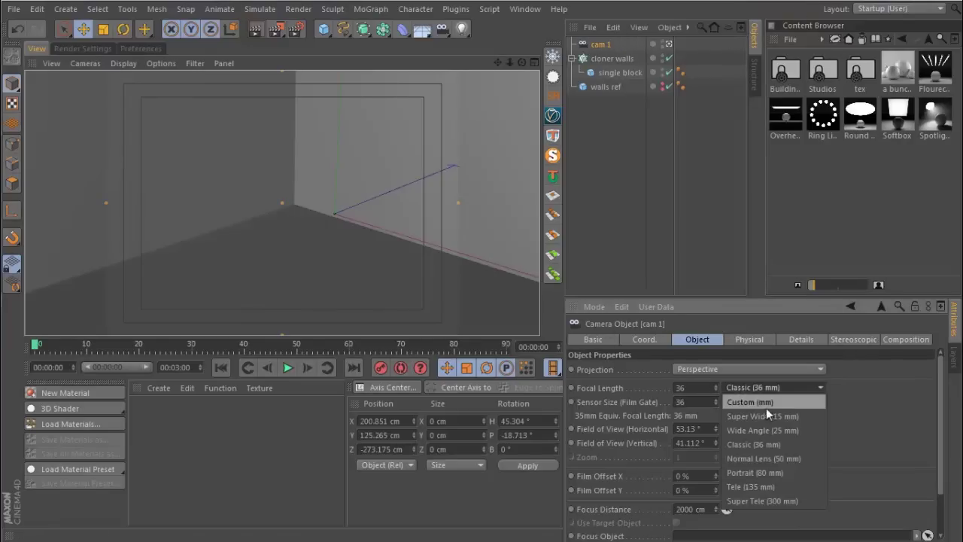
left_click(765, 413)
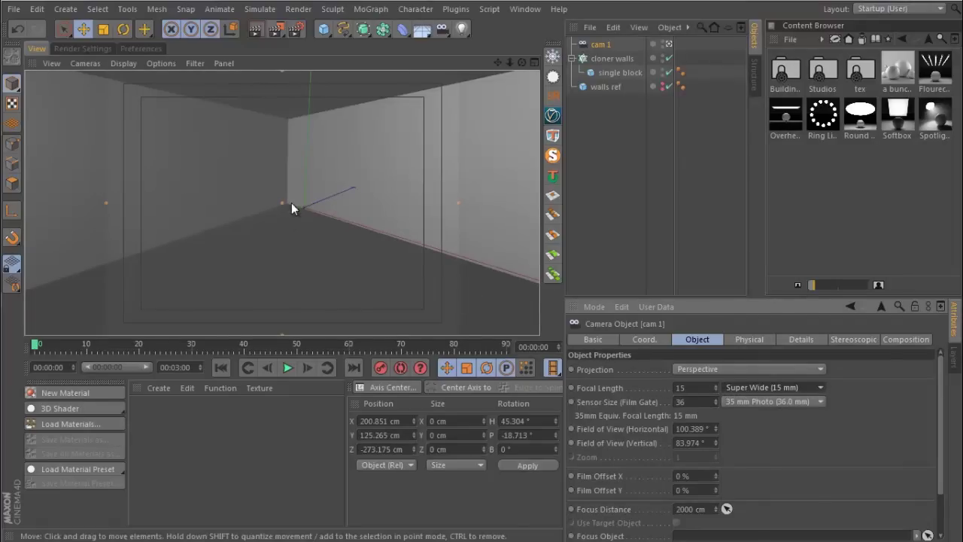
- Move cam 1 inside the room corner with Gouraud Shading (Lines) shown
scroll(301, 203, "down", 3)
scroll(308, 199, "up", 4)
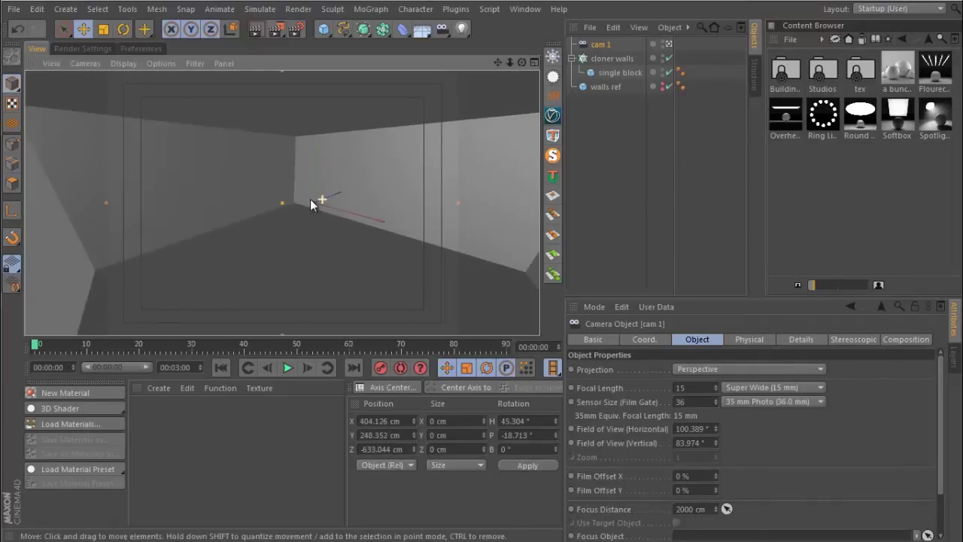
mouse_move(289, 218)
left_mouse_down("alt")
mouse_move(323, 228)
mouse_move(281, 206)
mouse_move(297, 211)
left_mouse_up("alt")
scroll(299, 205, "down", 3)
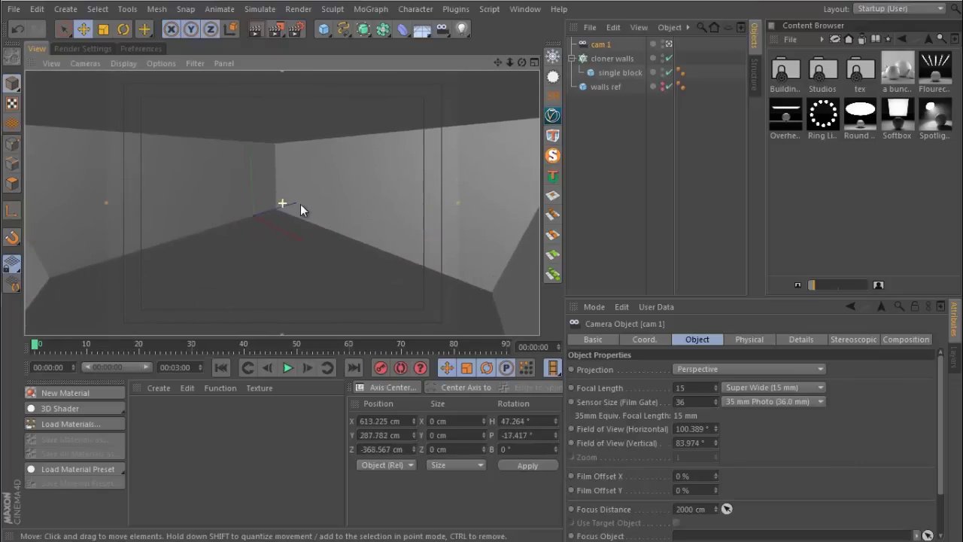
key("n")
key("b")
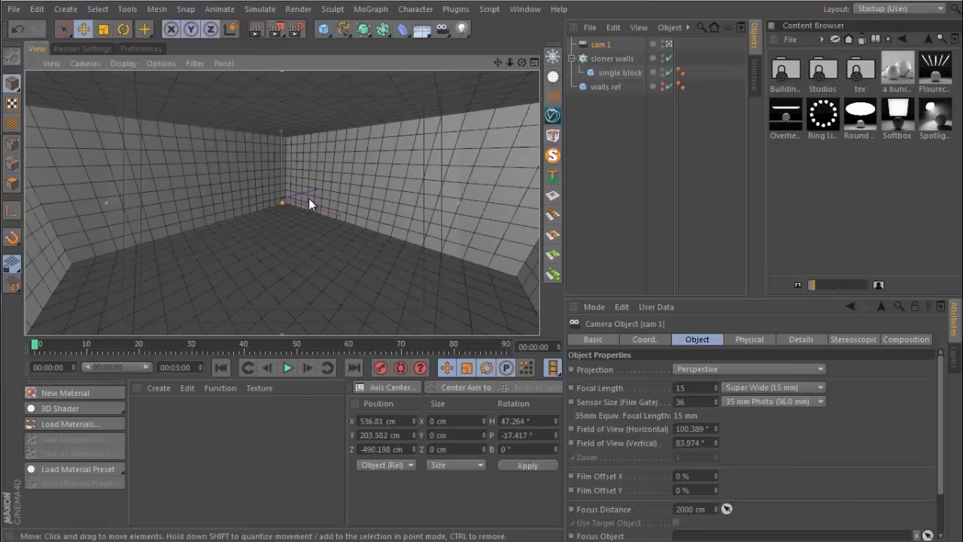
mouse_move(309, 198)
left_mouse_down("alt")
mouse_move(309, 216)
mouse_move(313, 179)
mouse_move(287, 173)
mouse_move(274, 188)
mouse_move(289, 184)
mouse_move(310, 204)
left_mouse_up("alt")
mouse_move(310, 203)
middle_mouse_down("alt")
mouse_move(307, 215)
mouse_move(301, 210)
middle_mouse_up("alt")
left_click_drag(292, 242, 301, 242, "alt")
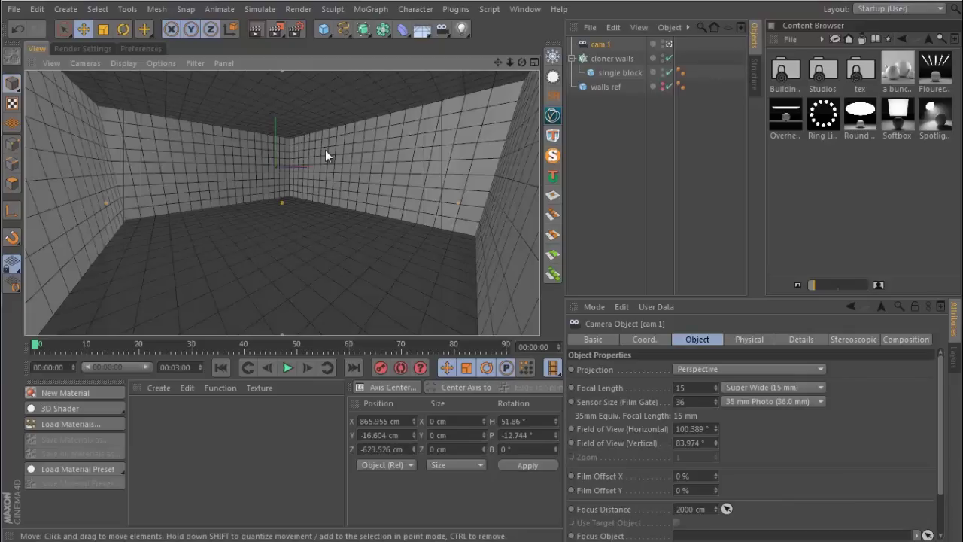
- Add a new cube sized 20 × 20 × 20 cm
left_click(606, 140)
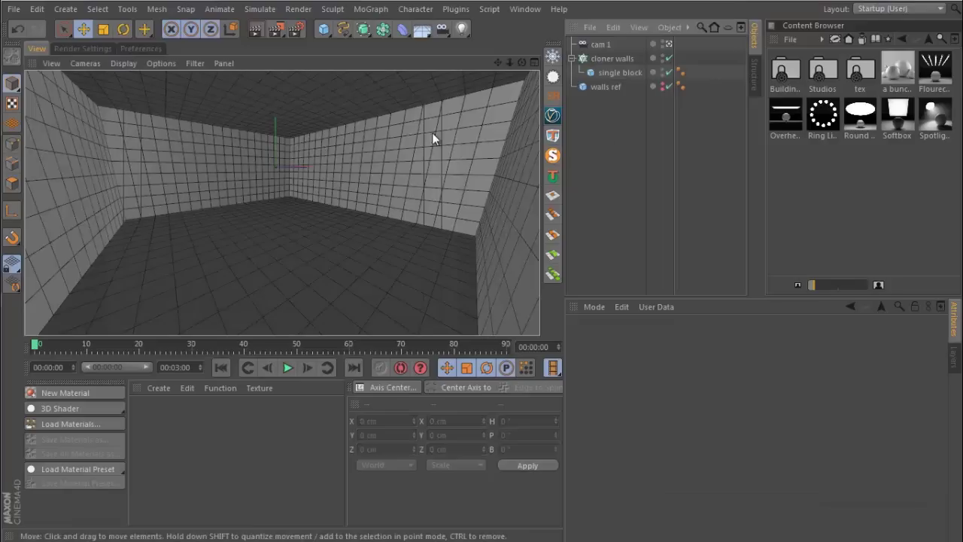
left_click(323, 29)
left_click(442, 51)
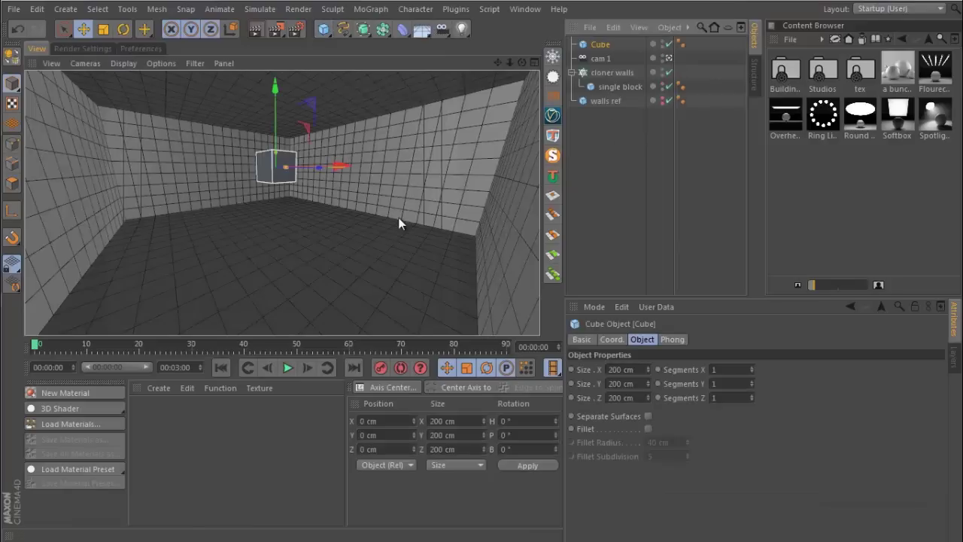
double_click(628, 373)
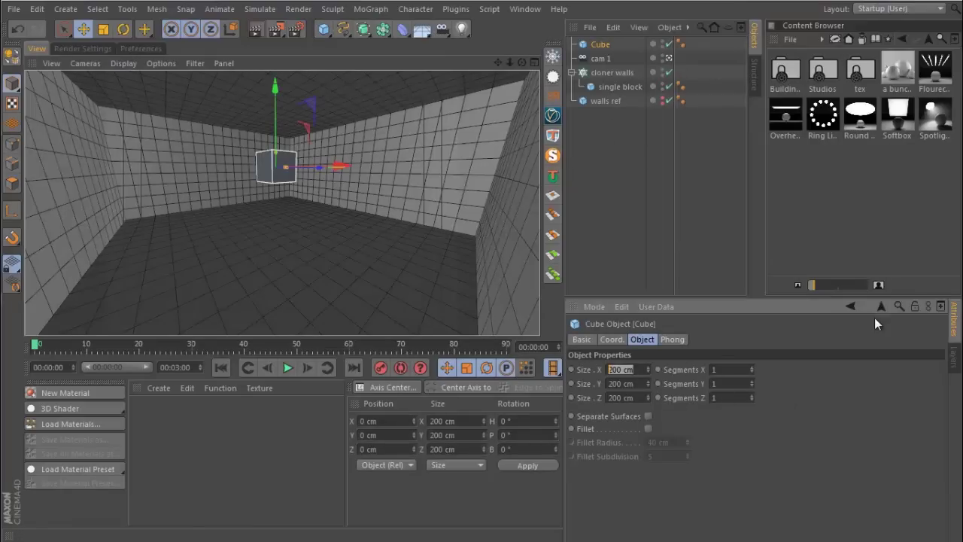
type("20")
key("Return")
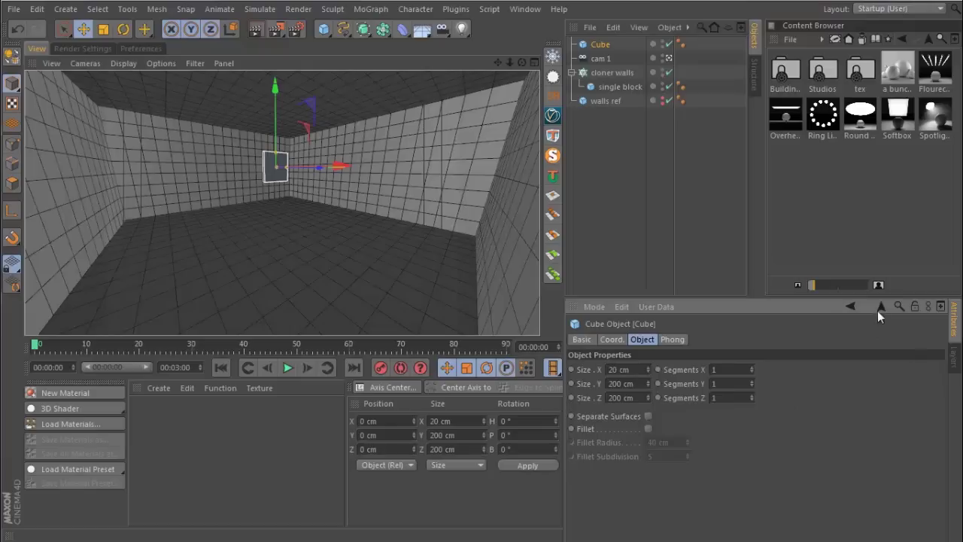
double_click(627, 383)
type("20")
key("Tab")
type("2")
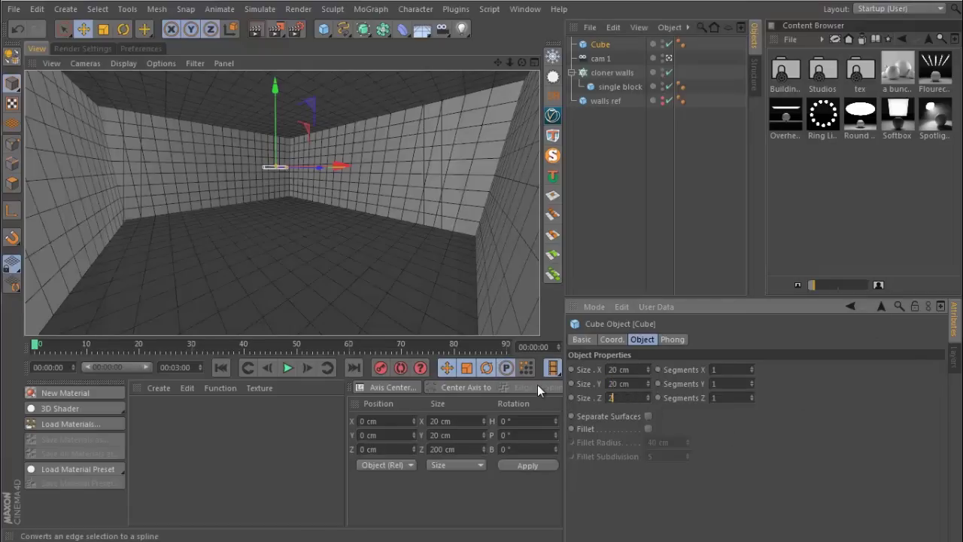
type("0")
key("Return")
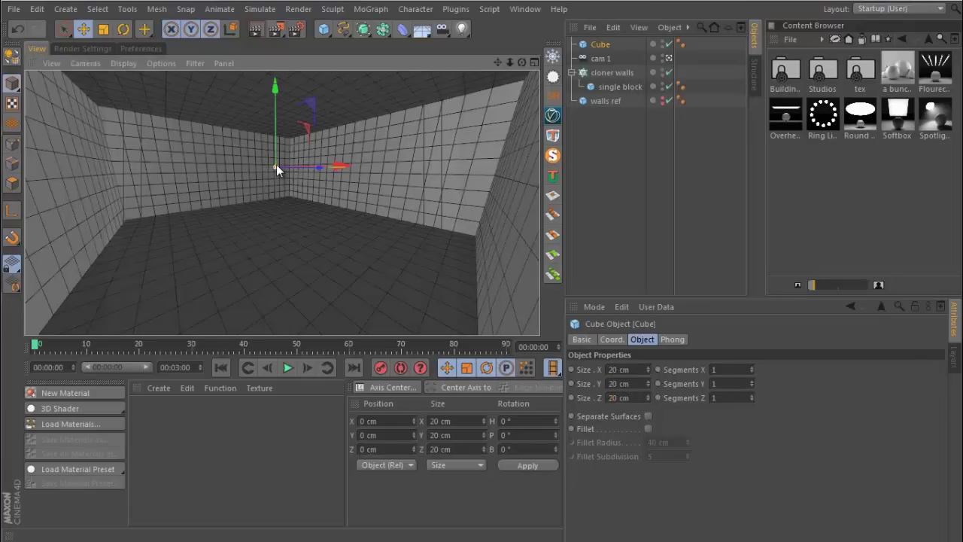
- Exit and re-enter the cam 1 view to check its frustum around the small cube
mouse_move(276, 164)
right_mouse_down("alt")
mouse_move(349, 167)
mouse_move(314, 178)
mouse_move(292, 201)
mouse_move(273, 178)
mouse_move(286, 258)
mouse_move(276, 115)
mouse_move(282, 162)
right_mouse_up("alt")
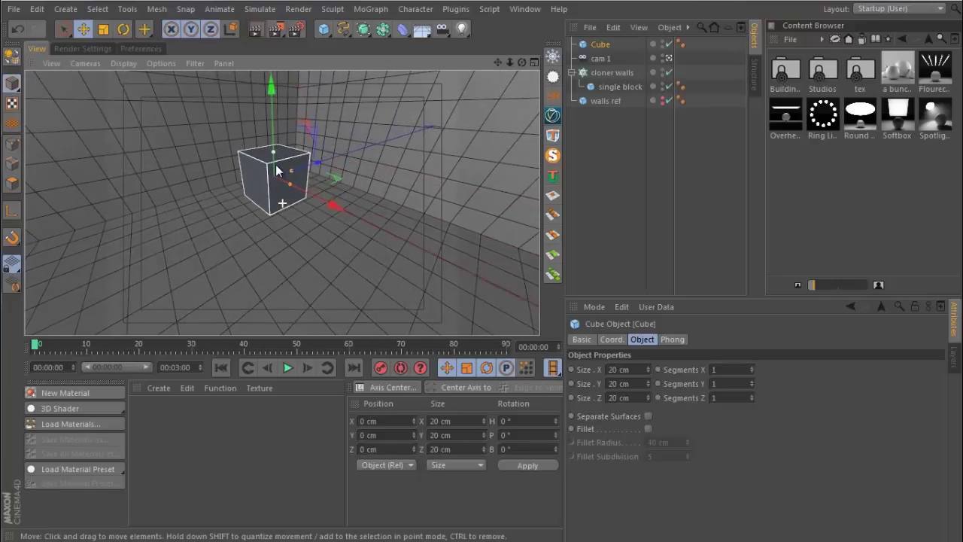
left_click(665, 57)
right_click_drag(375, 206, 347, 200, "alt")
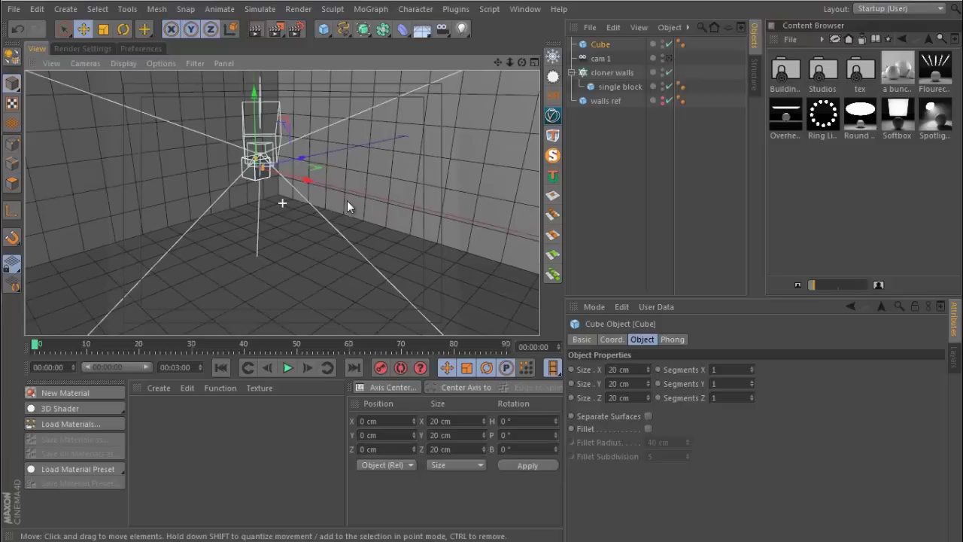
left_click(663, 58)
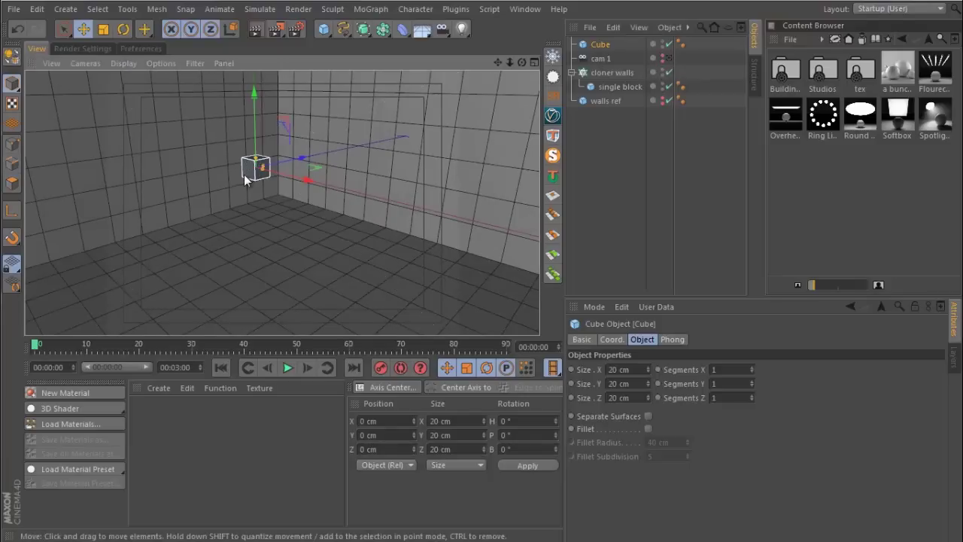
scroll(256, 169, "up", 5)
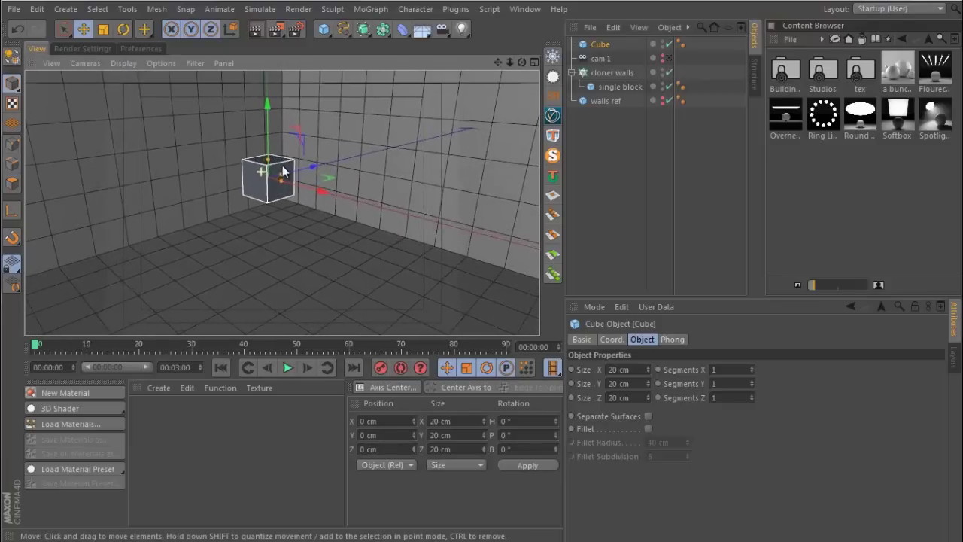
scroll(283, 171, "down", 5)
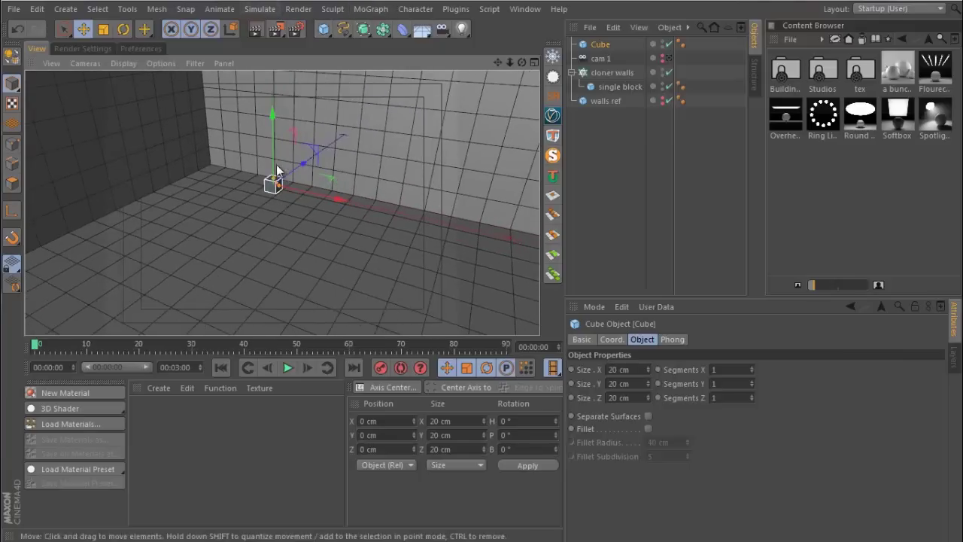
- Rename the new cube 'small block'
double_click(605, 45)
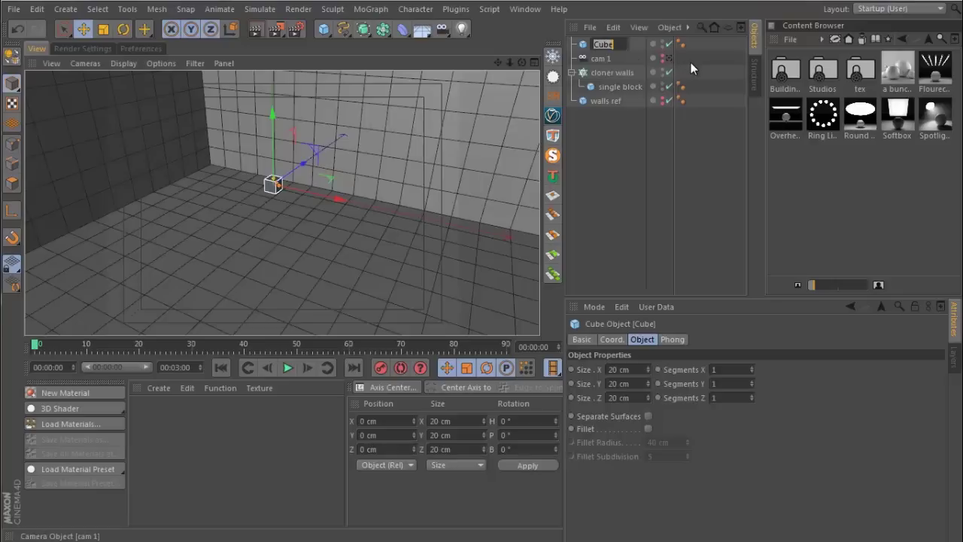
type("small block")
key("Return")
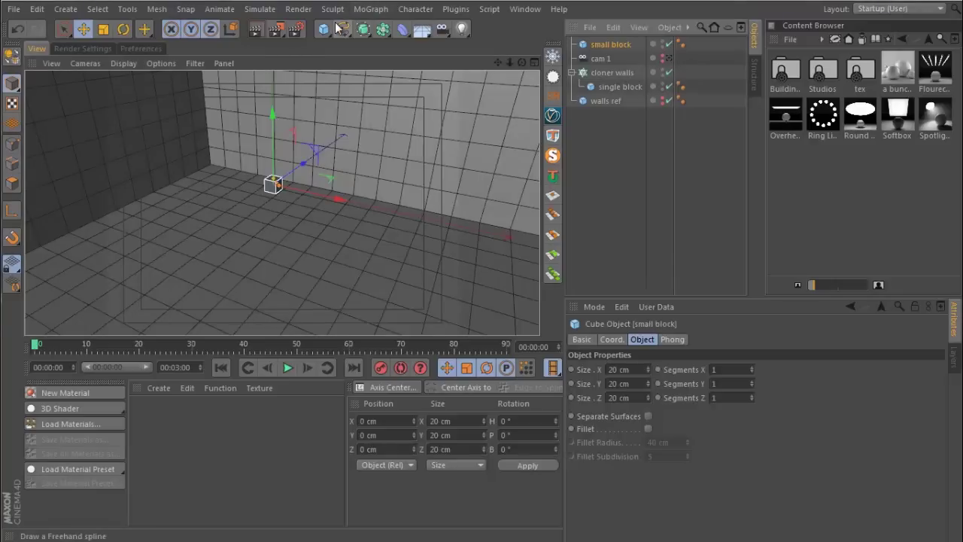
left_click(363, 11)
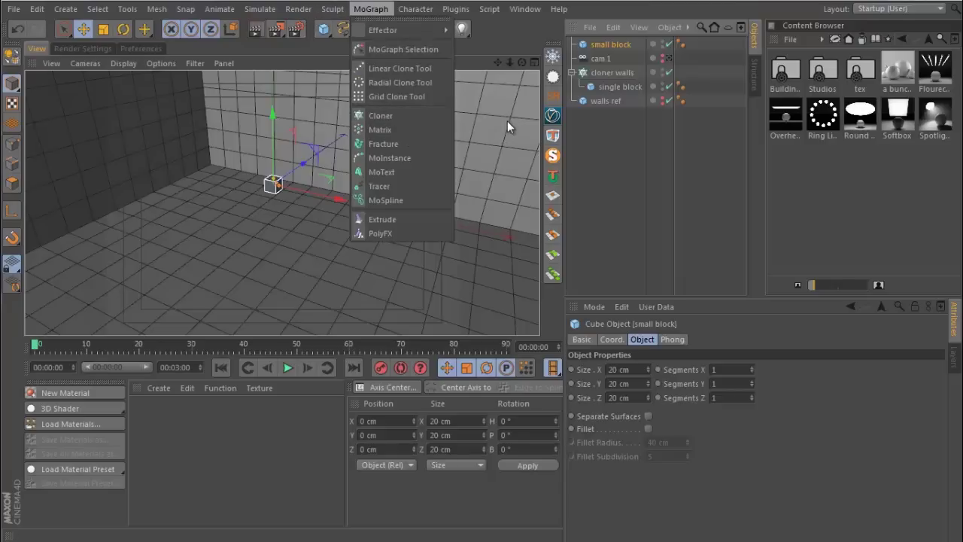
- Put small block in a new Cloner with a count of 15 copies
key("Escape")
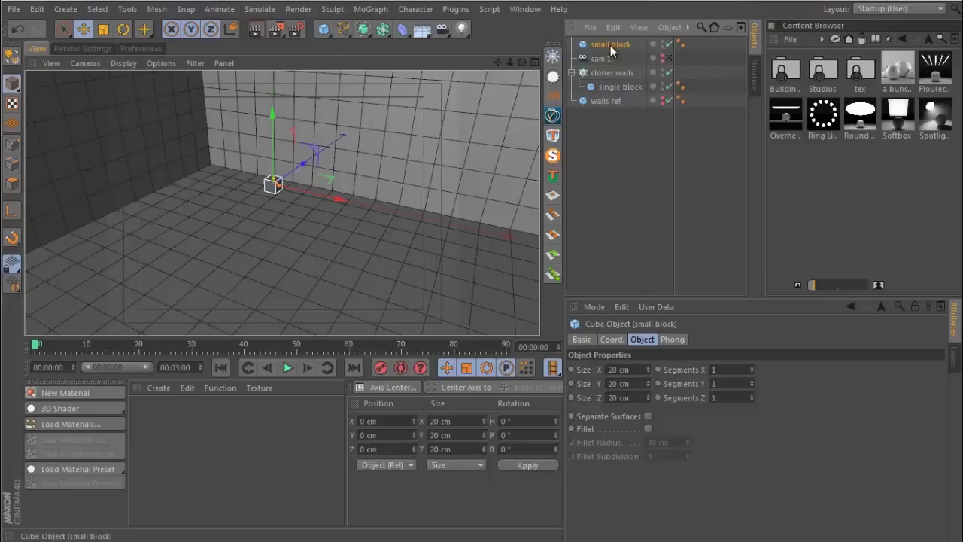
left_click(371, 9)
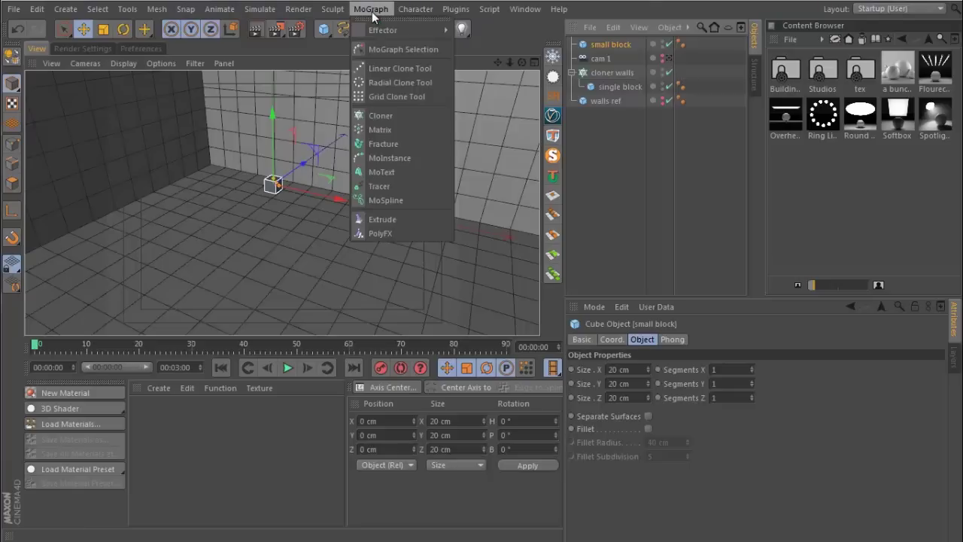
left_click(392, 115, "alt")
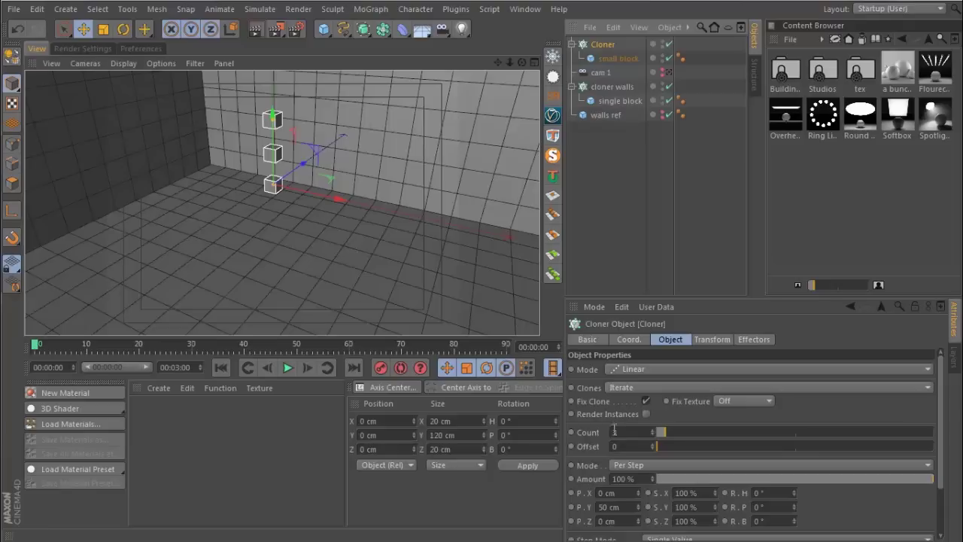
left_click_drag(614, 432, 664, 436)
type("15")
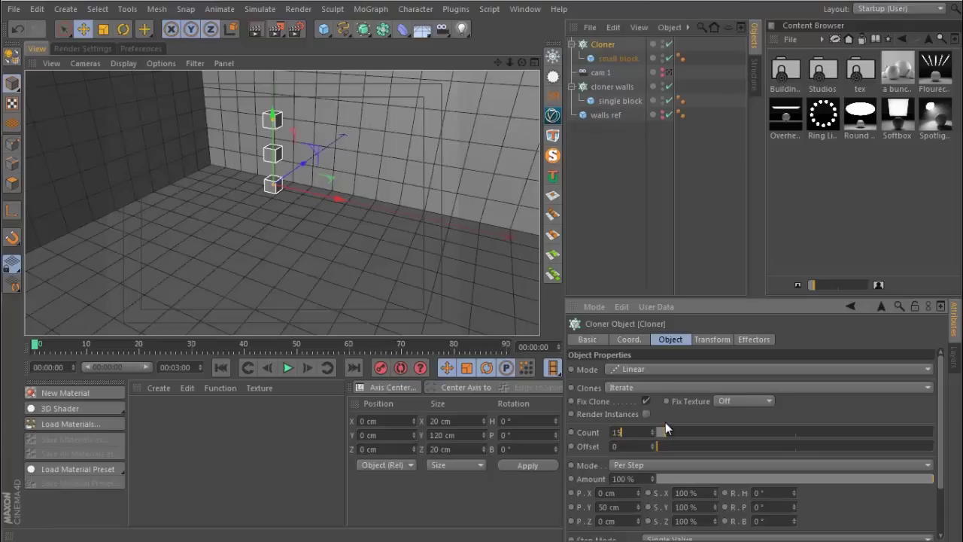
key("Return")
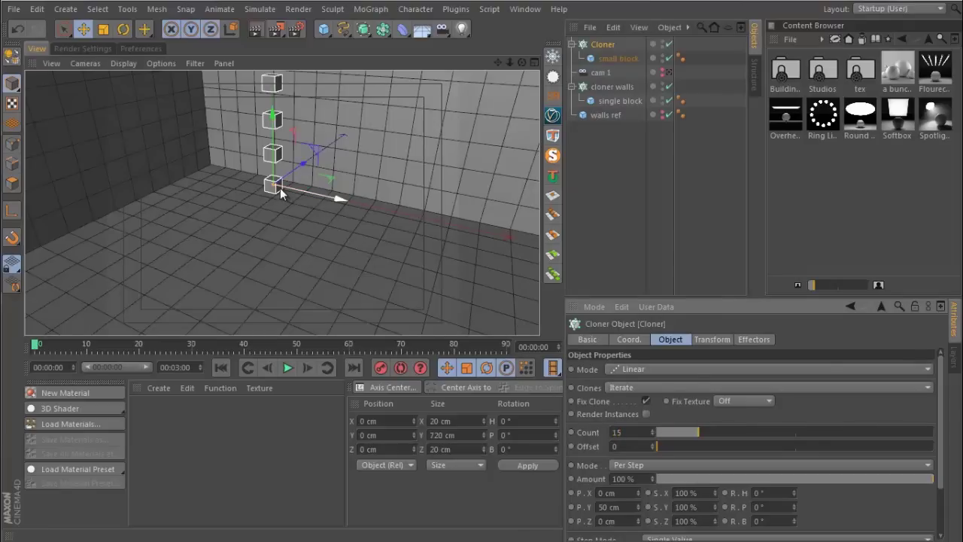
mouse_move(280, 187)
left_mouse_down("alt")
mouse_move(271, 197)
mouse_move(272, 268)
mouse_move(272, 219)
mouse_move(290, 171)
left_mouse_up("alt")
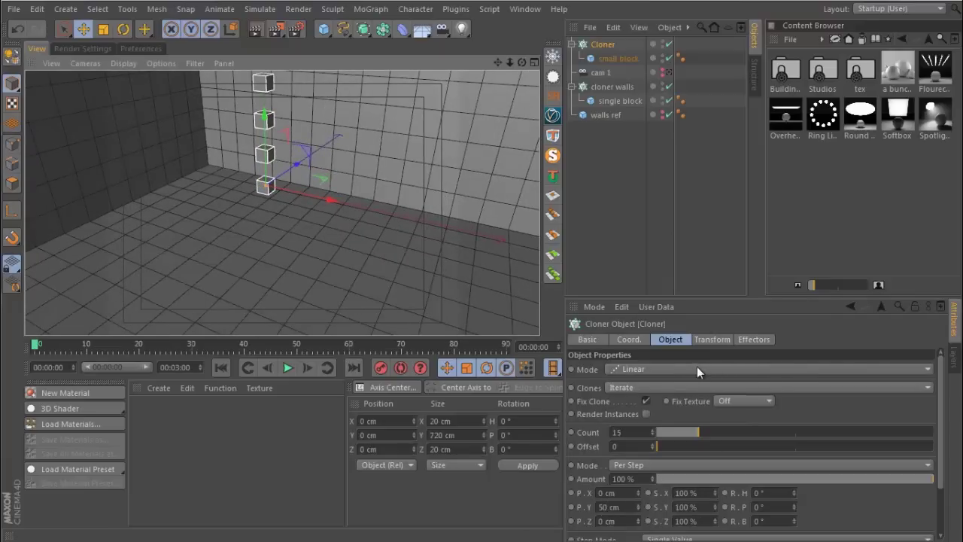
left_click(636, 368)
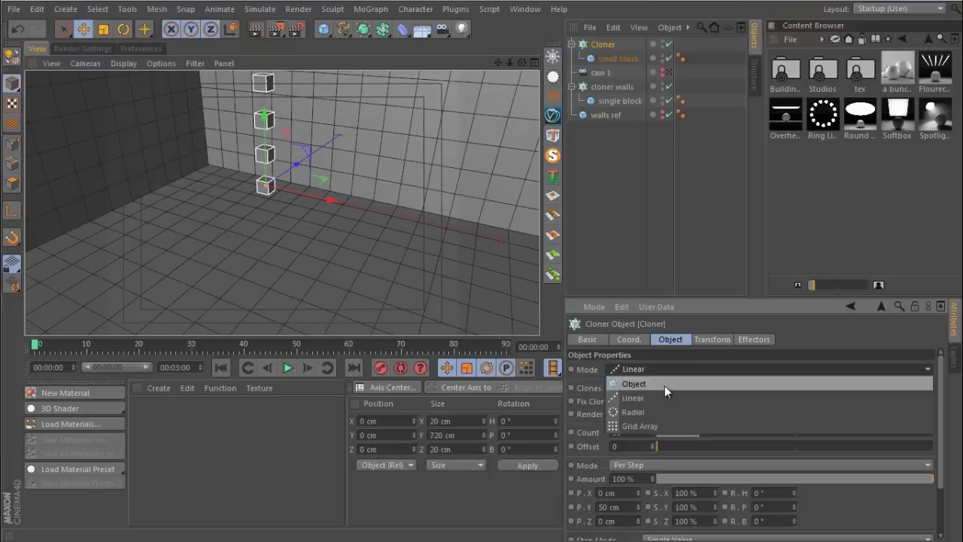
- Set the cloner to Grid Array with 2 × 15 × 2 clones
left_click(646, 421)
left_click(685, 432)
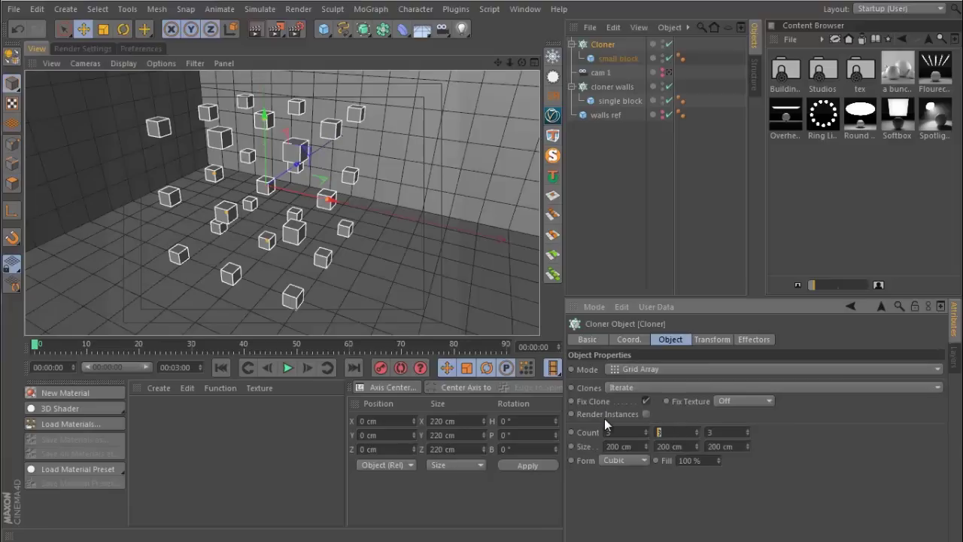
type("15")
key("Return")
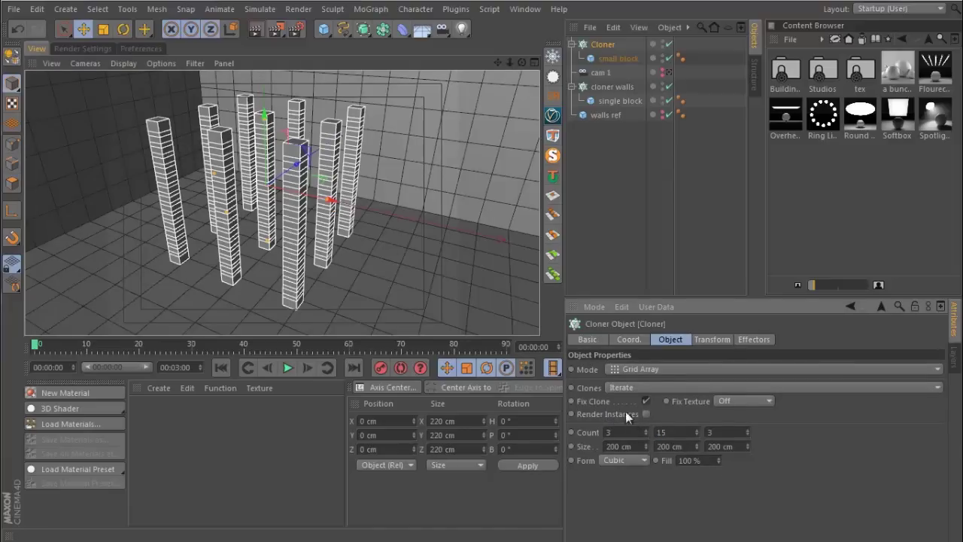
type("2")
key("Tab")
key("Tab")
type("2")
key("Return")
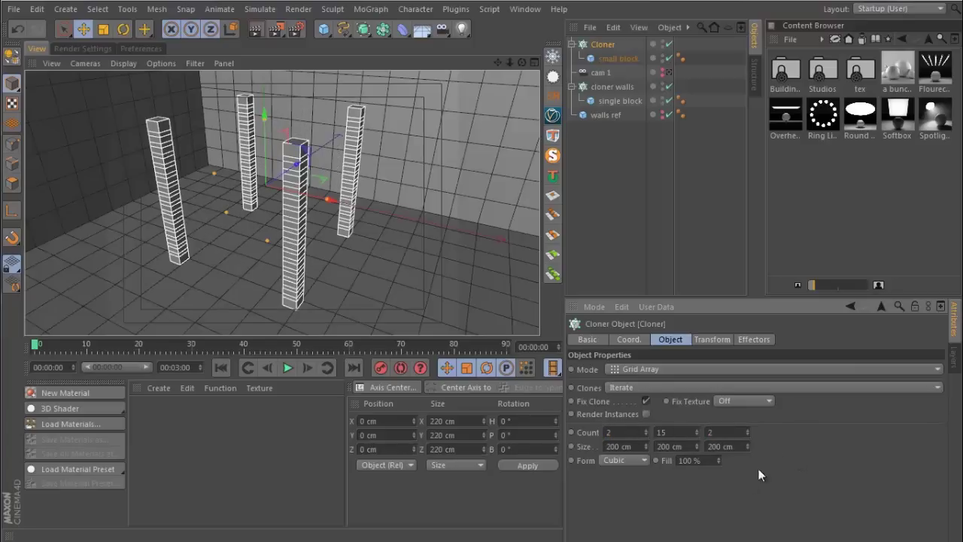
- Size the grid 20 cm wide and deep and 300 cm tall
left_click_drag(639, 446, 607, 447)
type("20")
key("Tab")
key("Tab")
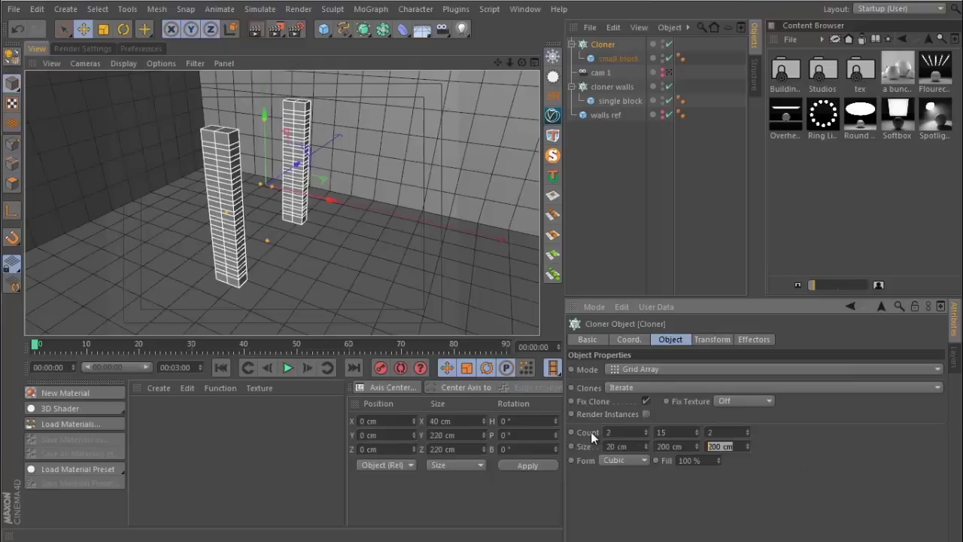
type("20")
key("Return")
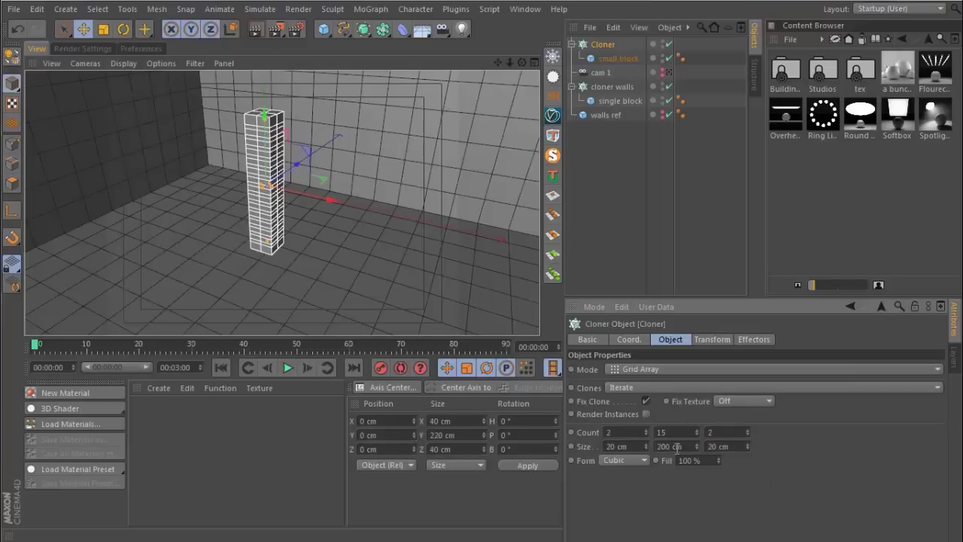
double_click(693, 446)
type("300")
key("Return")
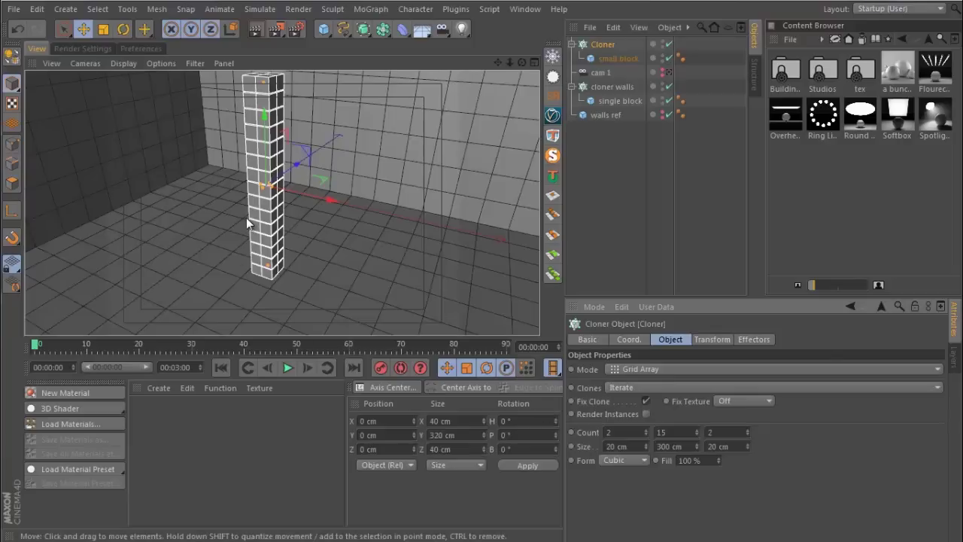
- Reduce the grid height to 280 cm and check the block column from around
scroll(252, 211, "up", 5)
left_click_drag(271, 226, 292, 190, "alt")
scroll(268, 211, "up", 3)
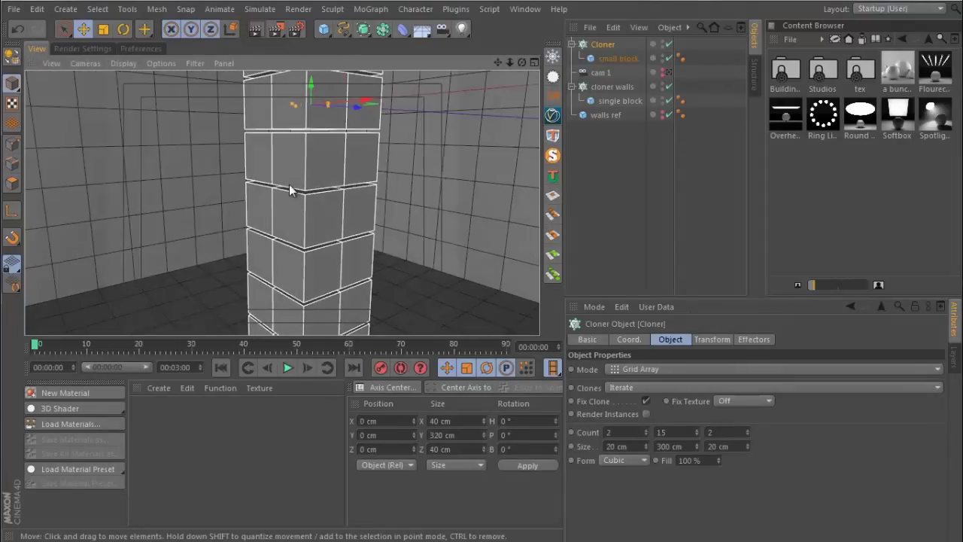
left_click(669, 446)
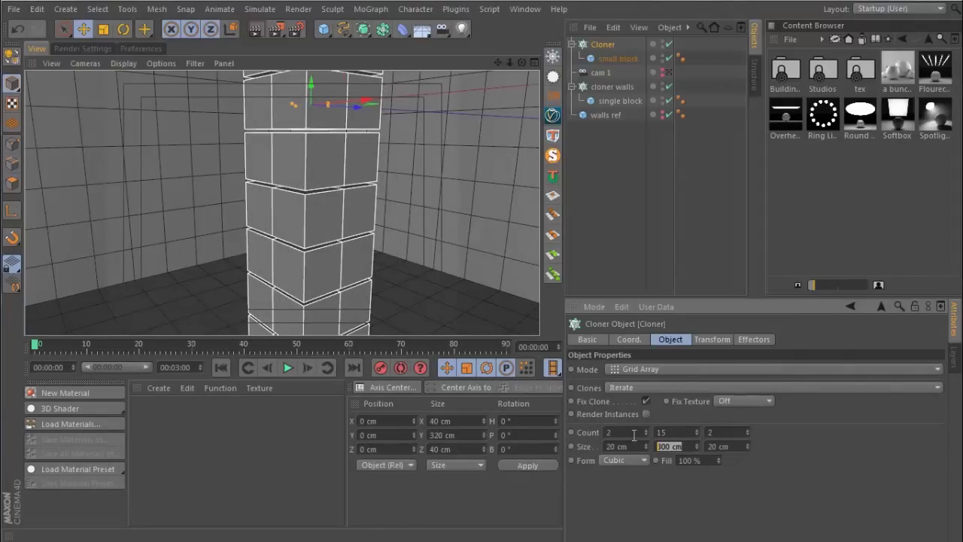
type("280")
key("Return")
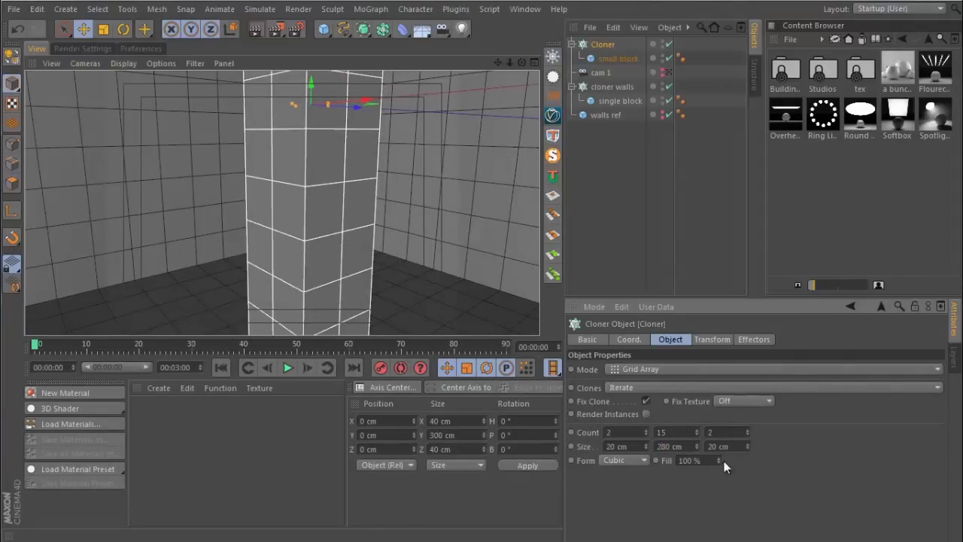
right_click_drag(307, 217, 223, 222, "alt")
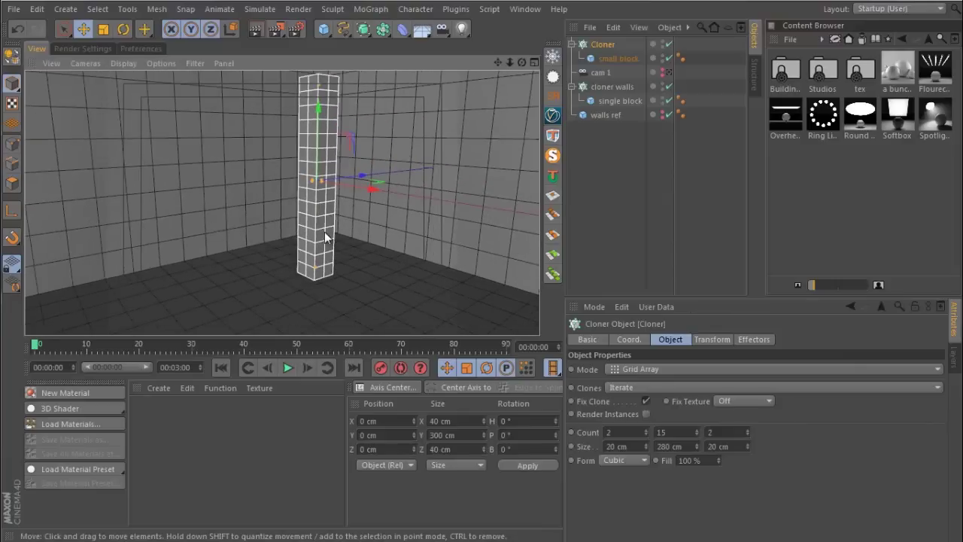
left_click_drag(325, 232, 256, 230, "alt")
- Rename the Cloner to 'cloner pillar'
double_click(606, 45)
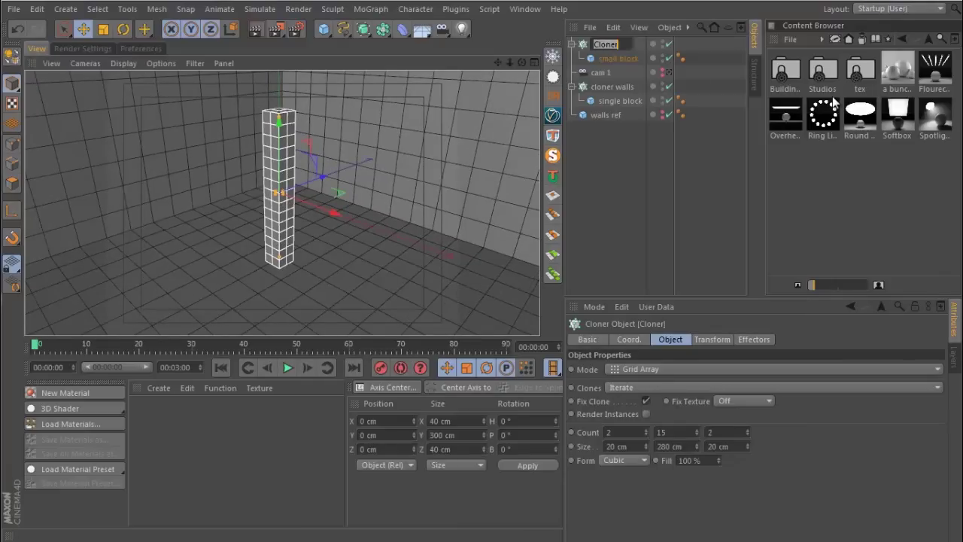
type("cloner")
type(" pillars")
key("BackSpace")
key("Return")
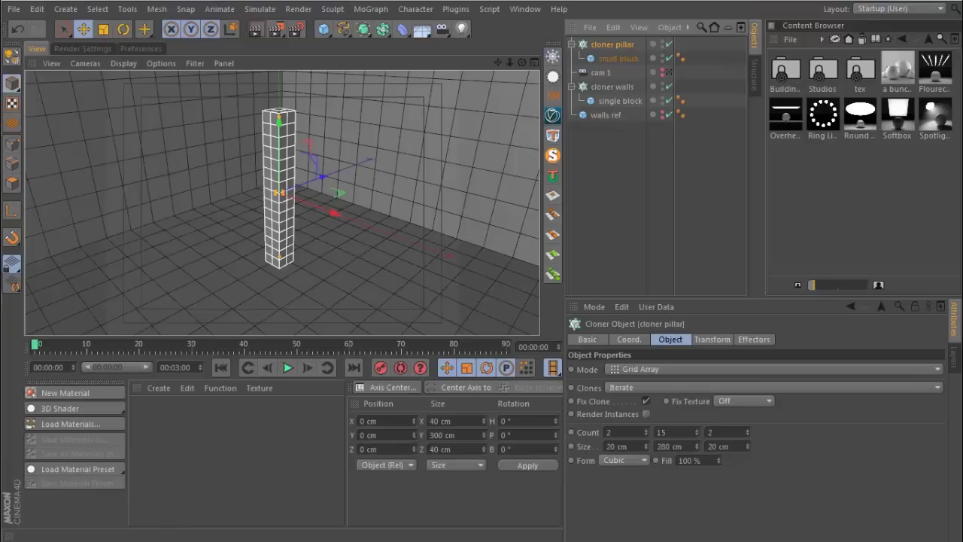
left_click(323, 29)
- Add a Plane sized 300 × 300 cm with 3 width and 3 height segments
left_click(438, 79)
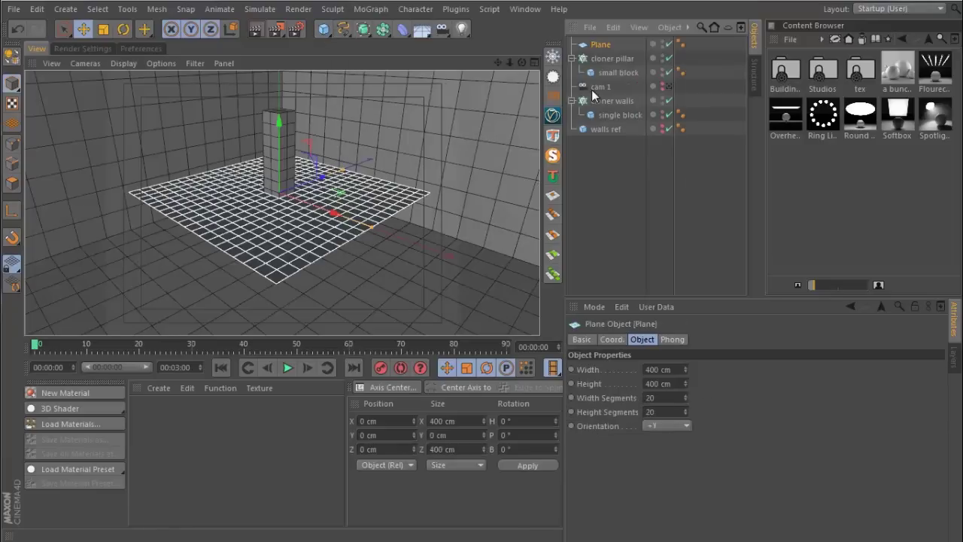
left_click(669, 369)
type("300")
key("Tab")
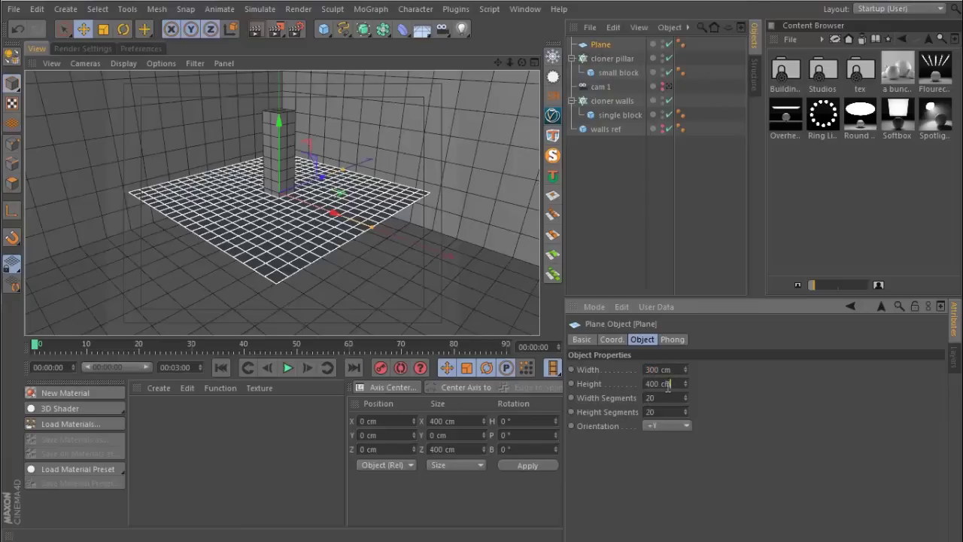
type("300")
key("Return")
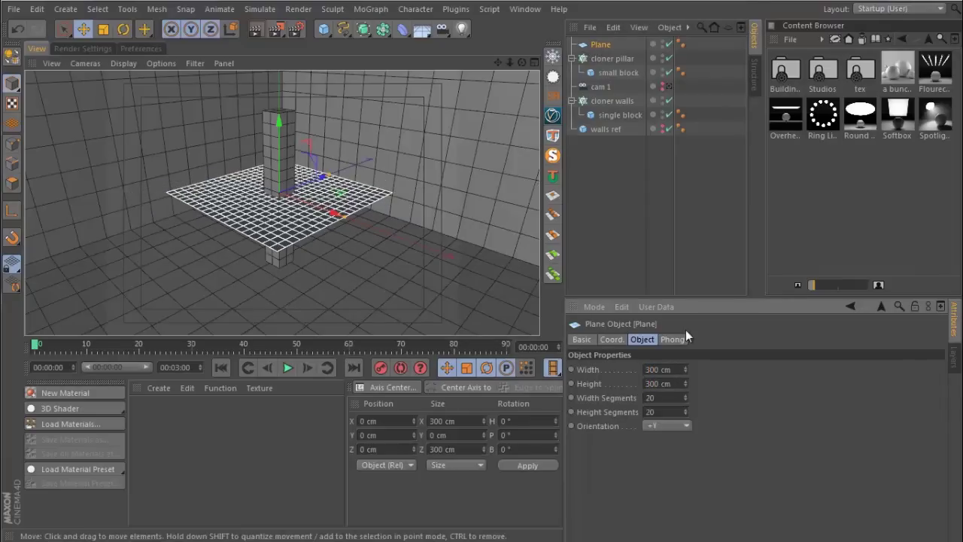
key("Tab")
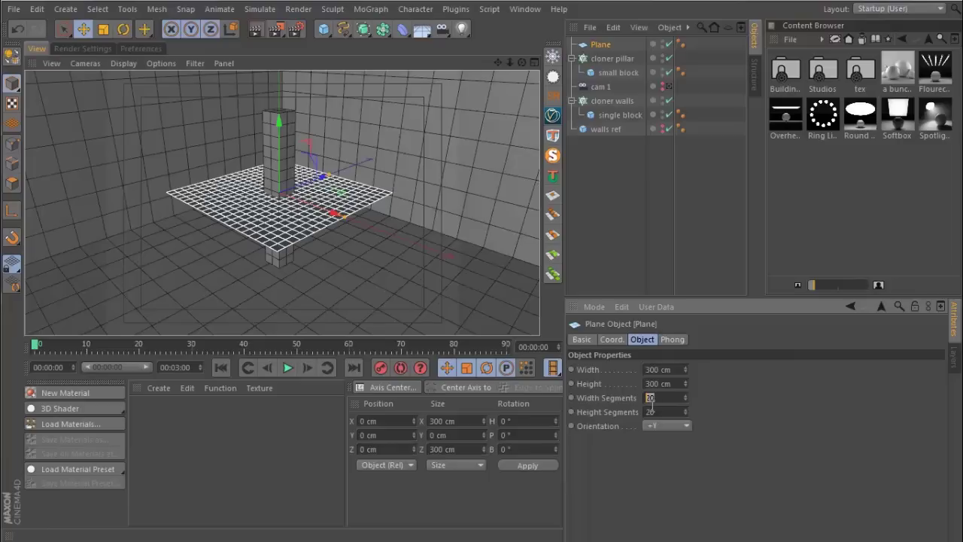
type("3")
key("Tab")
type("3")
key("Return")
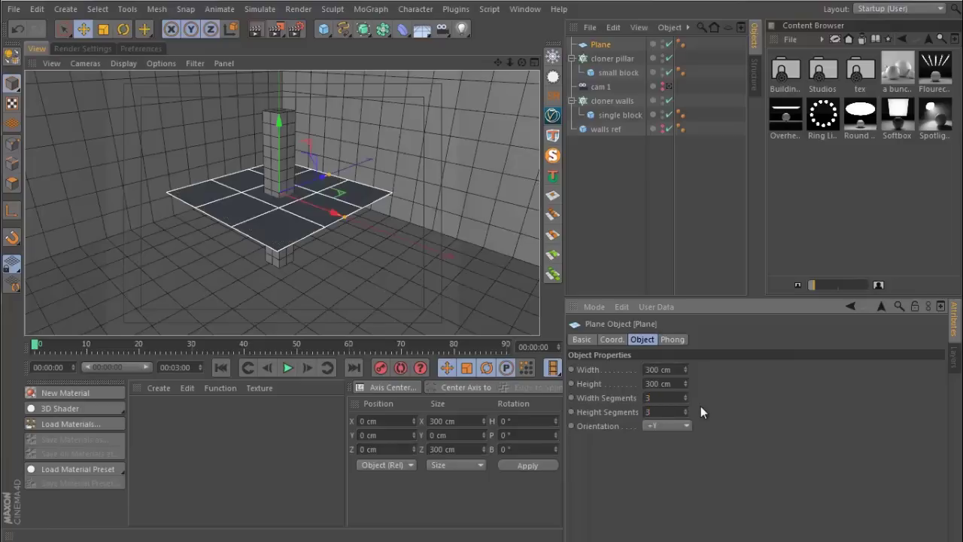
- Wrap cloner pillar in a new MoGraph Cloner and name it 'cloner pillars'
left_click(597, 58)
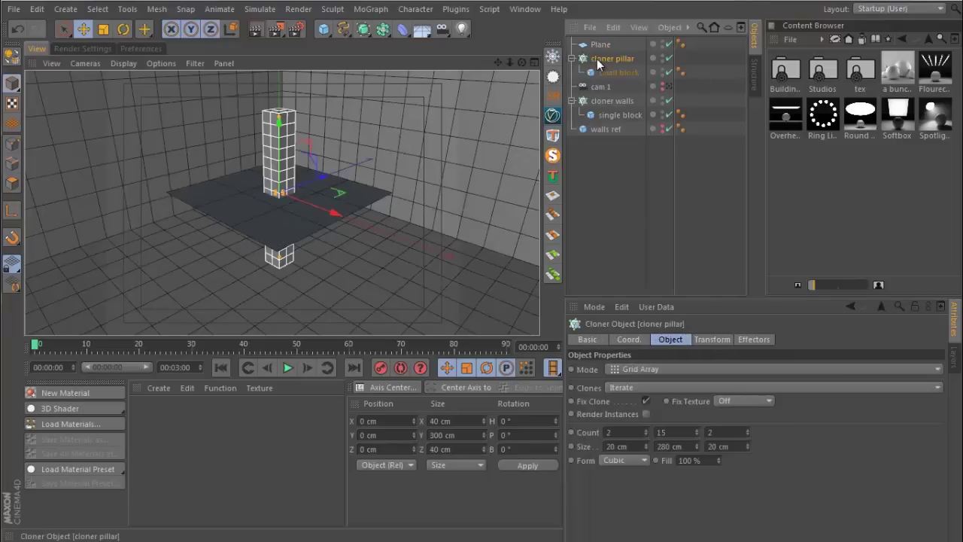
left_click(380, 11)
left_click(384, 115, "alt")
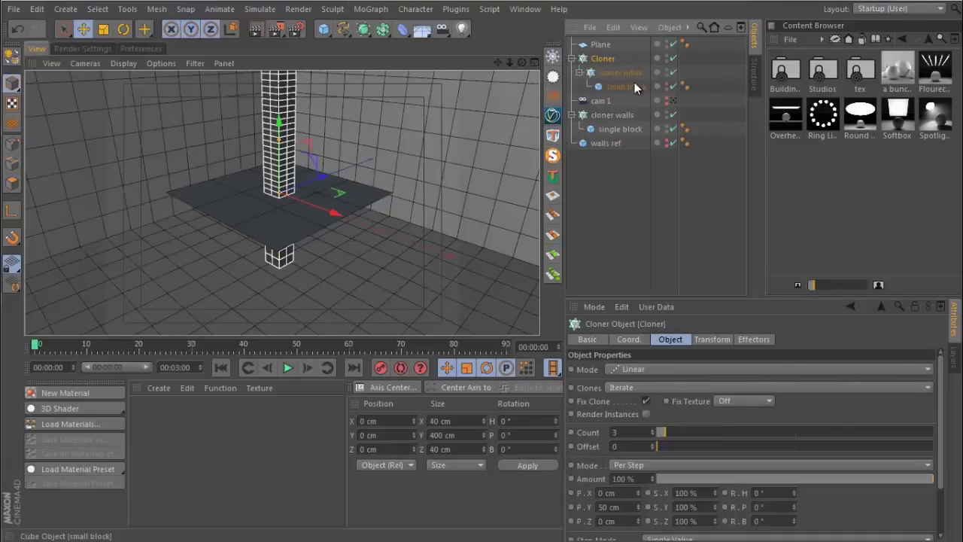
double_click(614, 59)
type("clone")
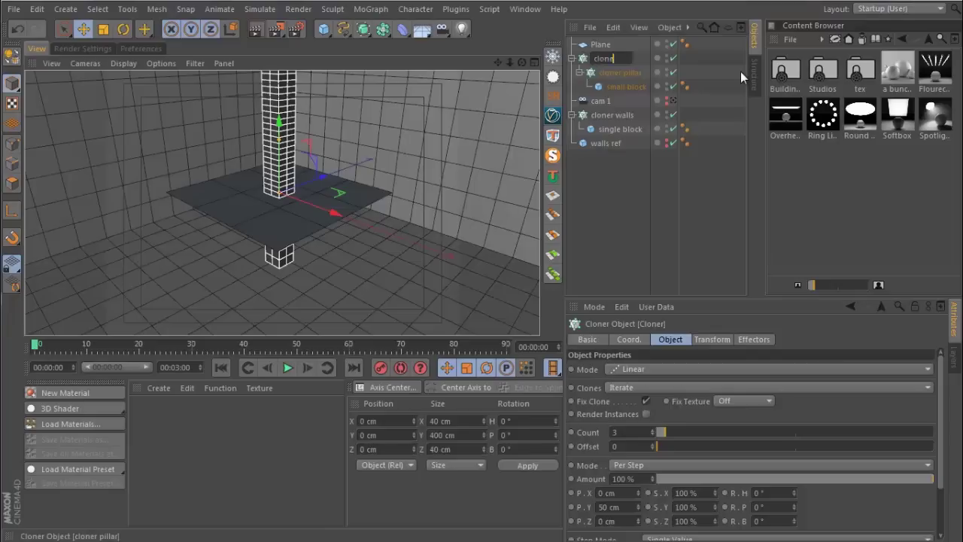
type("r pillars")
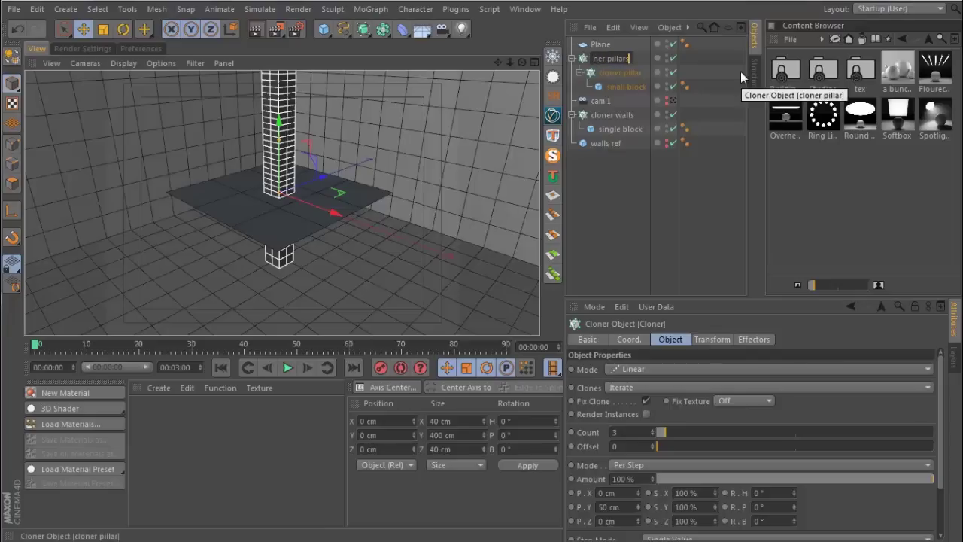
key("Return")
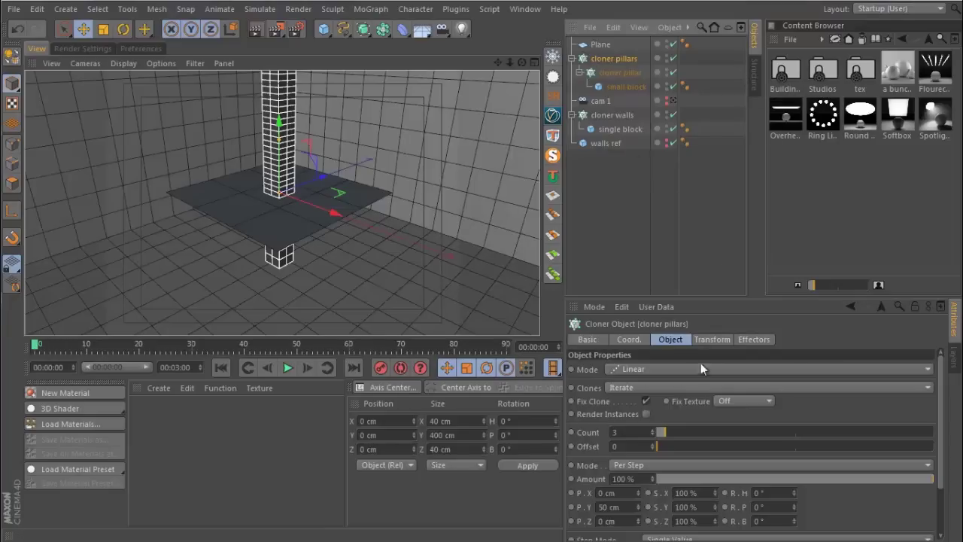
- Set cloner pillars to Object mode on the Plane with Align Clone off
left_click(633, 373)
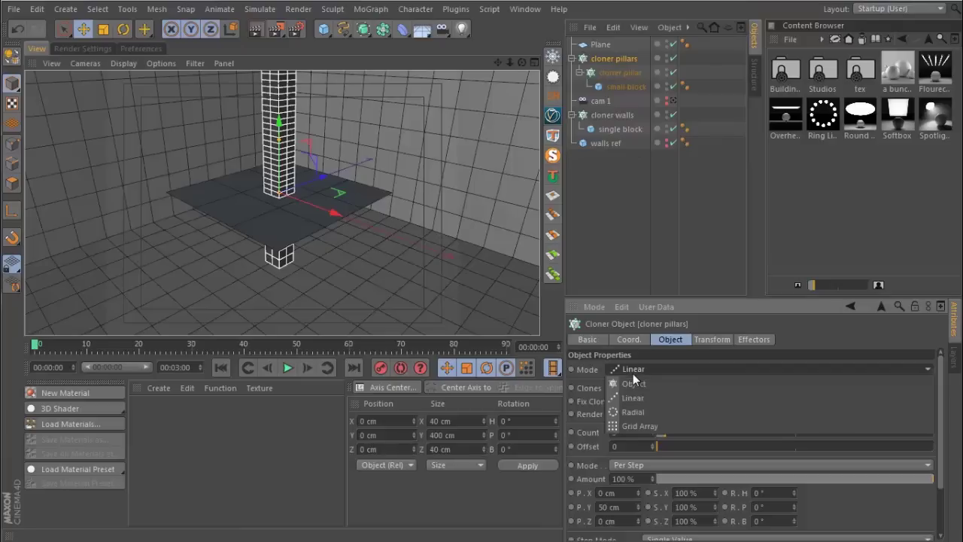
left_click(638, 385)
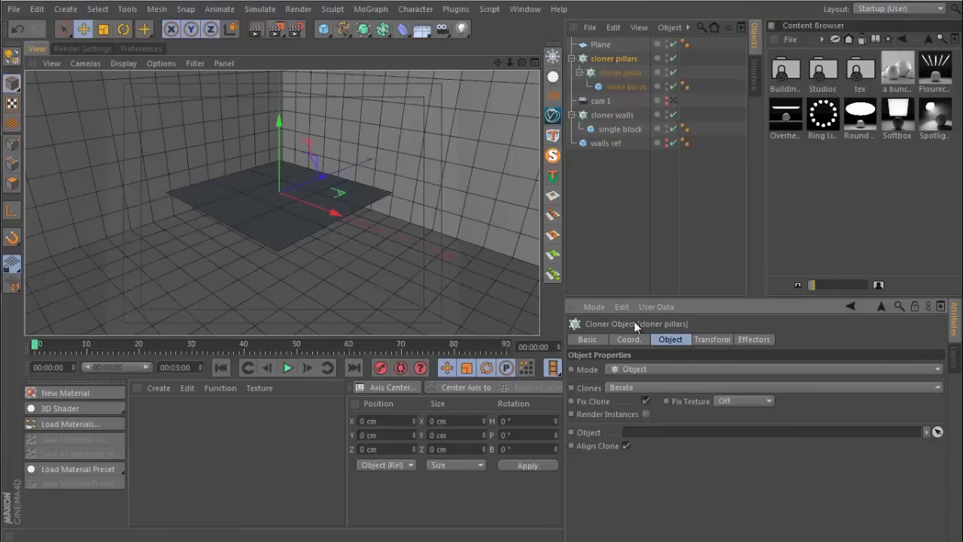
left_click(627, 445)
left_click_drag(601, 44, 667, 444)
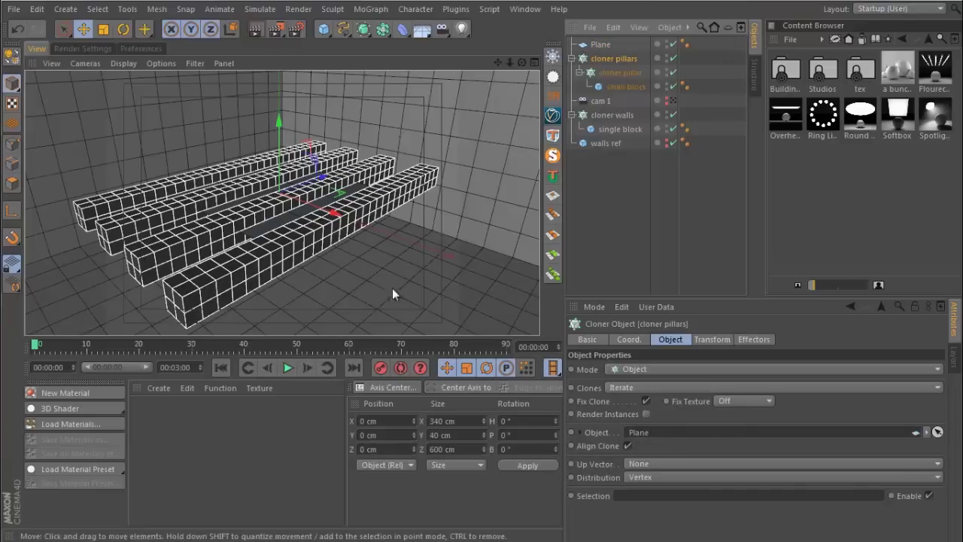
left_click(627, 446)
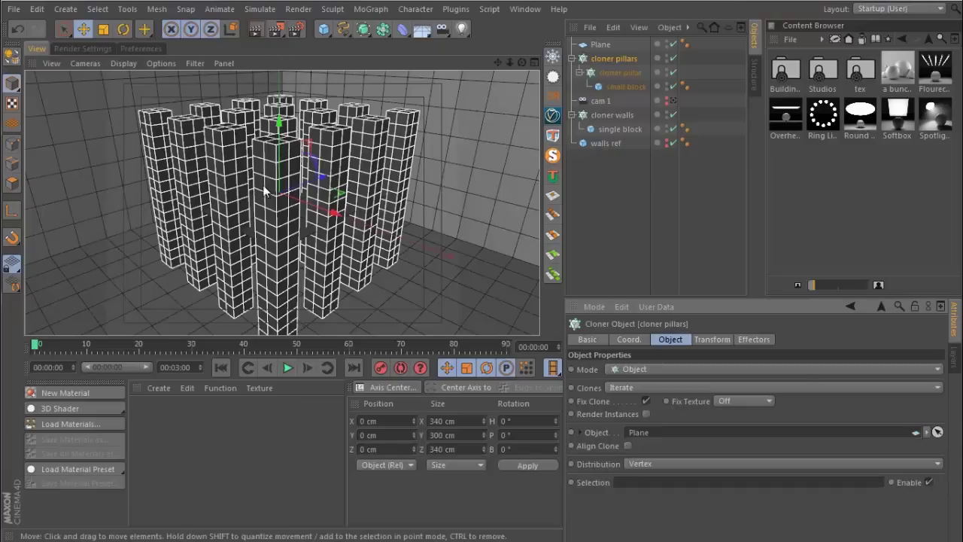
- Orbit around the pillar grid, enlarge the viewport, and select the Plane
left_click_drag(265, 181, 275, 155, "alt")
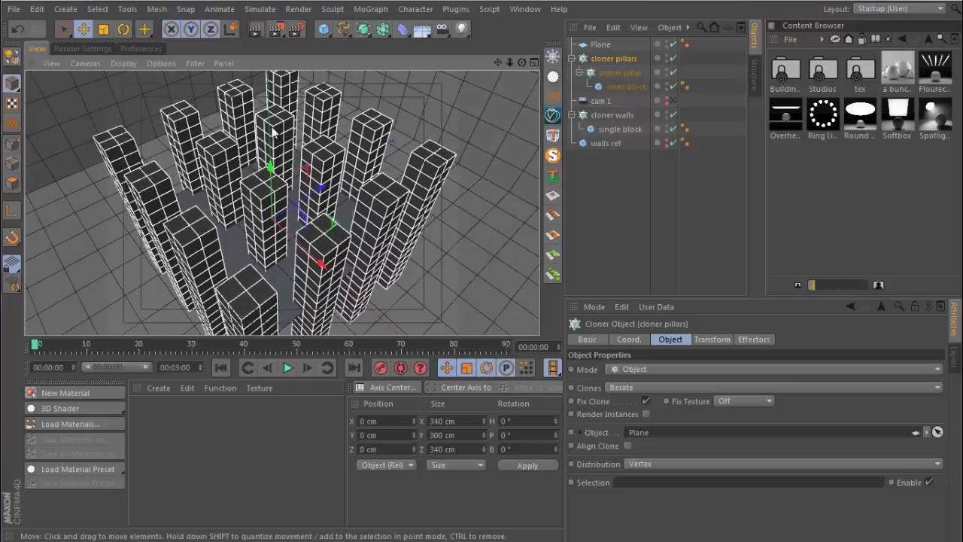
mouse_move(276, 135)
left_mouse_down("alt")
mouse_move(268, 181)
mouse_move(277, 147)
left_mouse_up("alt")
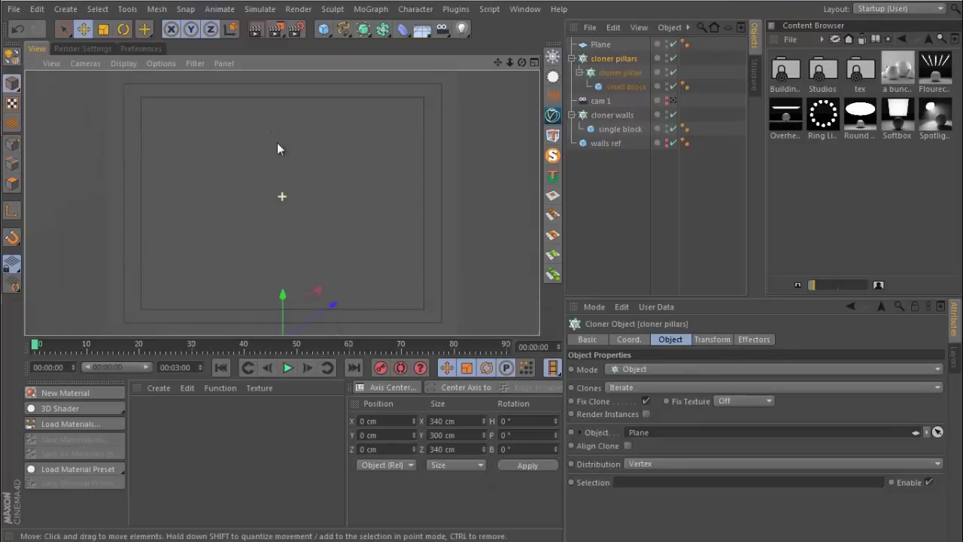
left_click_drag(203, 178, 281, 186, "alt")
scroll(281, 186, "down", 5)
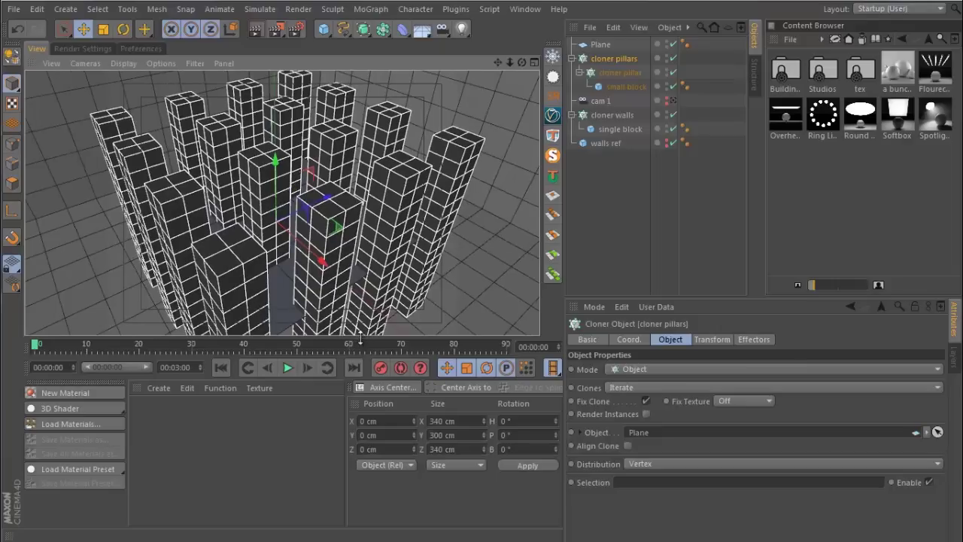
left_click_drag(364, 338, 362, 381)
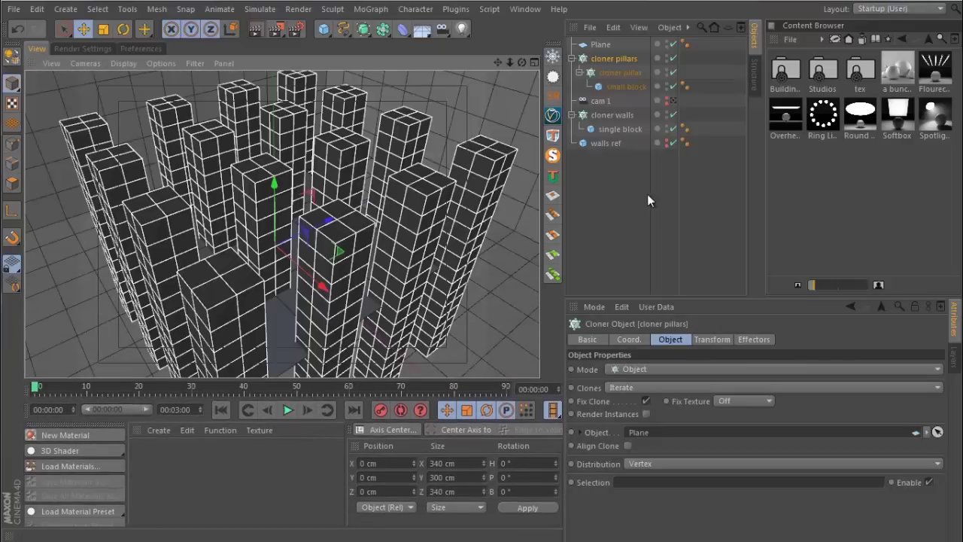
left_click(647, 194)
left_click(607, 44)
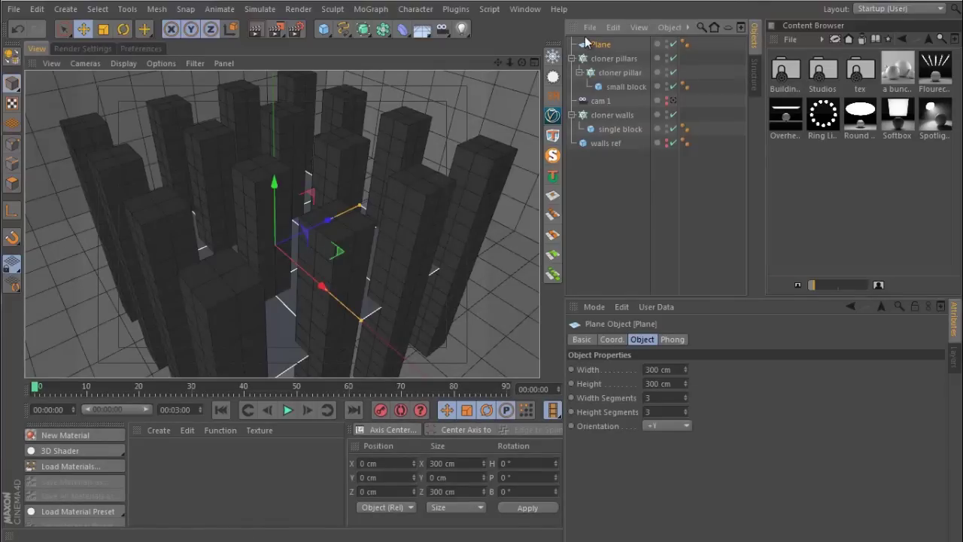
- Make the Plane editable and isolate it in point mode
key("c")
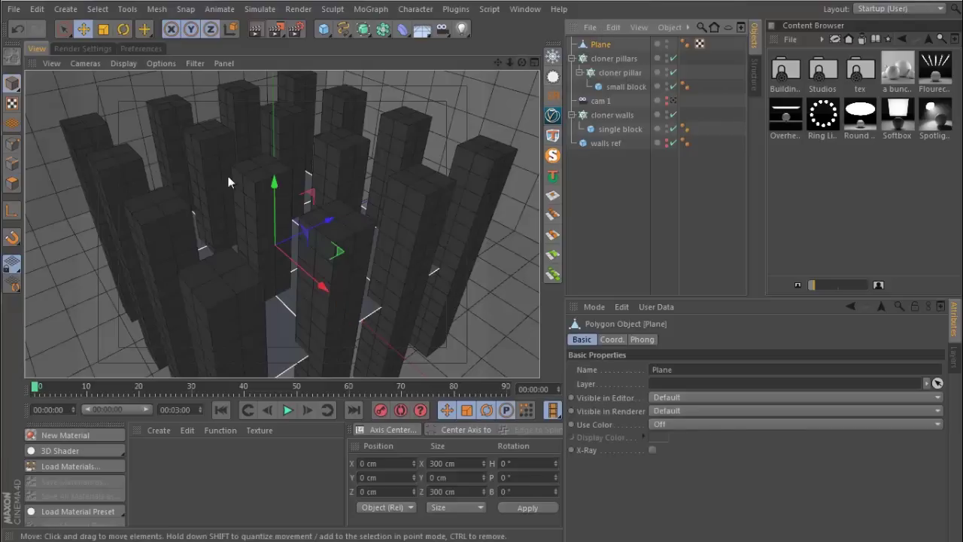
left_click(11, 143)
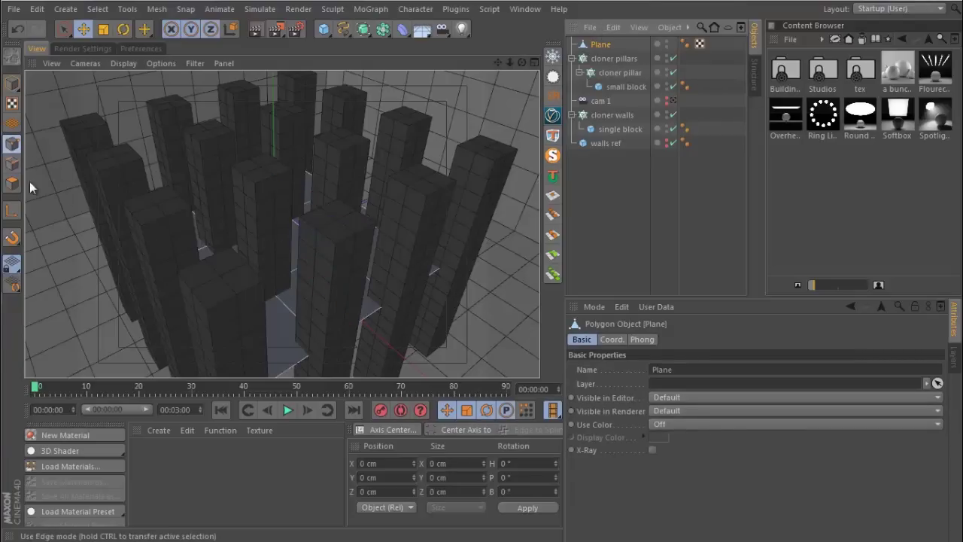
left_click_drag(259, 228, 230, 216, "alt")
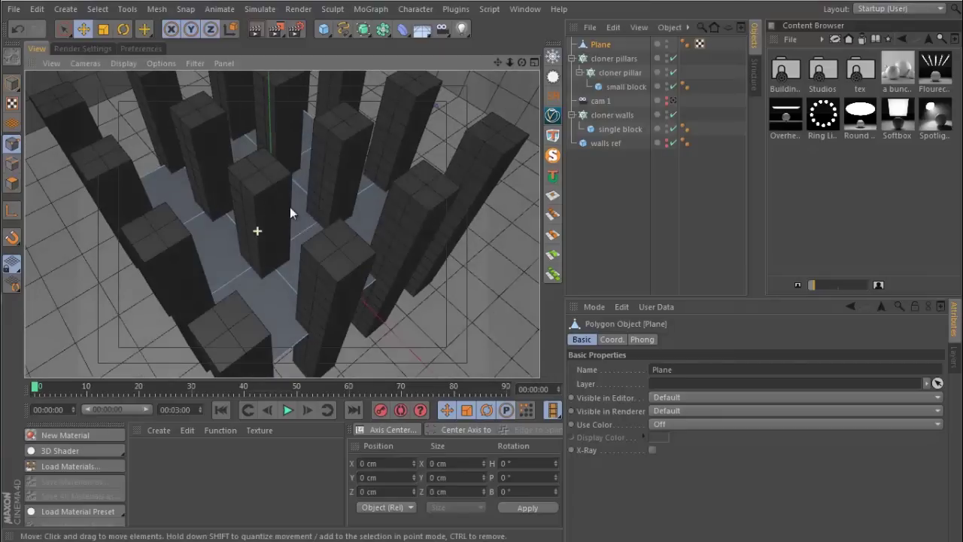
left_click(553, 160)
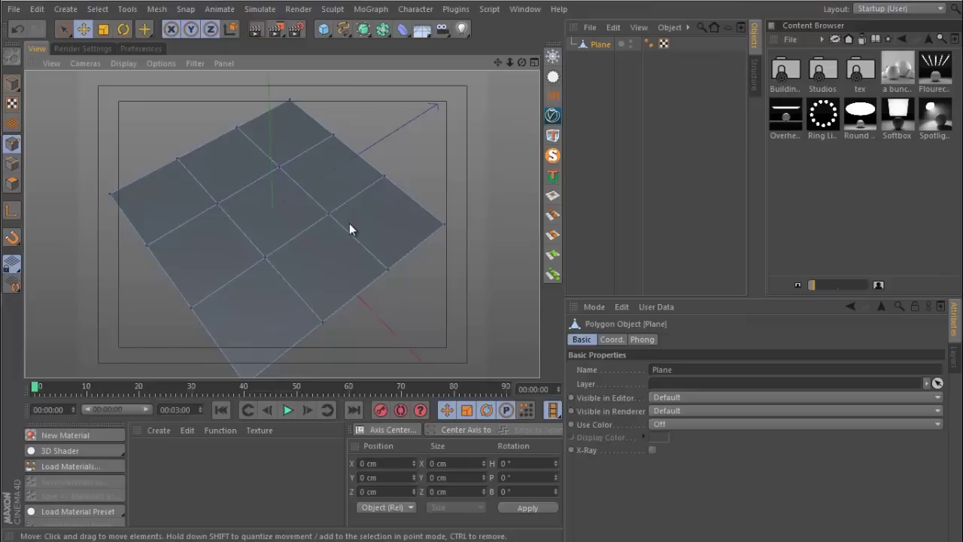
- Delete the plane's four inner vertices, then turn solo off to show all objects
left_click(329, 215)
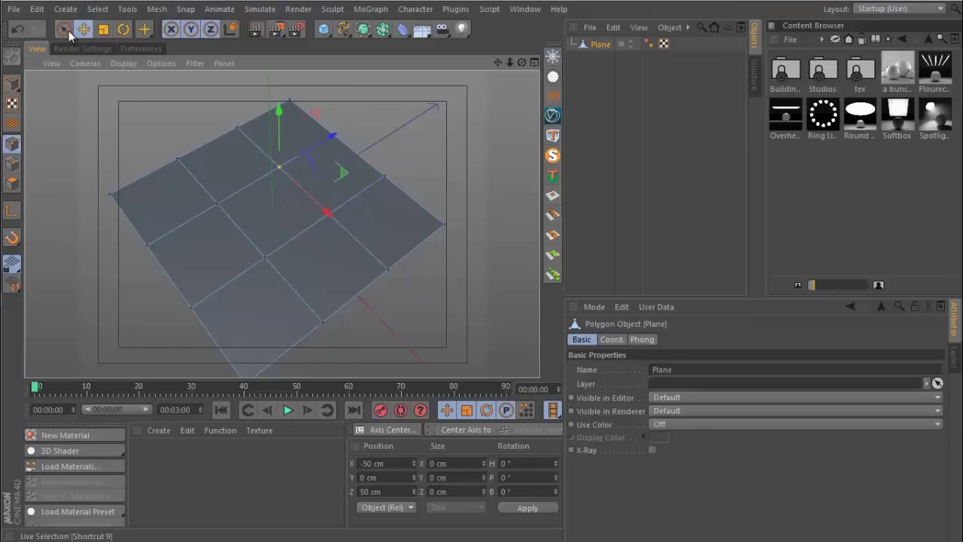
left_click(63, 29)
left_click(233, 214)
left_click_drag(233, 215, 221, 213)
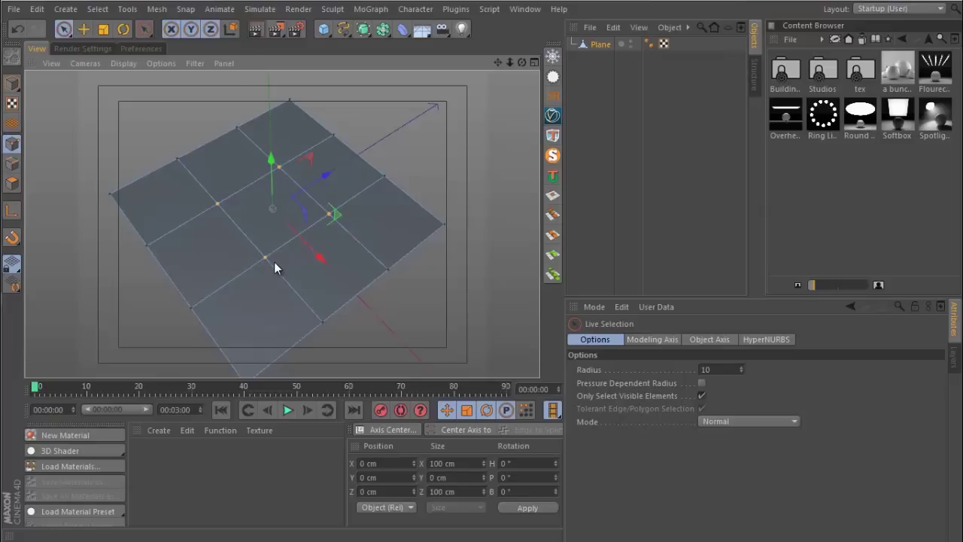
key("Delete")
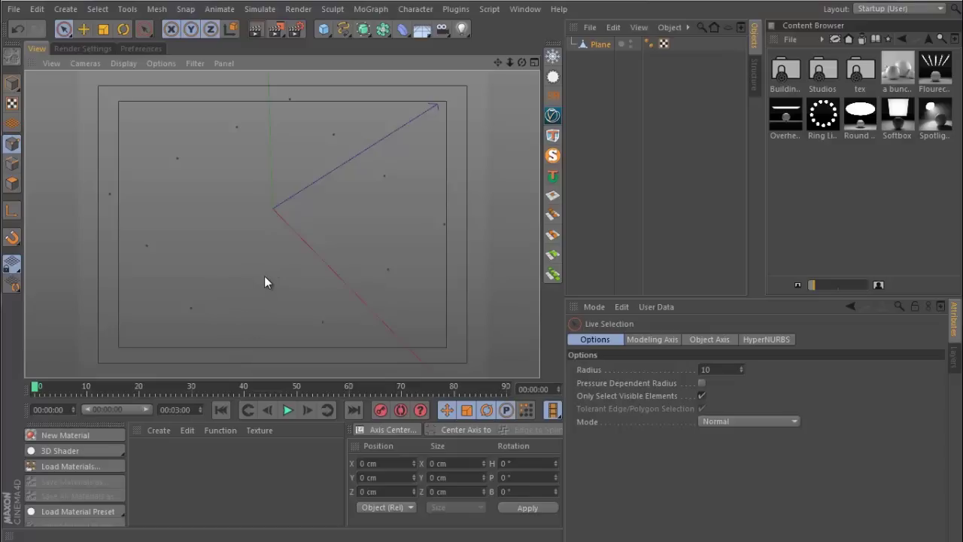
mouse_move(262, 276)
left_mouse_down("alt")
mouse_move(254, 281)
mouse_move(253, 257)
left_mouse_up("alt")
left_click(559, 155)
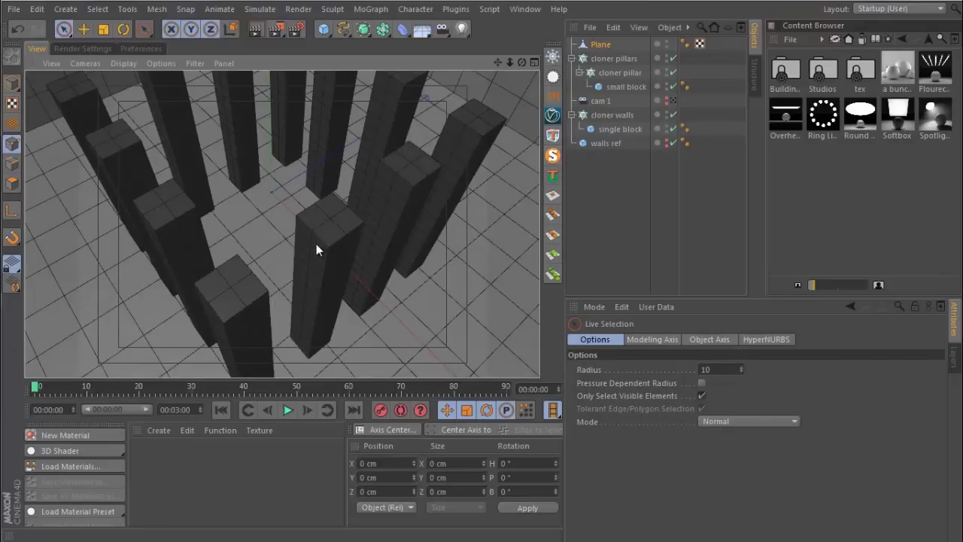
- Lower cloner pillars to Position Y -300 cm
left_click_drag(316, 244, 279, 175, "alt")
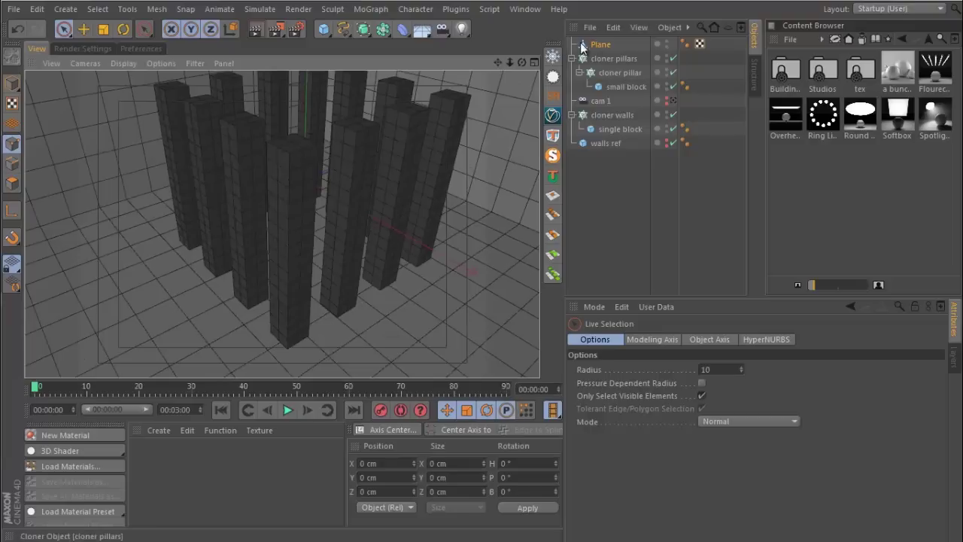
left_click(611, 61)
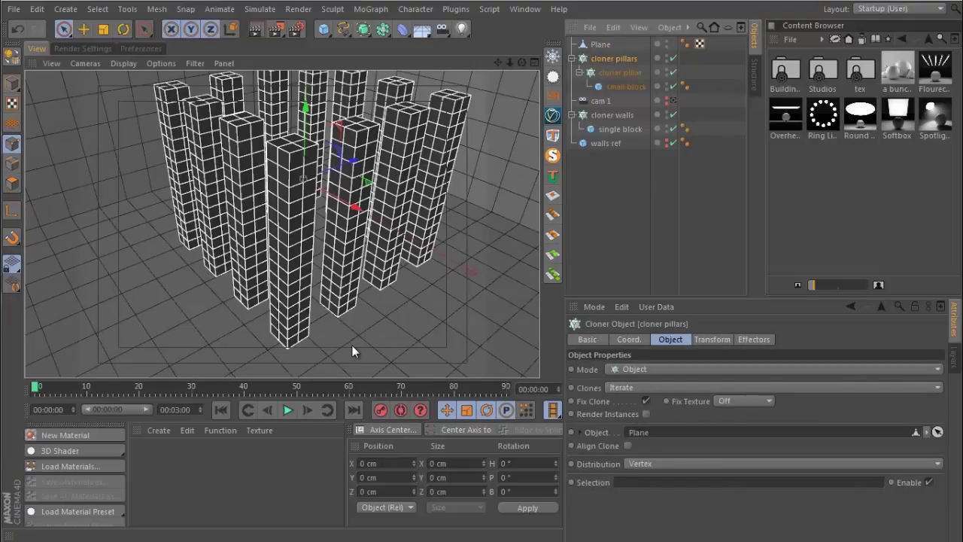
left_click_drag(311, 322, 488, 145, "alt")
left_click(389, 477)
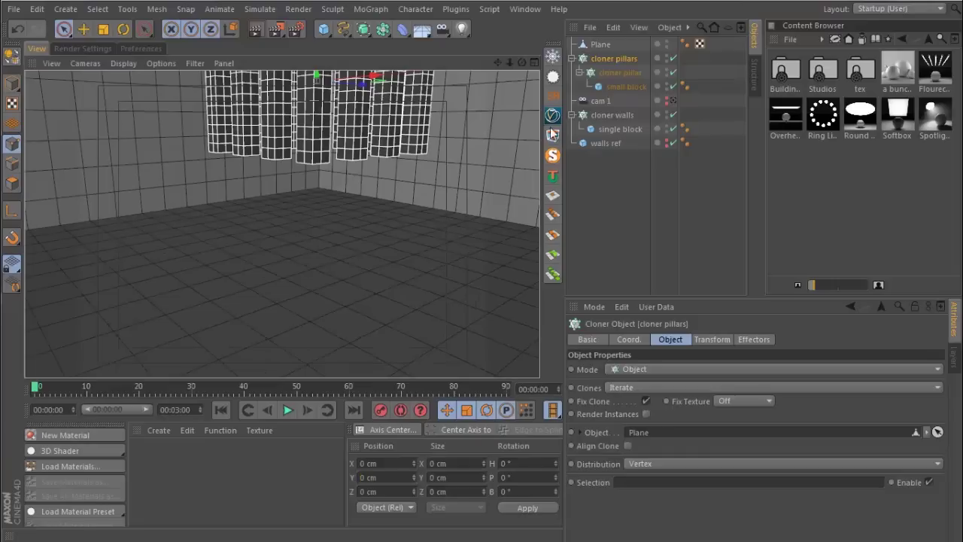
left_click(12, 83)
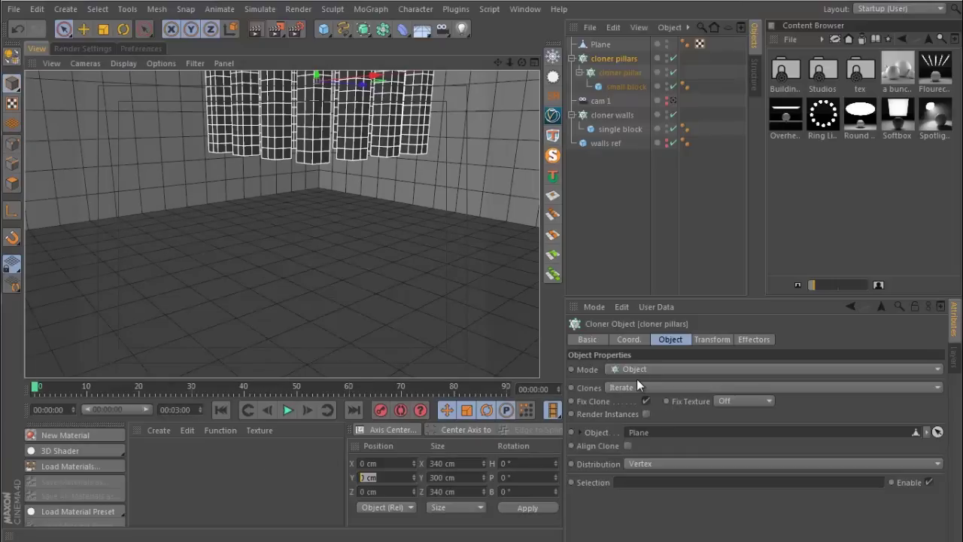
type("-300")
key("Return")
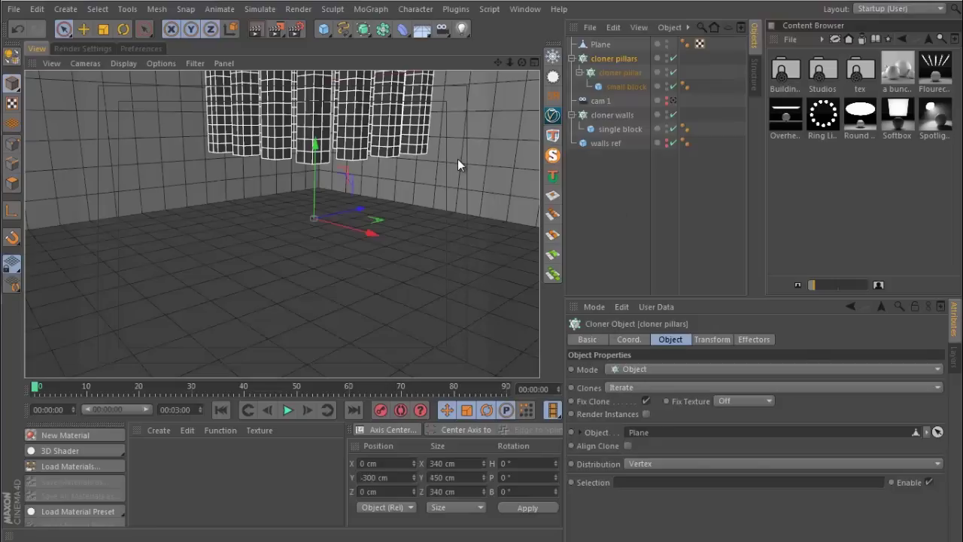
left_click(255, 388)
- Move the Plane to Position Y -300 cm and view the pillars from low
left_click(602, 43)
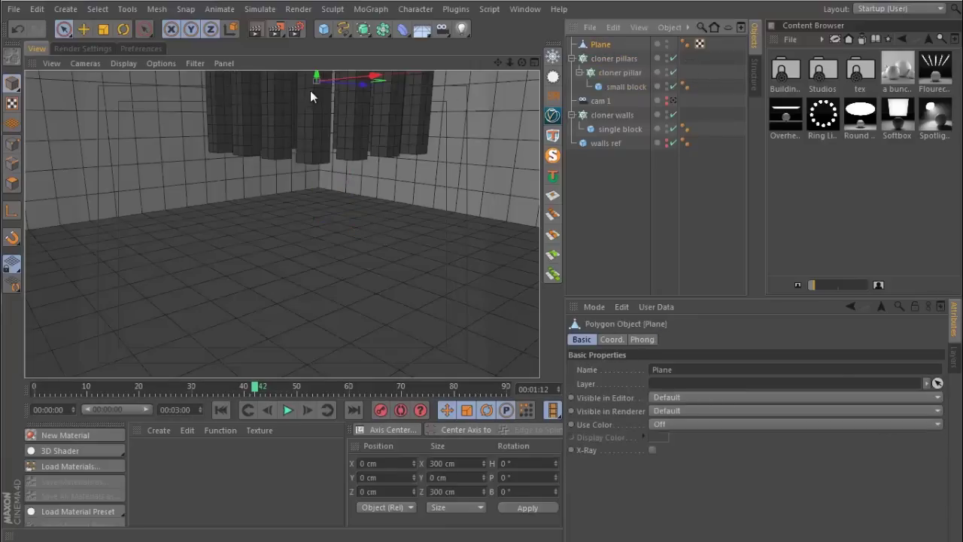
left_click_drag(316, 80, 314, 172)
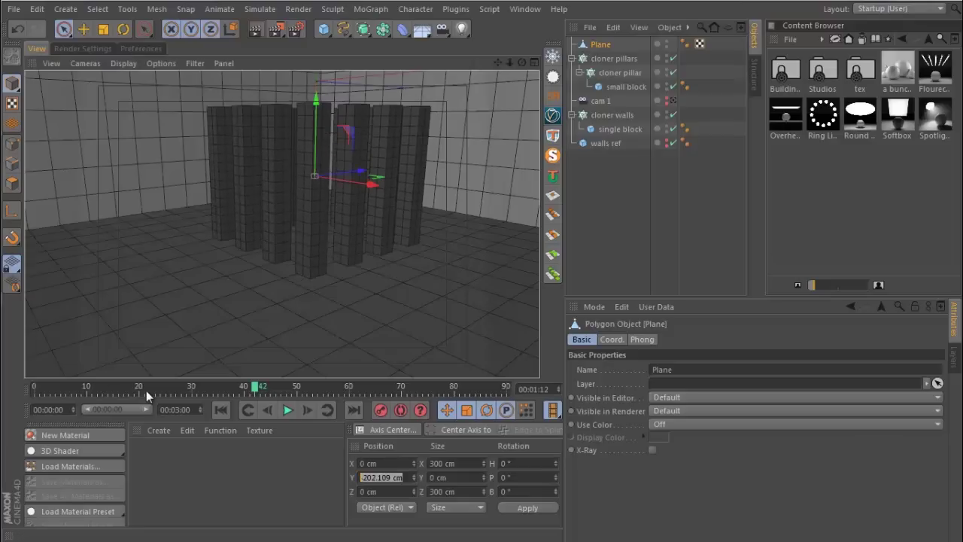
type("-300")
key("Return")
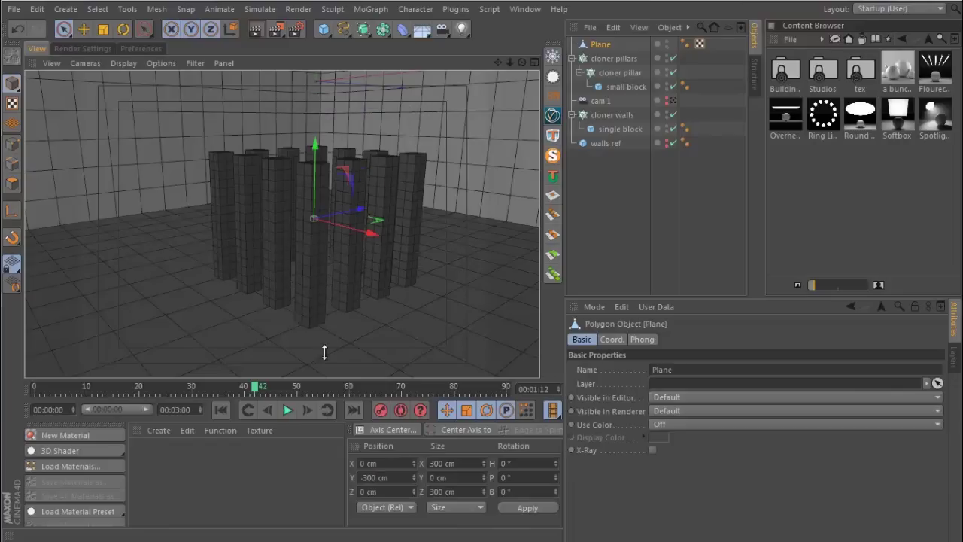
scroll(306, 322, "up", 5)
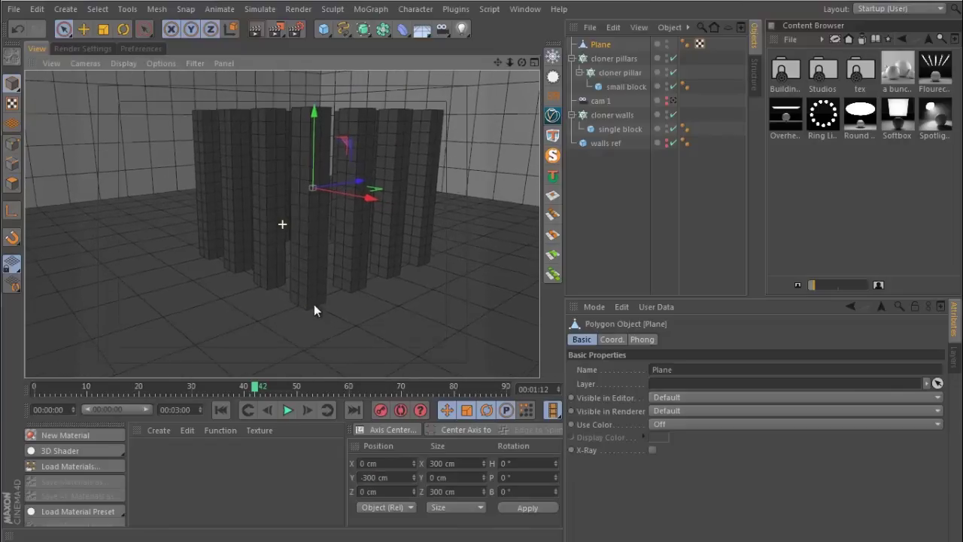
left_click_drag(308, 304, 651, 333, "alt")
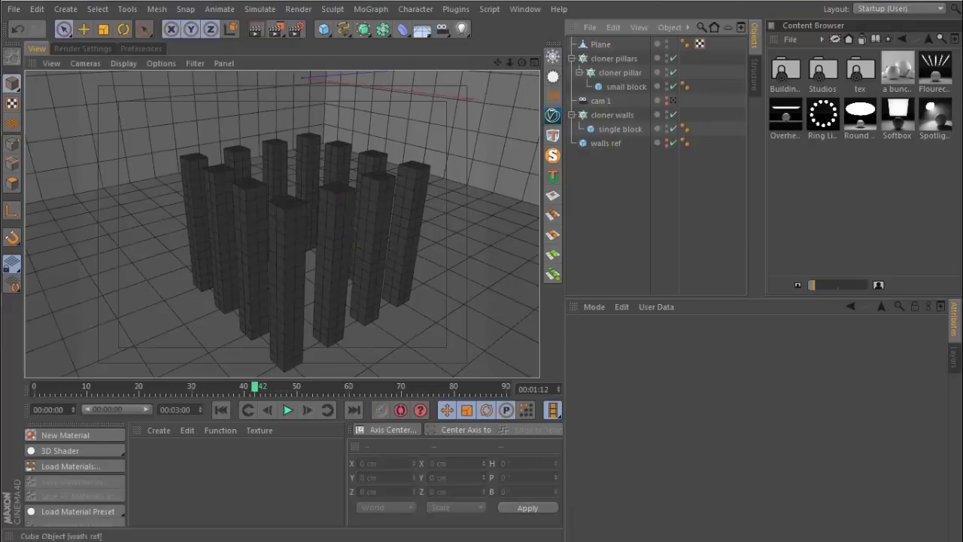
- Add a Cube at Y -300 cm sized 300 × 300 × 300 cm
left_click(323, 29)
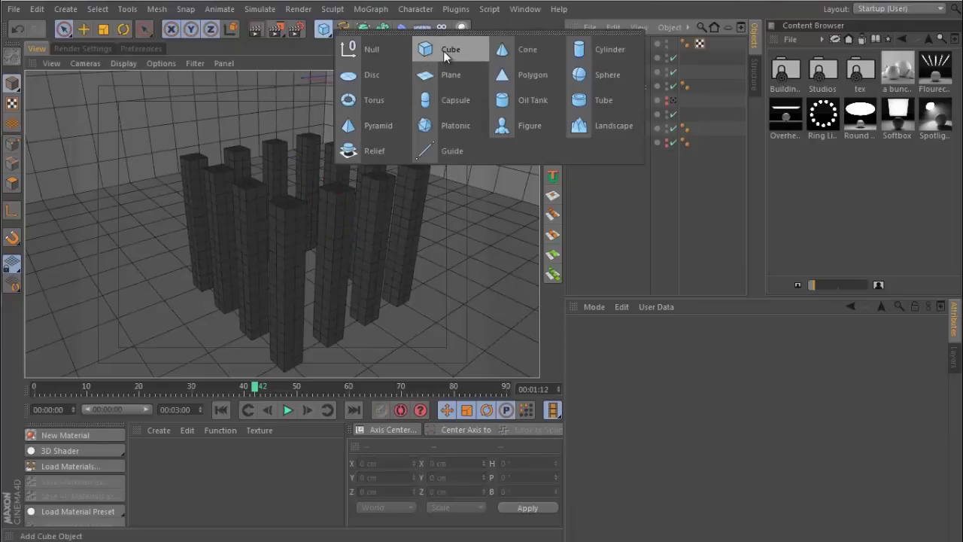
left_click(443, 50)
left_click(387, 477)
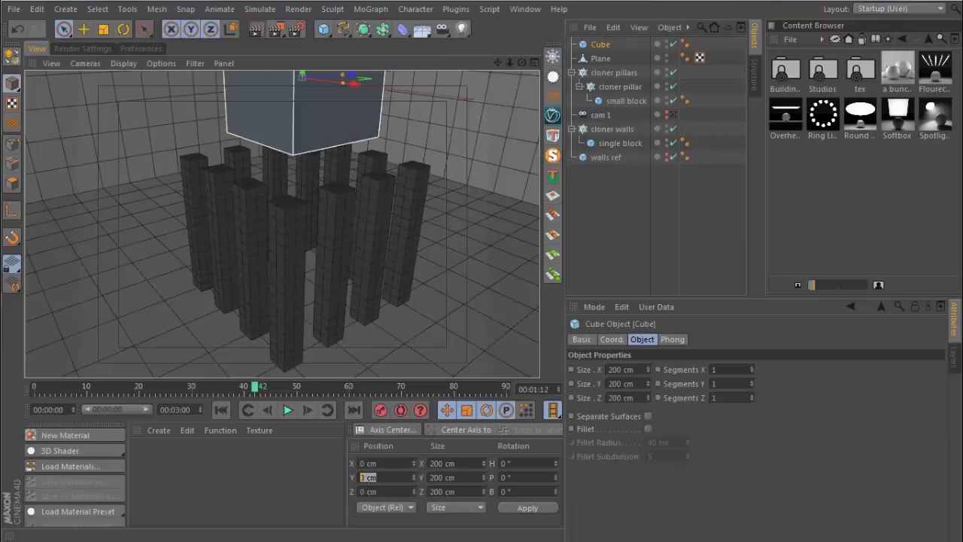
type("300")
key("Return")
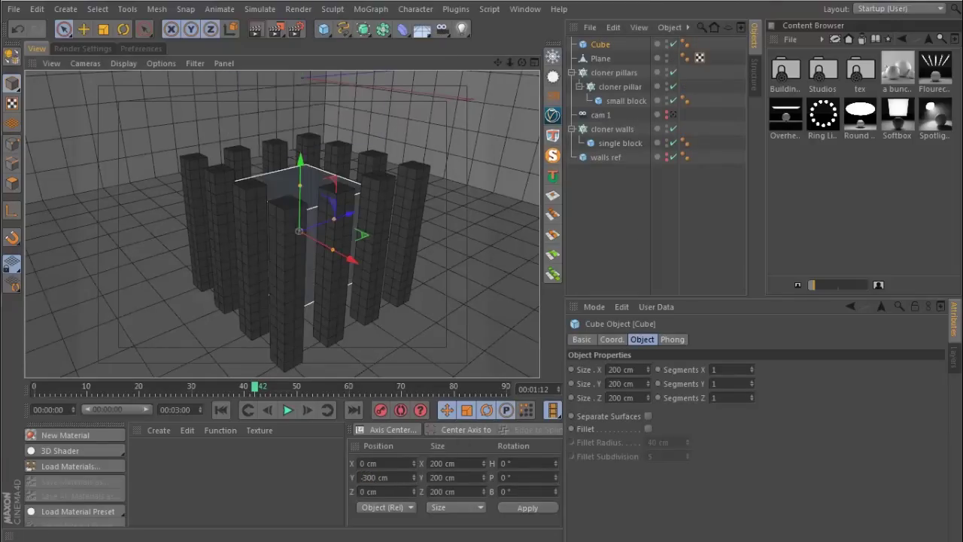
left_click(644, 368)
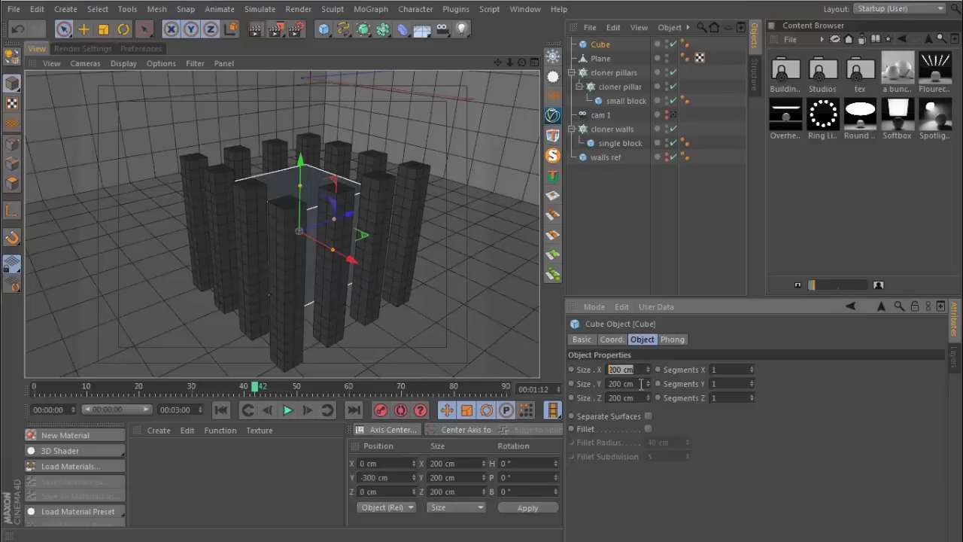
type("300")
key("Tab")
type("3")
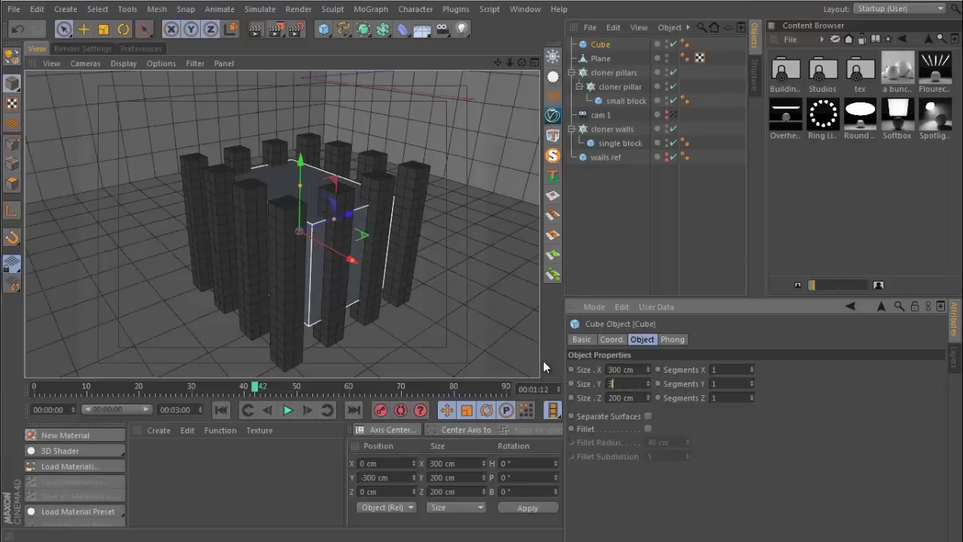
type("00")
key("Tab")
type("300")
key("Return")
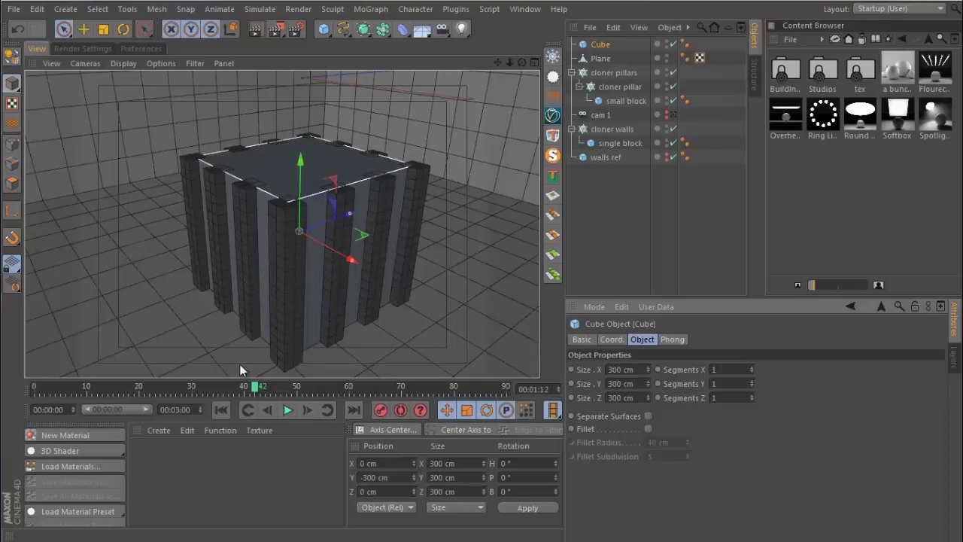
- Create material 'center light' with Color off and Luminance on, and drop it on the cube
double_click(200, 456)
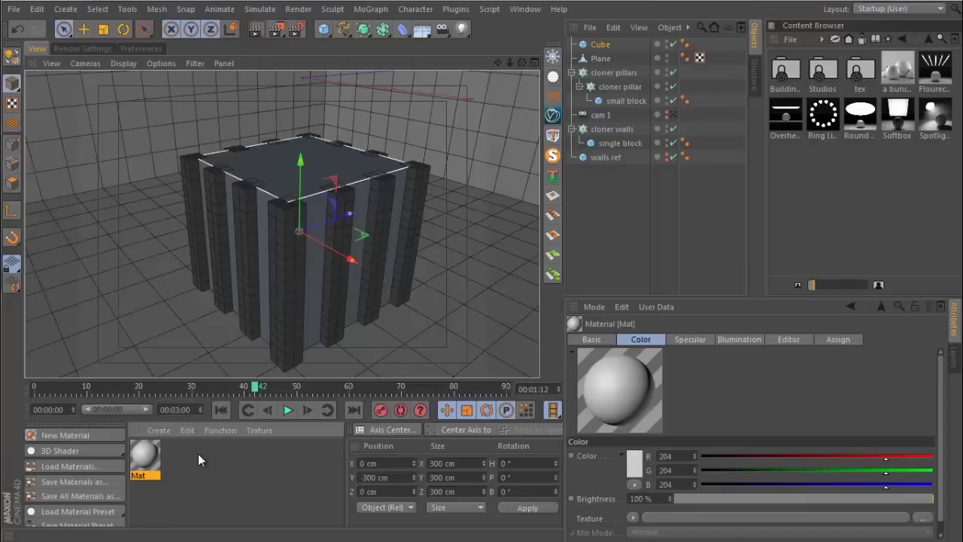
double_click(145, 456)
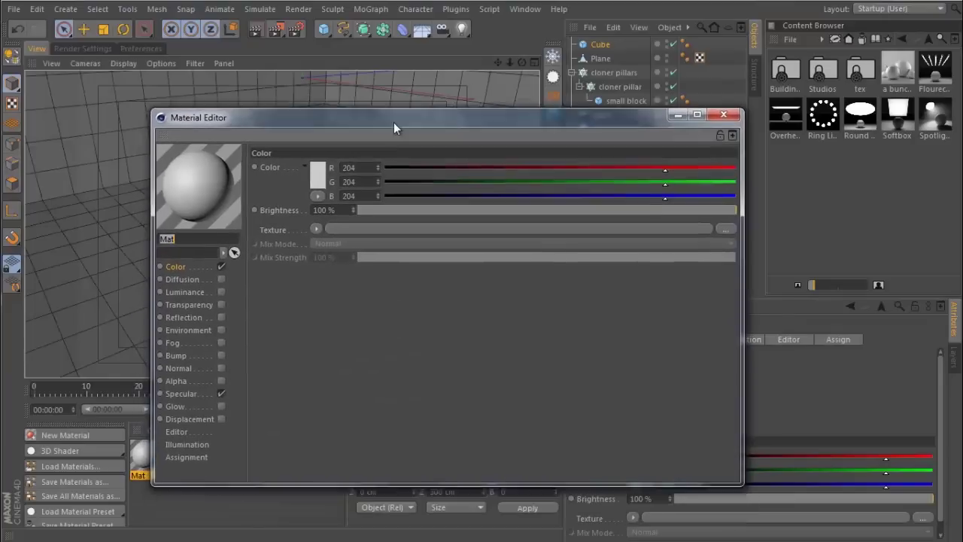
type("center")
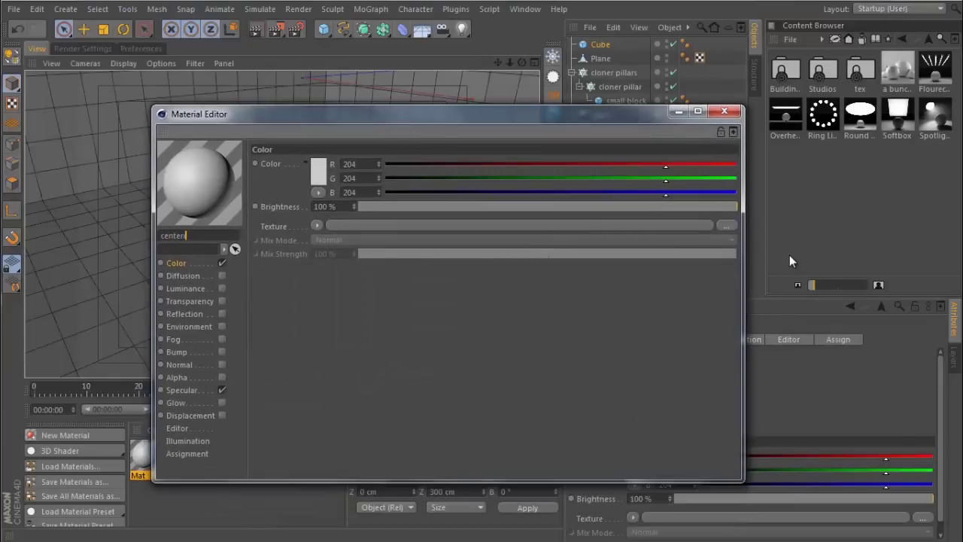
type(" light")
key("Return")
left_click(222, 263)
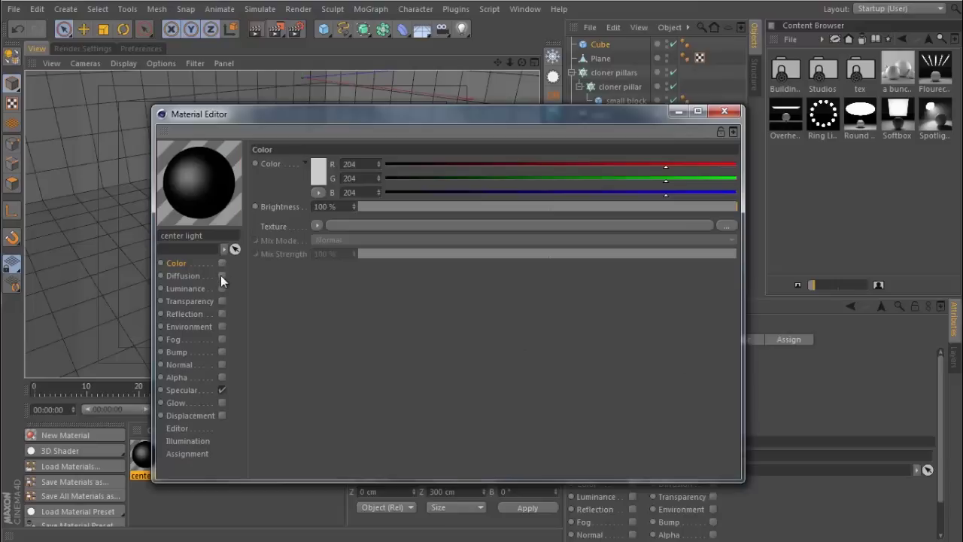
left_click(222, 289)
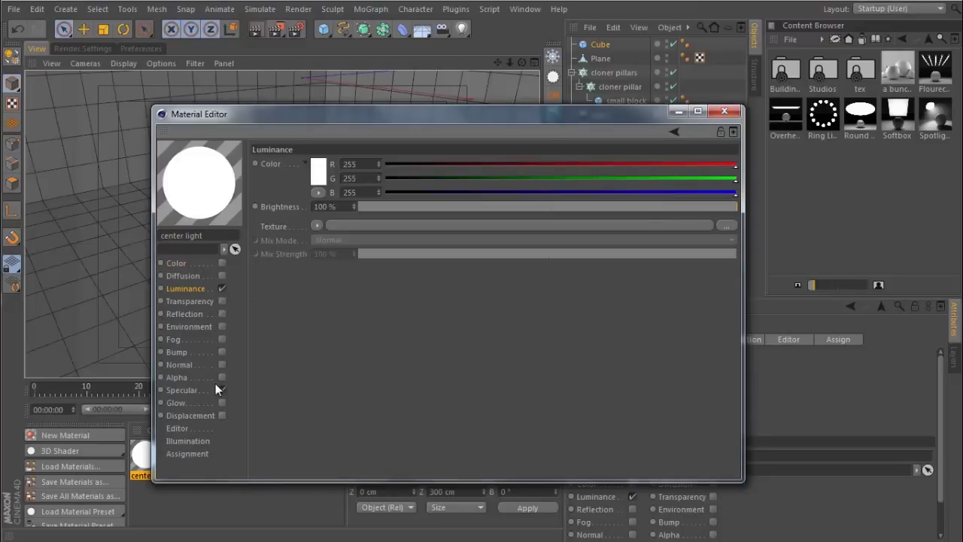
left_click(725, 112)
left_click_drag(145, 464, 283, 172)
- Rename the Cube to 'center block' and deselect it
double_click(603, 44)
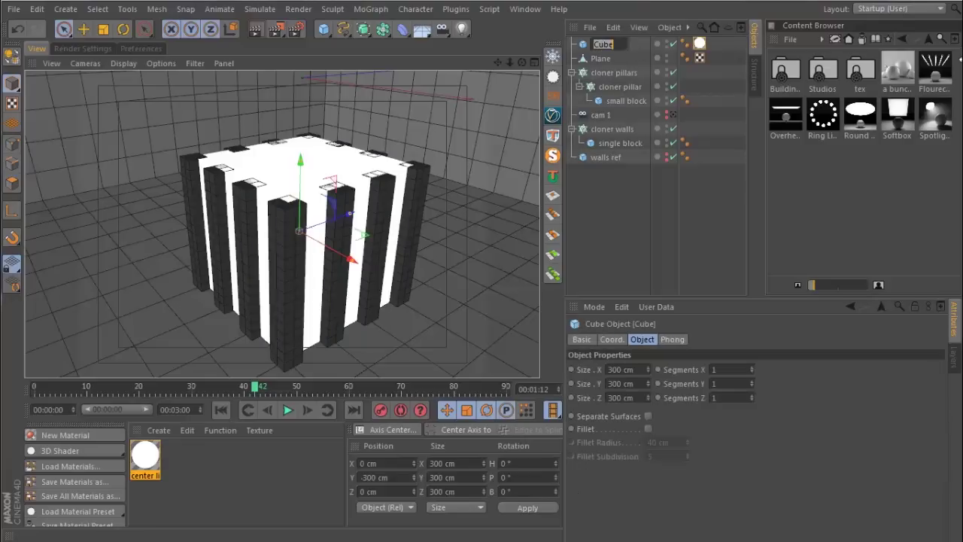
type("center block")
key("Return")
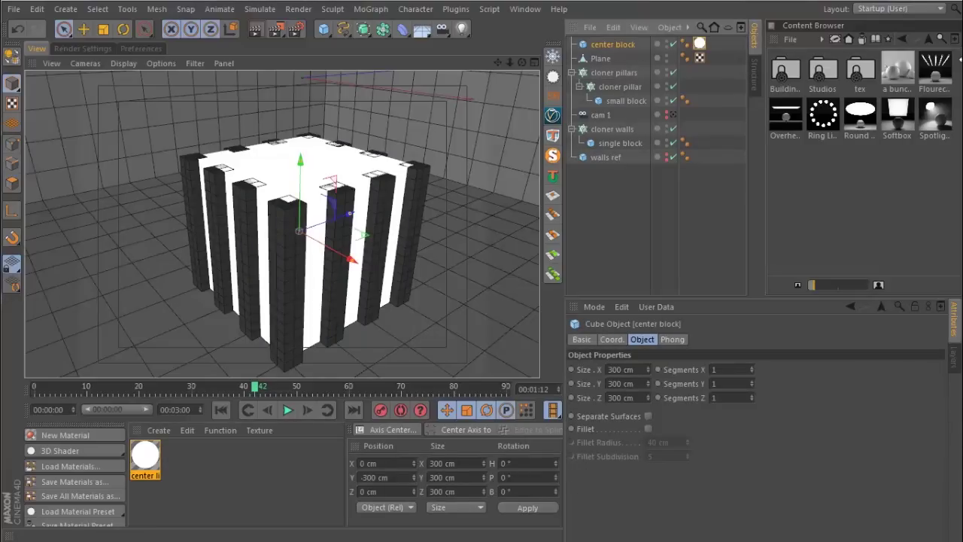
left_click(357, 124)
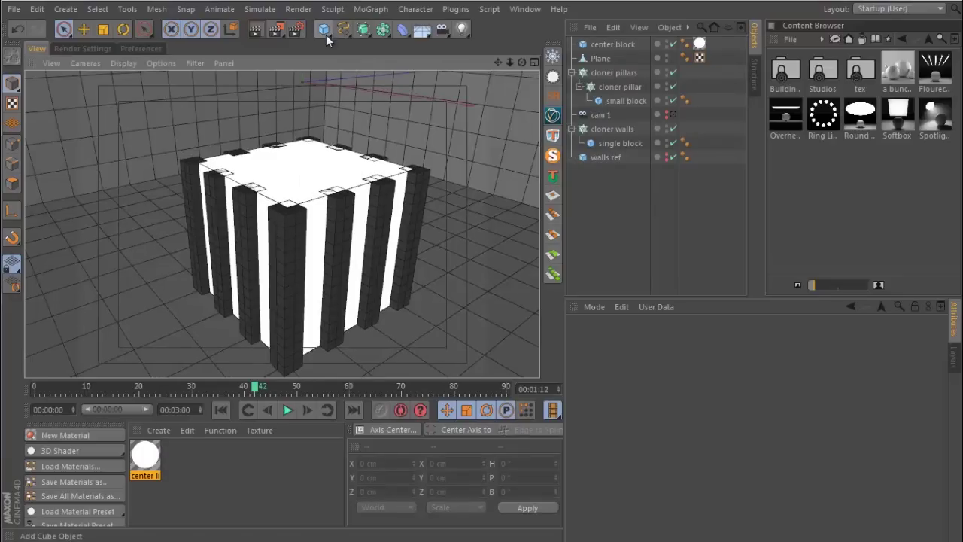
- Add a new cube and set its size to 20 cm
left_click_drag(325, 31, 457, 47)
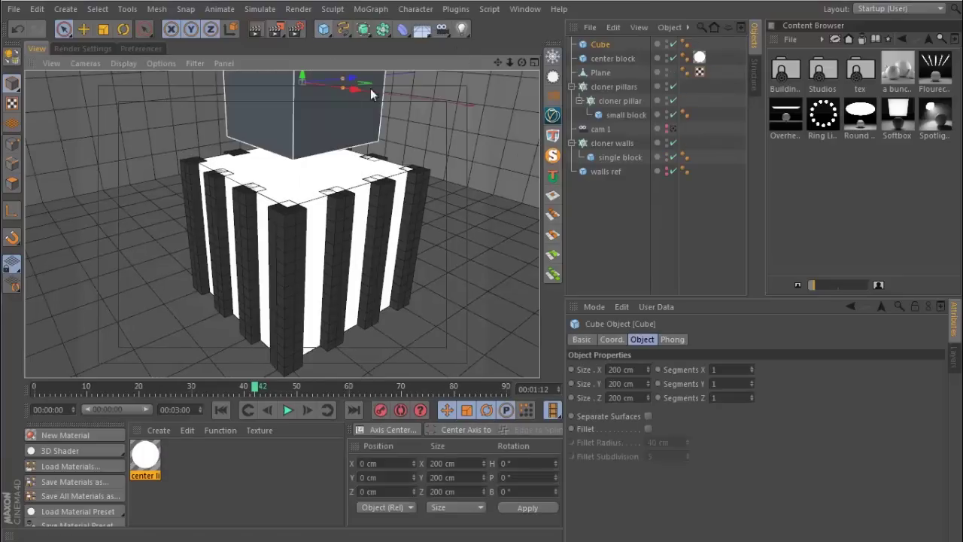
double_click(480, 464)
type("20")
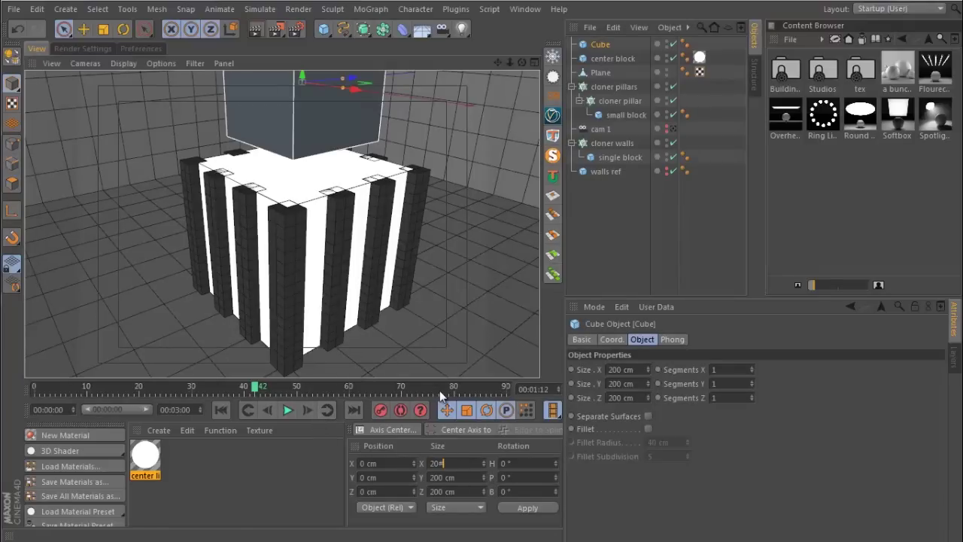
key("Return")
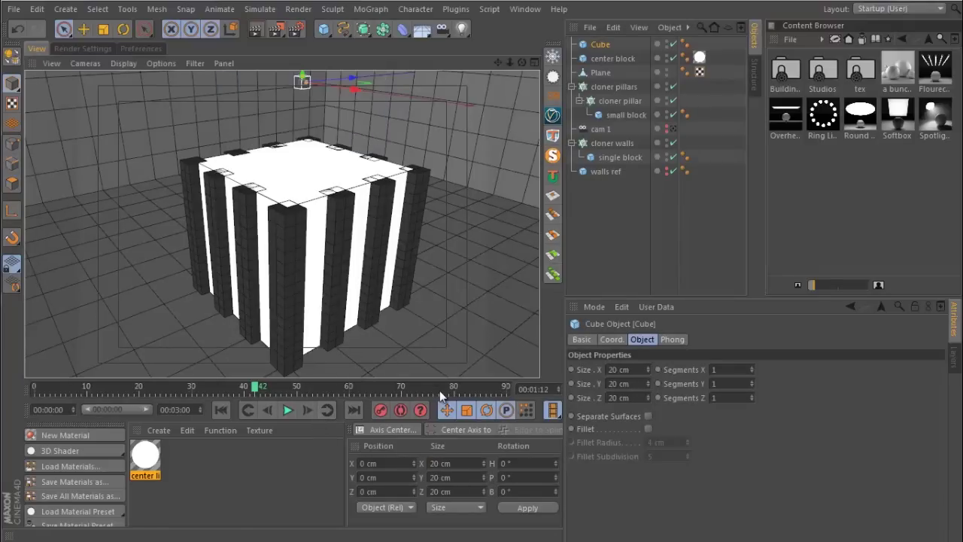
left_click_drag(331, 212, 324, 222, "alt")
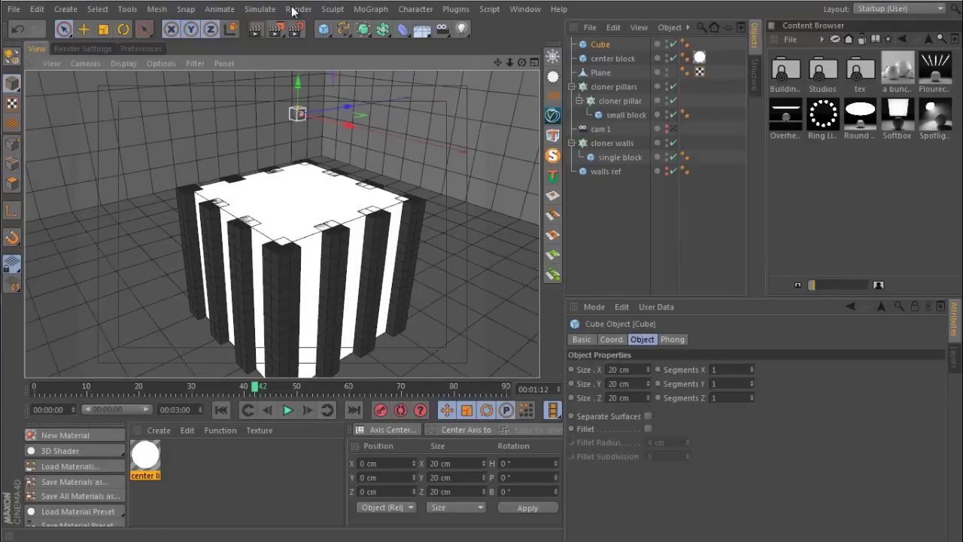
- Put the cube in a Cloner set to Grid Array with counts 15, 2, 15
left_click(370, 9)
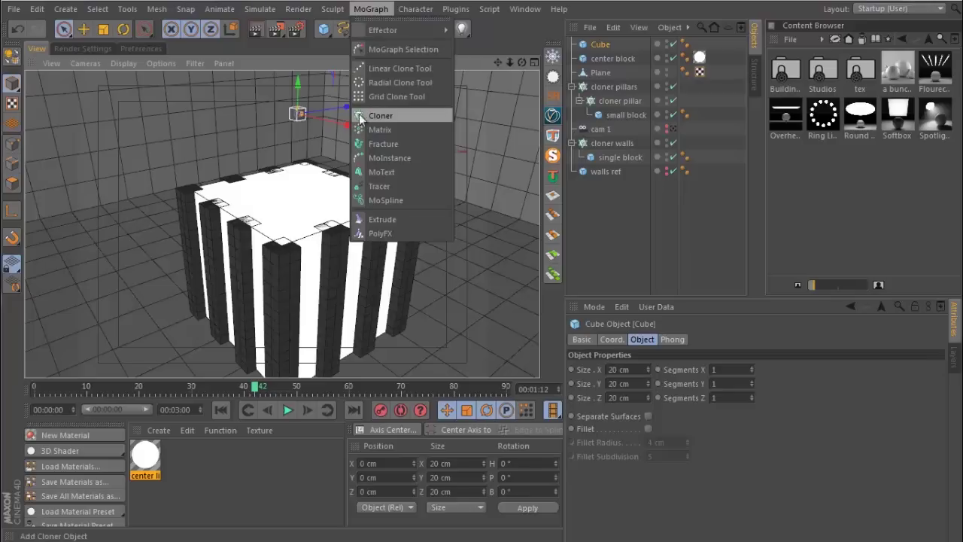
left_click(423, 114, "alt")
left_click(669, 367)
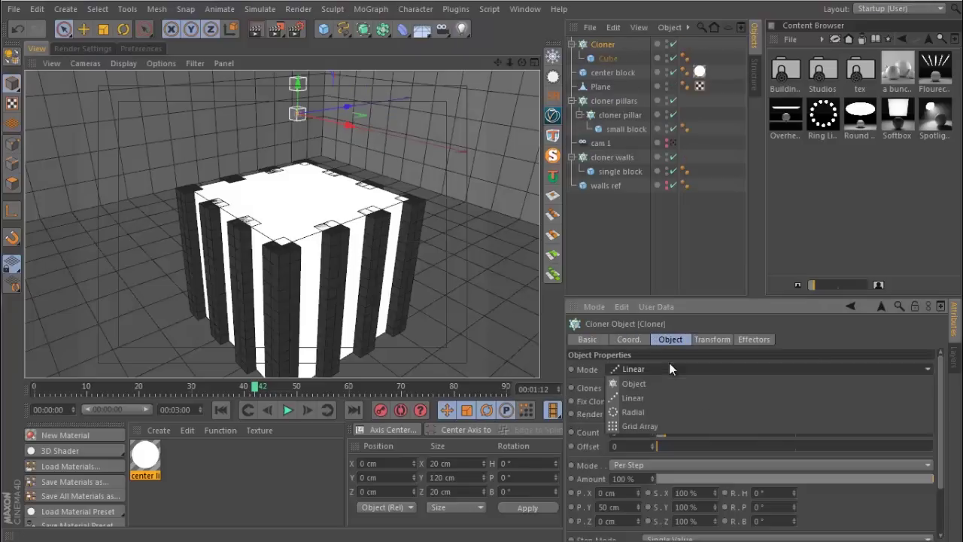
left_click(650, 426)
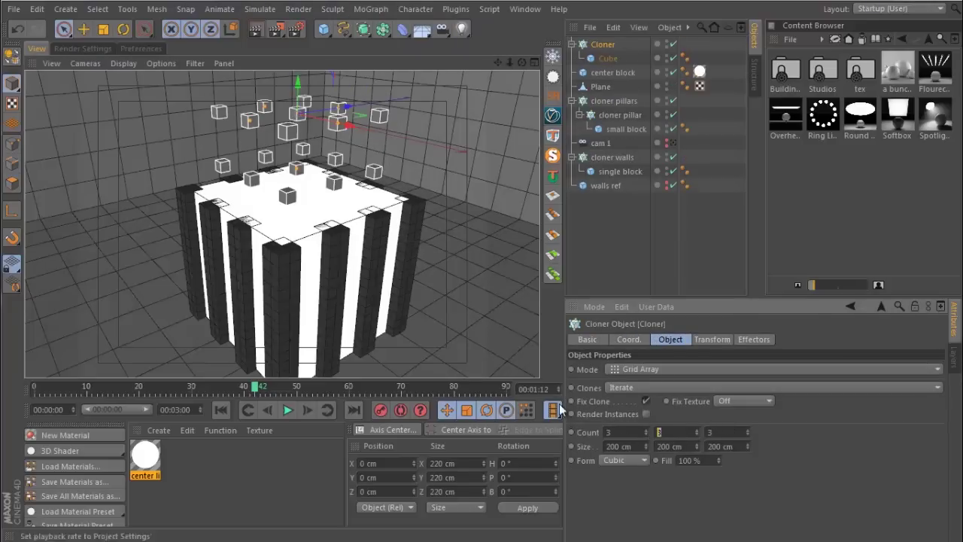
type("2")
key("shift+Tab")
type("15")
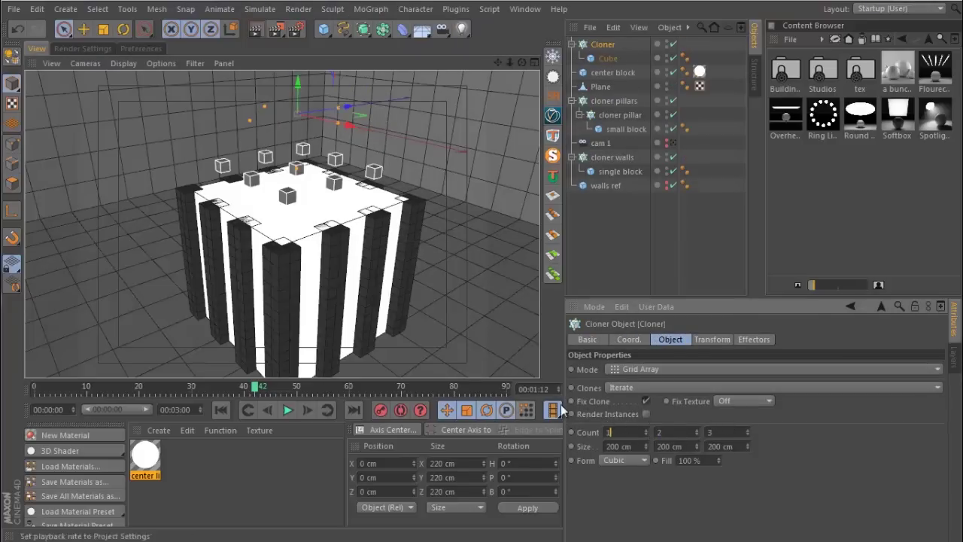
key("Return")
key("Tab")
key("Tab")
type("15")
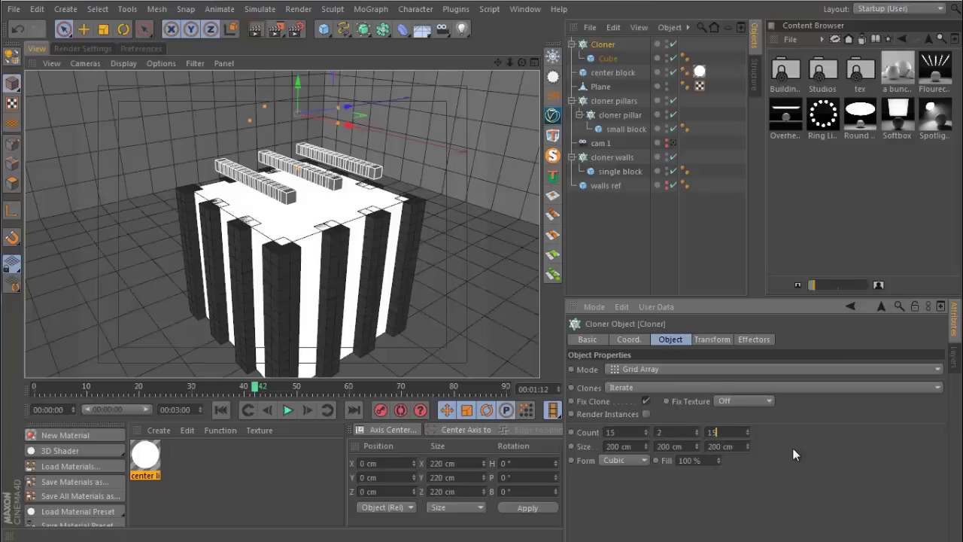
key("Return")
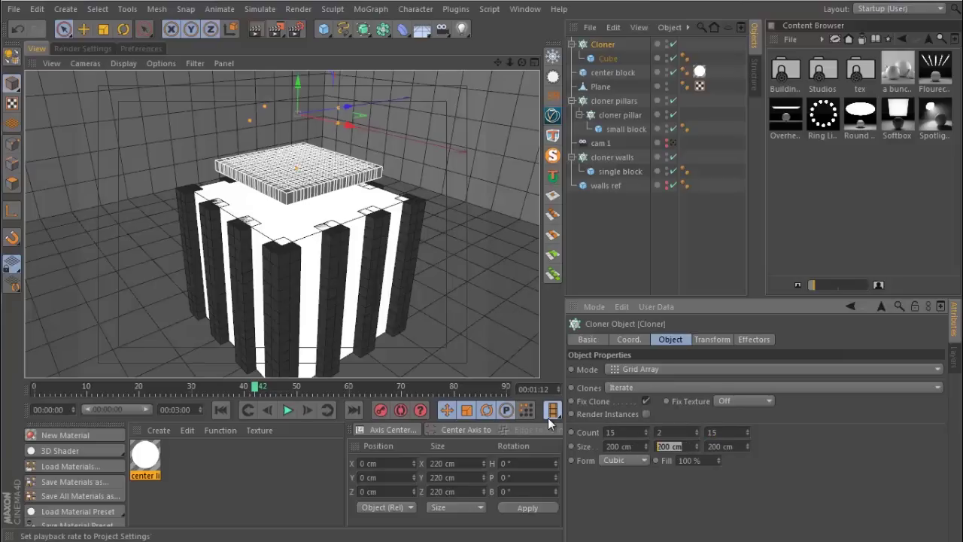
- Size the grid 300 cm wide, 20 cm high and 300 cm deep
double_click(696, 444)
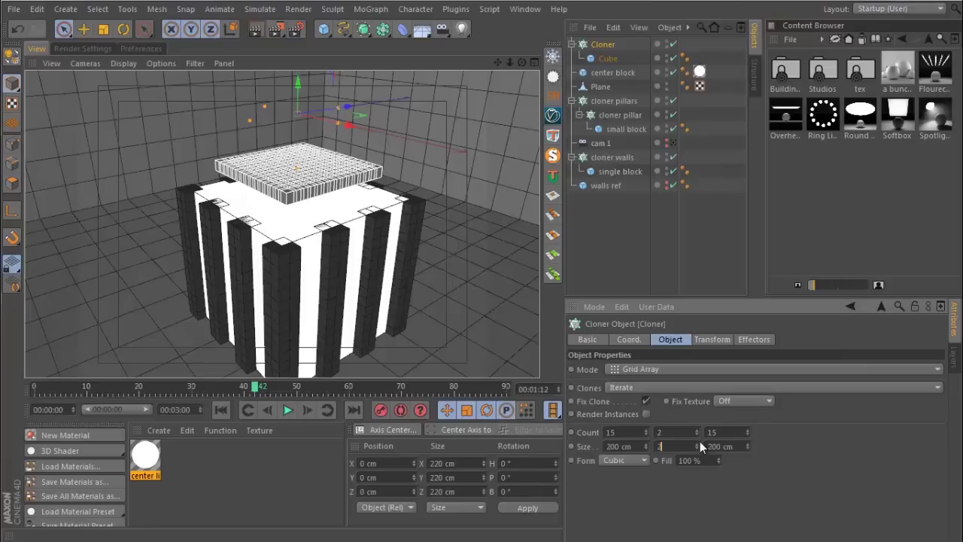
type("20")
key("Return")
double_click(745, 447)
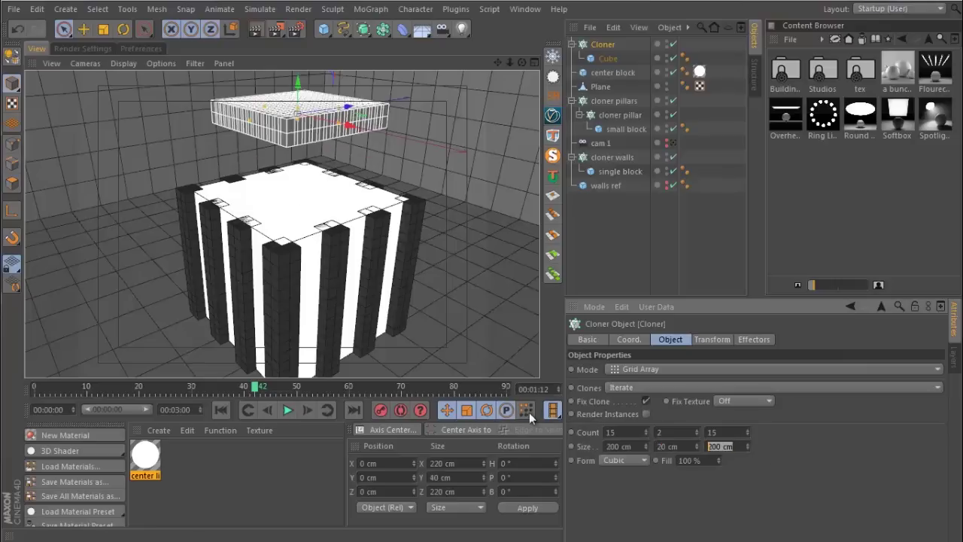
type("300")
key("Return")
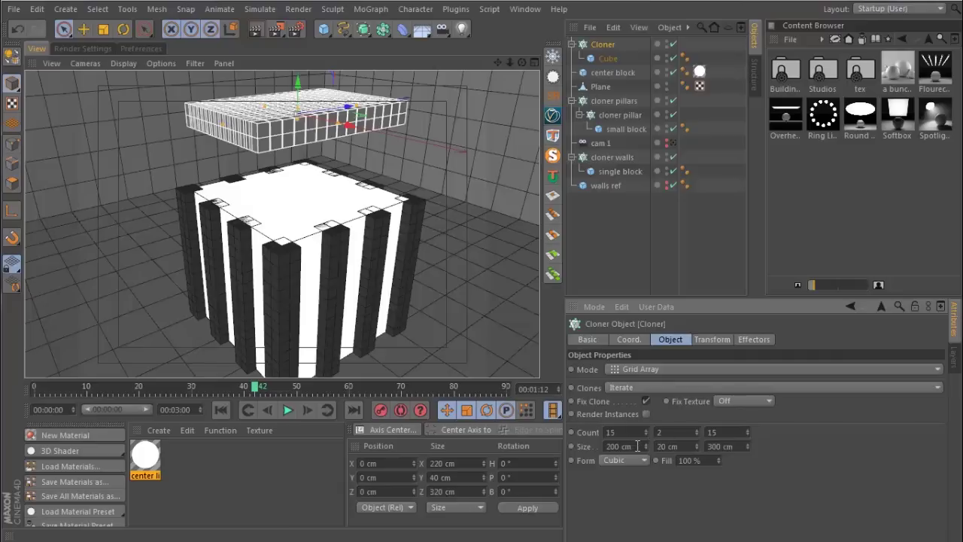
double_click(631, 446)
type("300")
key("Return")
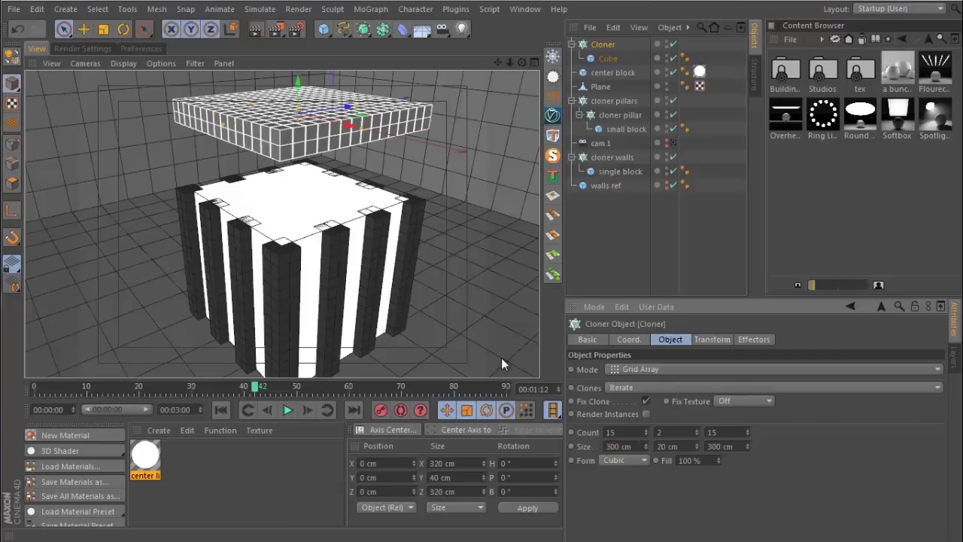
scroll(284, 127, "up", 4)
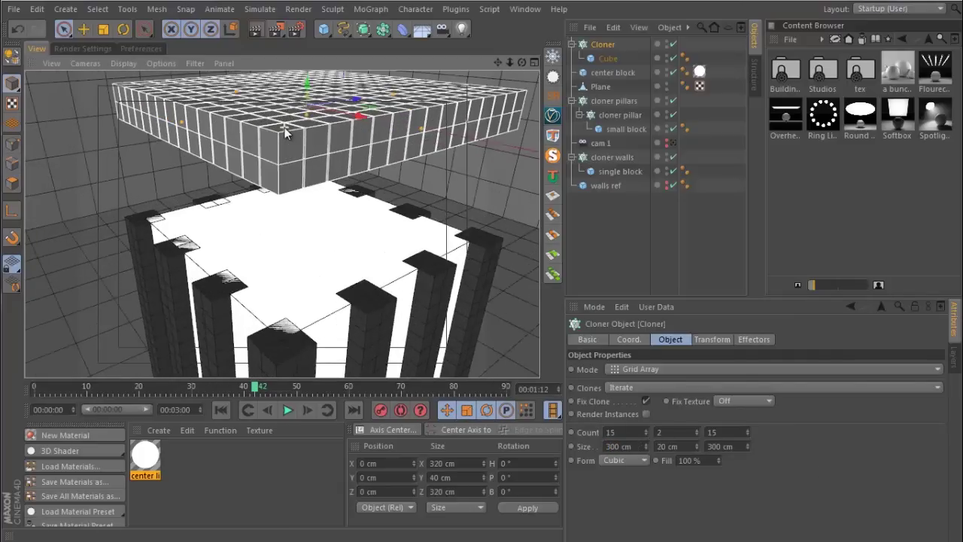
- Lower the cloned cube slab onto the centre block at Y -130 cm
left_click_drag(267, 132, 312, 124, "alt")
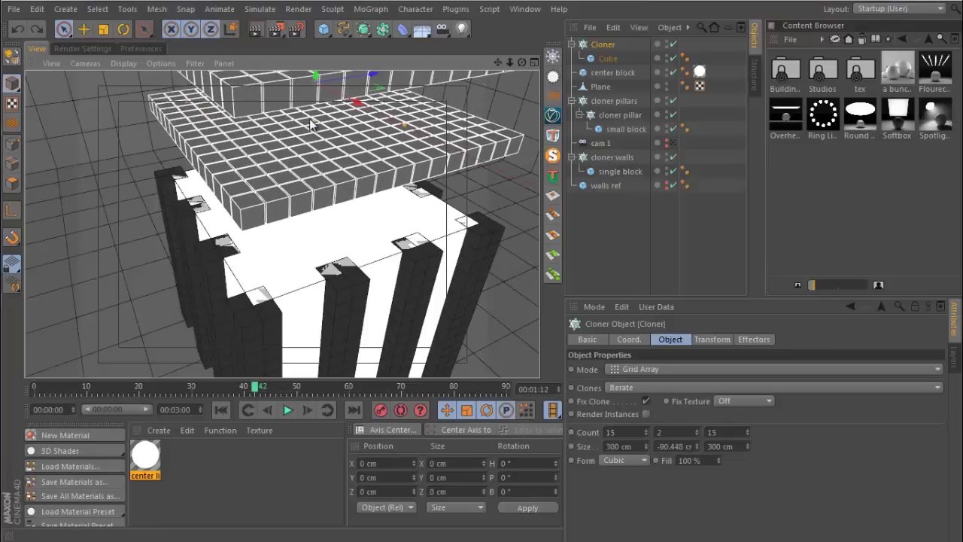
key("ctrl+z")
scroll(293, 189, "down", 5)
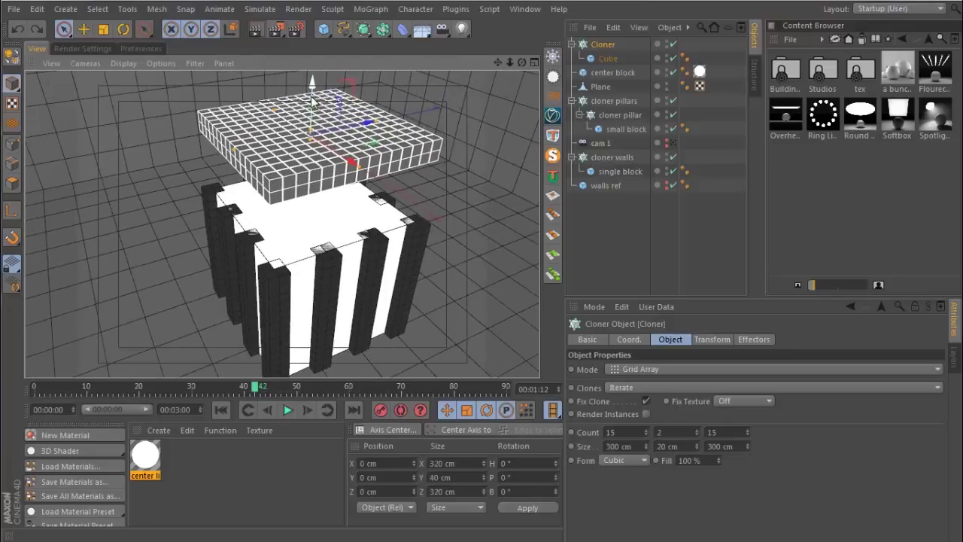
left_click_drag(314, 121, 362, 174)
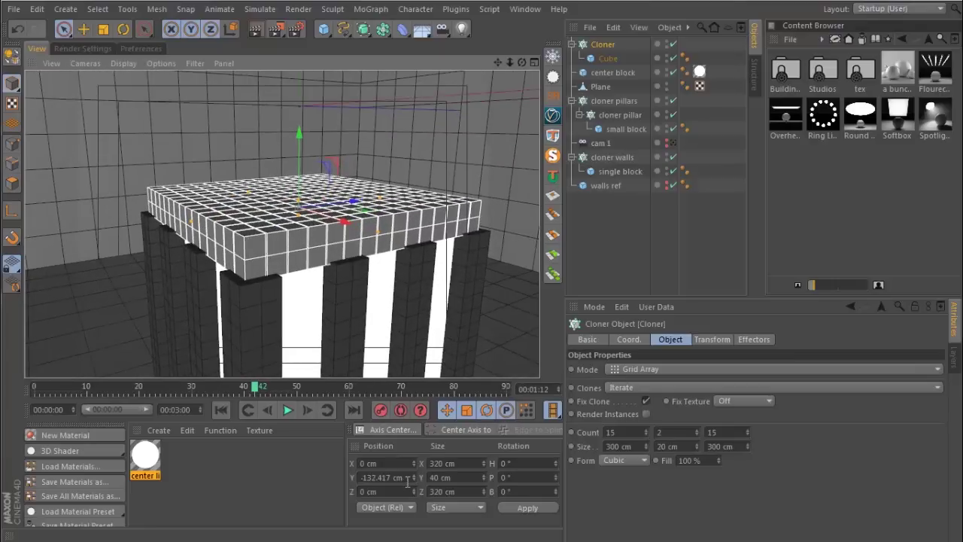
double_click(382, 477)
type("-130")
key("Return")
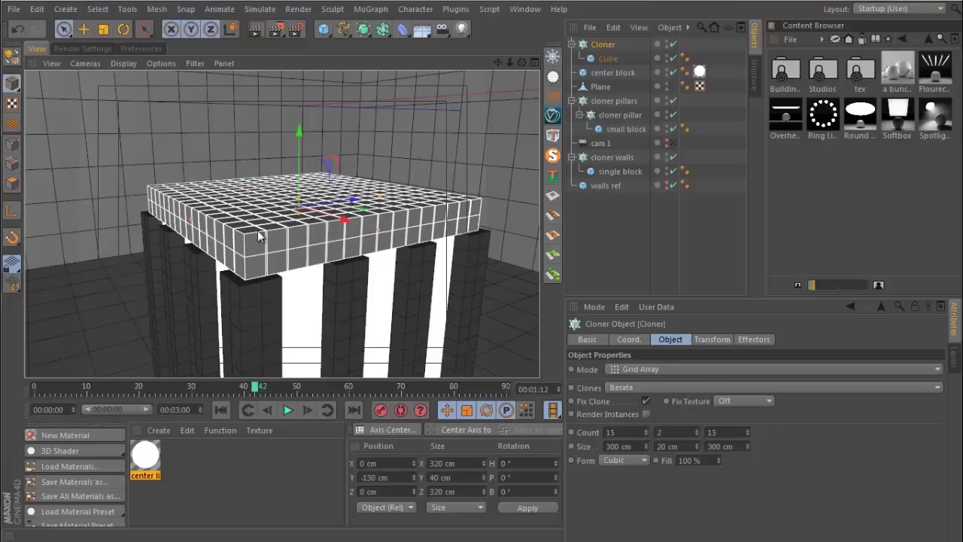
- Set the Cloner's grid Size X and Z to 320 cm
left_click_drag(324, 260, 326, 331, "alt")
left_click(618, 446)
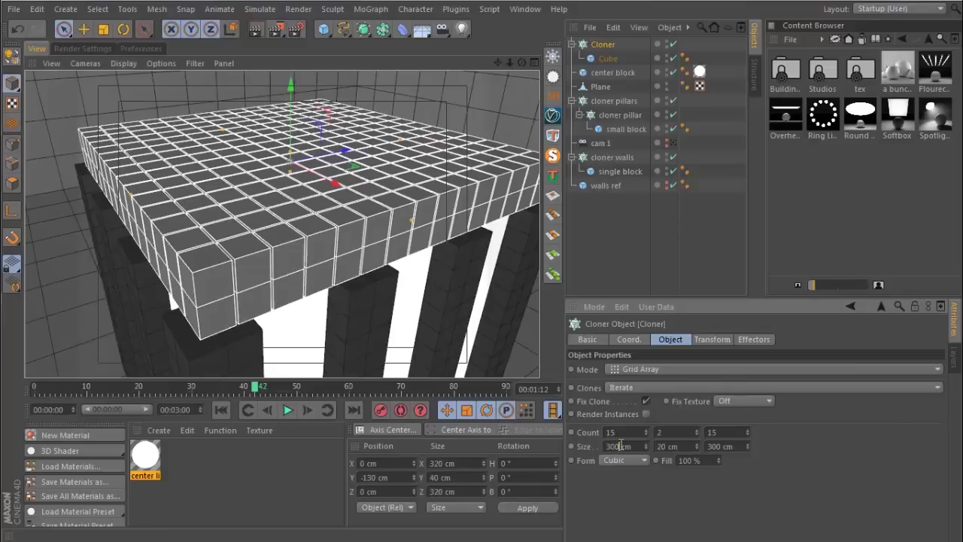
type("320")
key("Return")
left_click_drag(723, 447, 712, 446)
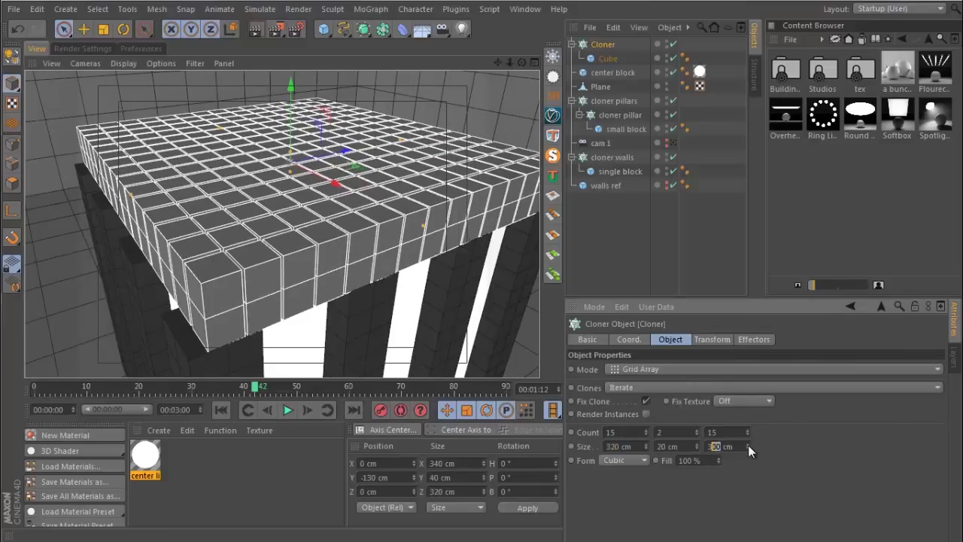
type("20")
key("Return")
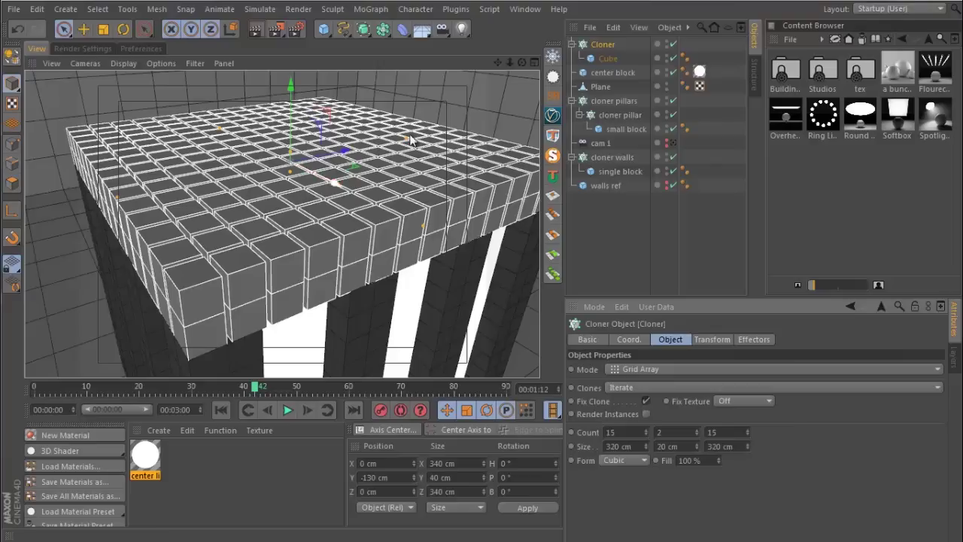
left_click_drag(424, 227, 434, 238)
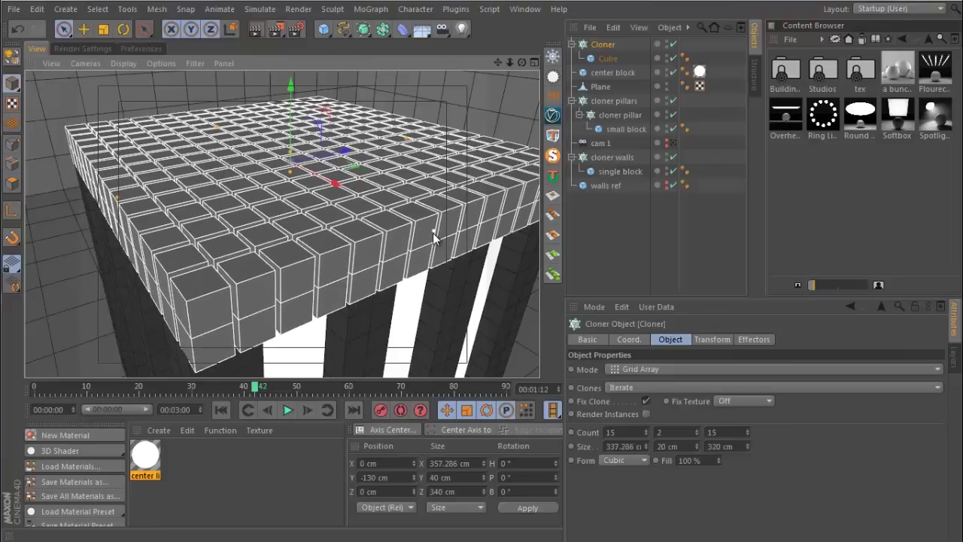
key("ctrl+z")
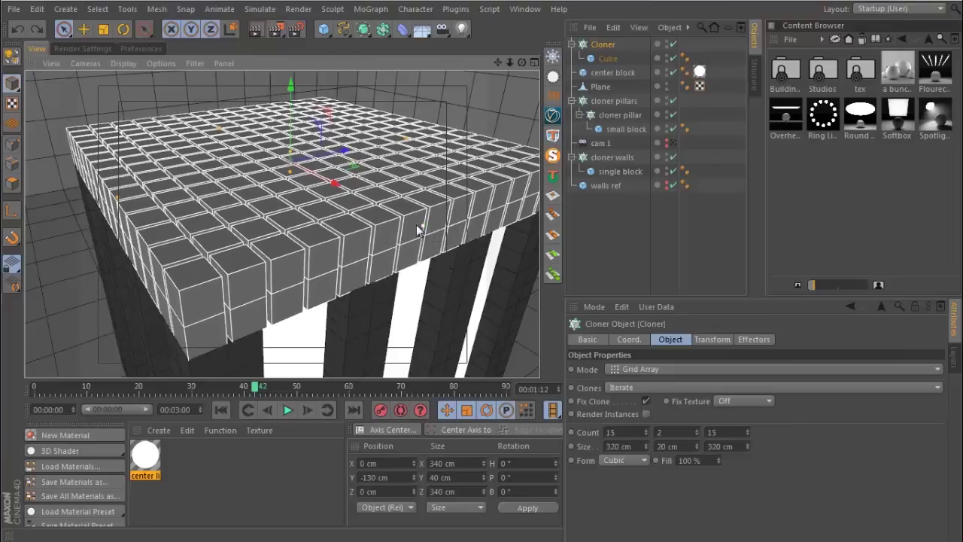
- Raise the Cloner's Count X and Z to 17, then deselect it
left_click(645, 429)
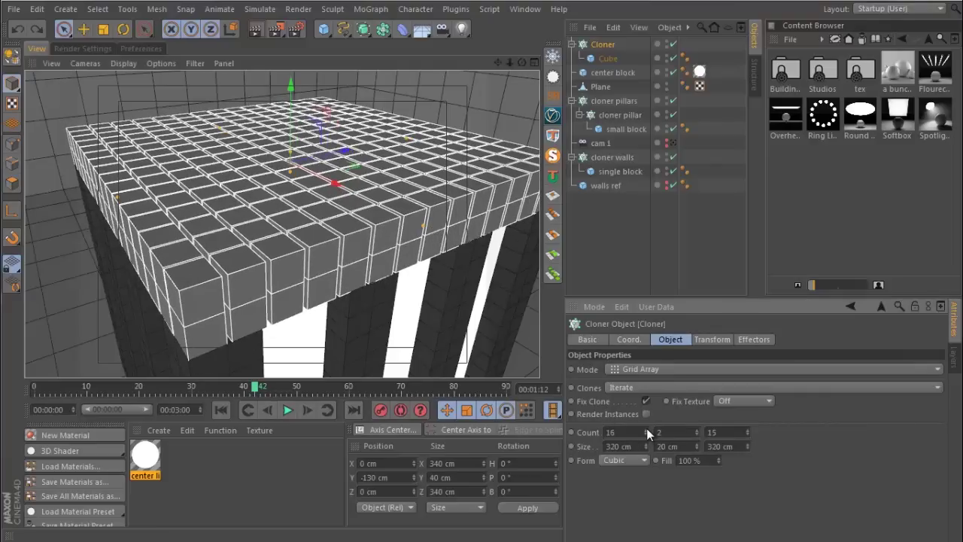
left_click(646, 429)
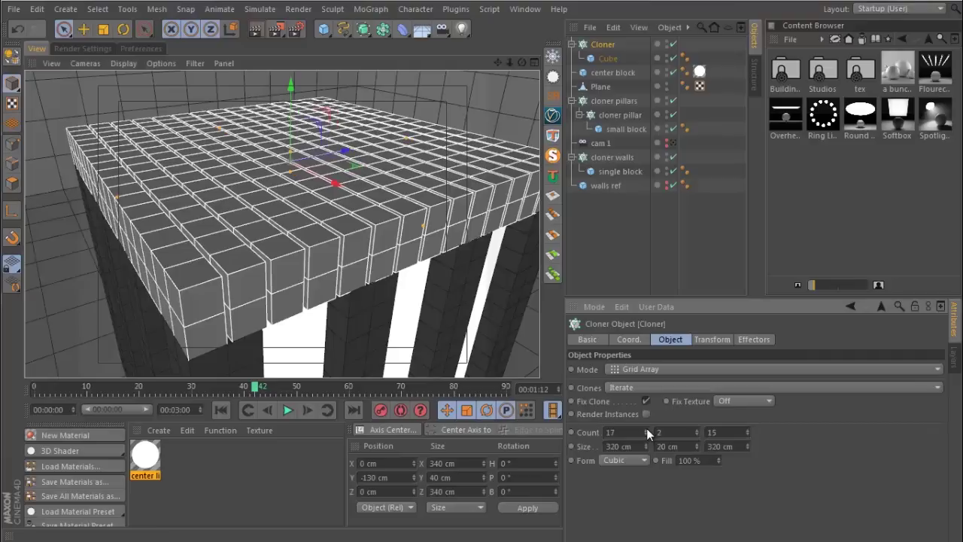
left_click(747, 429)
left_click(748, 430)
left_click(586, 218)
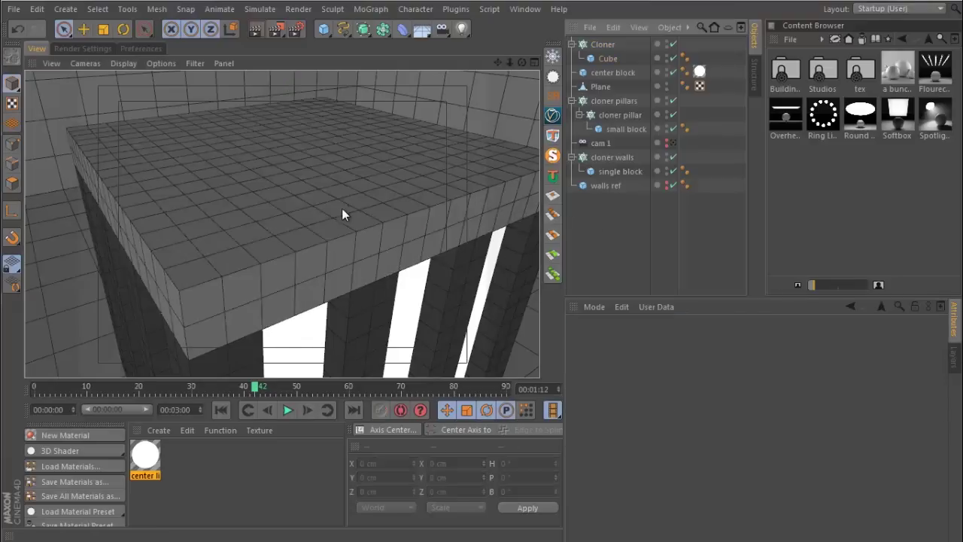
- Orbit around the room to inspect the striped block capped by the cloned slab
left_click_drag(350, 222, 205, 234, "alt")
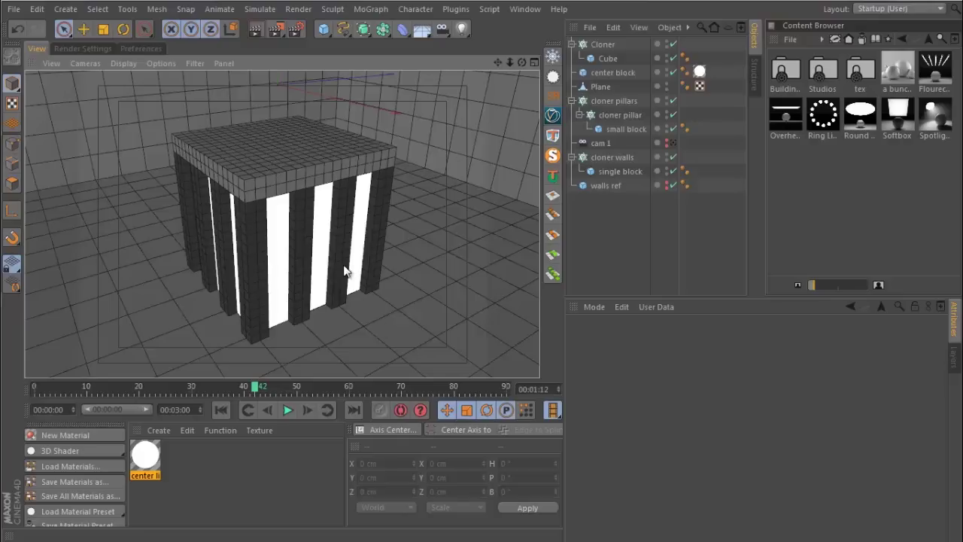
left_click_drag(293, 244, 325, 254, "alt")
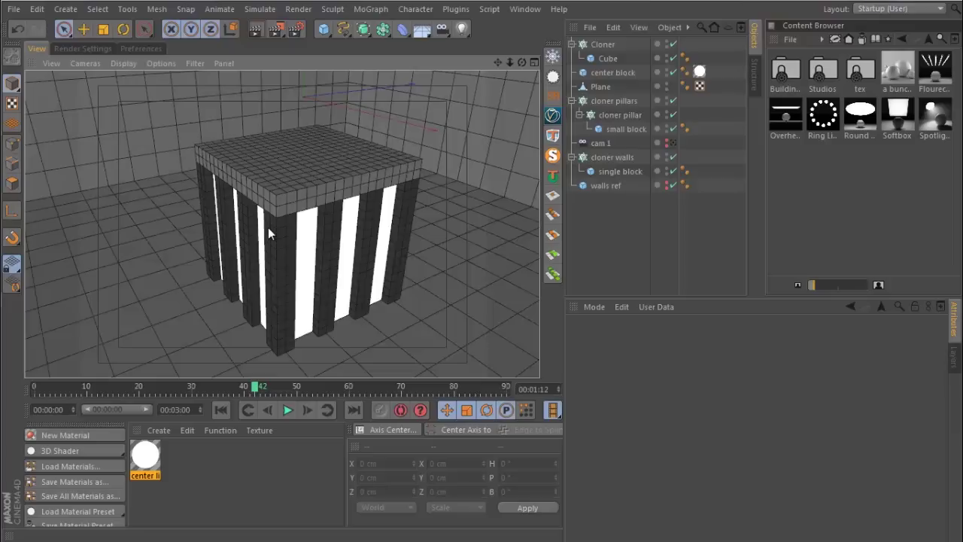
left_click_drag(324, 211, 369, 211, "alt")
- Add a Random effector to the cloner walls object from MoGraph > Effector
left_click(433, 151)
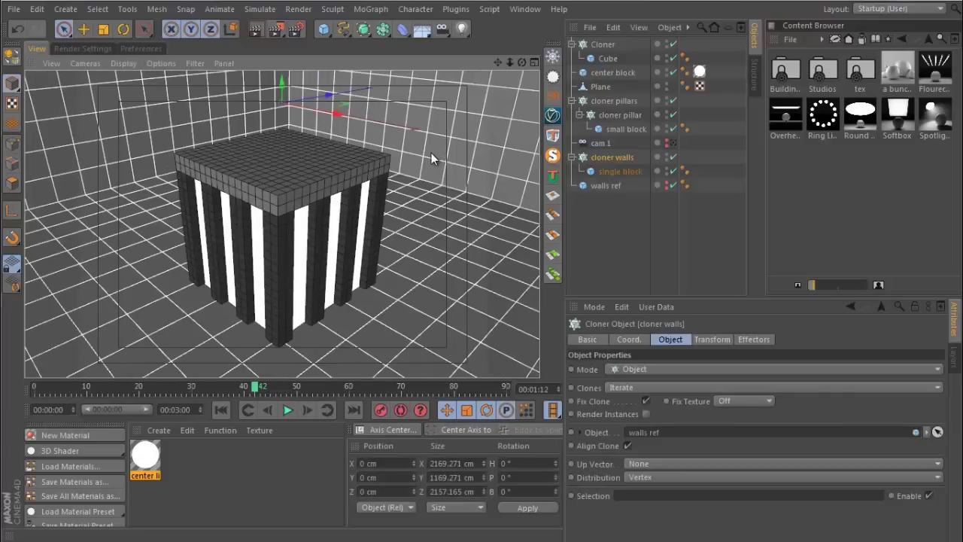
left_click(621, 154)
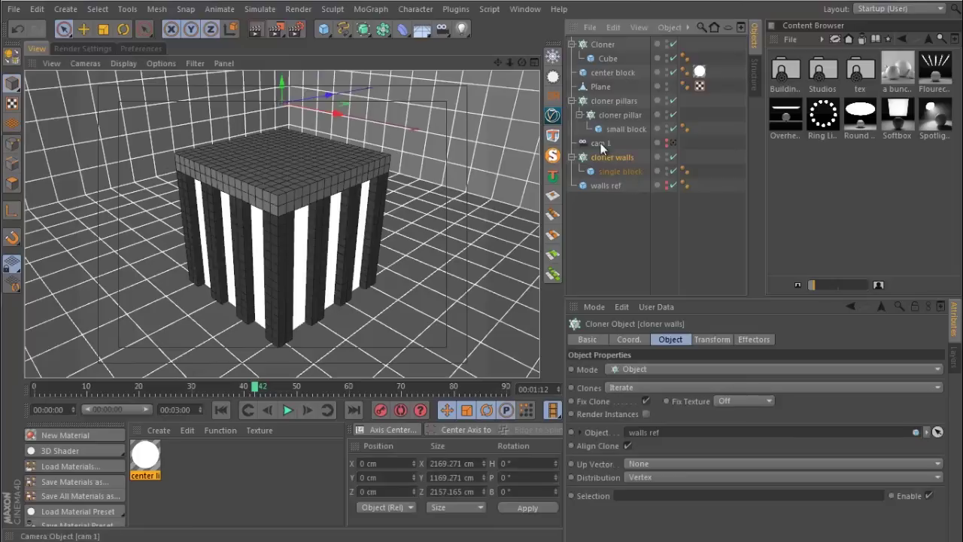
left_click(371, 9)
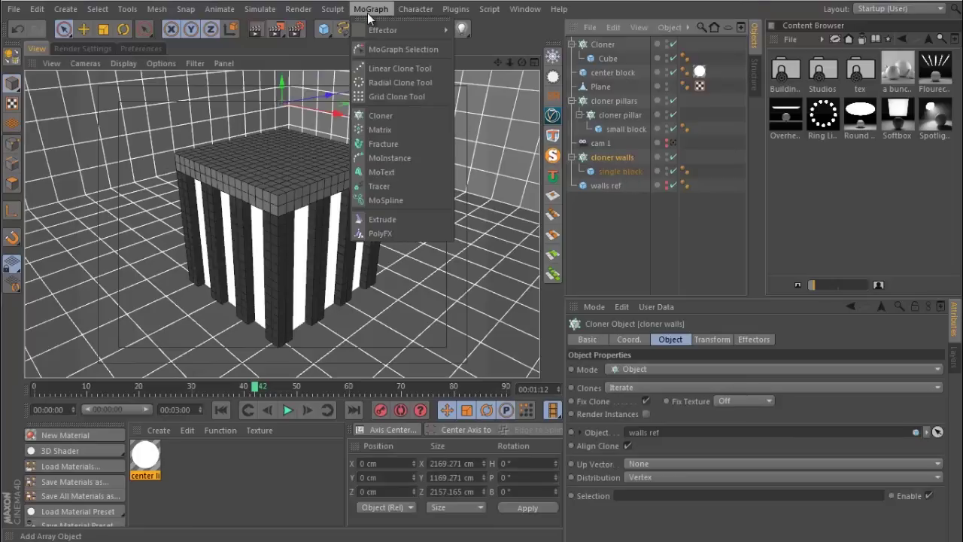
mouse_move(376, 33)
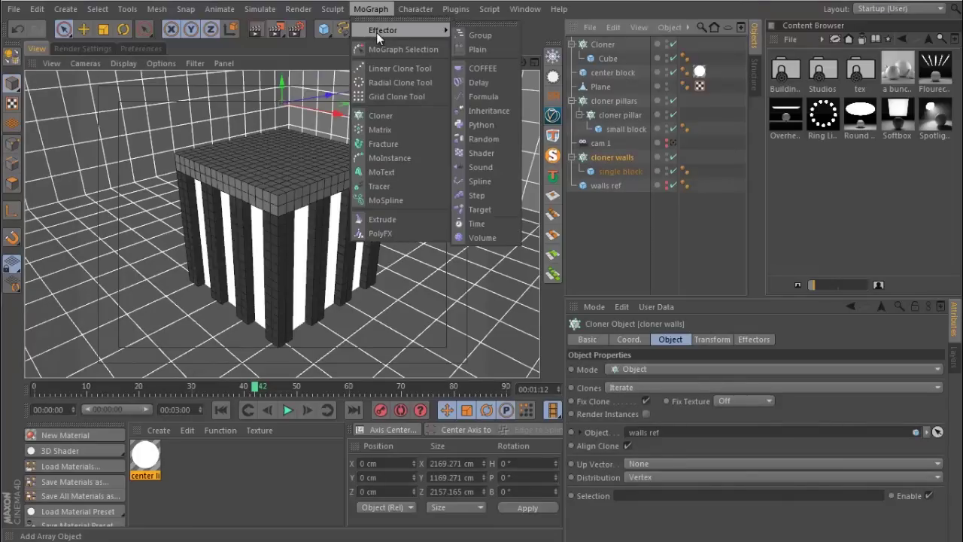
left_click(484, 139)
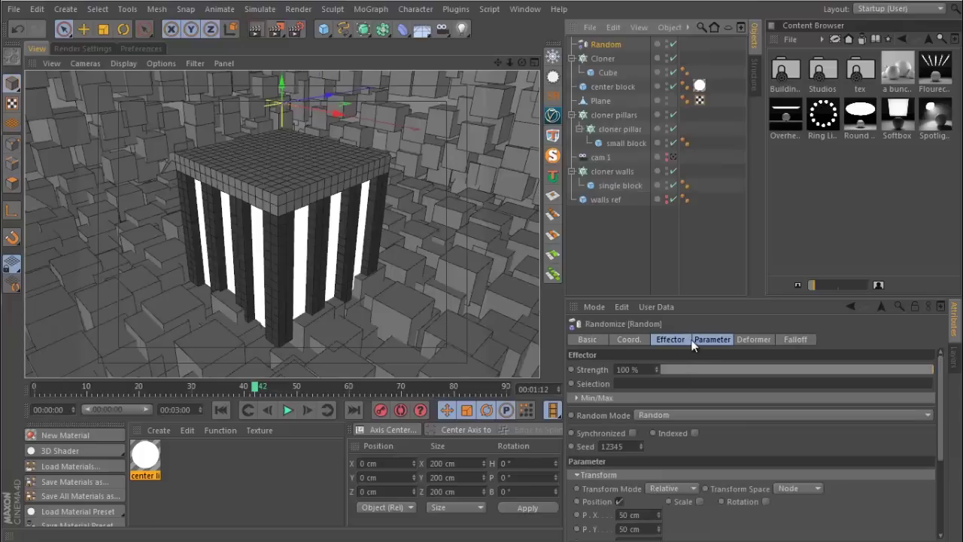
- Set the Random effector's position offsets to P.X 0, P.Y 0 and P.Z 22 cm
left_click(711, 339)
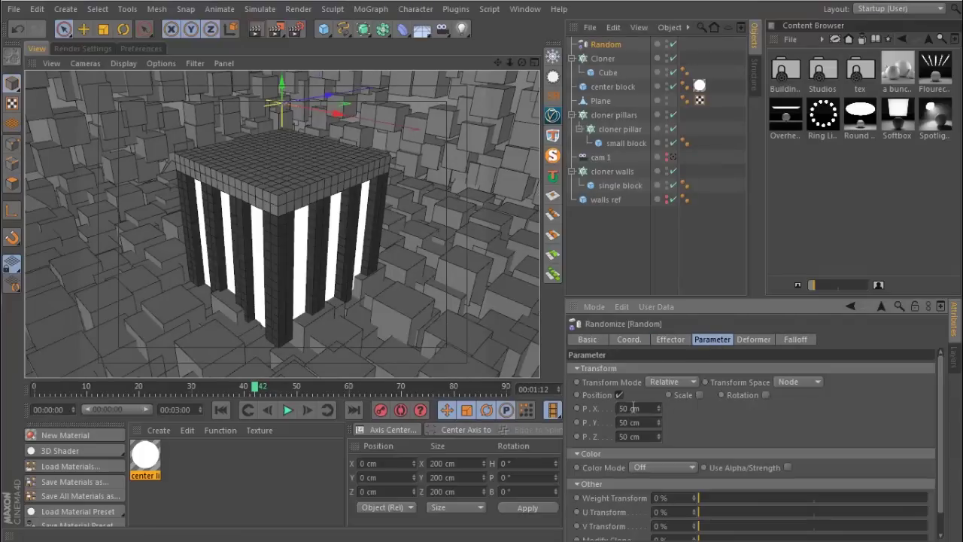
left_click(631, 408)
type("0")
key("Tab")
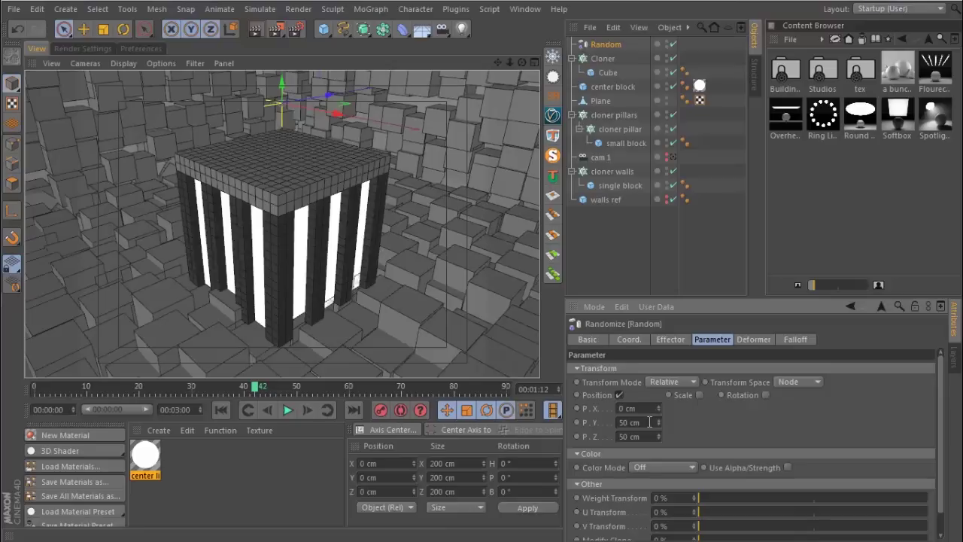
type("0")
key("Return")
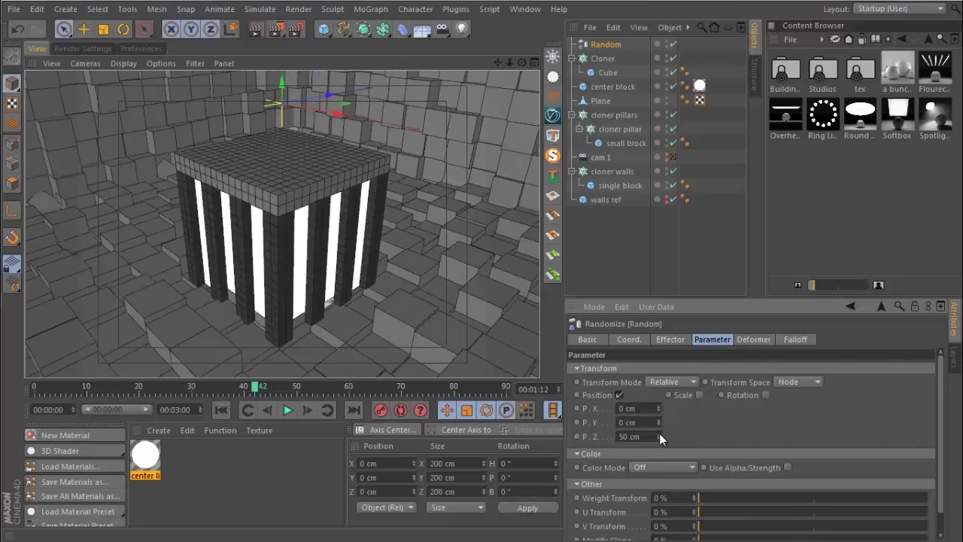
left_click_drag(659, 435, 513, 213)
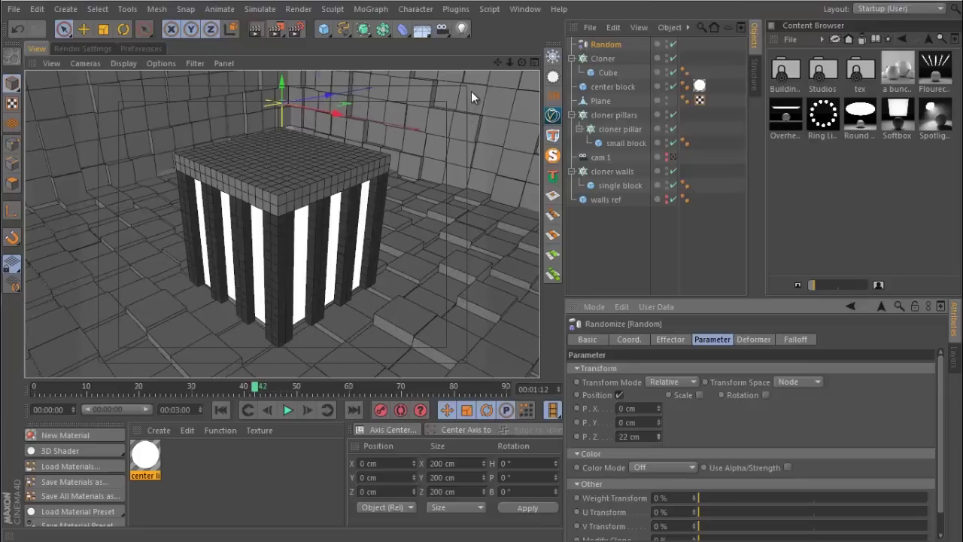
- Set the wall Random effector's P.Z offset to 135 cm
double_click(642, 437)
left_click_drag(646, 436, 619, 437)
type("135")
key("Return")
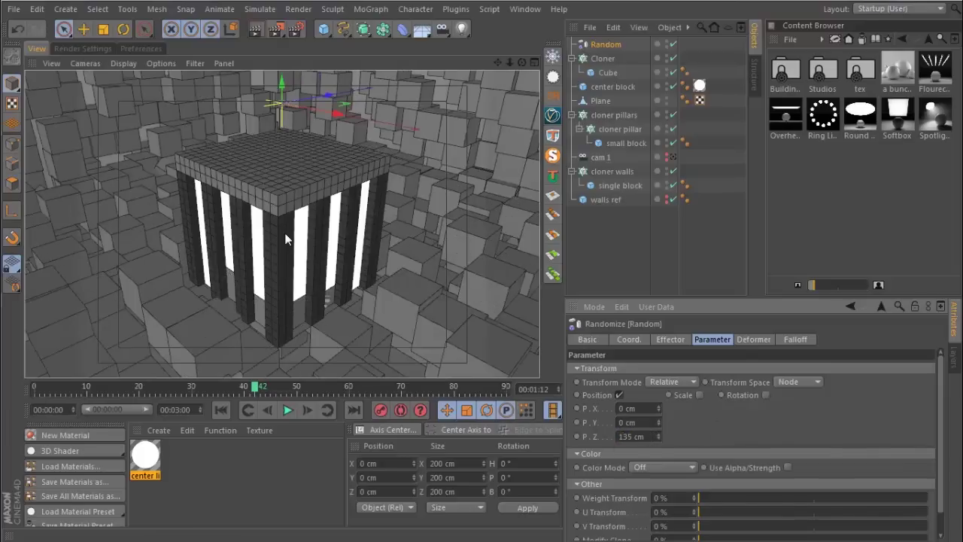
left_click_drag(297, 237, 407, 226, "alt")
scroll(301, 239, "up", 2)
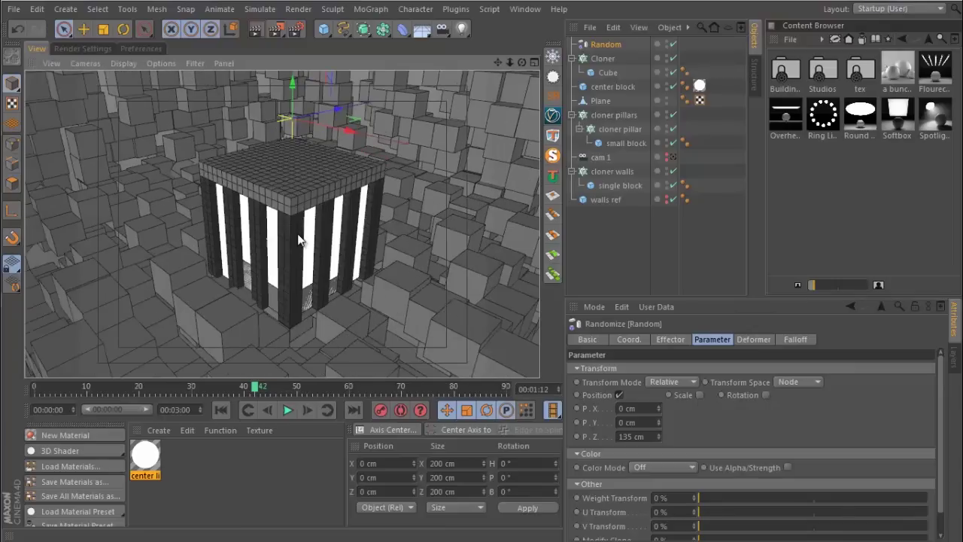
scroll(291, 245, "up", 10)
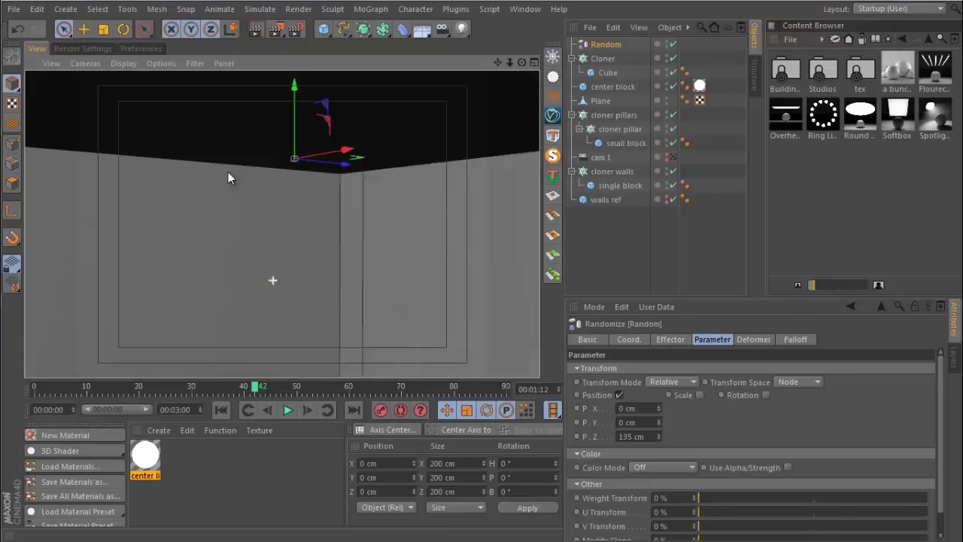
scroll(274, 258, "down", 10)
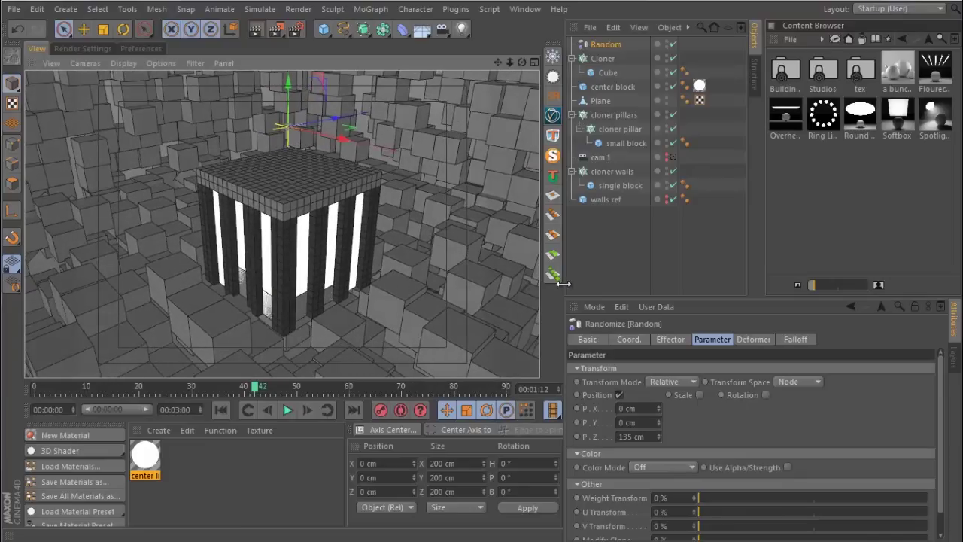
- Play the animation from frame 0 and switch the Random effector's Random Mode to Noise
left_click(221, 410)
left_click(286, 410)
left_click(671, 339)
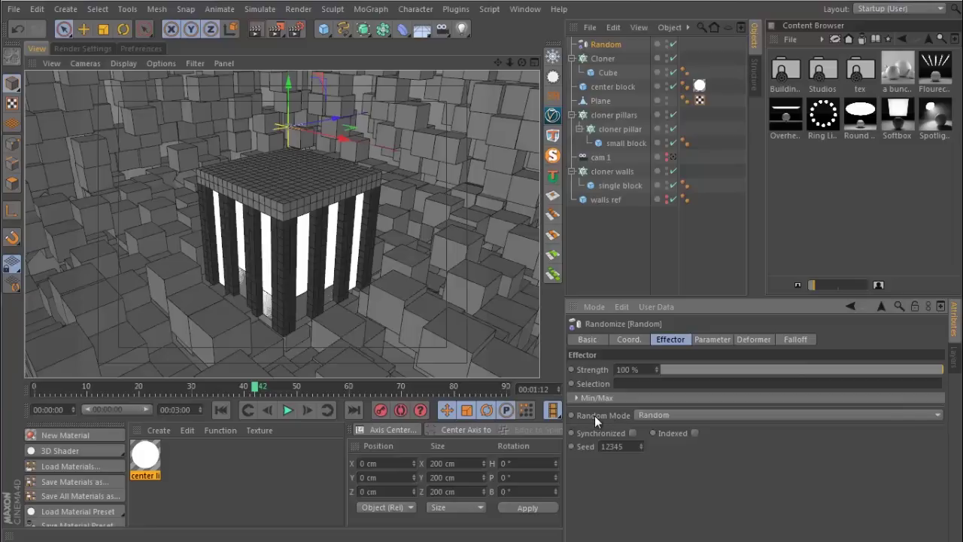
left_click(660, 416)
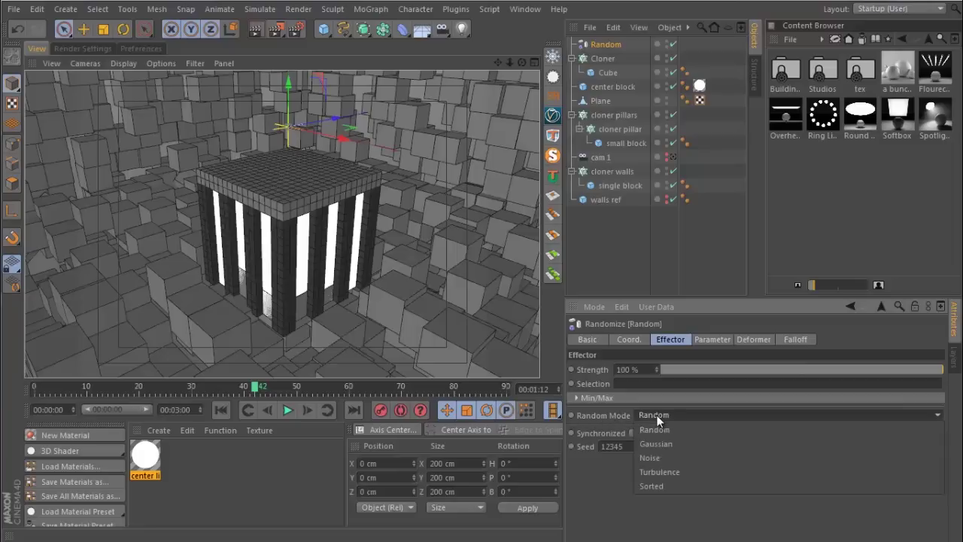
left_click(663, 455)
left_click(287, 411)
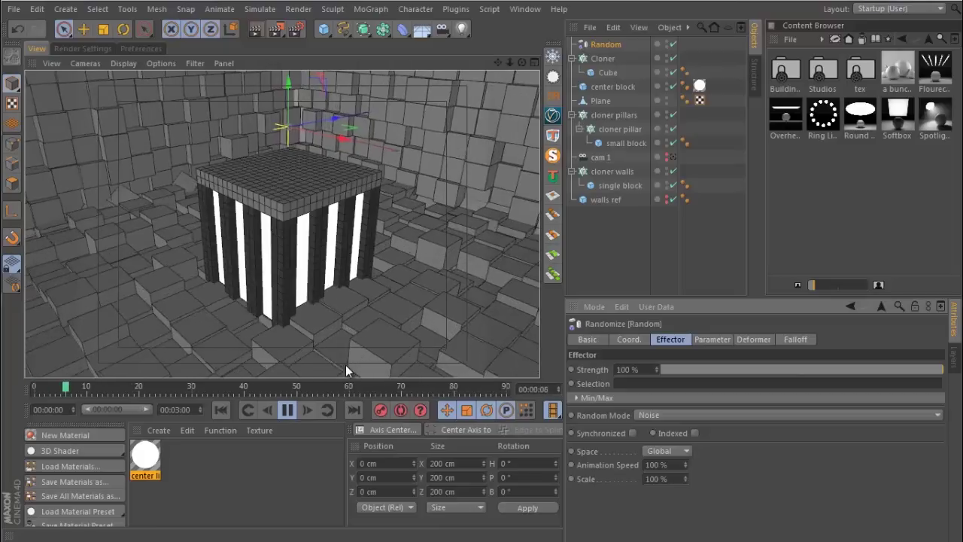
- Set the wall effector's Animation Speed to 15% and enable Indexed
left_click(657, 465)
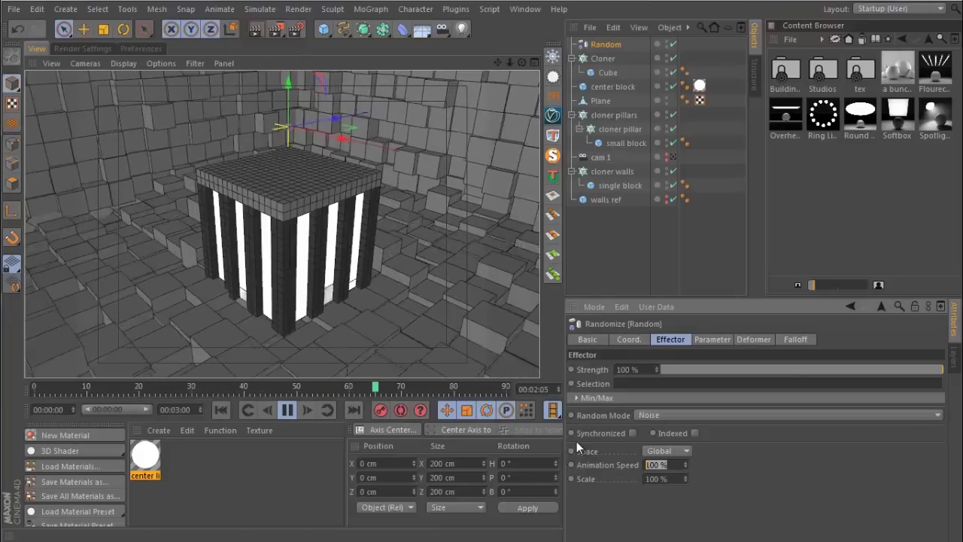
type("15")
key("Return")
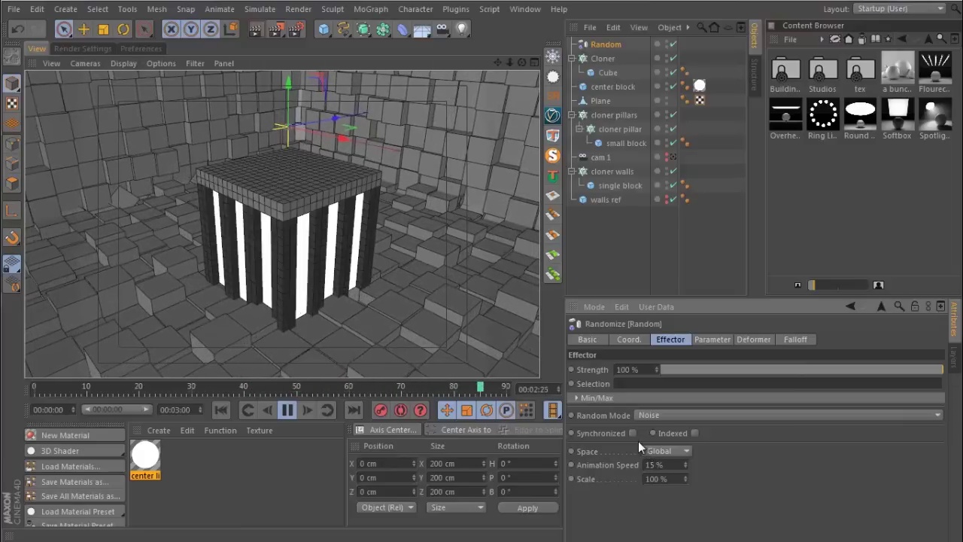
left_click(696, 434)
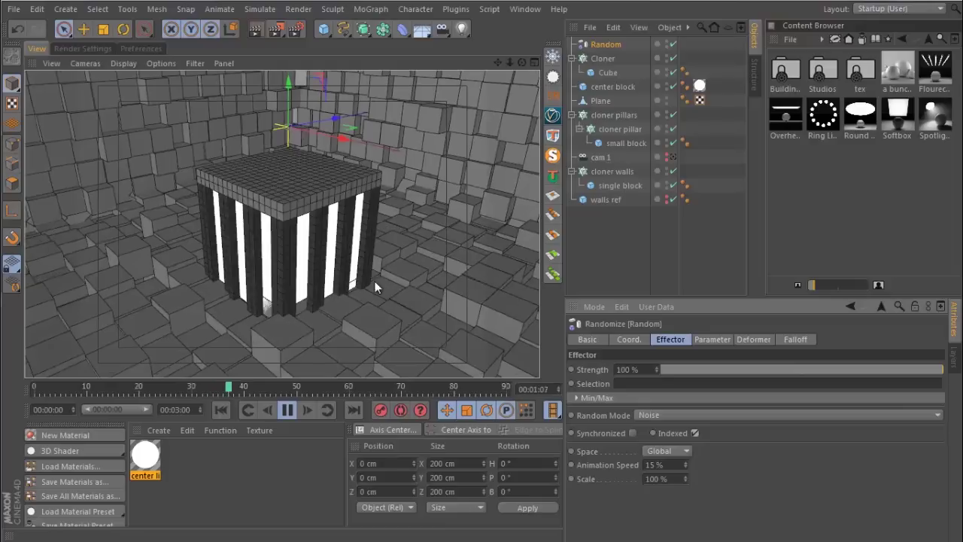
- Rename the Random effector to 'random eff walls' and deselect it
double_click(614, 47)
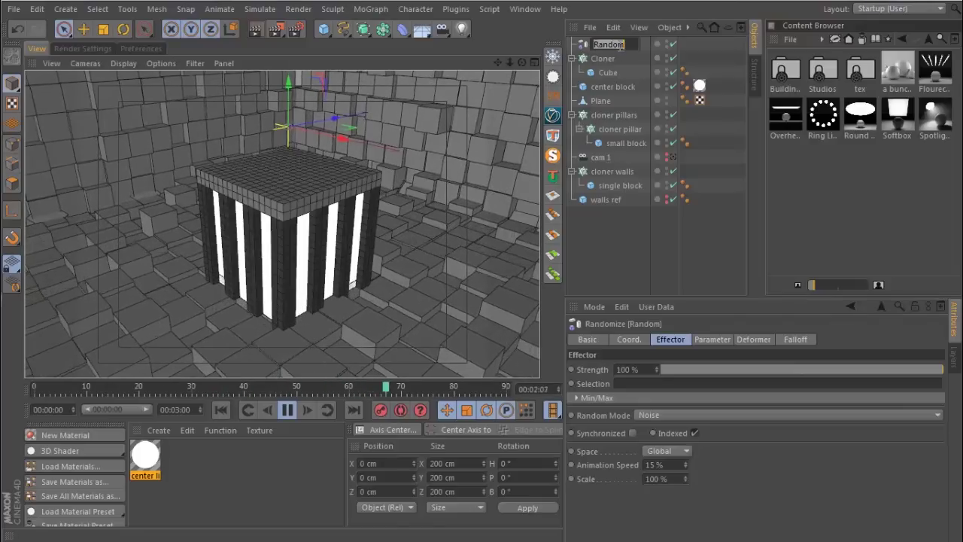
type("random ef")
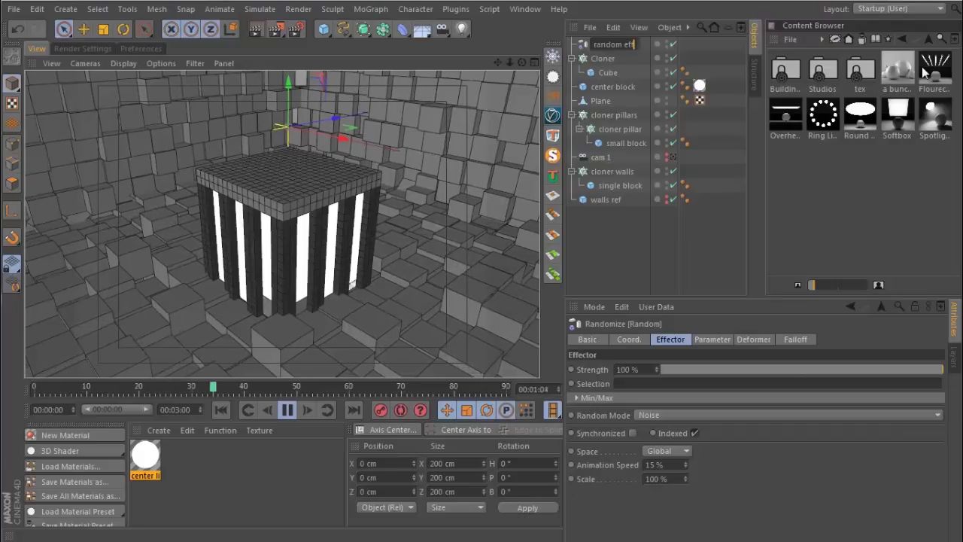
type("f")
type(" walls")
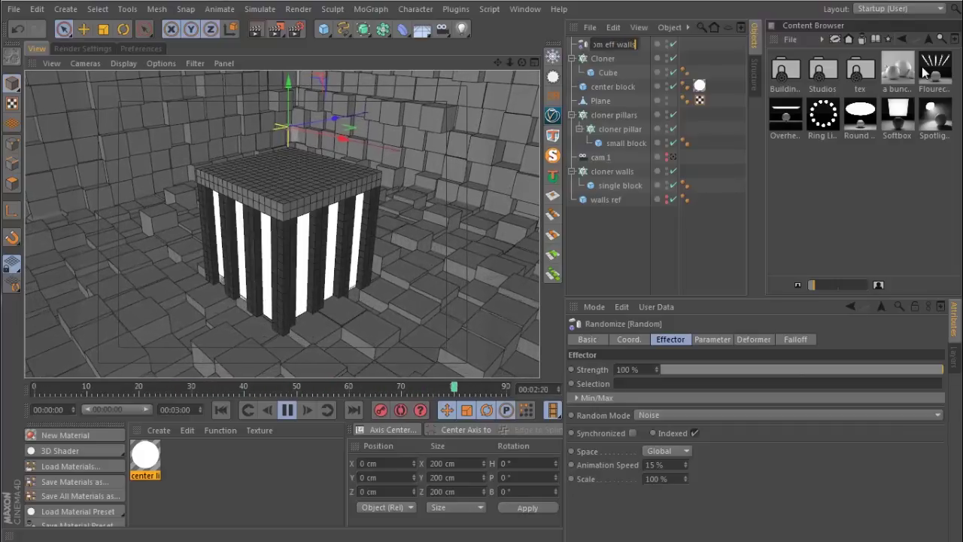
key("Return")
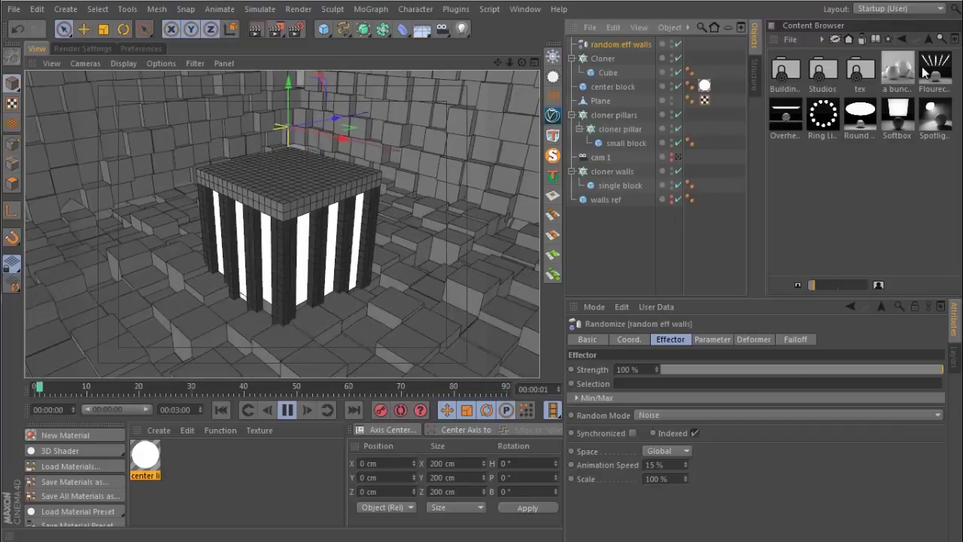
left_click(635, 252)
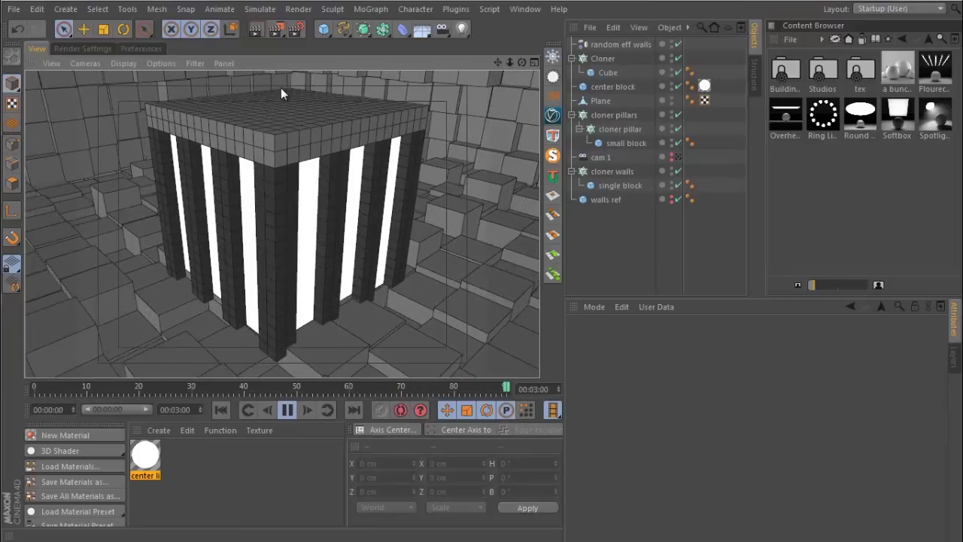
- Select the cloner pillar object in the Object Manager as the target for a new effector
left_click(626, 129)
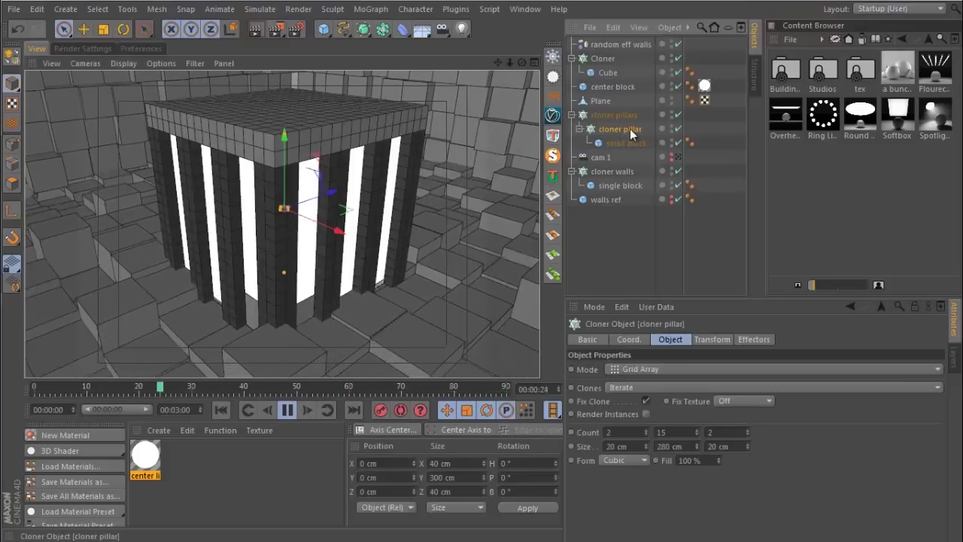
left_click(614, 115)
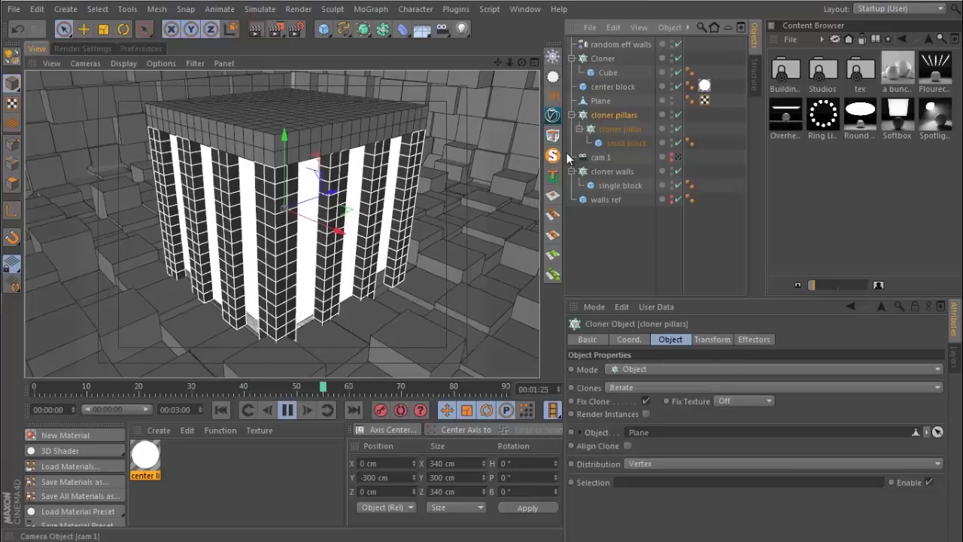
left_click(623, 129)
left_click(625, 143)
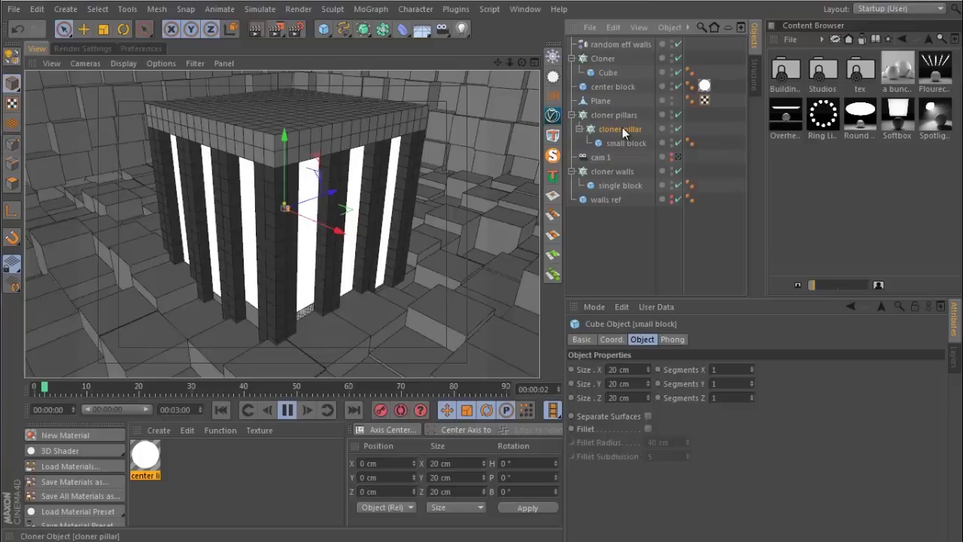
left_click(623, 129)
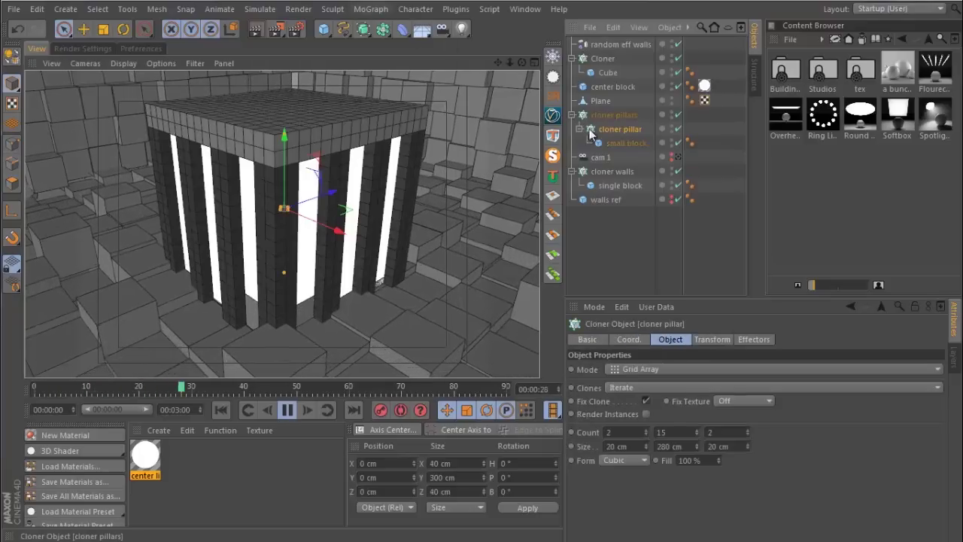
left_click(374, 10)
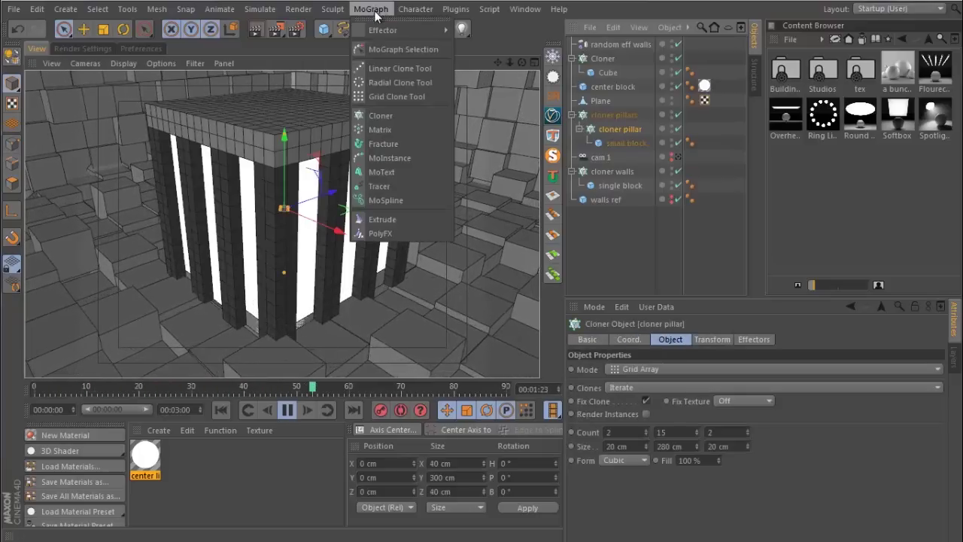
- Add a Random effector to cloner pillar, keeping Position randomization on
mouse_move(385, 31)
left_click(495, 138)
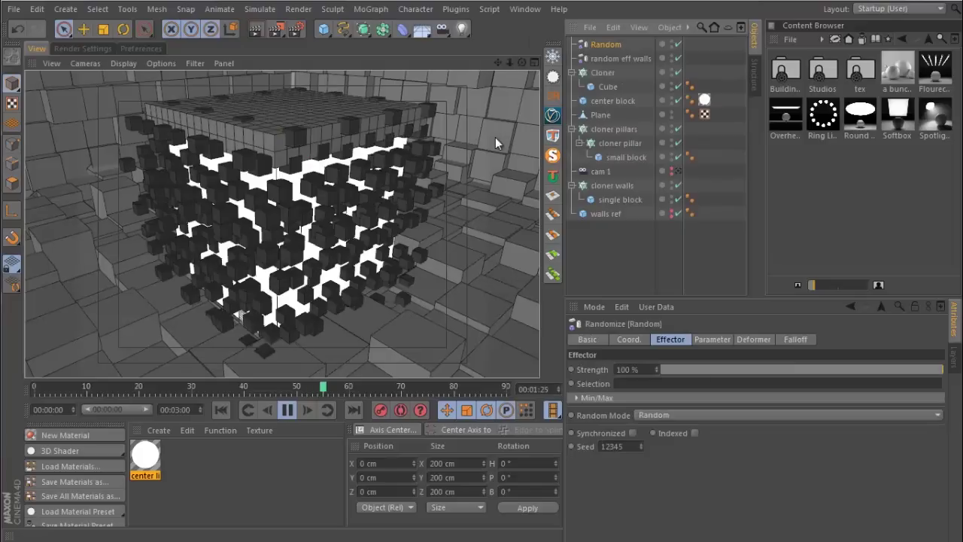
left_click(710, 341)
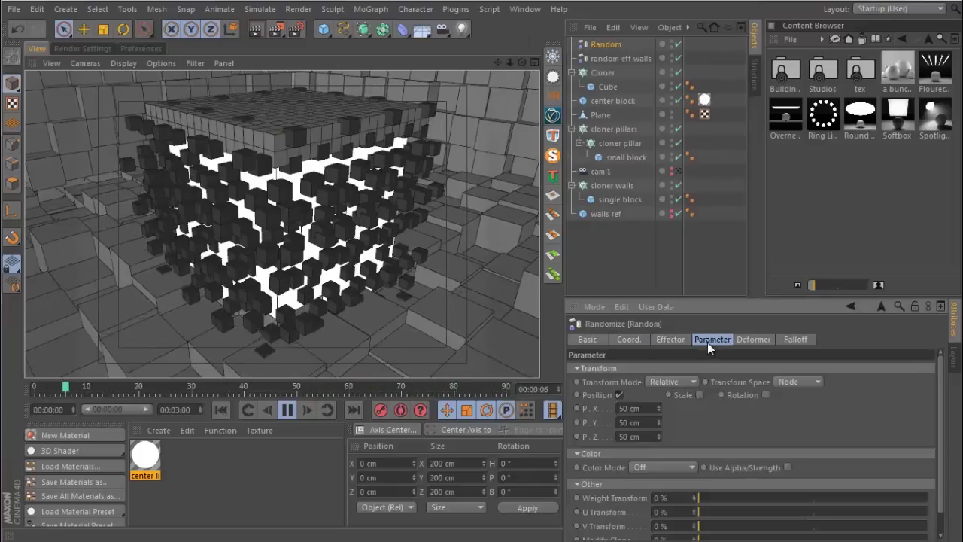
left_click(619, 395)
left_click(619, 395)
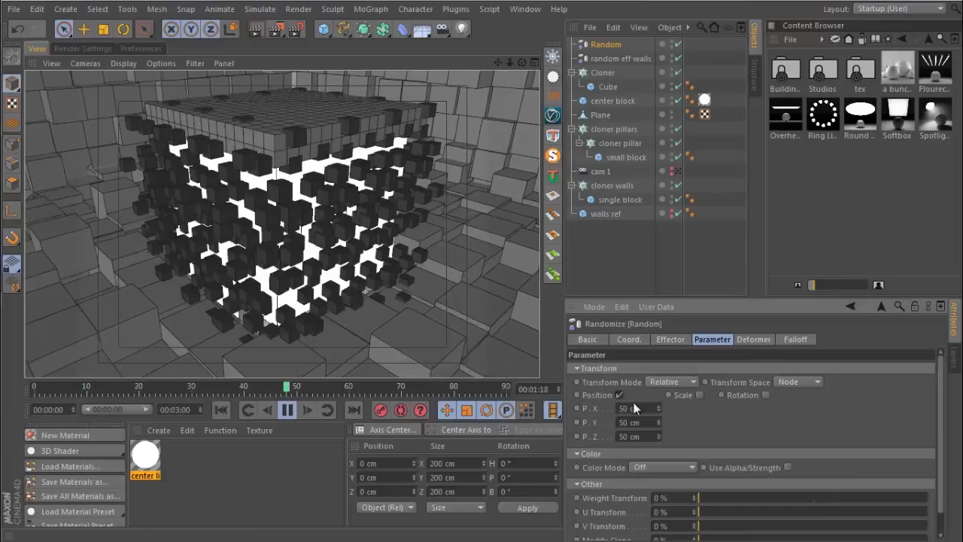
- Set the pillar effector's position offsets to P.X 25 cm, P.Y 0 cm, P.Z 25 cm
key("BackSpace")
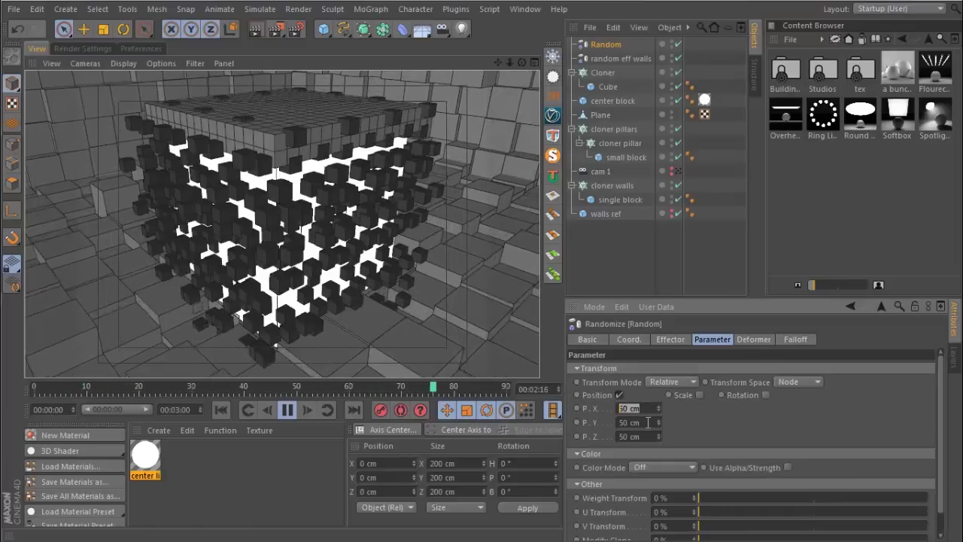
type("0")
key("Return")
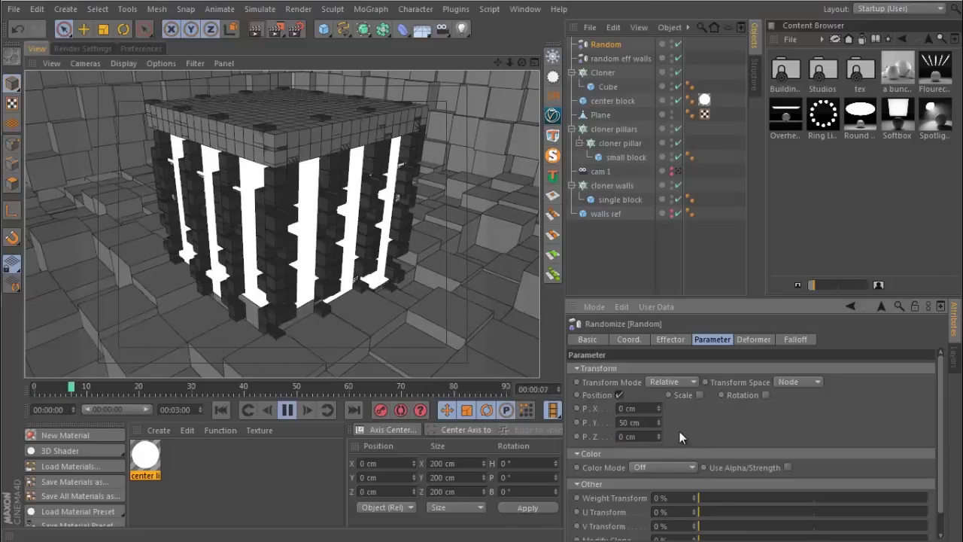
left_click(661, 420)
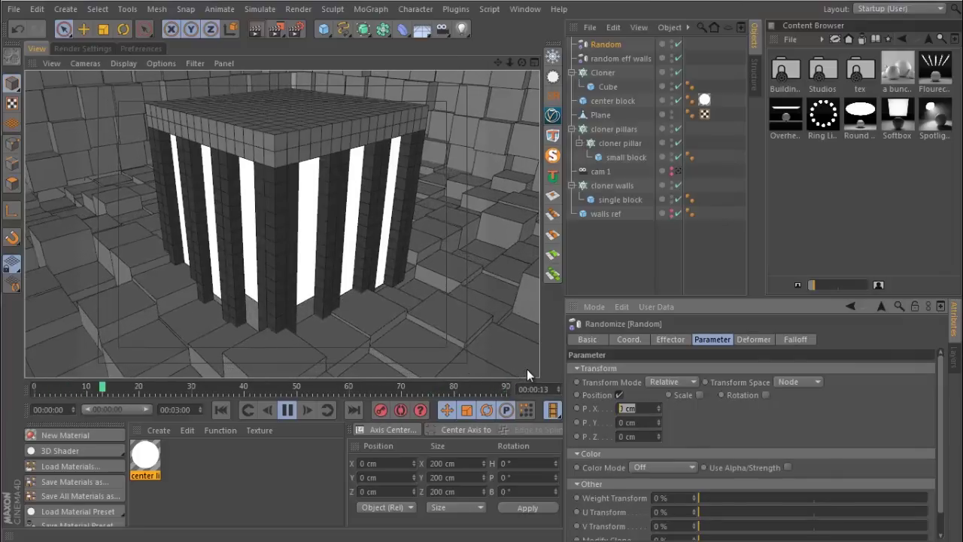
type("355")
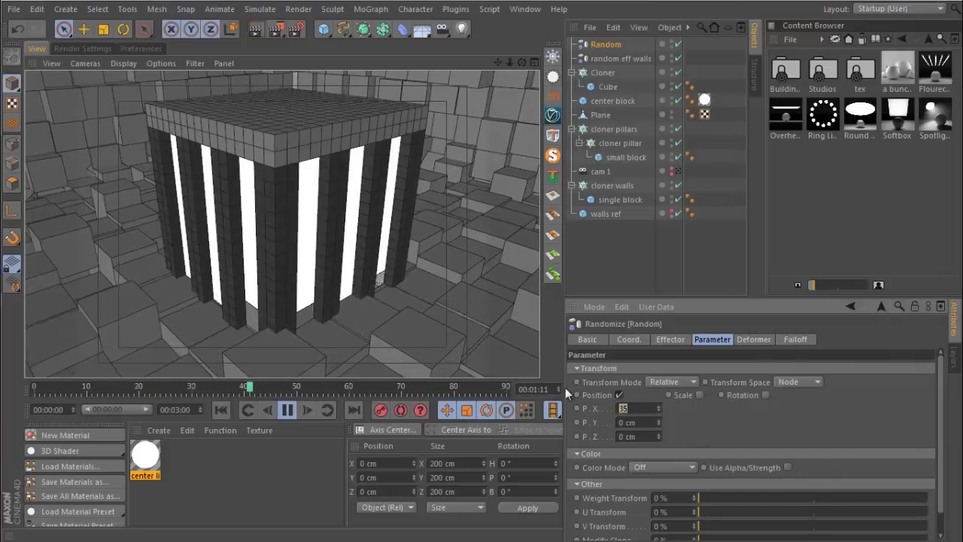
type("050")
key("Return")
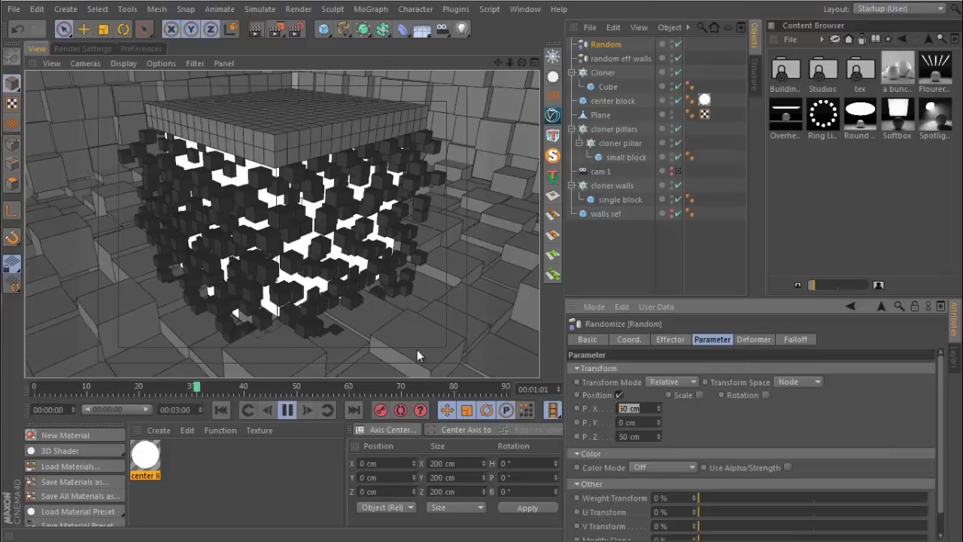
type("25")
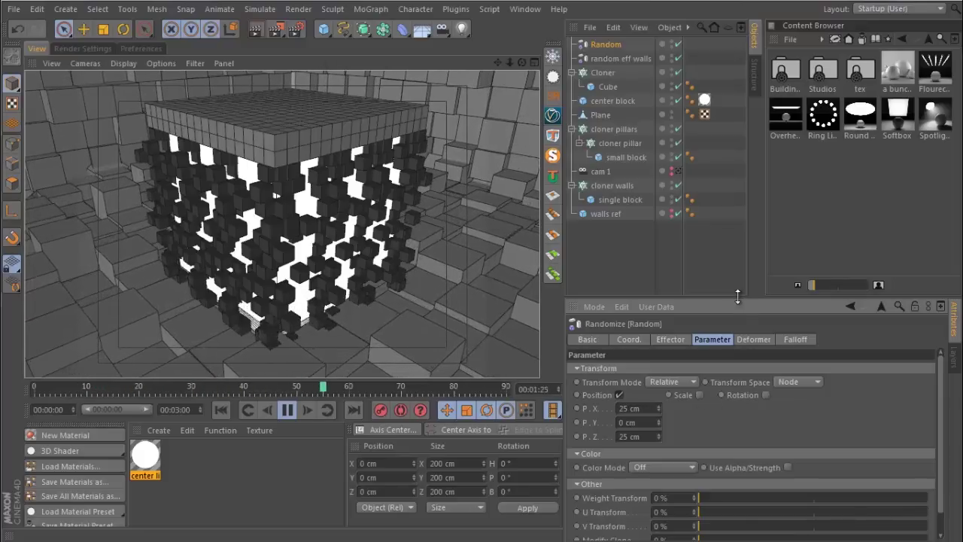
left_click_drag(738, 296, 736, 255)
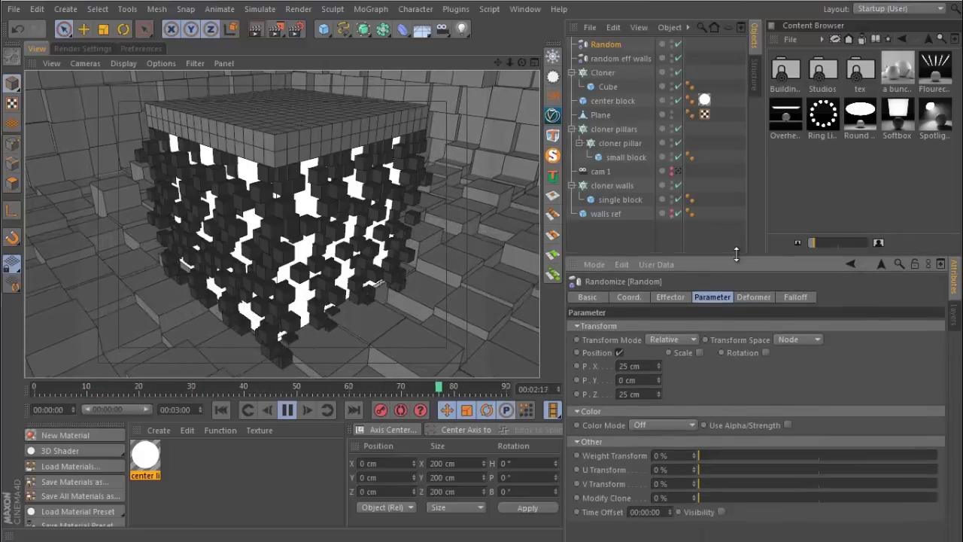
- Set the pillar effector's Random Mode to Noise after trying Turbulence and Sorted
left_click(673, 297)
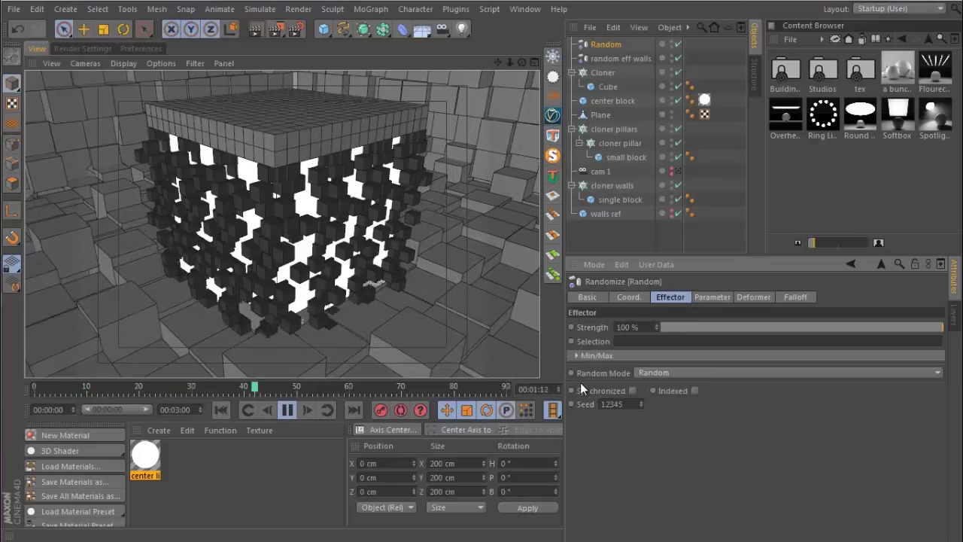
left_click(652, 374)
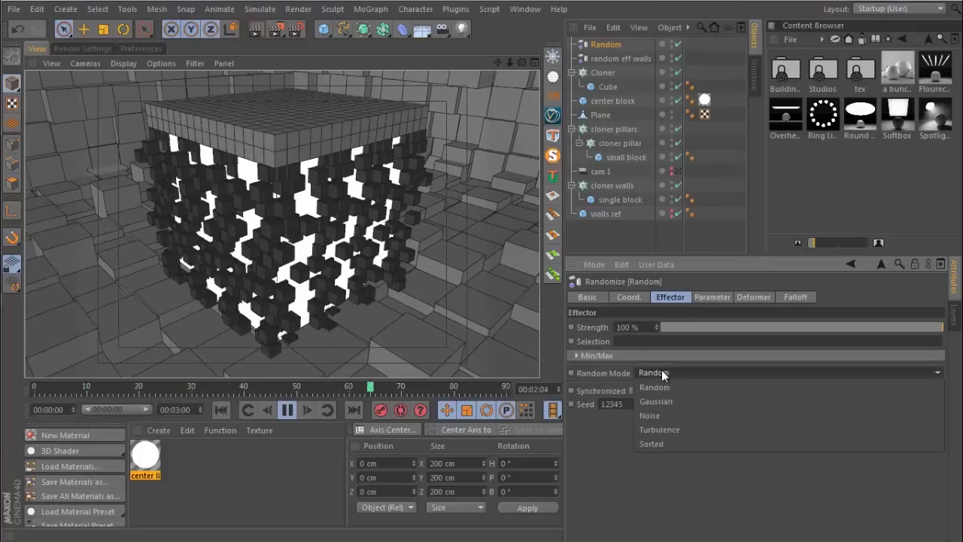
left_click(663, 412)
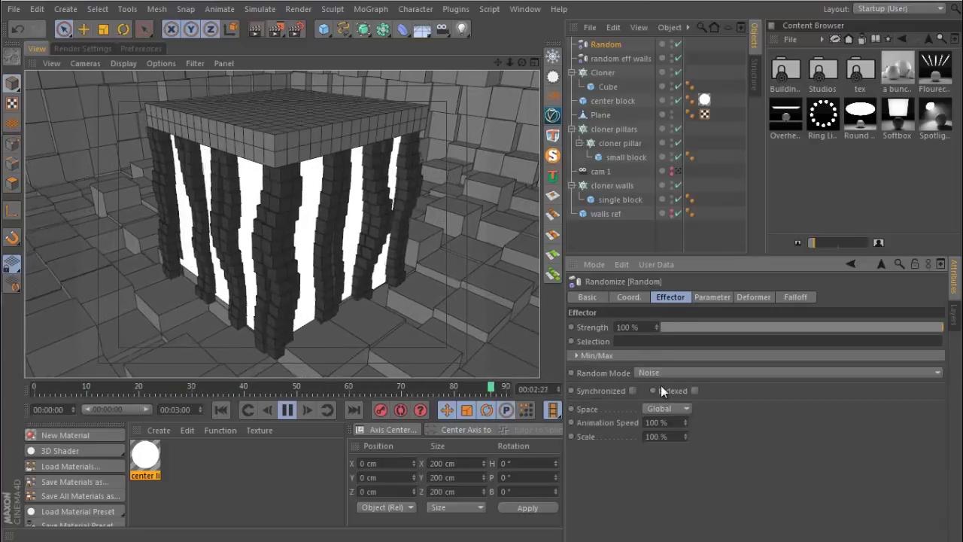
left_click(660, 376)
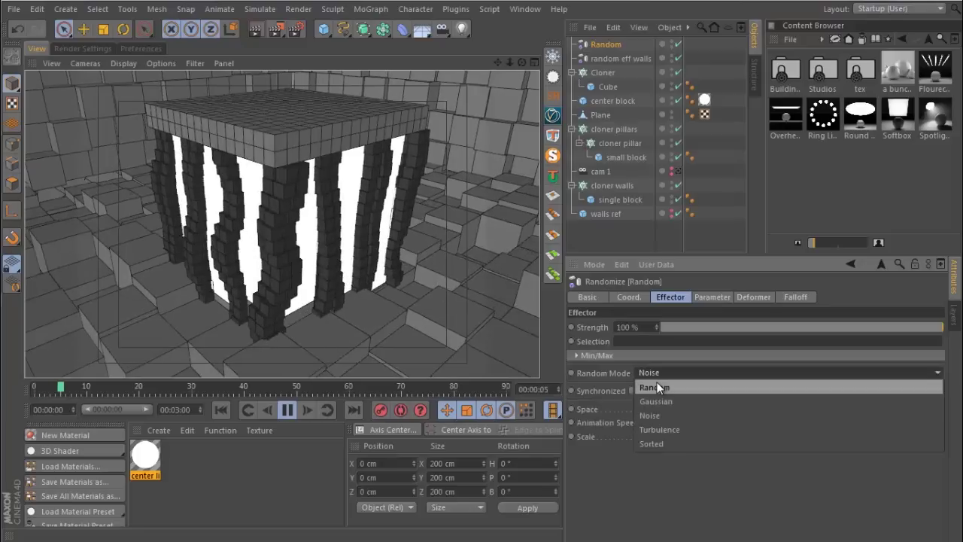
left_click(674, 429)
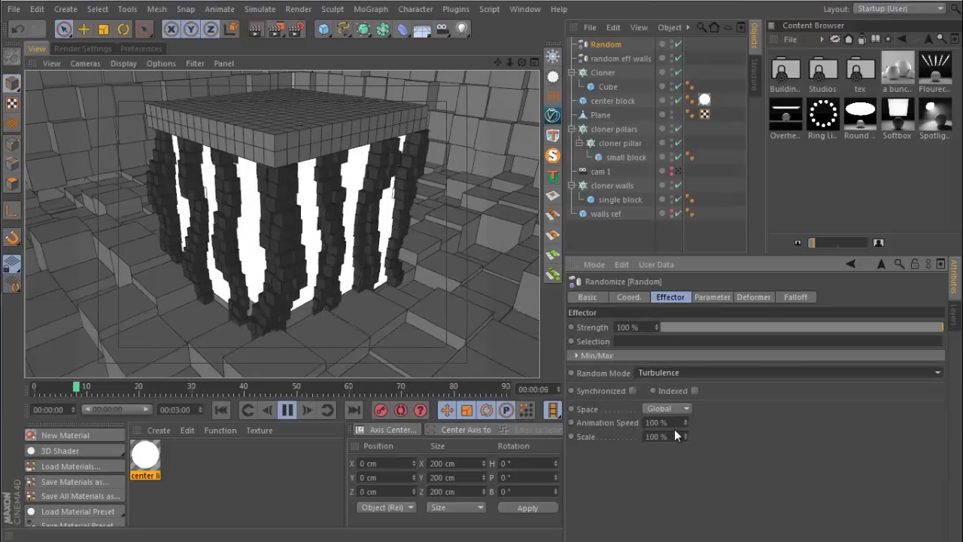
left_click(676, 372)
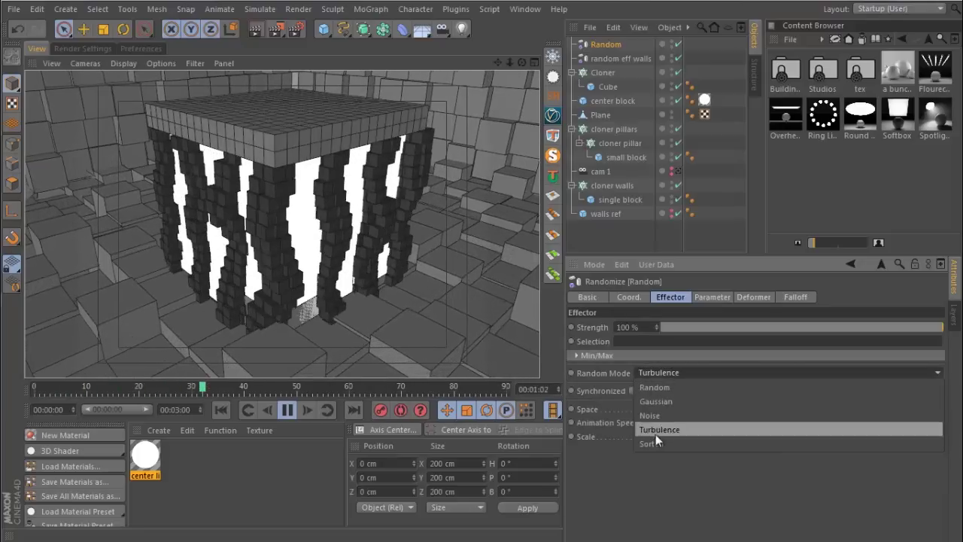
left_click(657, 435)
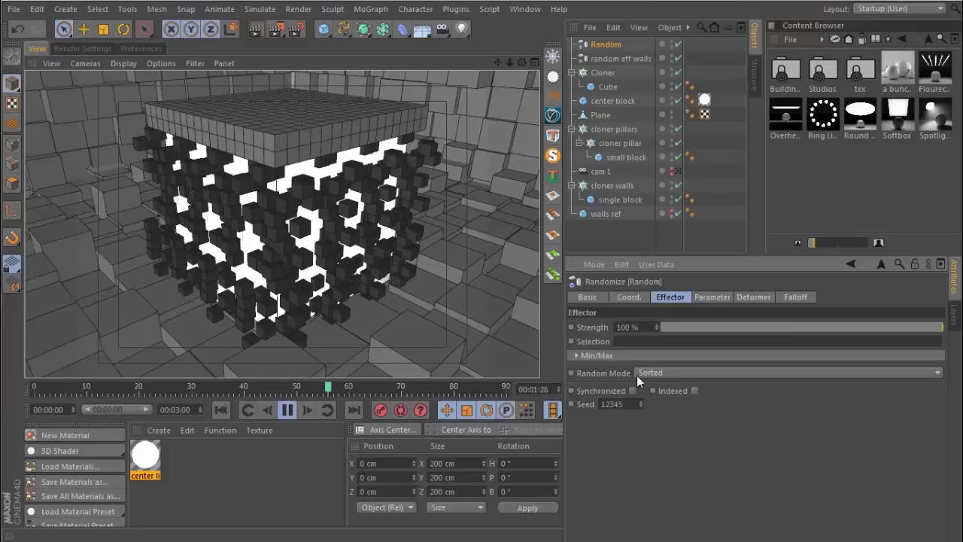
left_click(661, 373)
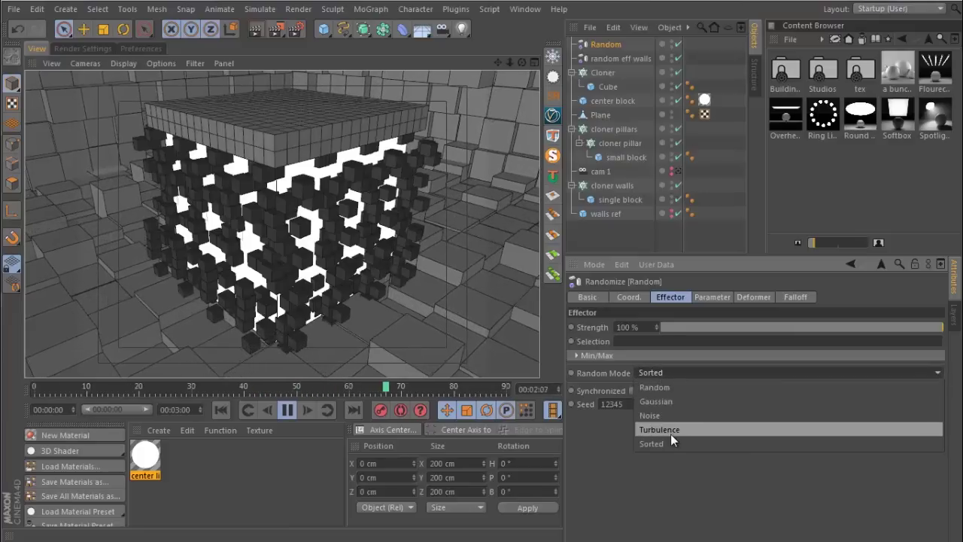
left_click(662, 417)
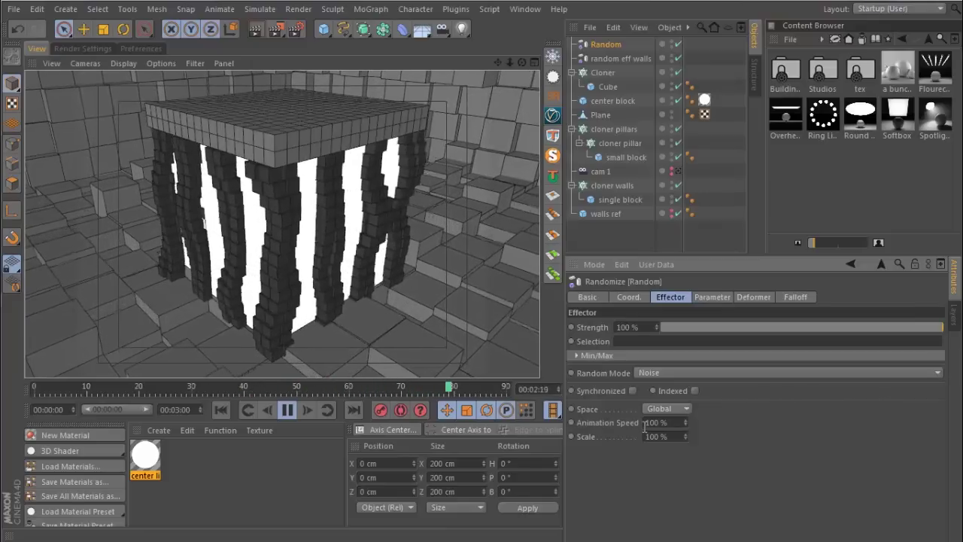
- Set the noise Animation Speed to 25% and turn on Indexed
type("35")
key("Return")
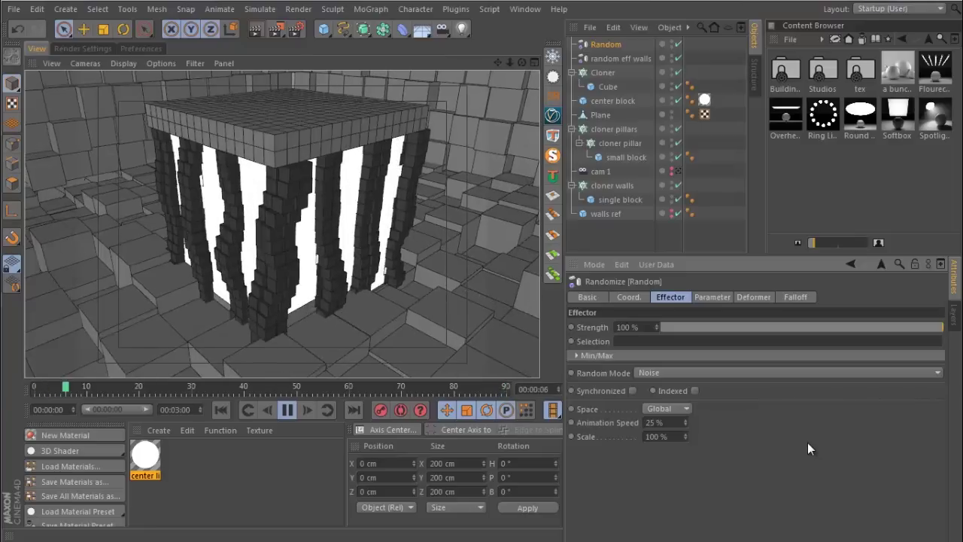
left_click(695, 390)
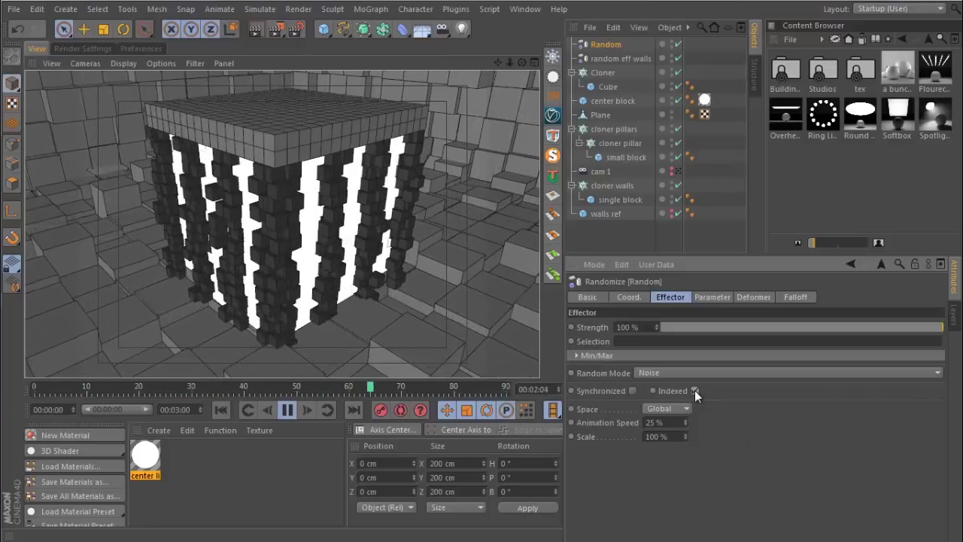
left_click(695, 390)
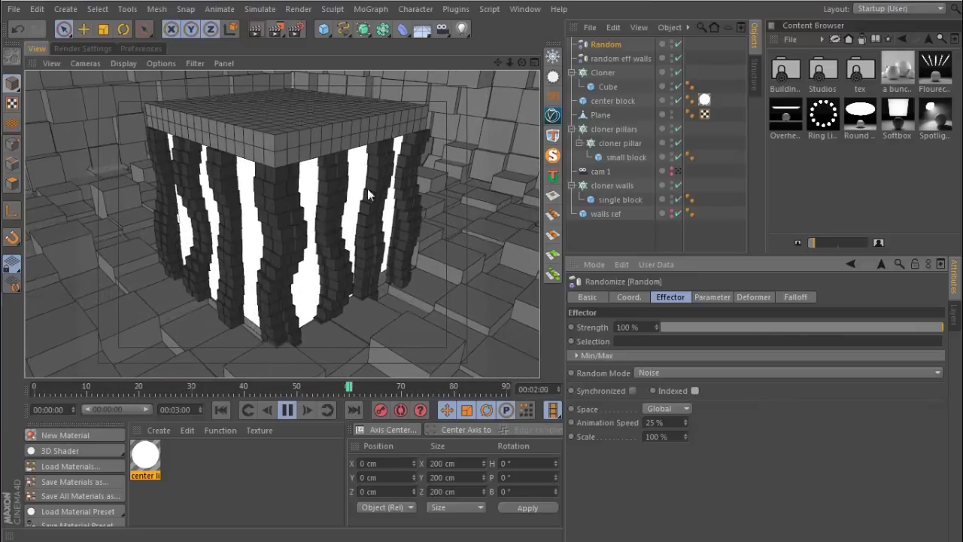
left_click(694, 390)
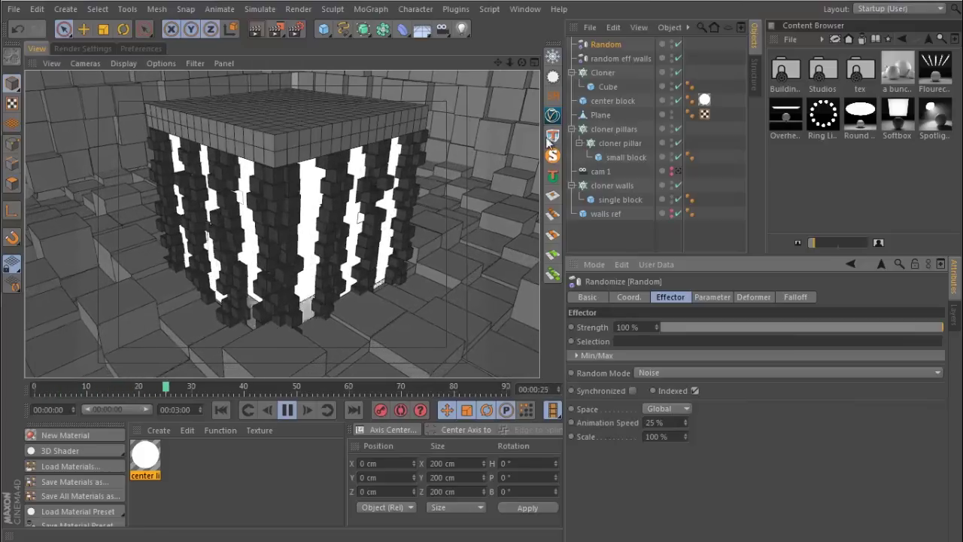
- Rename the pillar Random effector to 'random eff small blocks' in the Object Manager
double_click(606, 45)
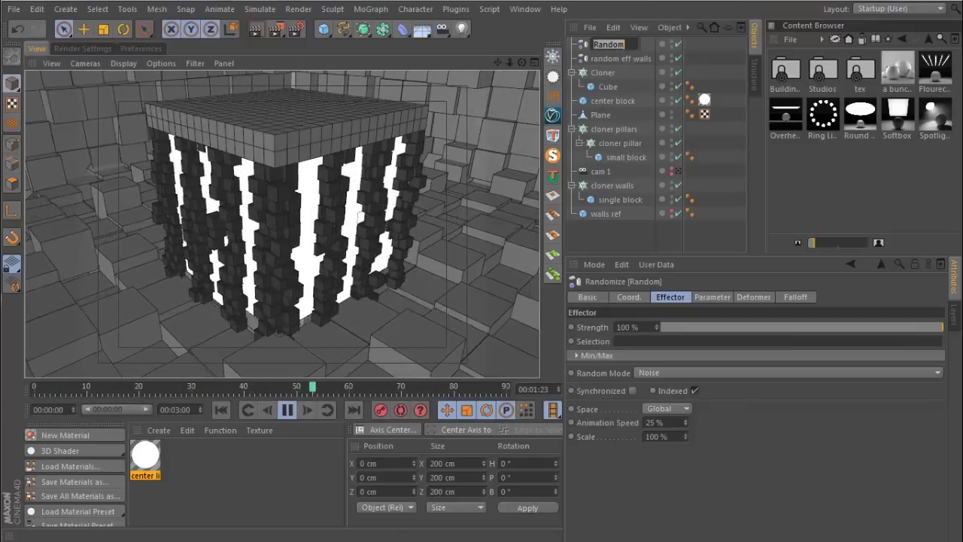
type("random eff")
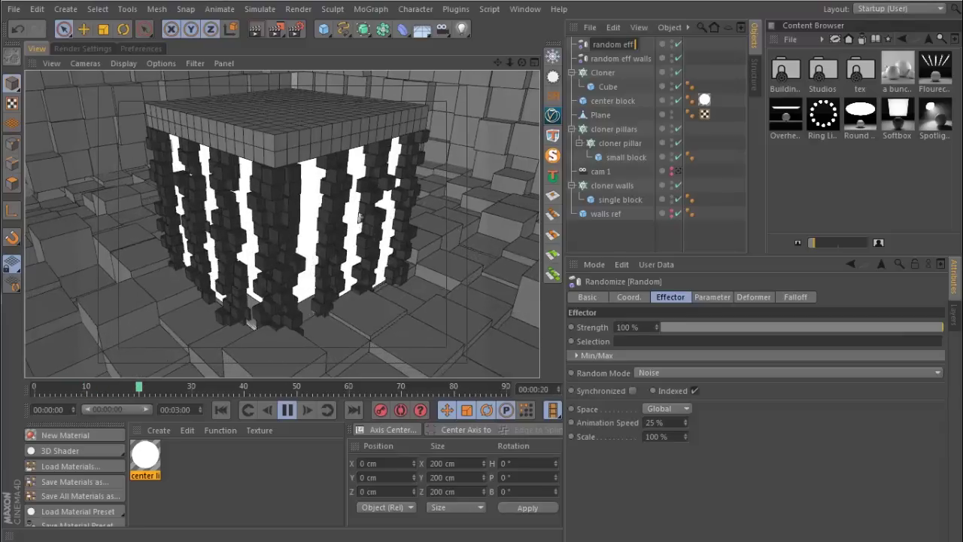
type(" b")
key("BackSpace")
type("small blo")
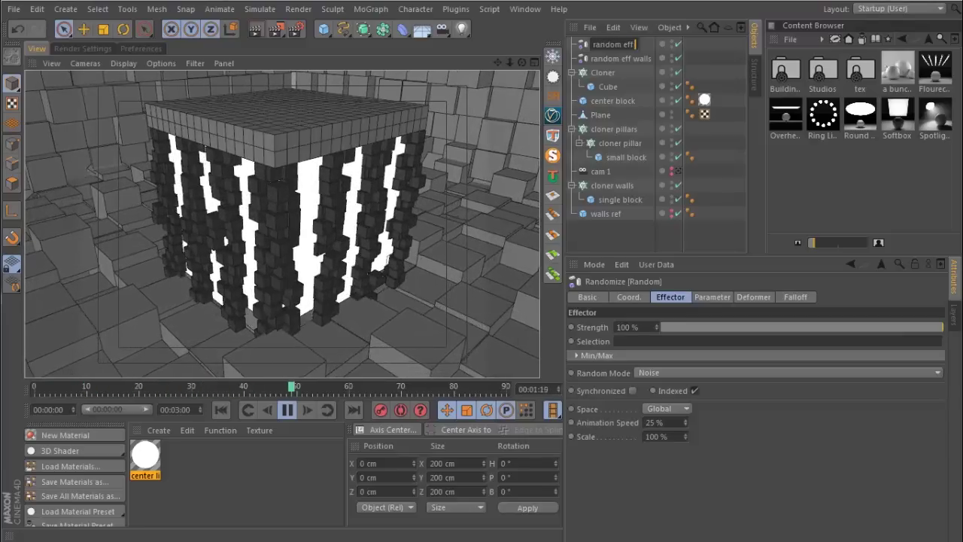
type("cks")
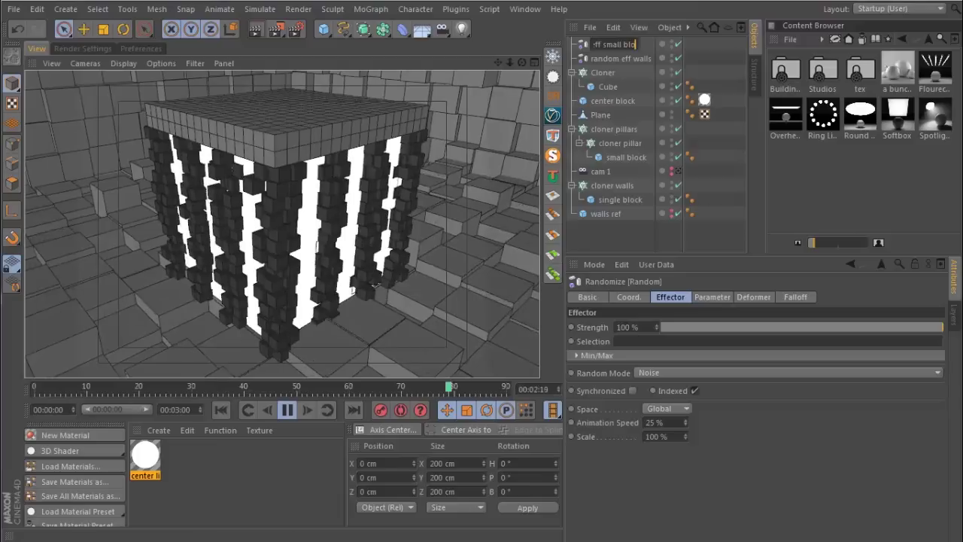
key("Return")
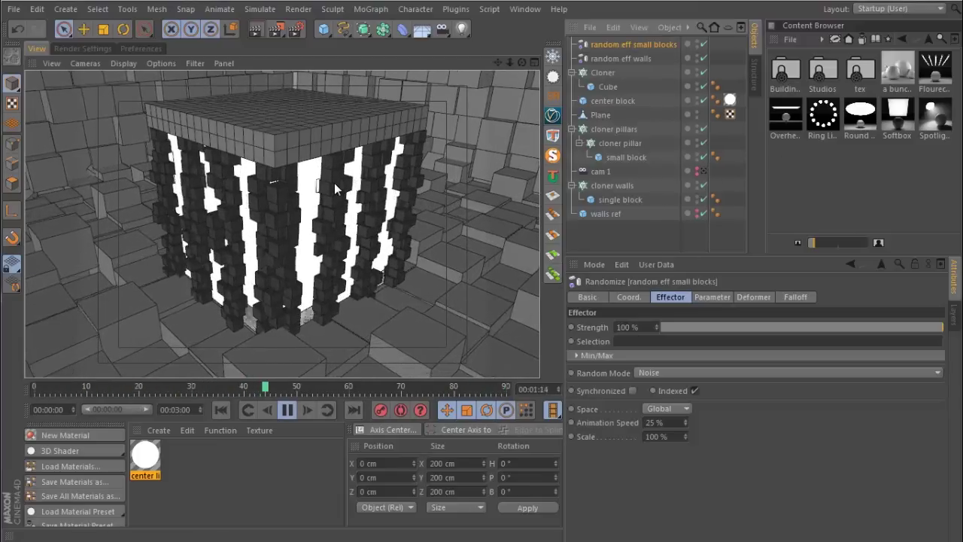
left_click_drag(298, 141, 316, 218, "alt")
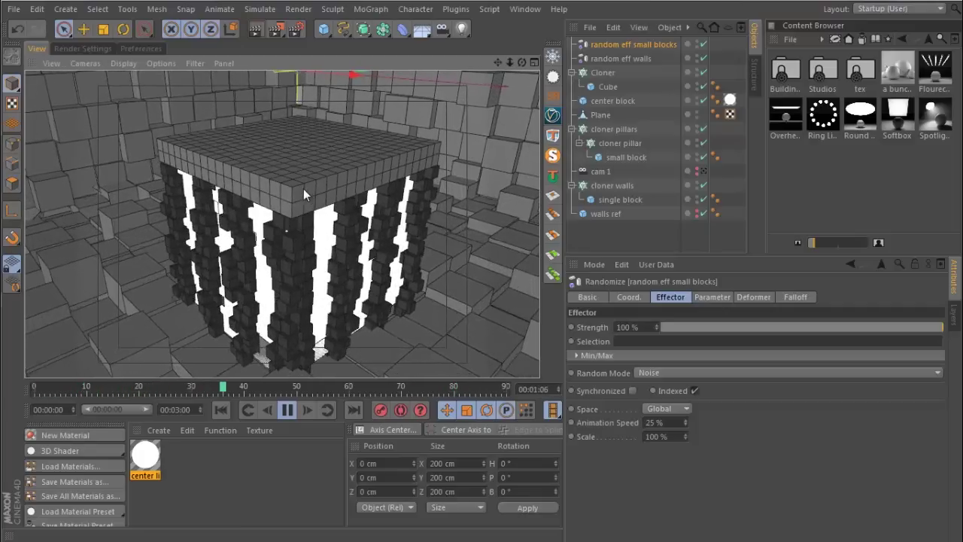
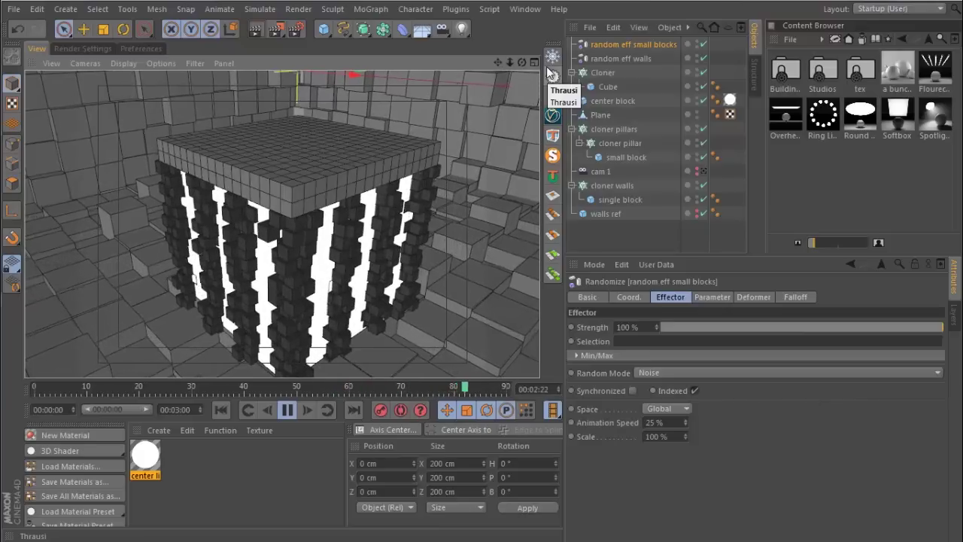
- Add a Random effector to the Cloner that builds the top blocks
left_click(652, 243)
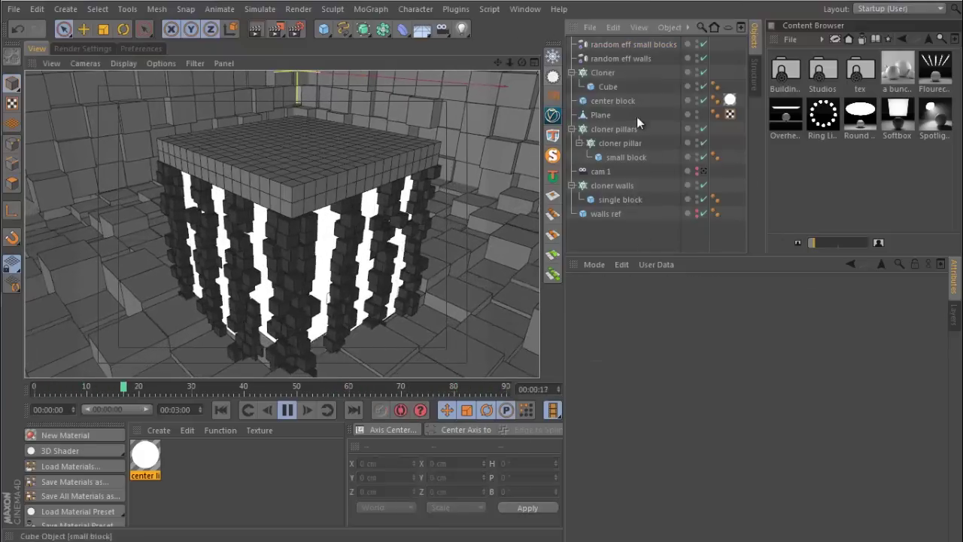
left_click(611, 74)
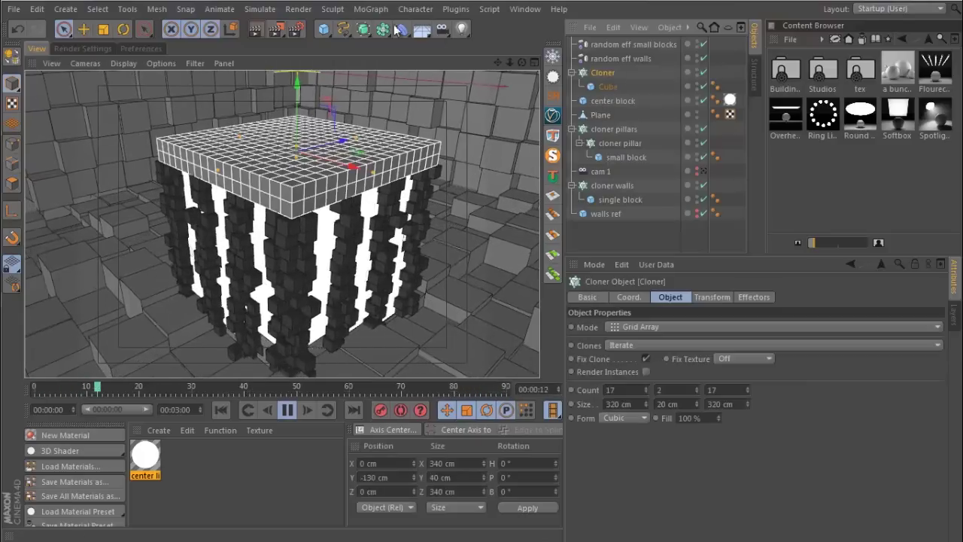
left_click(371, 9)
mouse_move(373, 30)
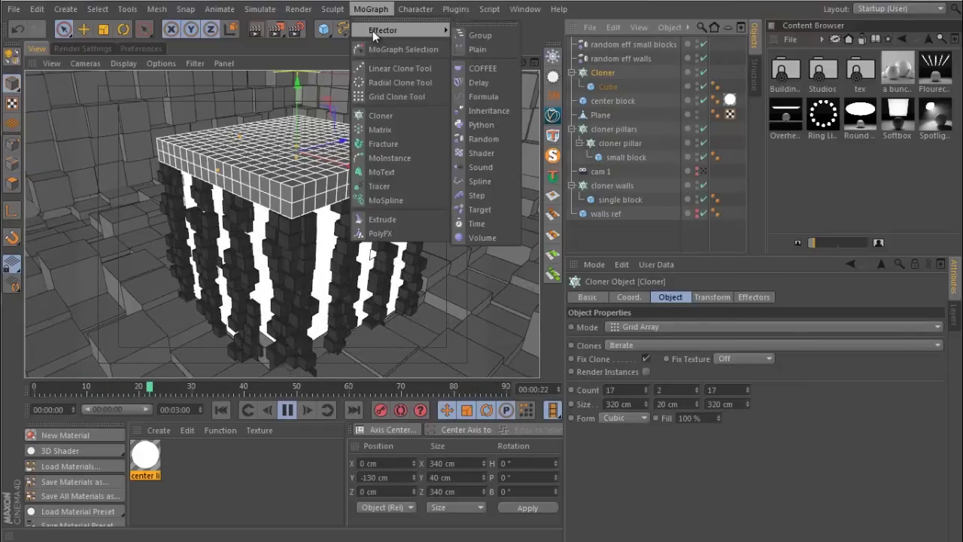
left_click(496, 137)
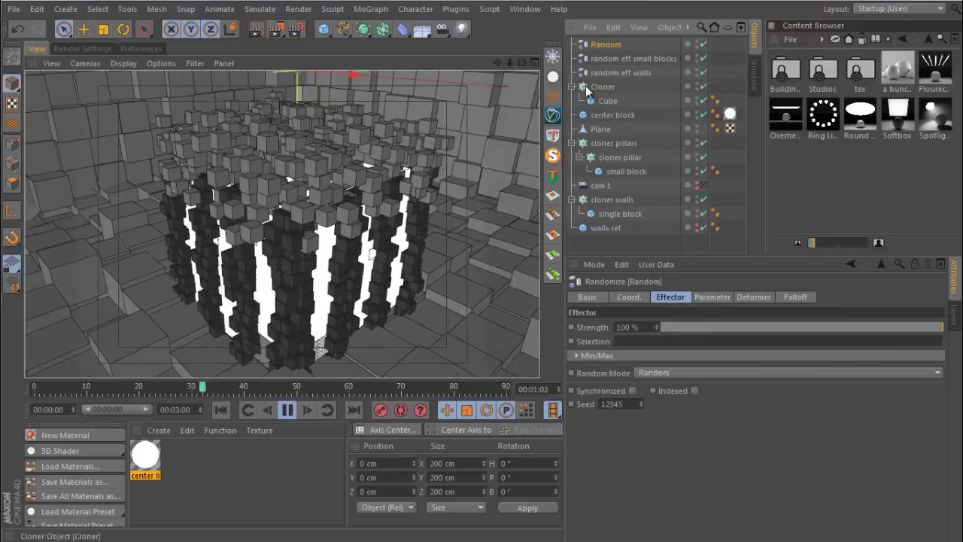
- Rename the cloner 'cloner top blocks' and the effector 'random eff top blocks'
left_click(316, 166)
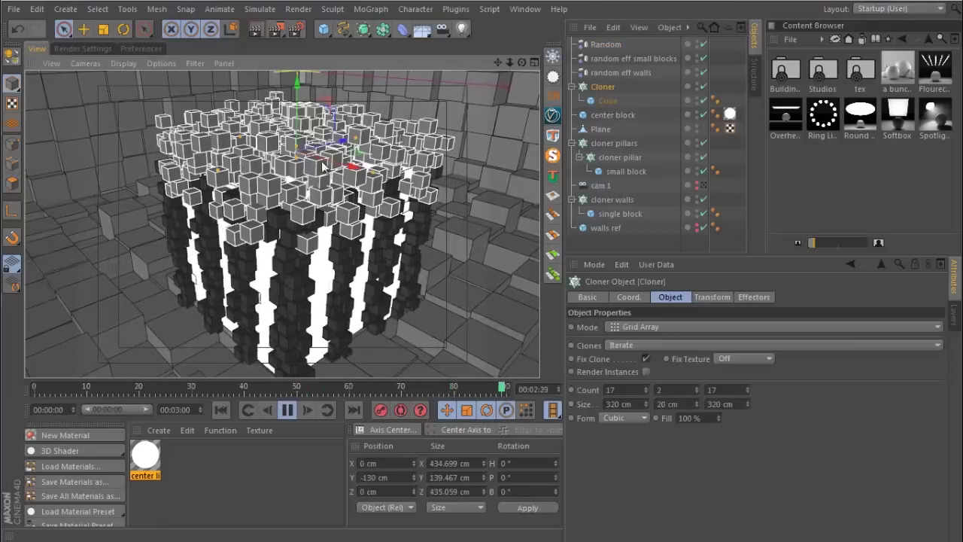
double_click(606, 88)
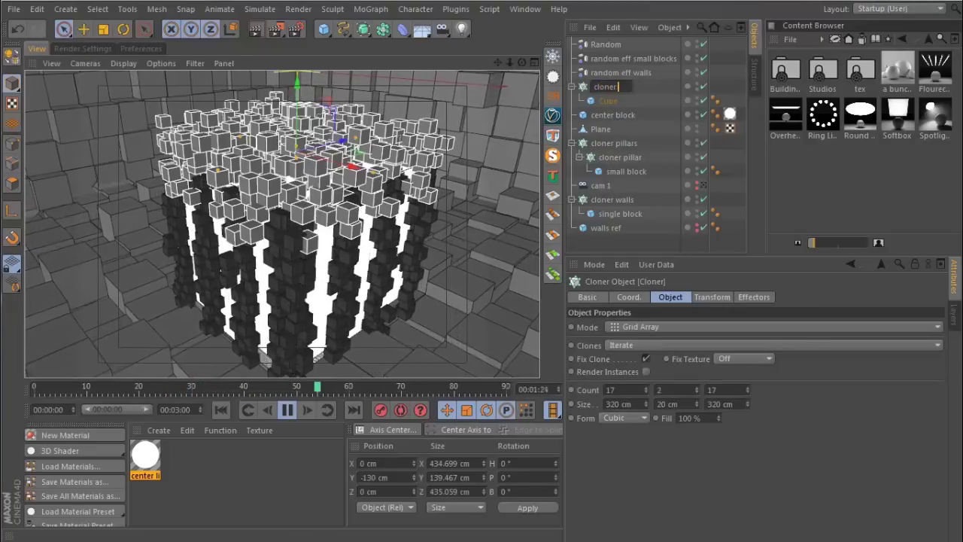
type("cloner top bl")
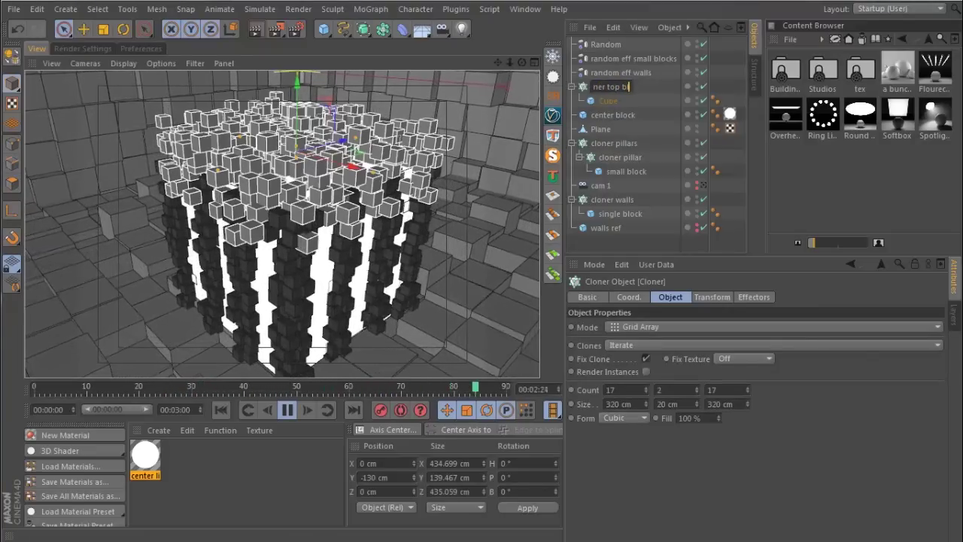
type("oc")
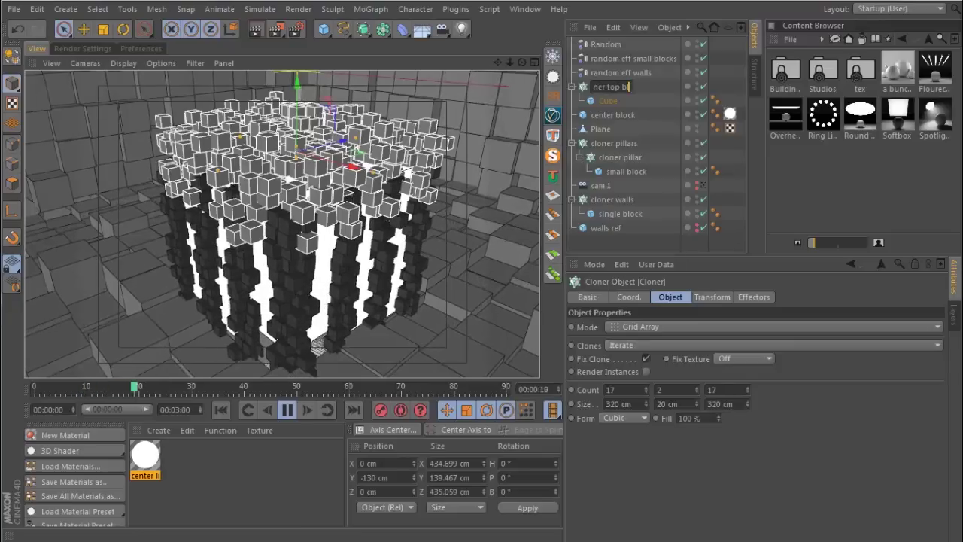
type("ks")
key("Return")
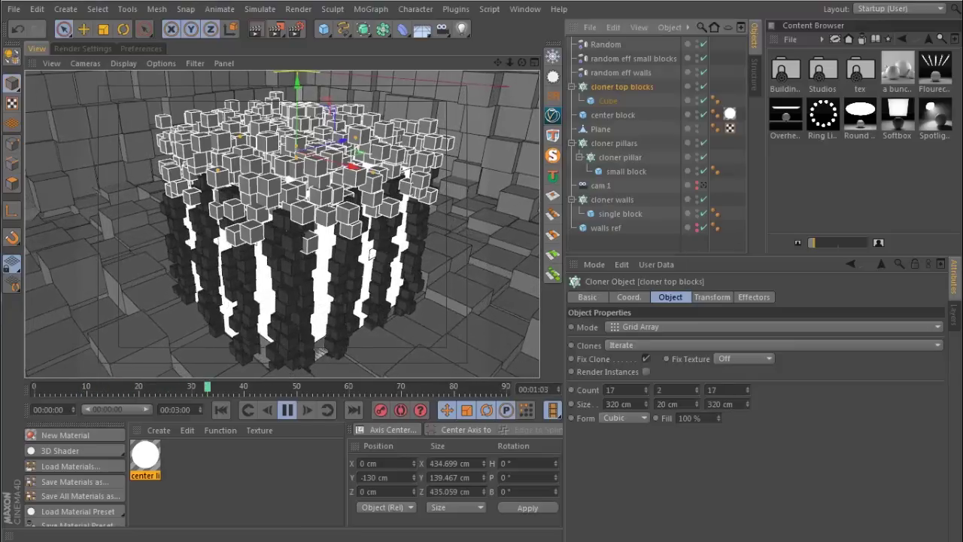
double_click(606, 45)
type("random")
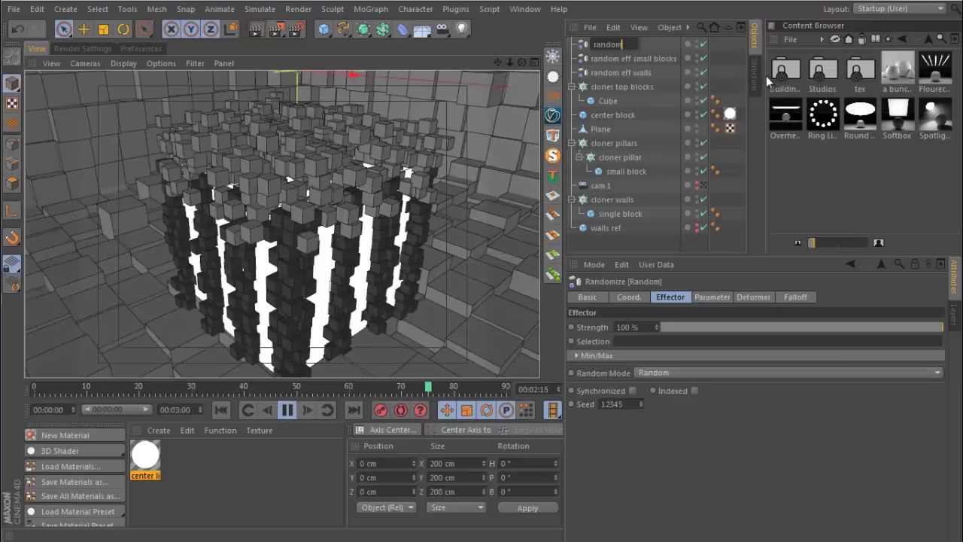
type(" eff to")
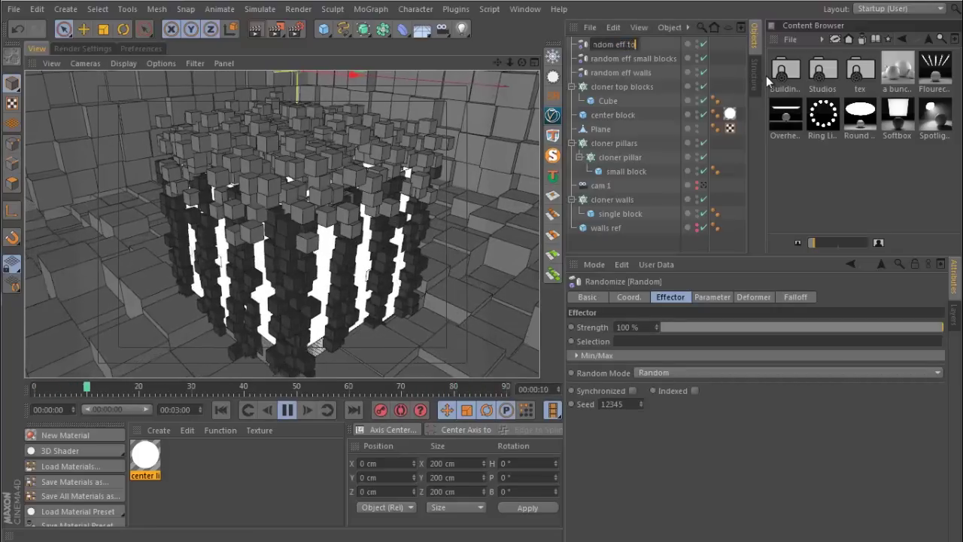
type("p blocks")
key("Return")
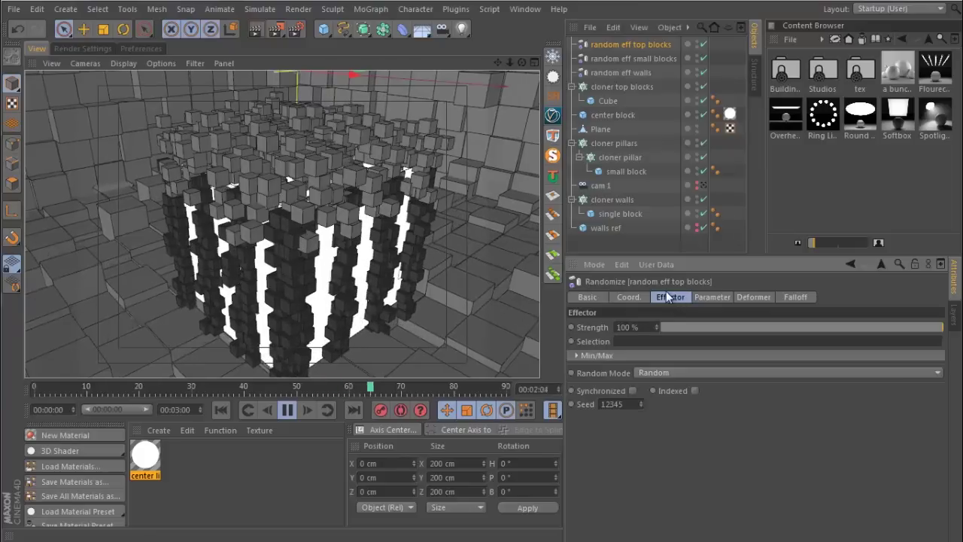
- Switch the Random effector to indexed Noise mode with 25 % animation speed
left_click(655, 372)
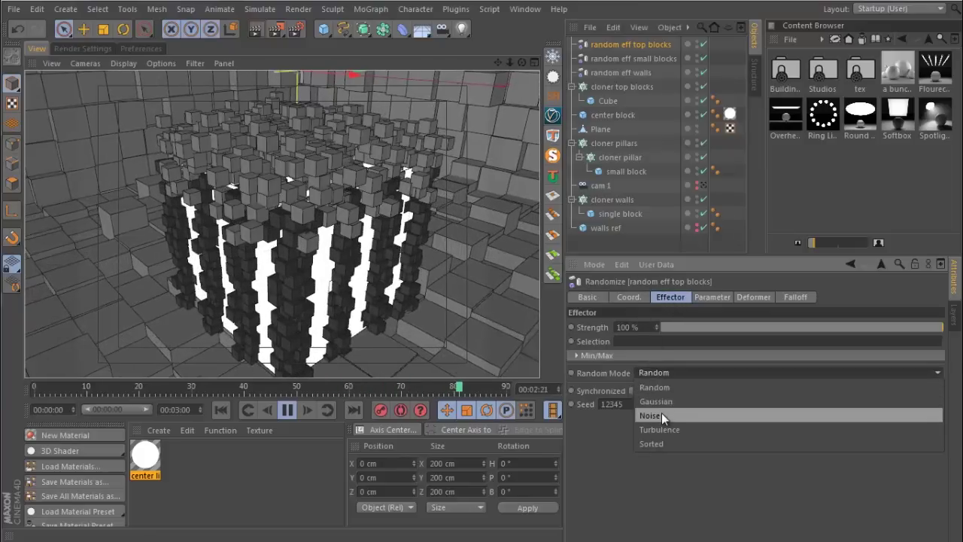
left_click(661, 413)
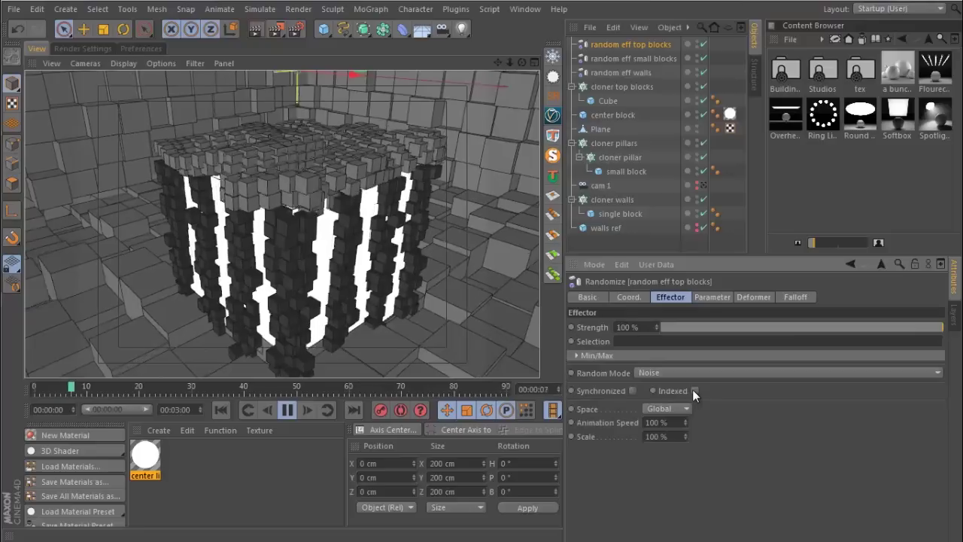
left_click(695, 391)
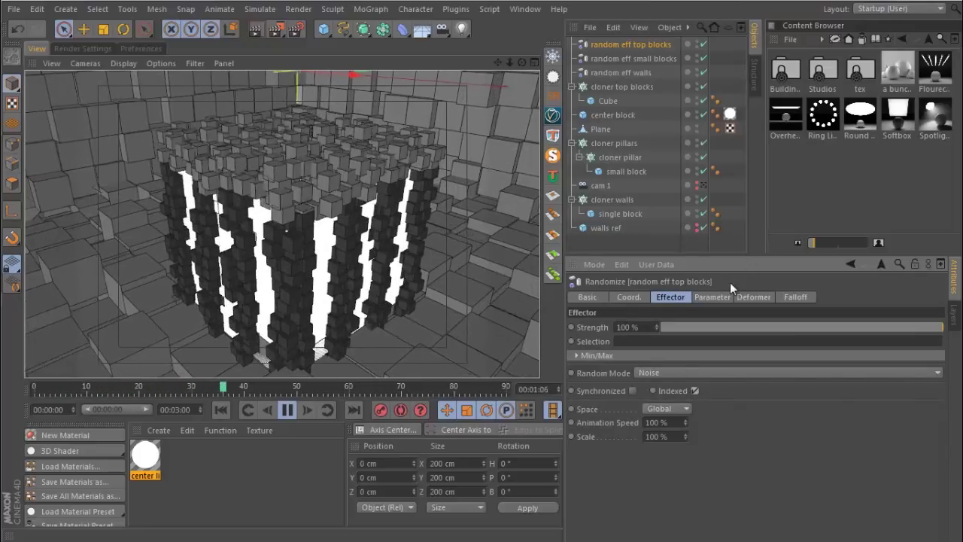
double_click(664, 422)
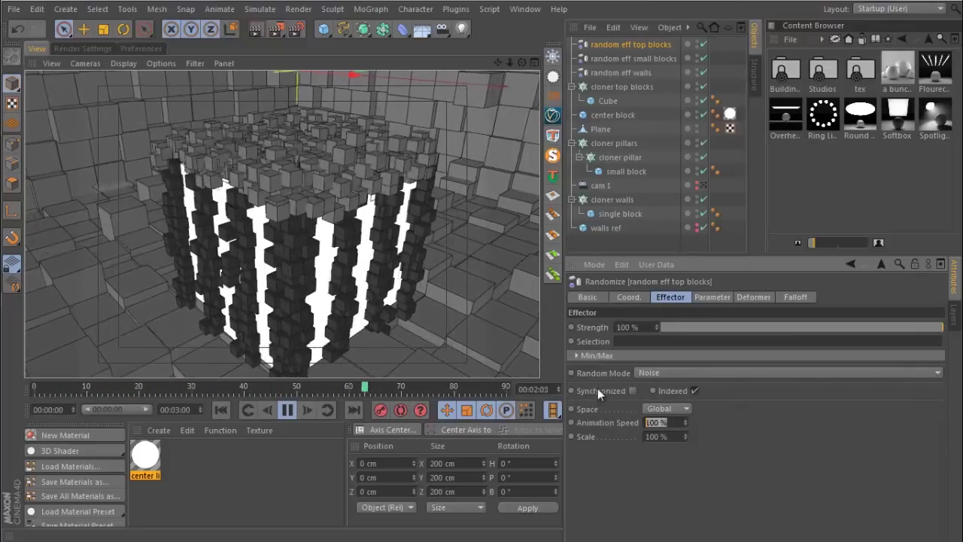
type("25")
key("Return")
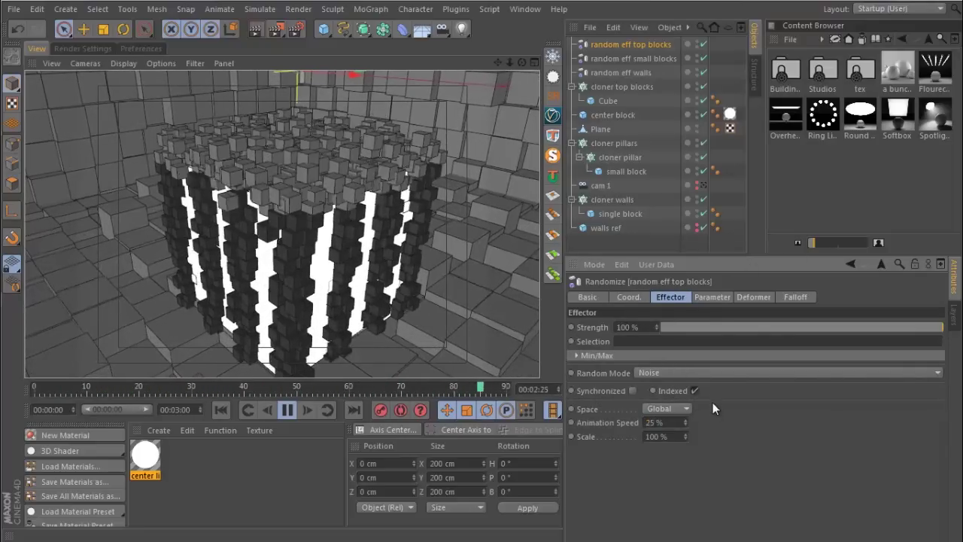
- Set the effector's position offsets to P.X 0, P.Y 25 cm and P.Z 0
left_click(712, 299)
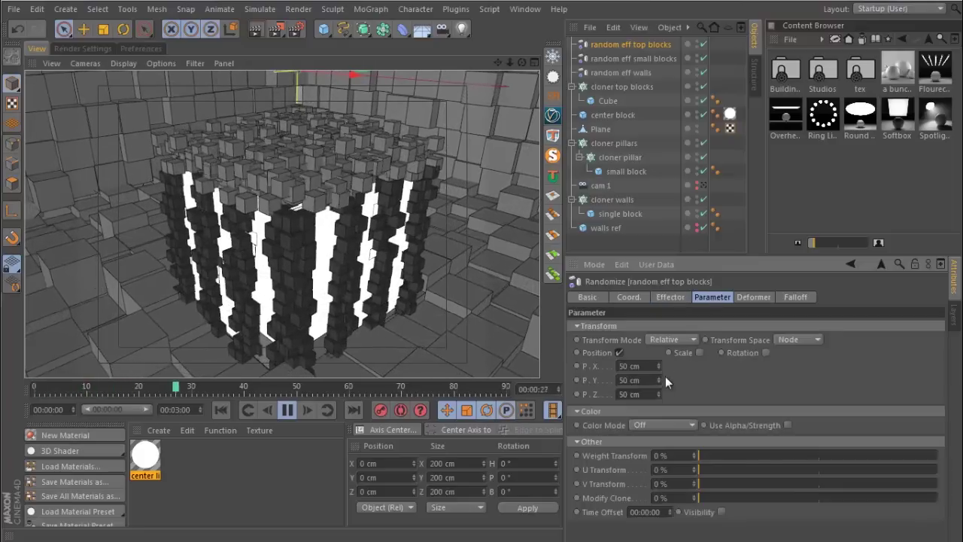
double_click(635, 366)
type("0")
key("Return")
double_click(635, 394)
type("0")
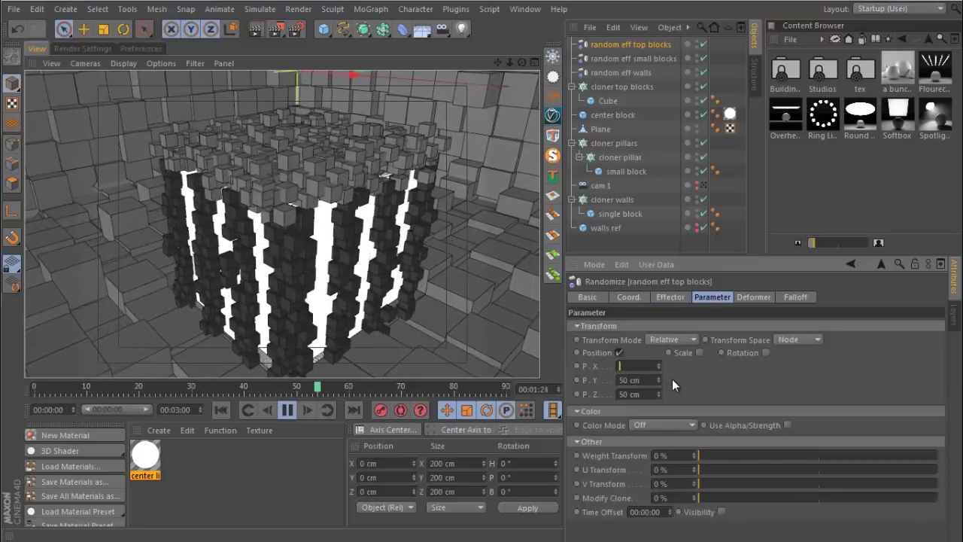
key("Return")
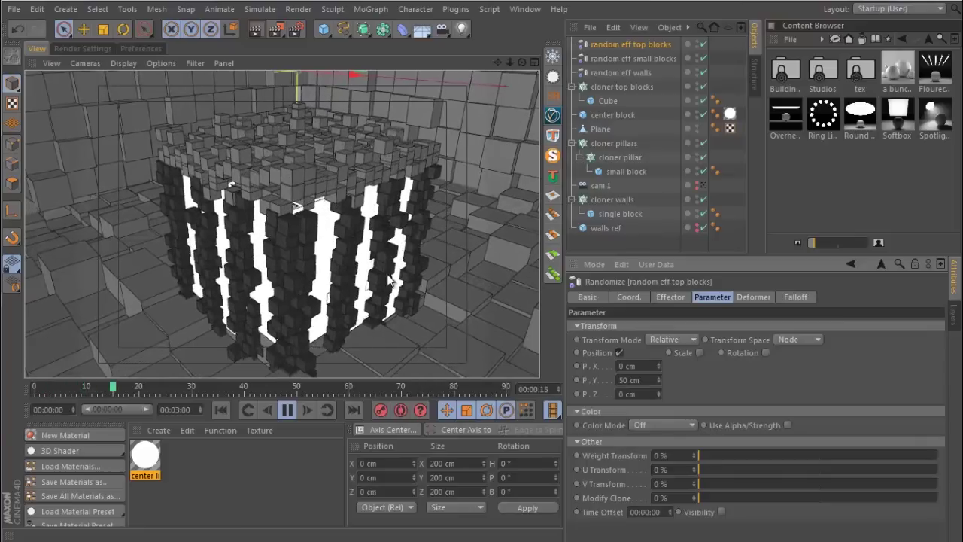
double_click(630, 380)
type("25")
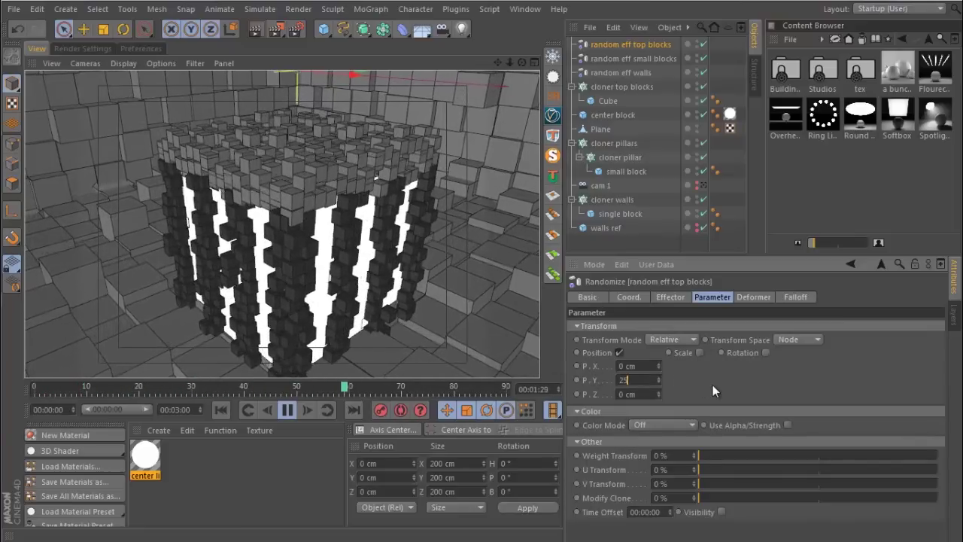
key("Return")
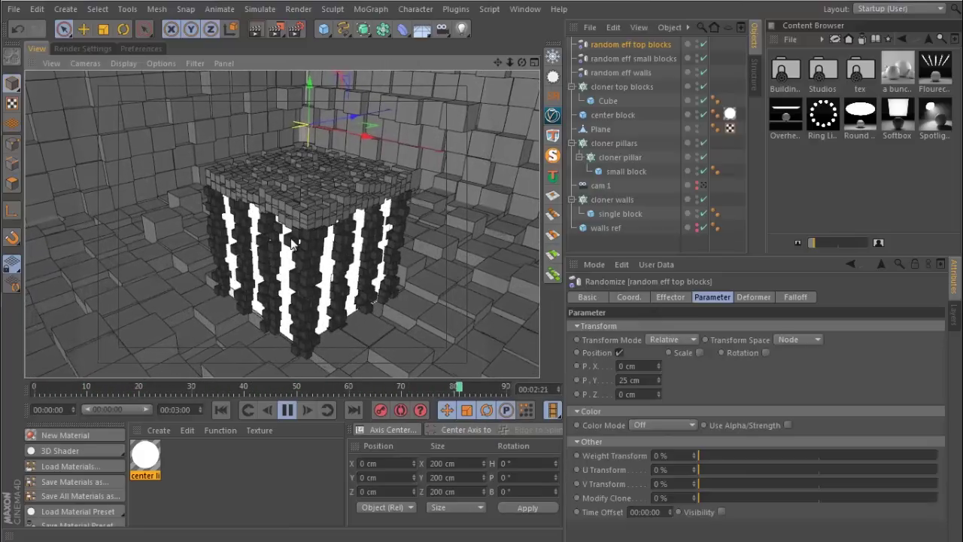
- Collapse the three cloner hierarchies and solo the single block inside cloner walls
left_click(573, 87)
left_click(572, 129)
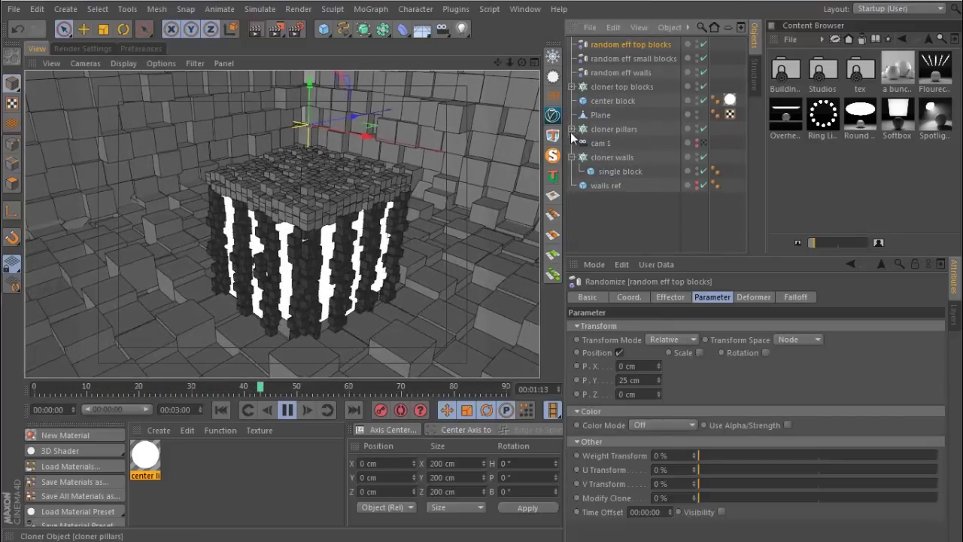
left_click(573, 157)
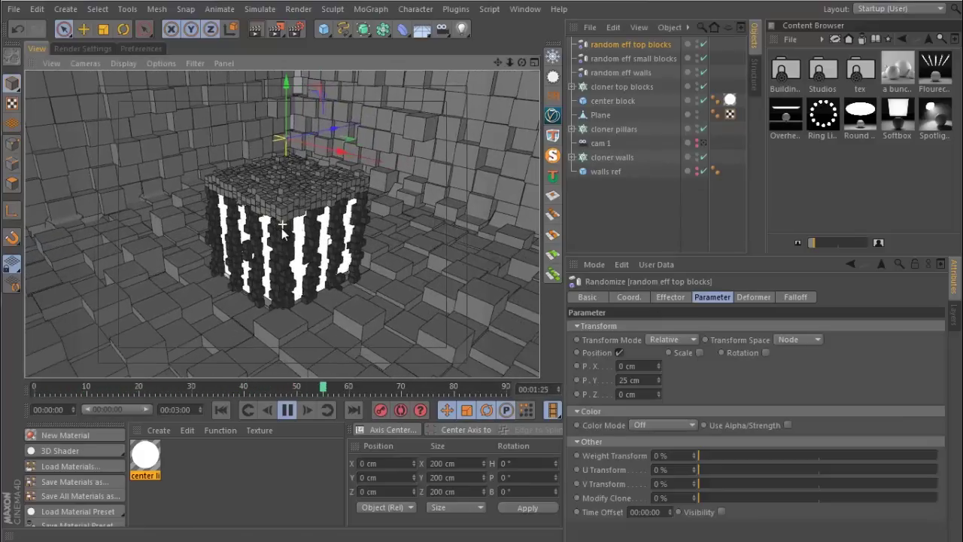
left_click(386, 317)
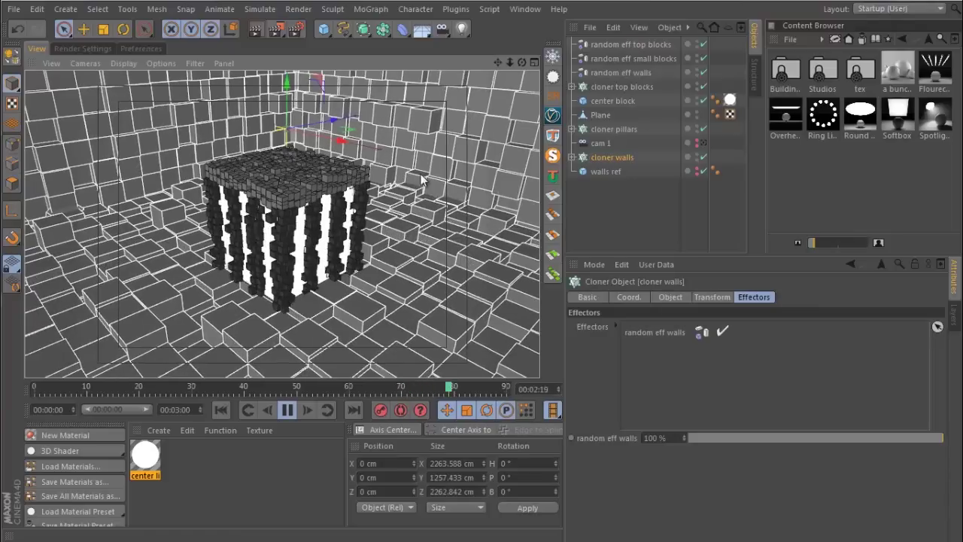
key("e")
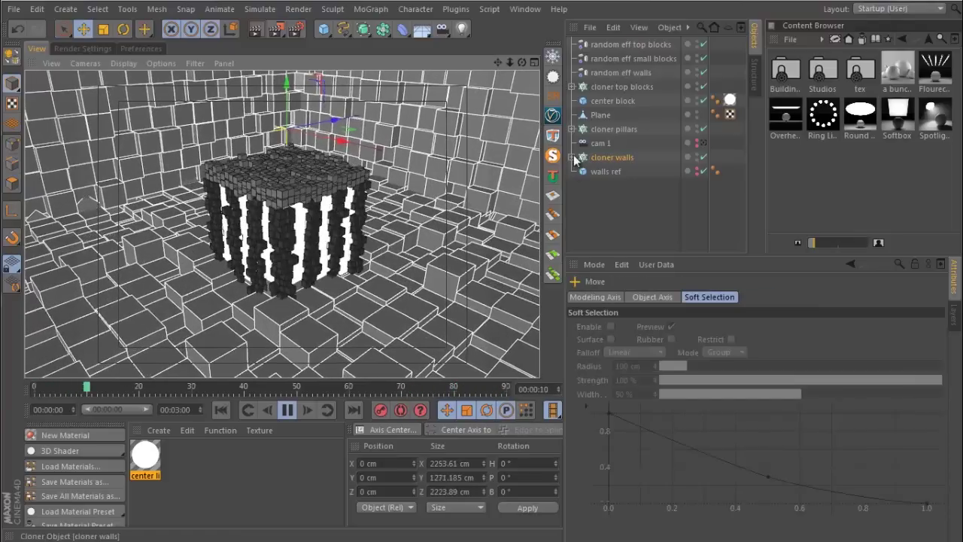
left_click(287, 410)
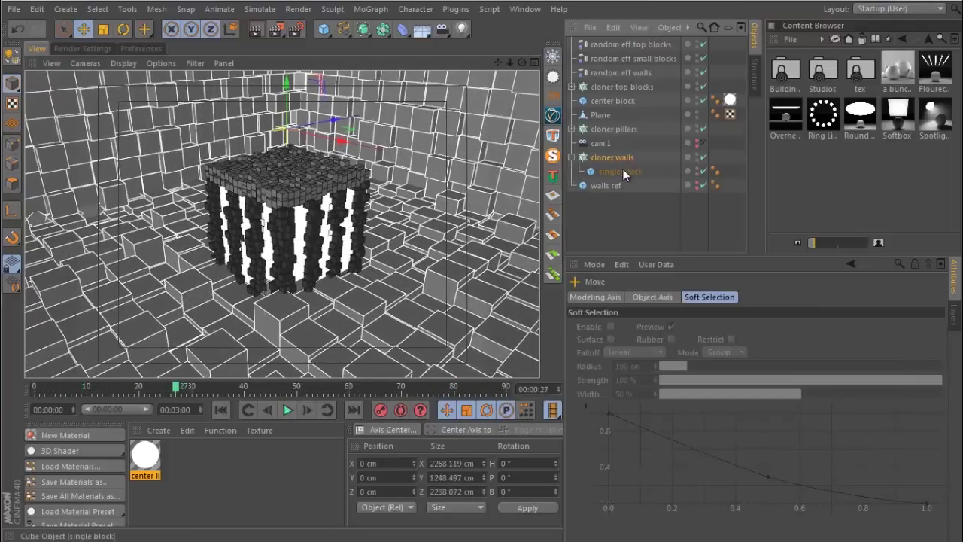
left_click(621, 172)
left_click(554, 157)
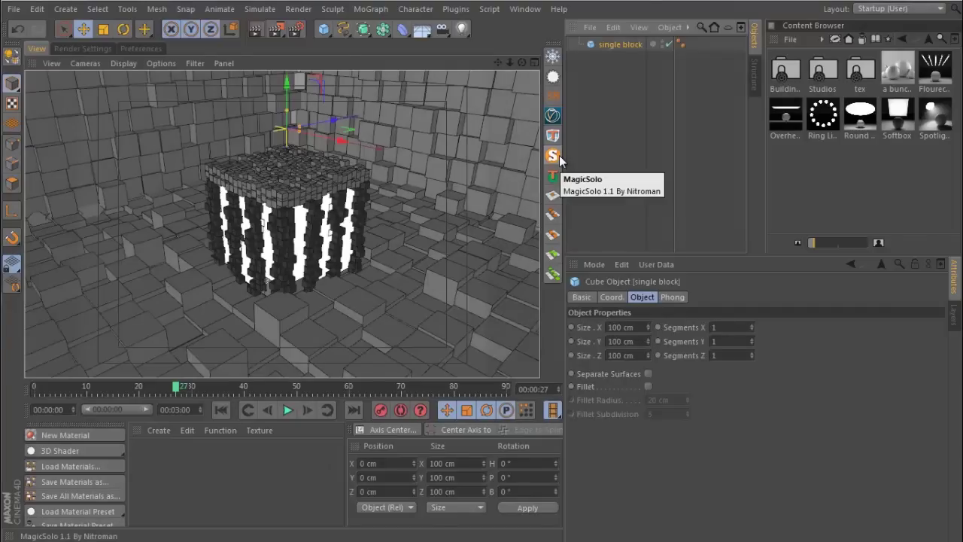
- Frame the cube, then create a new material and open it for editing
key("o")
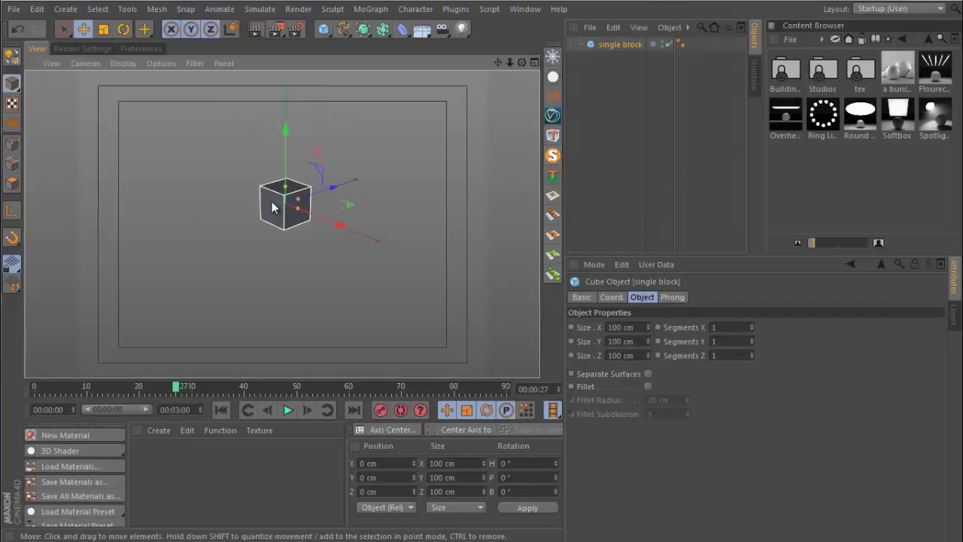
scroll(286, 203, "up", 4)
double_click(180, 479)
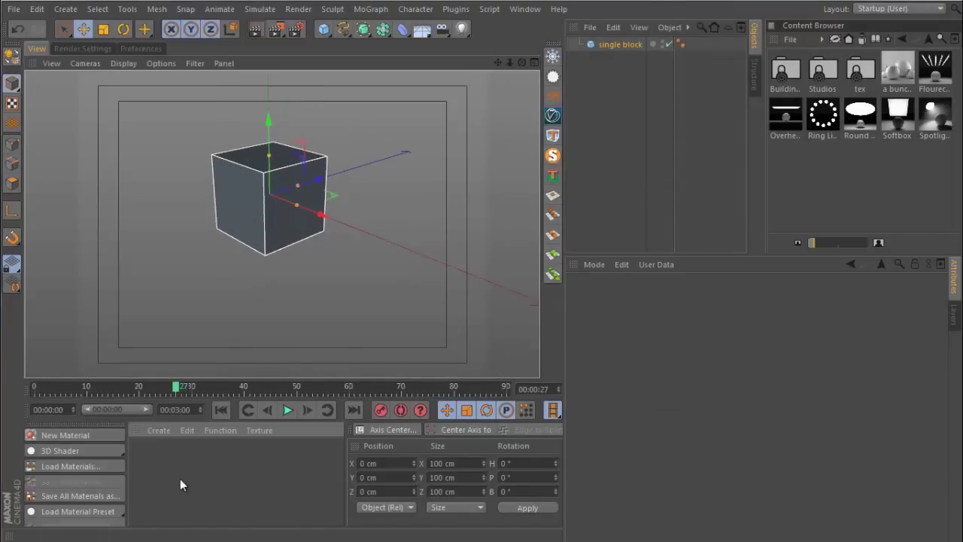
double_click(154, 459)
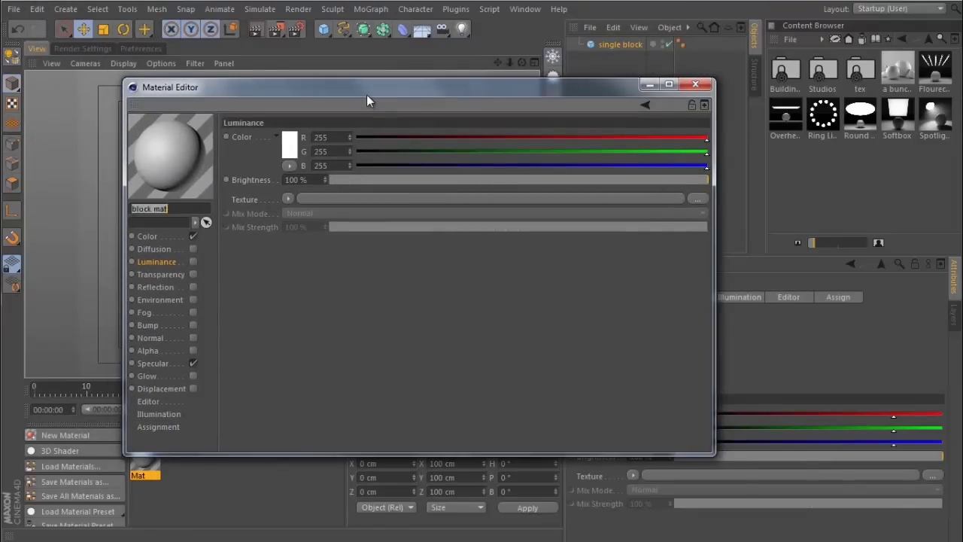
- Name the material 'large block mat', disable Color and enable Luminance with a Tiles texture
type("large block mat")
left_click(147, 237)
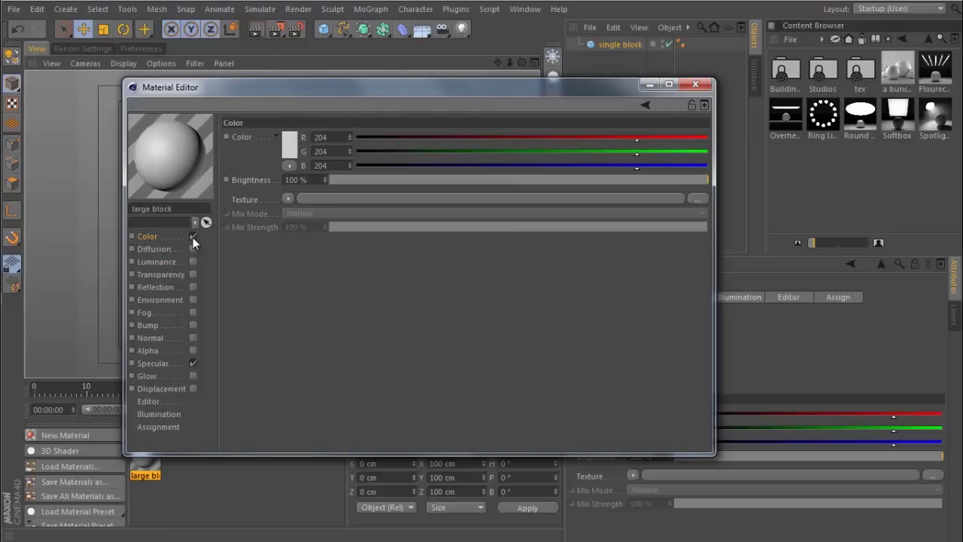
left_click(193, 237)
left_click(194, 261)
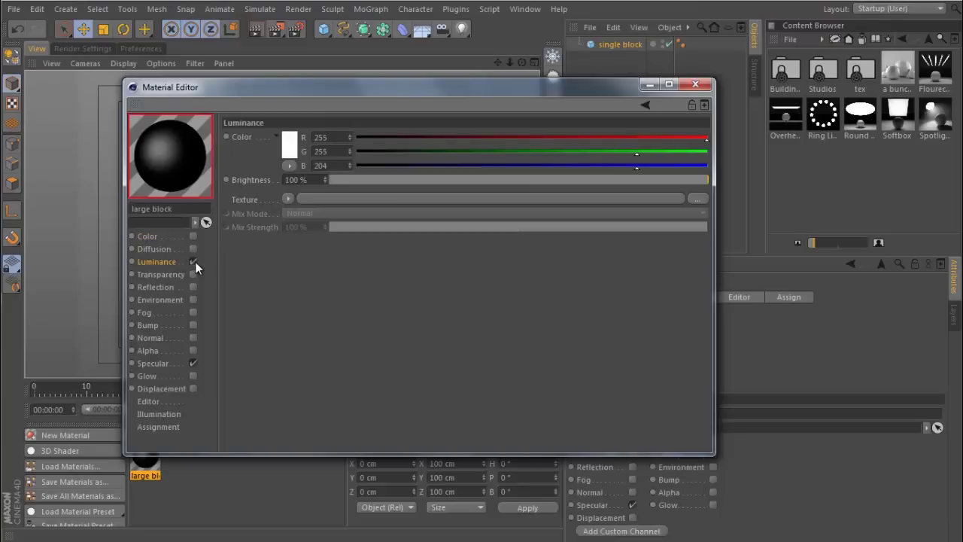
left_click(288, 199)
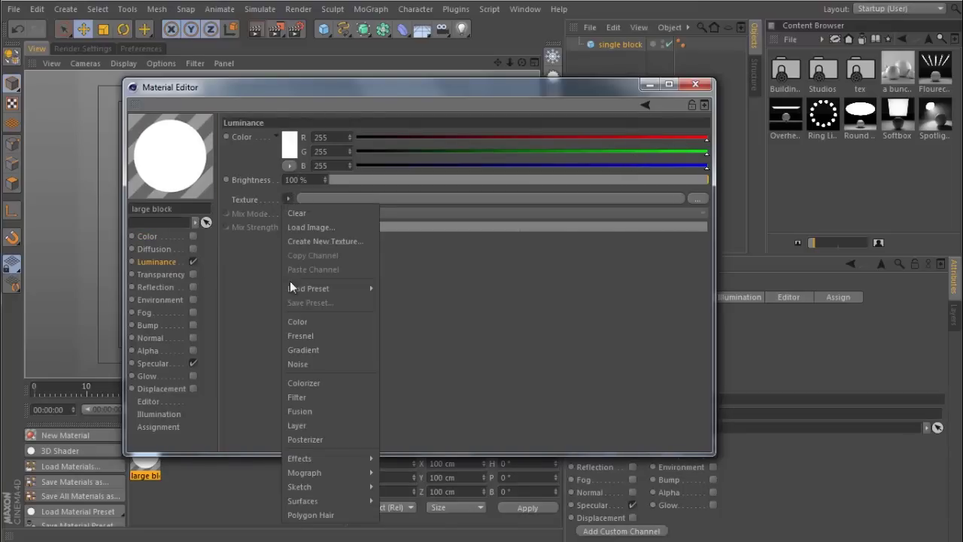
mouse_move(312, 500)
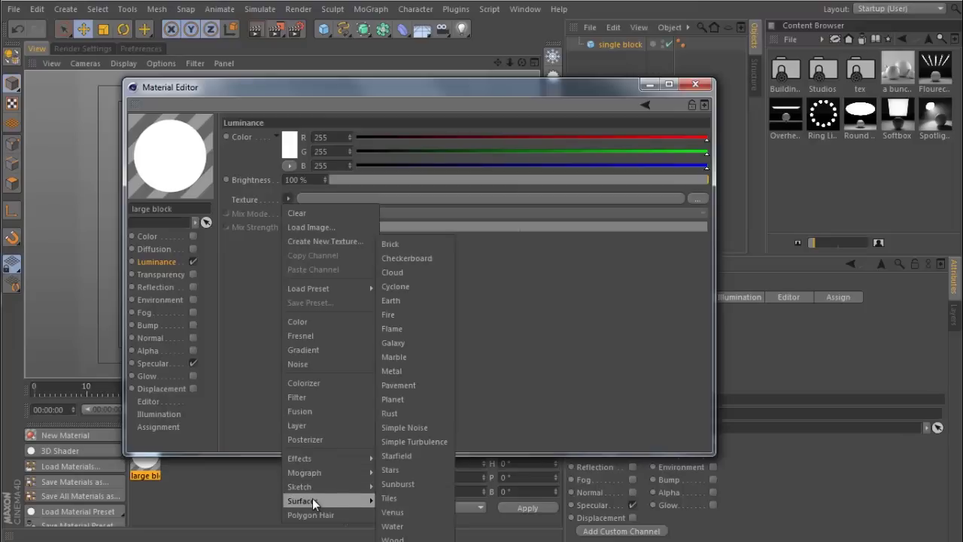
left_click(392, 499)
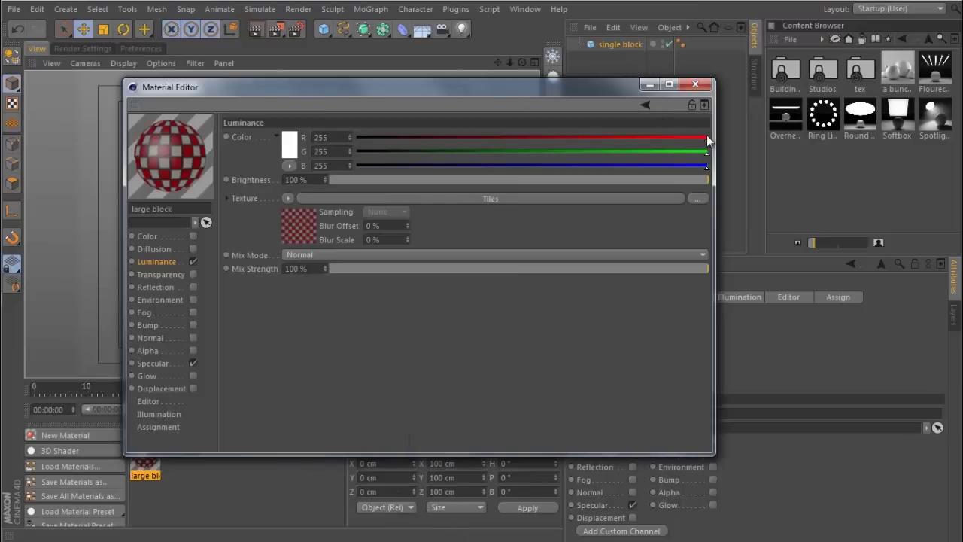
- Apply the large block material to the cube and bring up the Tiles shader properties
left_click_drag(713, 141, 442, 141)
left_click_drag(334, 86, 738, 115)
left_click_drag(145, 456, 248, 202)
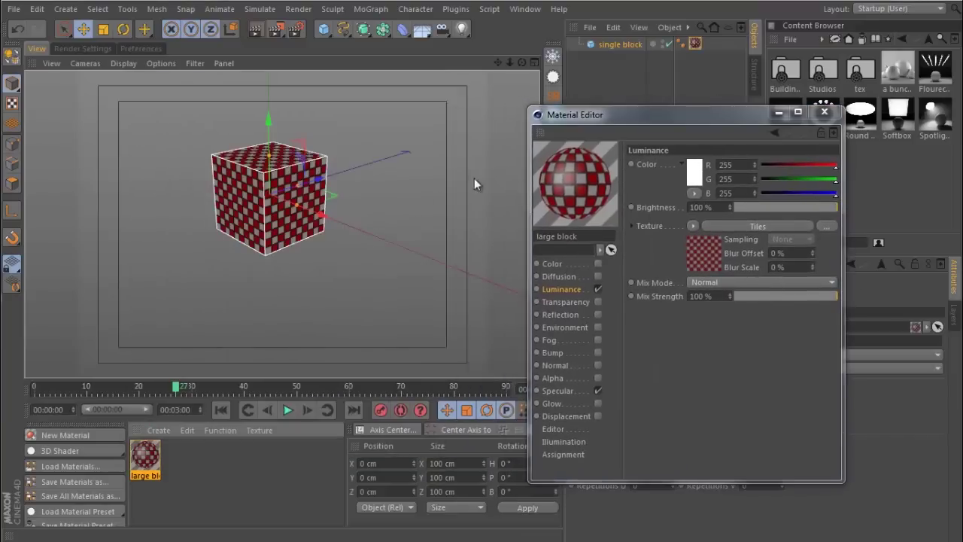
scroll(282, 191, "up", 5)
left_click_drag(602, 114, 495, 100)
left_click(598, 241)
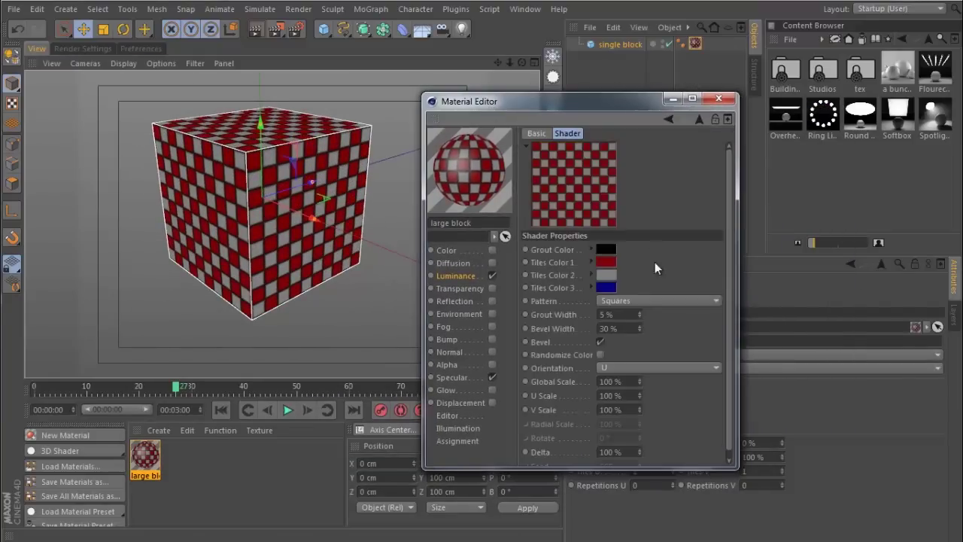
- Make the Tiles grout colour white and the tile colour black
left_click(605, 250)
left_click(579, 317)
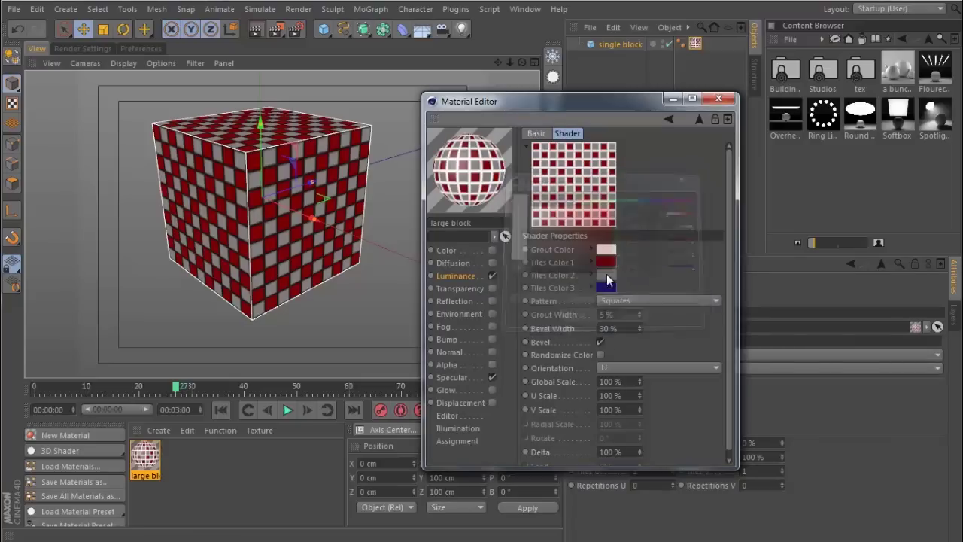
left_click(607, 264)
left_click(593, 330)
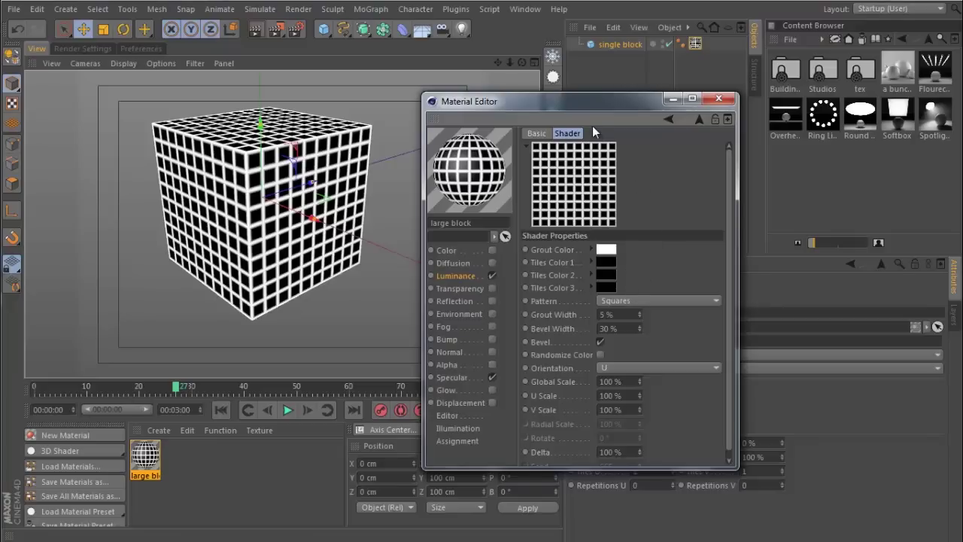
- Set grout width and bevel width to 1 % and preview the render
left_click_drag(592, 112, 651, 109)
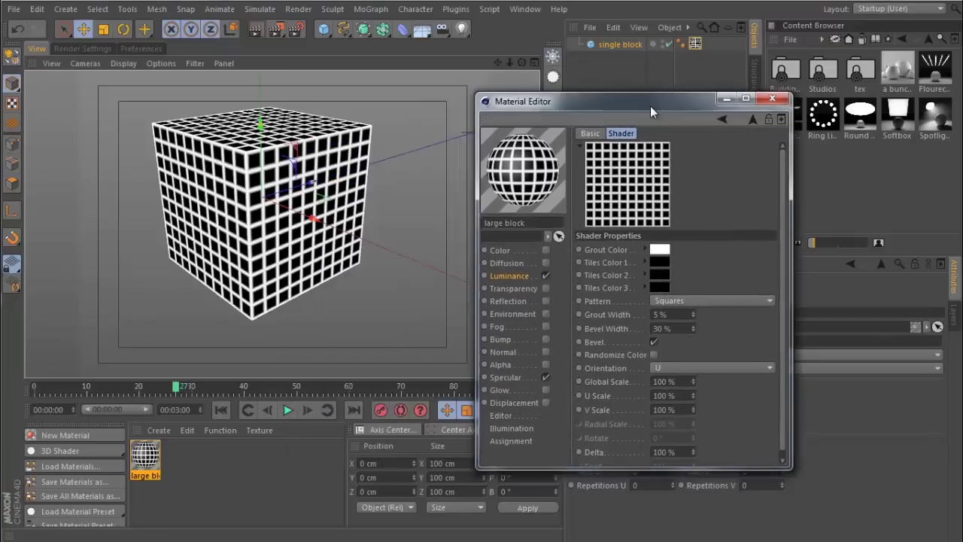
type("1")
key("Return")
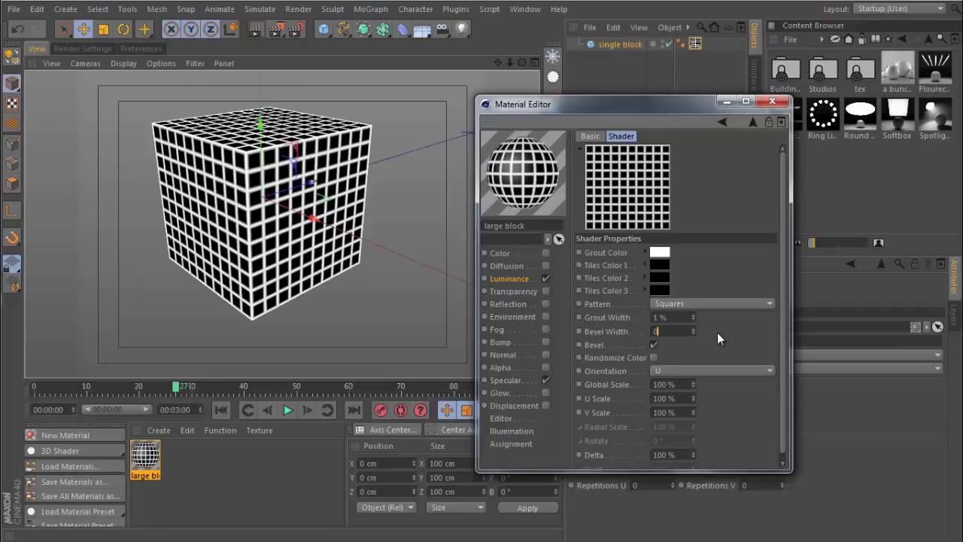
key("Return")
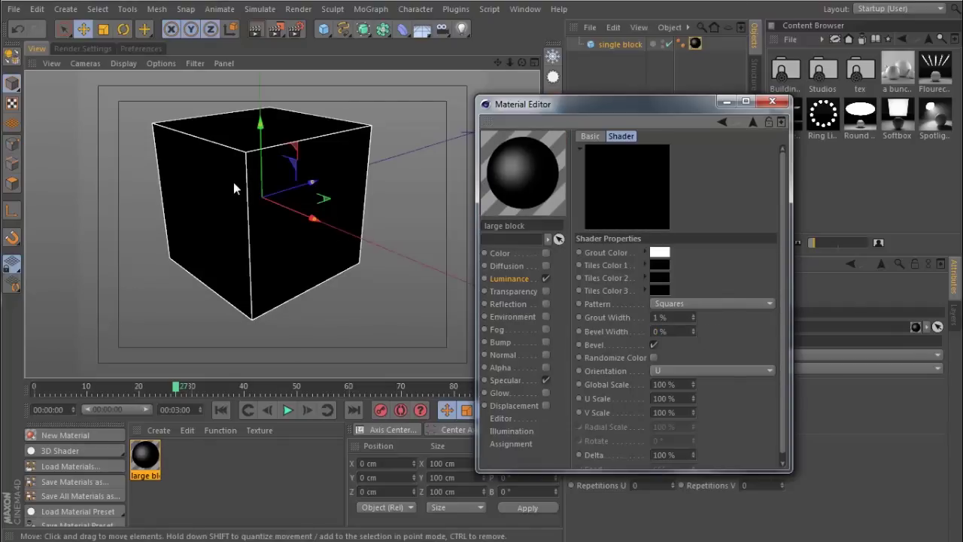
scroll(233, 183, "up", 3)
scroll(233, 182, "down", 4)
left_click(256, 30)
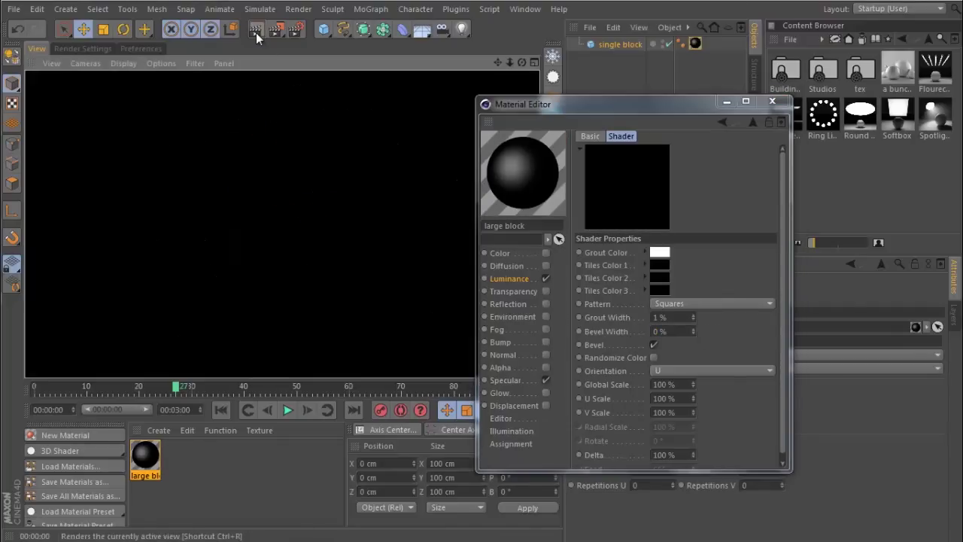
double_click(683, 332)
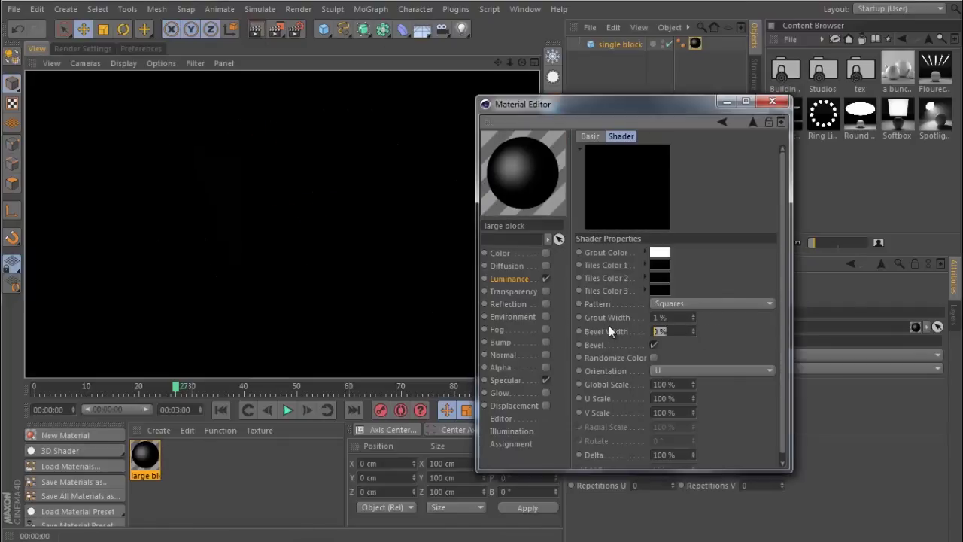
type("1")
key("Return")
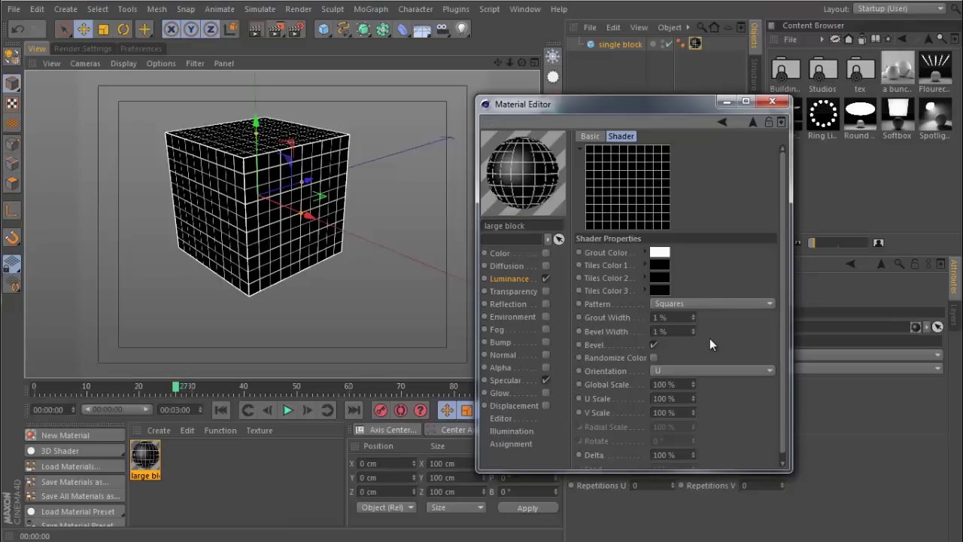
left_click(256, 30)
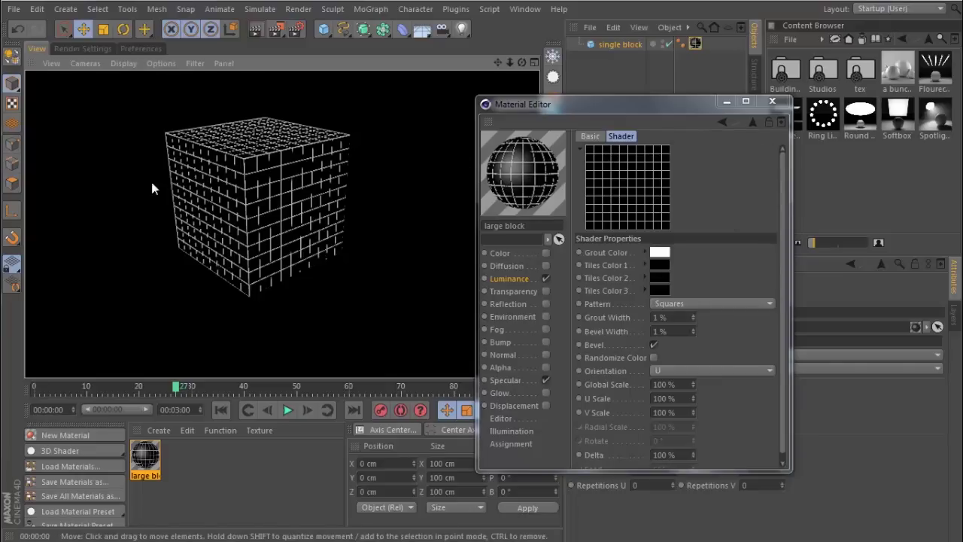
- Set the Tiles Global Scale to 1000 %
left_click_drag(575, 103, 413, 75)
double_click(520, 302)
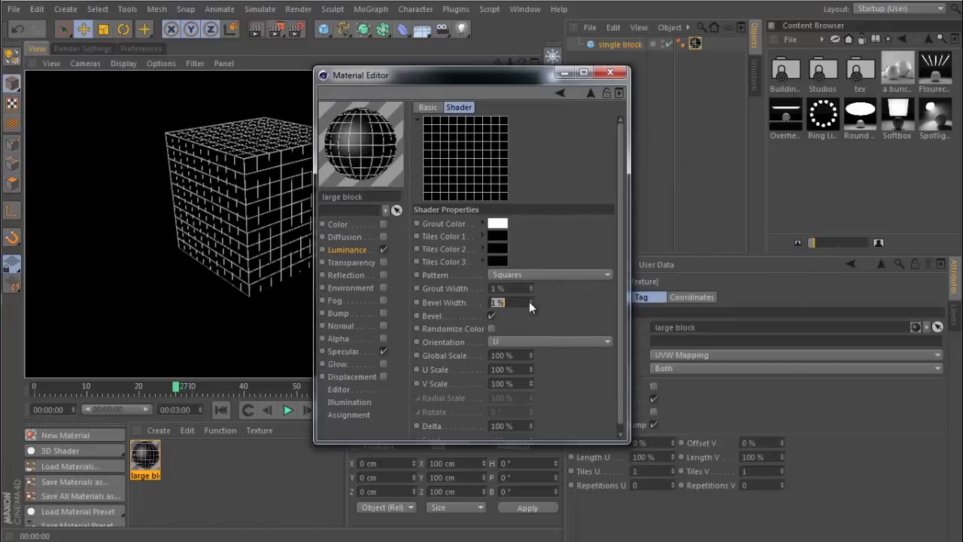
double_click(503, 355)
type("1000")
key("Return")
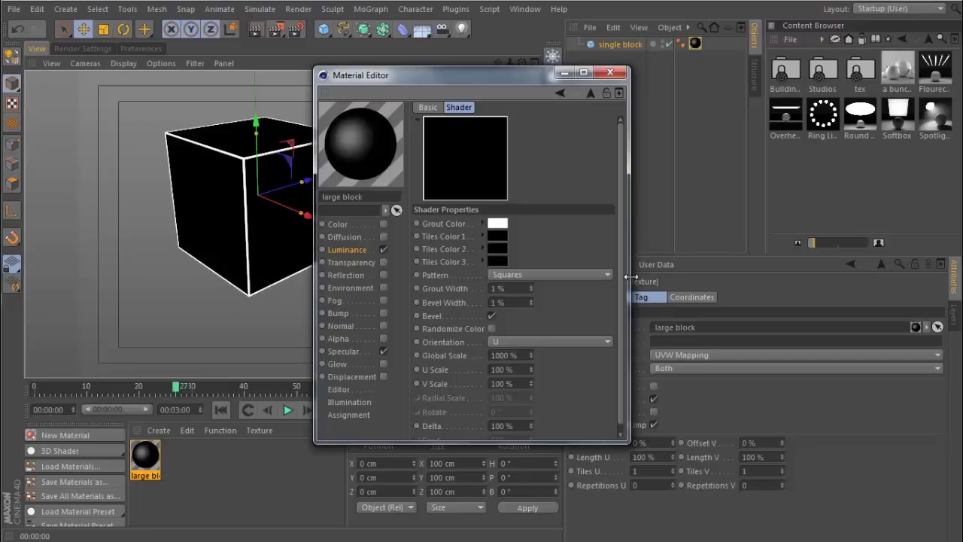
- Preview the tiled cube render and reopen the large block material for editing
left_click(565, 72)
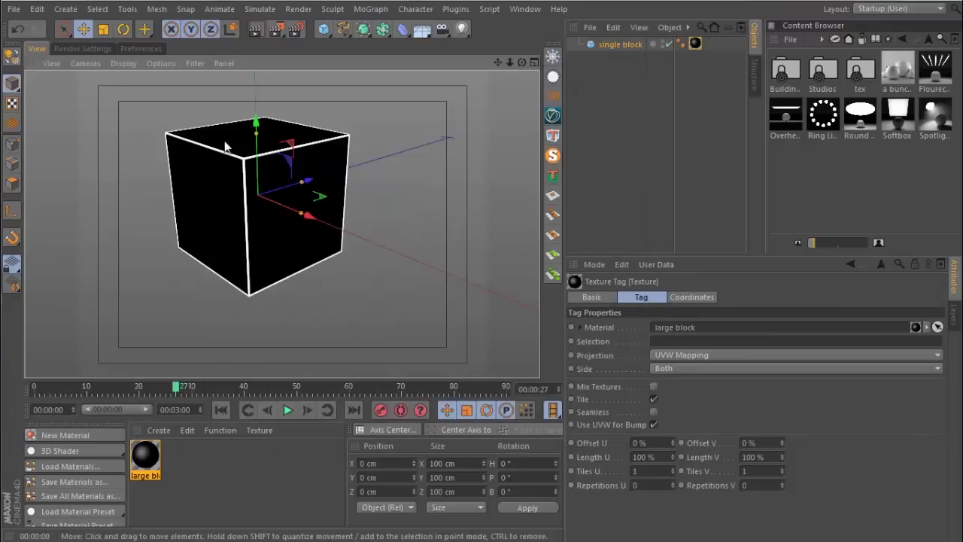
left_click(255, 29)
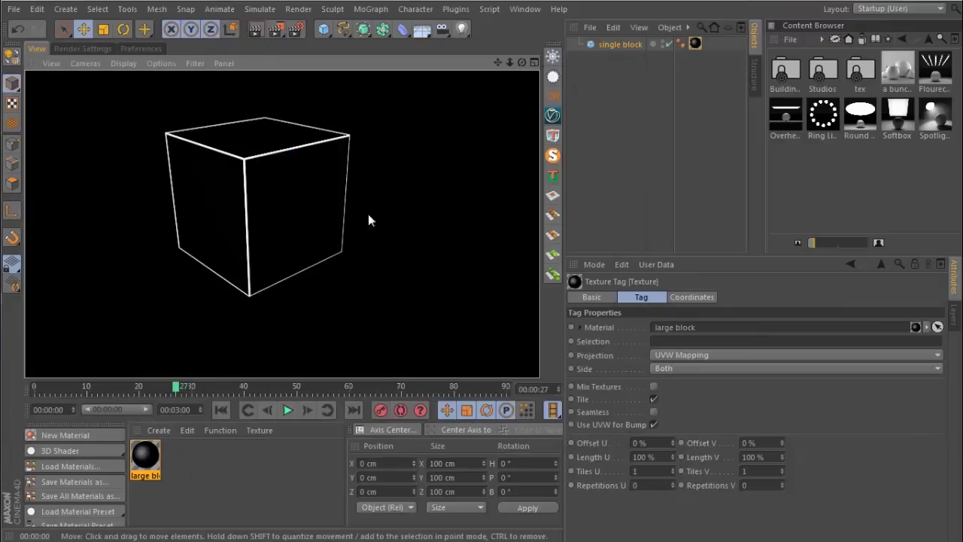
left_click(152, 461)
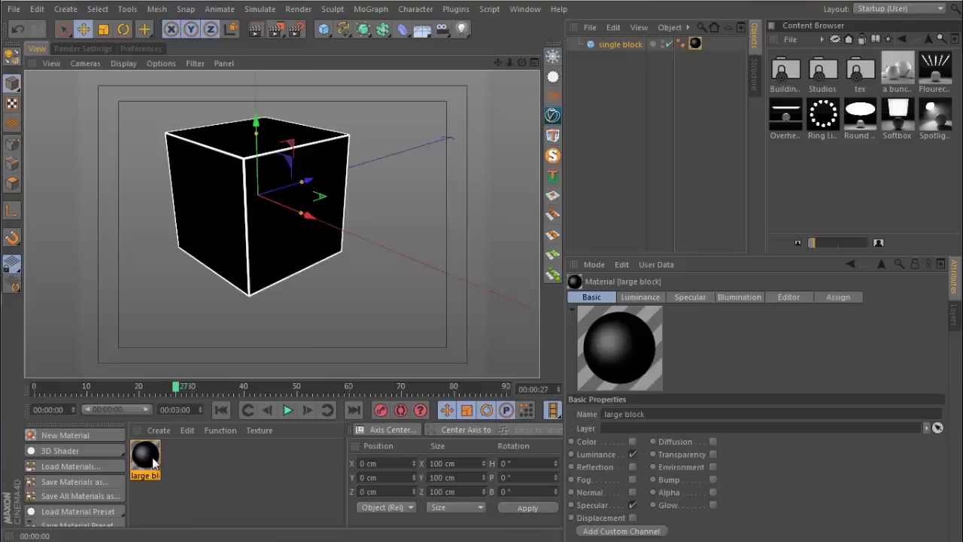
double_click(145, 455)
left_click_drag(443, 89, 648, 110)
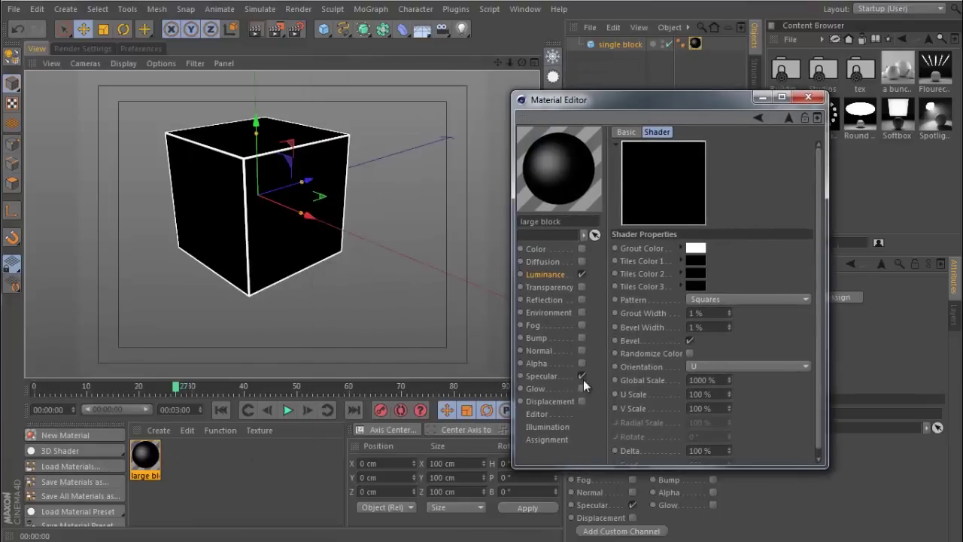
- Enable the material's Reflection channel at 35 % brightness
left_click(557, 299)
left_click(581, 300)
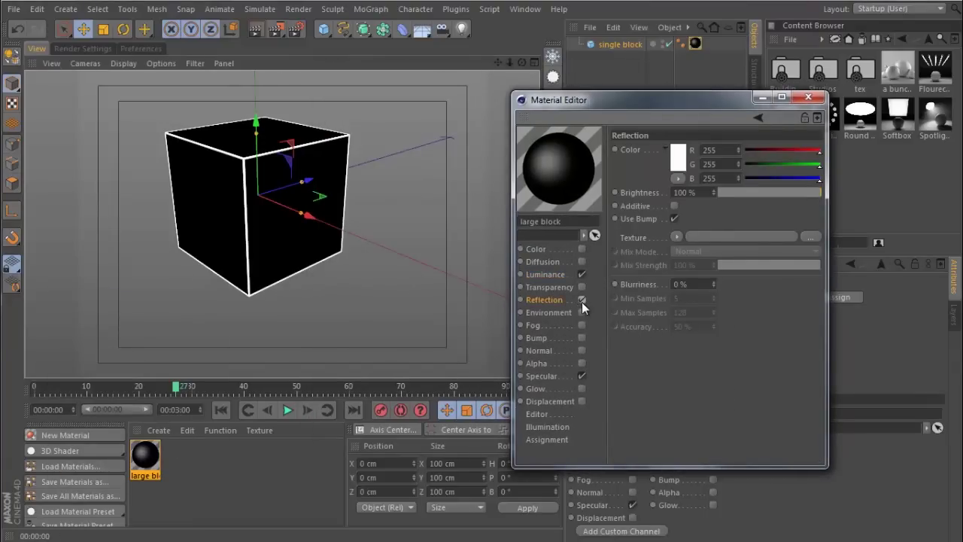
left_click_drag(742, 192, 752, 197)
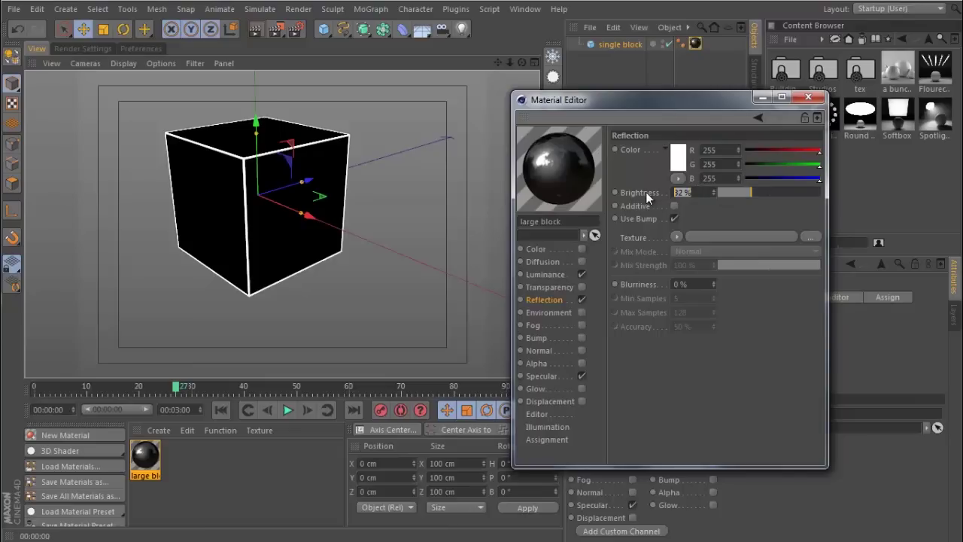
type("35")
key("Return")
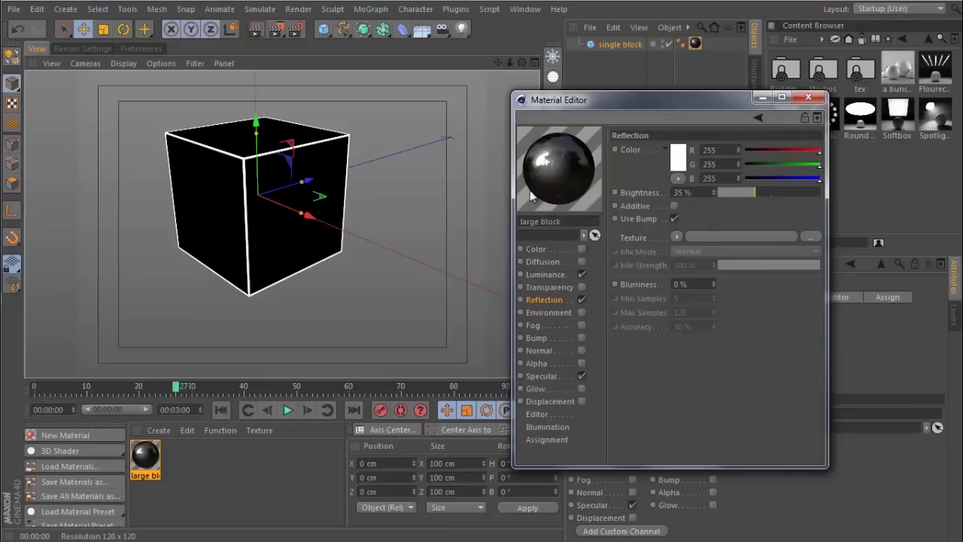
- Set the specular highlight to 64 % width and 12 % height, then close the editor
left_click(555, 375)
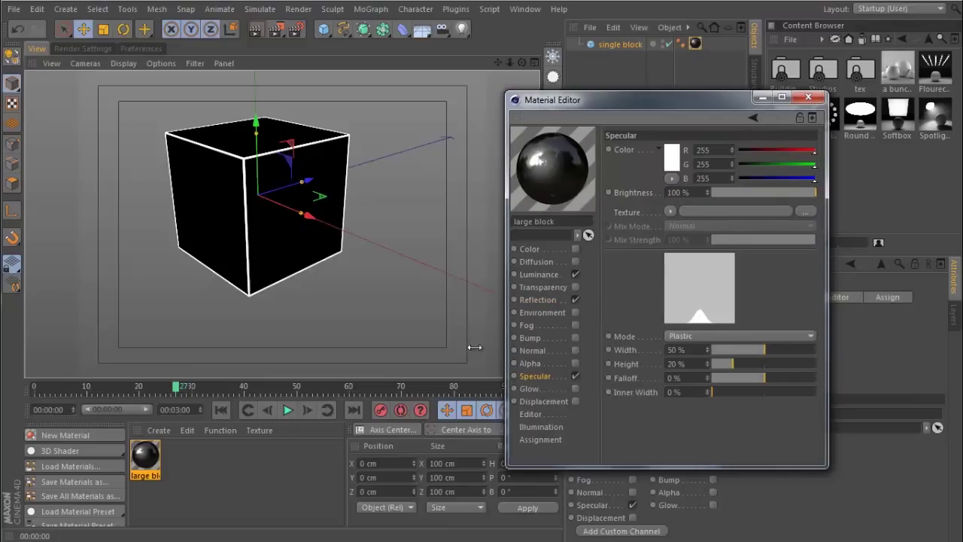
left_click_drag(474, 347, 449, 347)
left_click_drag(715, 350, 792, 351)
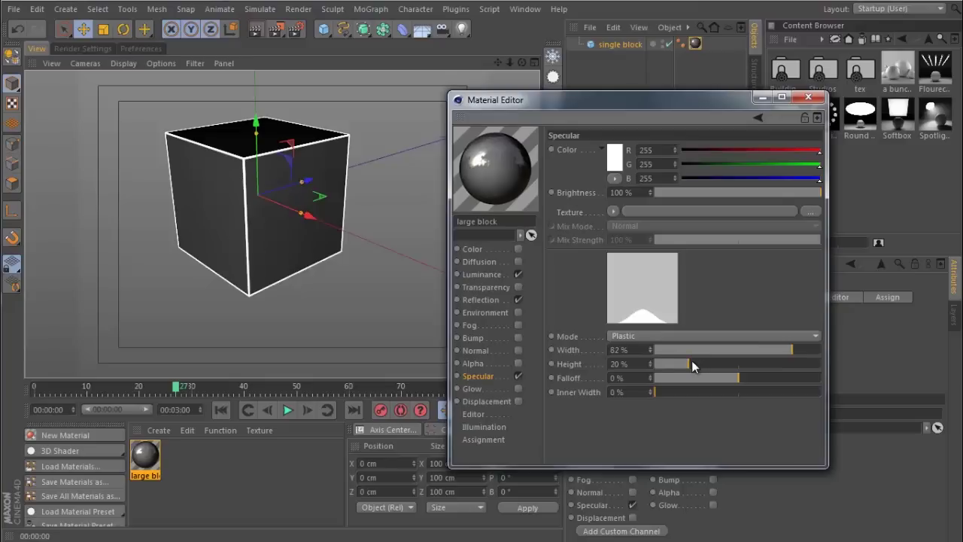
left_click_drag(692, 361, 670, 362)
left_click_drag(795, 350, 773, 355)
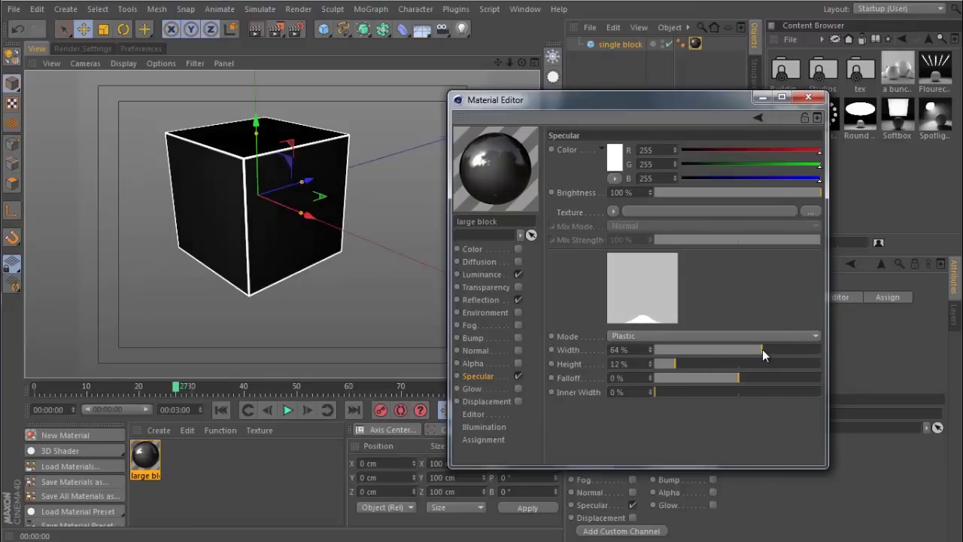
left_click(808, 97)
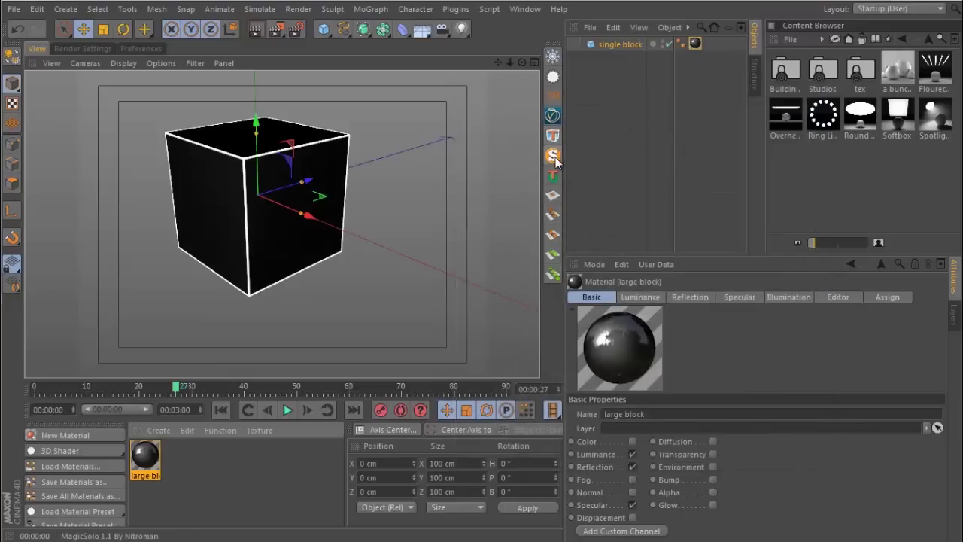
- Unsolo to show walls, pillars and cube again, preview a render, and zoom in on the cube
left_click(553, 156)
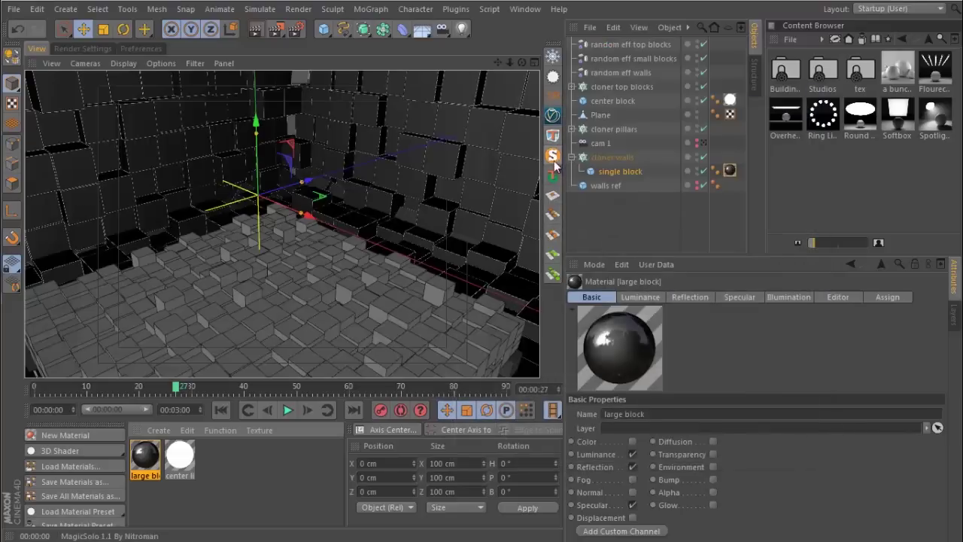
left_click(608, 224)
mouse_move(296, 214)
left_mouse_down("alt")
mouse_move(266, 231)
mouse_move(294, 222)
left_mouse_up("alt")
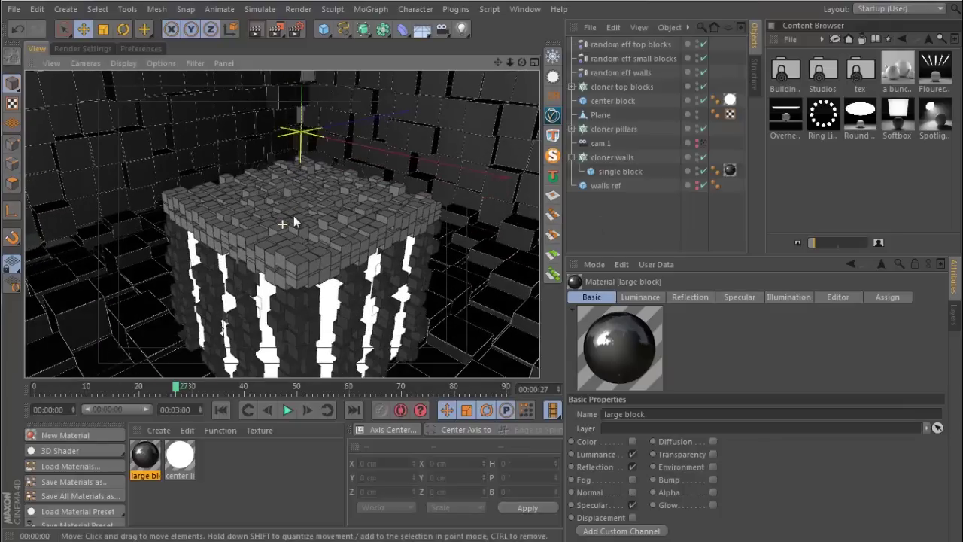
scroll(293, 222, "down", 5)
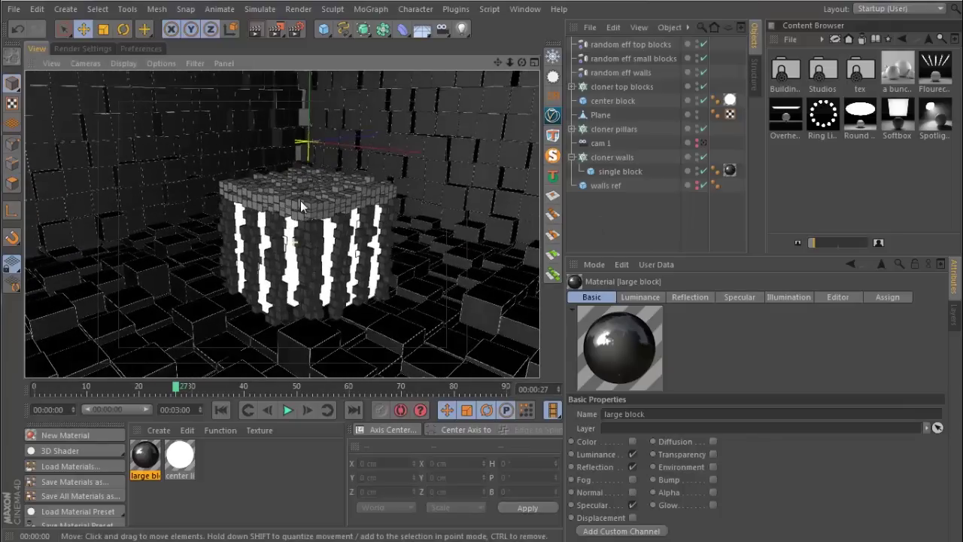
scroll(301, 214, "down", 3)
left_click(259, 31)
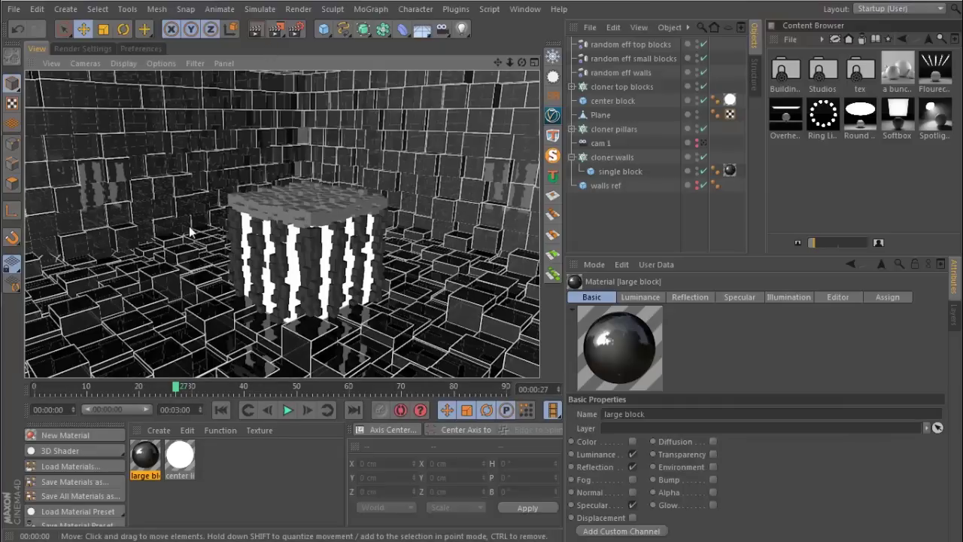
left_click(274, 230)
scroll(270, 248, "up", 6)
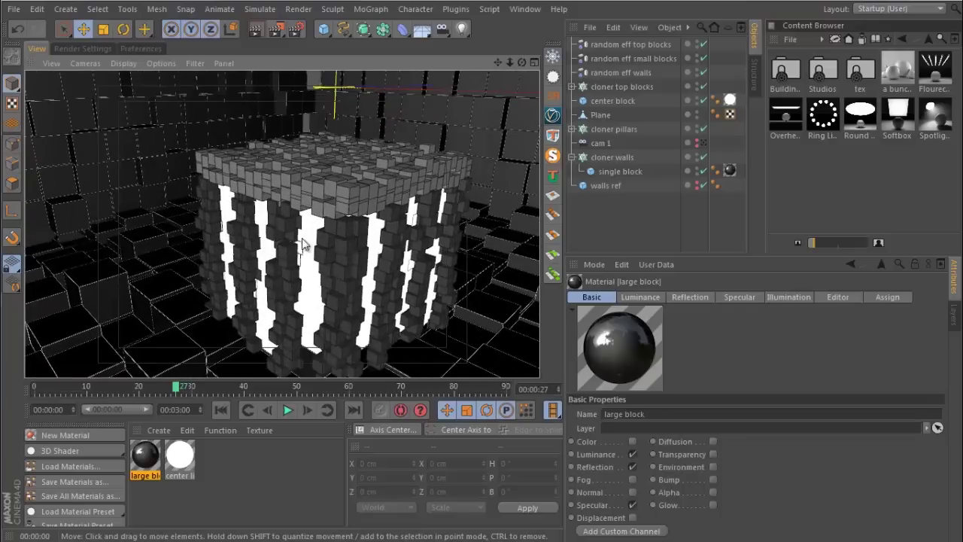
scroll(301, 248, "up", 2)
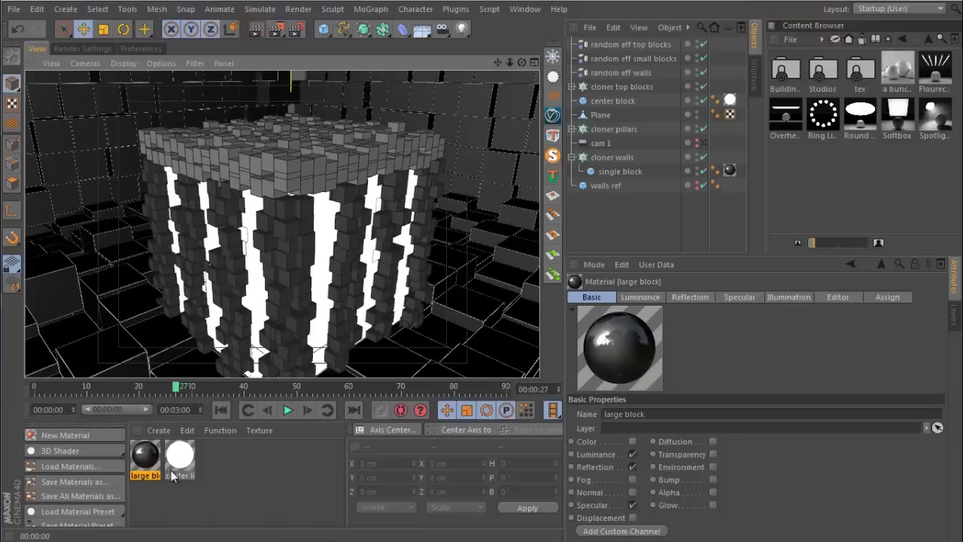
- Create a new material named Mat with a black base colour
double_click(226, 459)
double_click(145, 455)
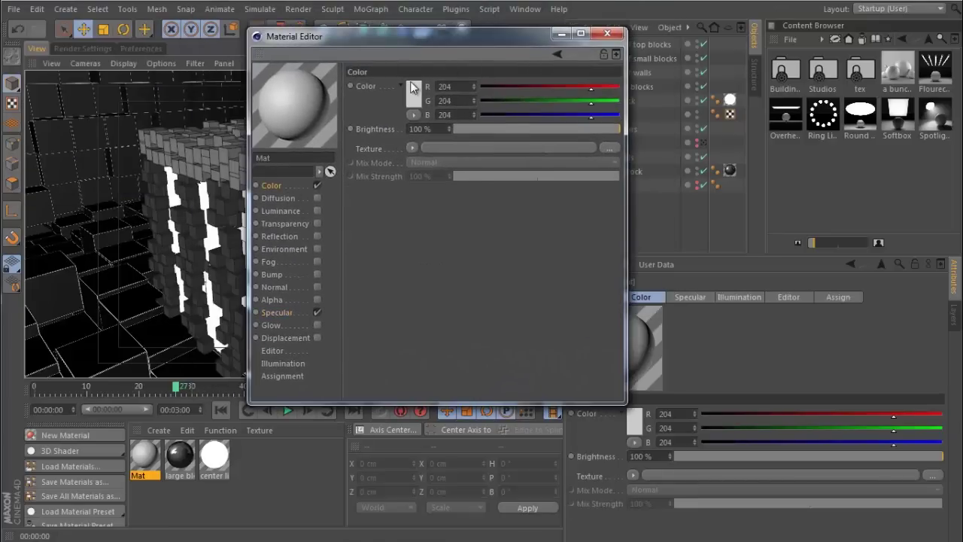
left_click(411, 88)
left_click(385, 147)
- Give Mat 35 % reflection and a specular highlight of 64 % width, 11 % height
left_click(317, 236)
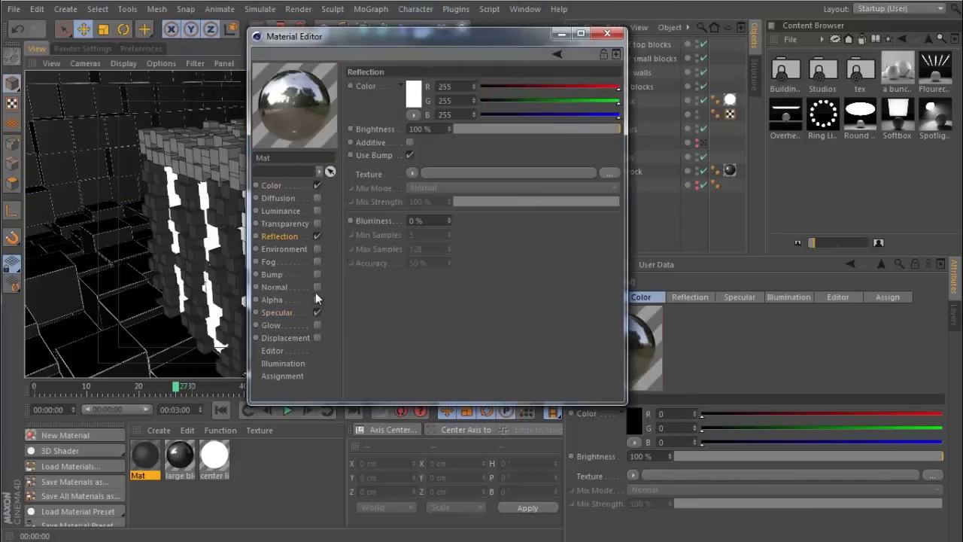
left_click(277, 312)
left_click_drag(495, 284, 560, 286)
left_click_drag(494, 303, 472, 302)
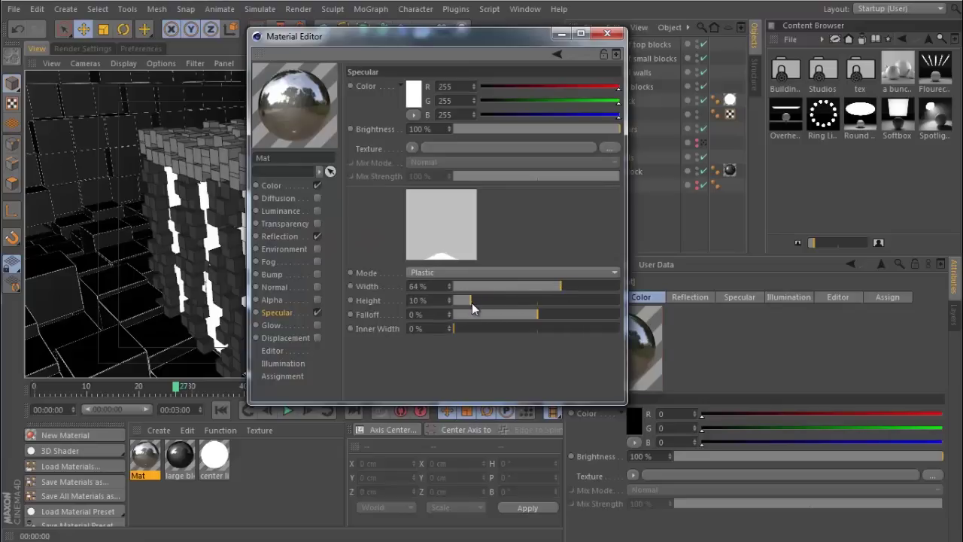
left_click(280, 236)
double_click(425, 128)
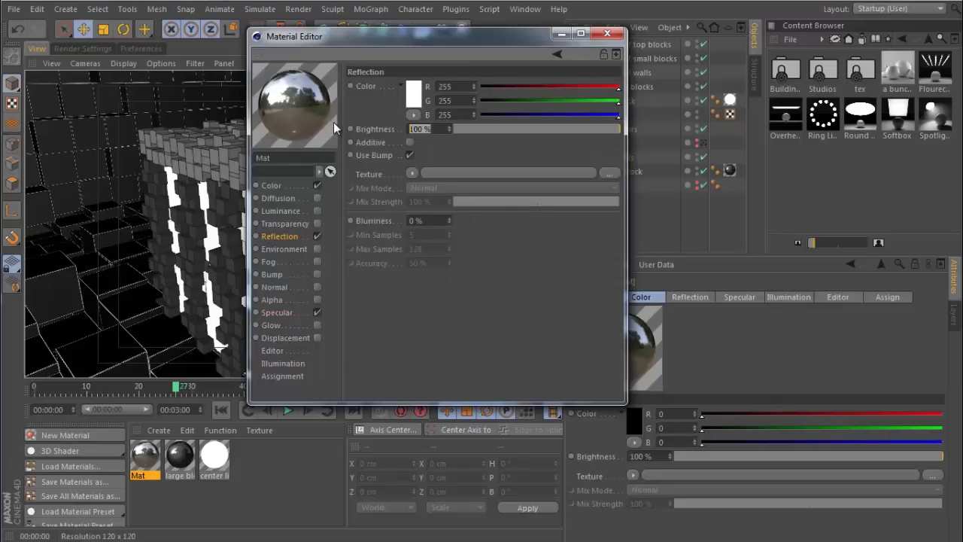
type("35")
key("Return")
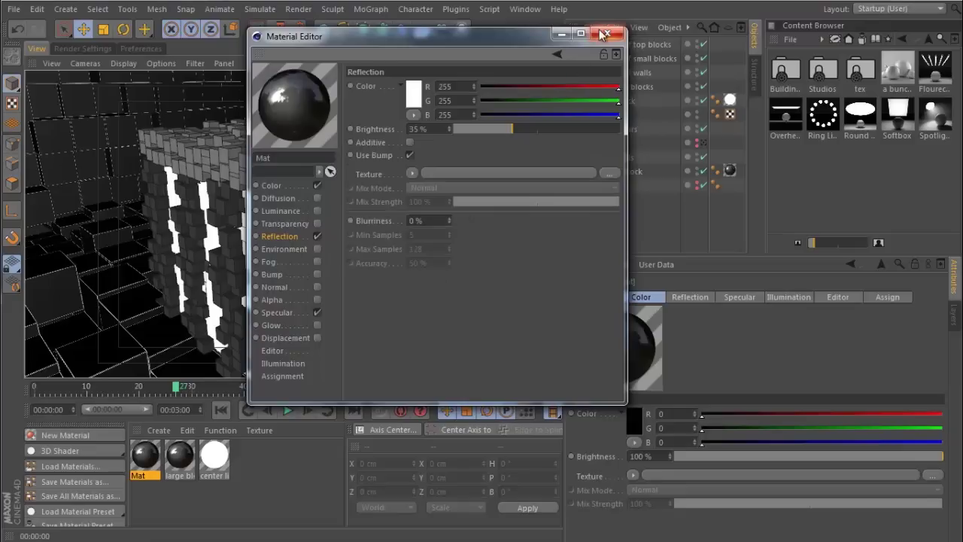
left_click(604, 34)
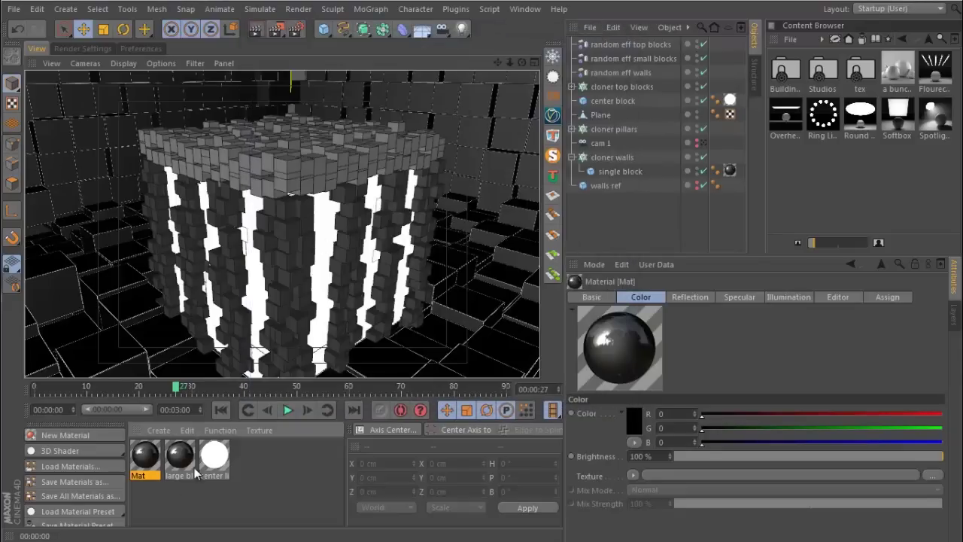
- Apply Mat to the pillars and top blocks, then render the view to check them
left_click_drag(155, 461, 231, 334)
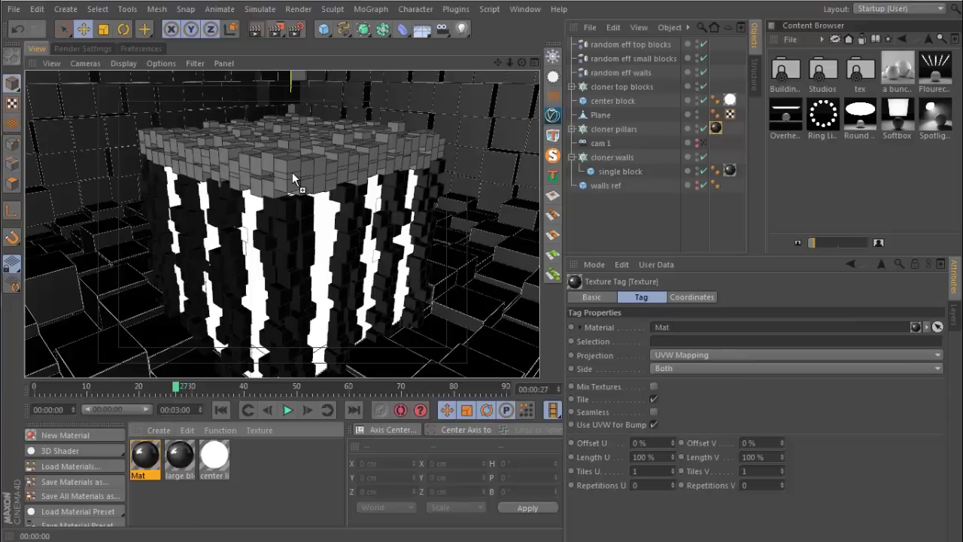
left_click_drag(293, 178, 294, 180)
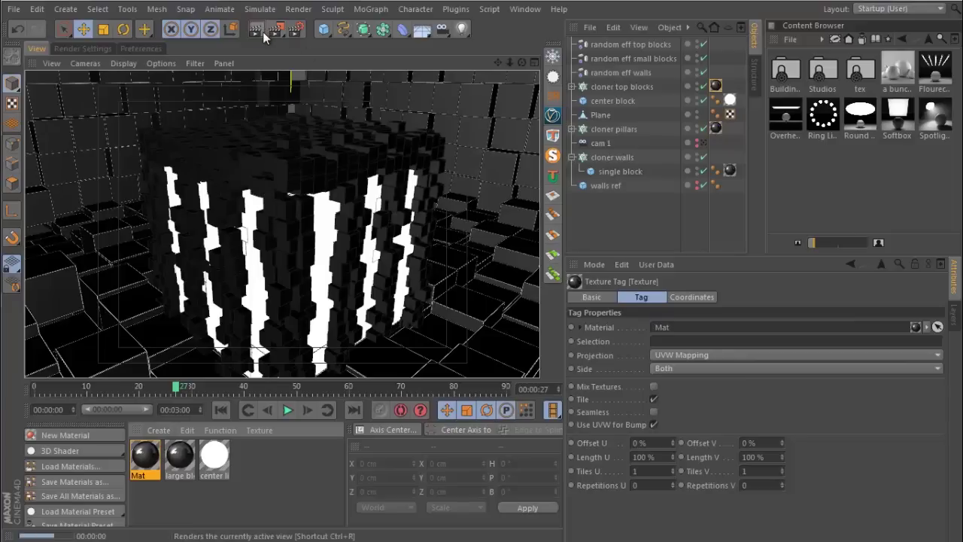
left_click(263, 32)
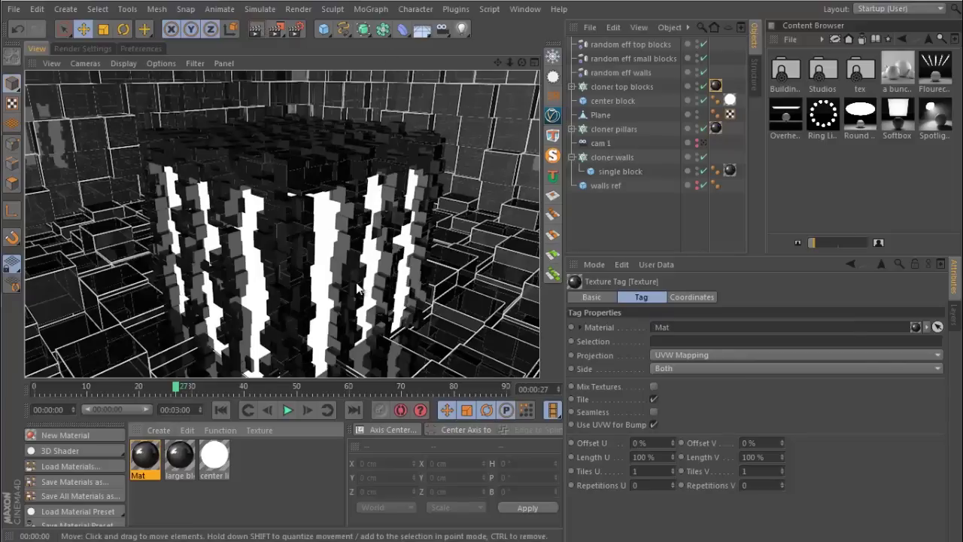
mouse_move(282, 271)
left_mouse_down("alt")
mouse_move(306, 193)
mouse_move(284, 224)
left_mouse_up("alt")
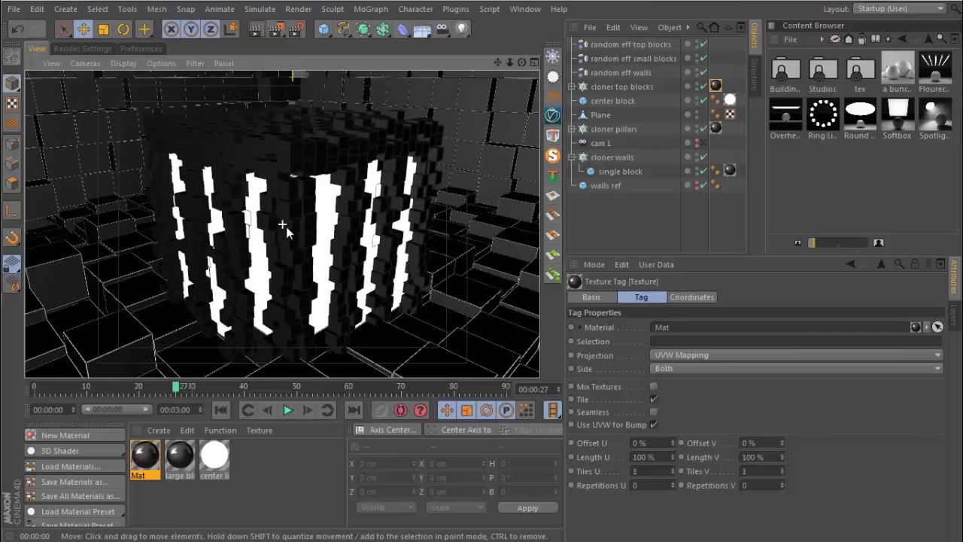
left_click(254, 32)
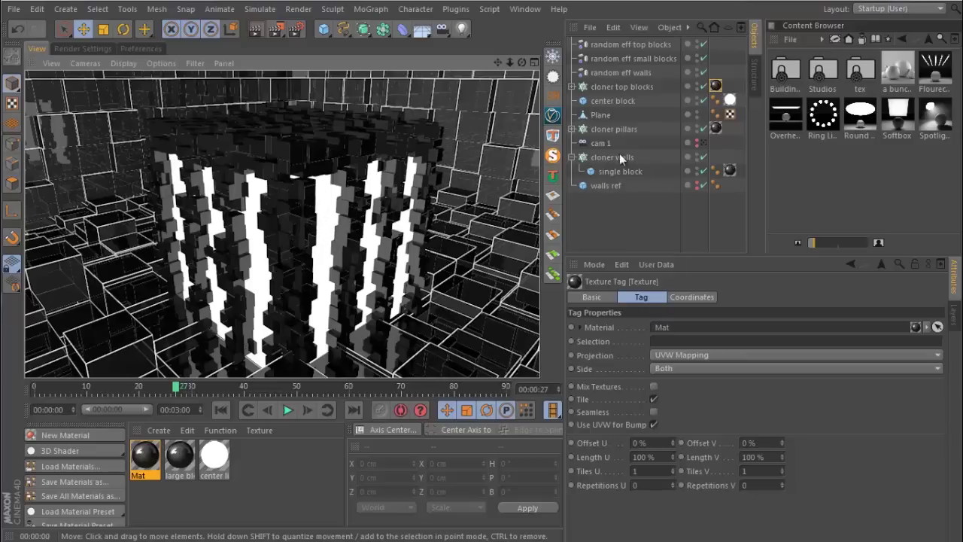
left_click_drag(660, 258, 660, 291)
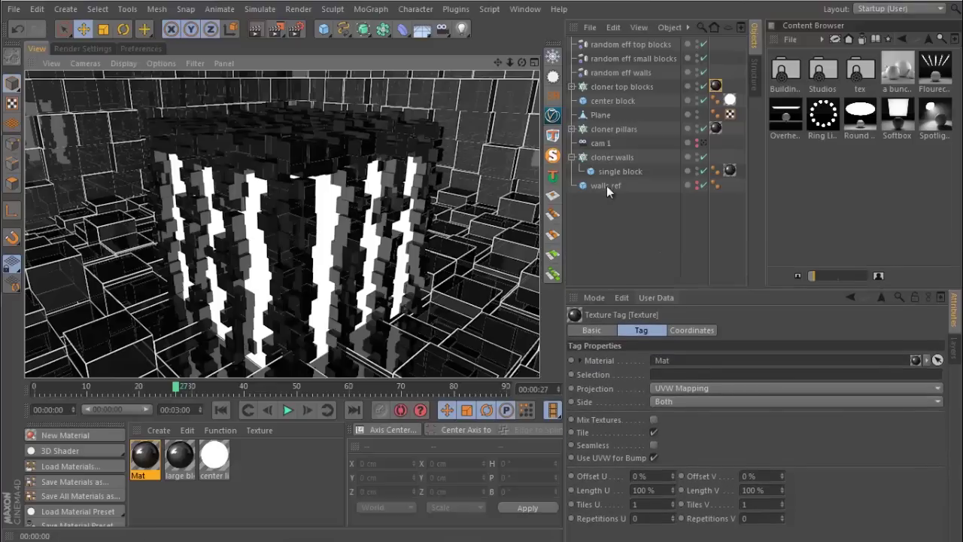
- Add a Compositing tag to cloner walls
left_click(610, 159)
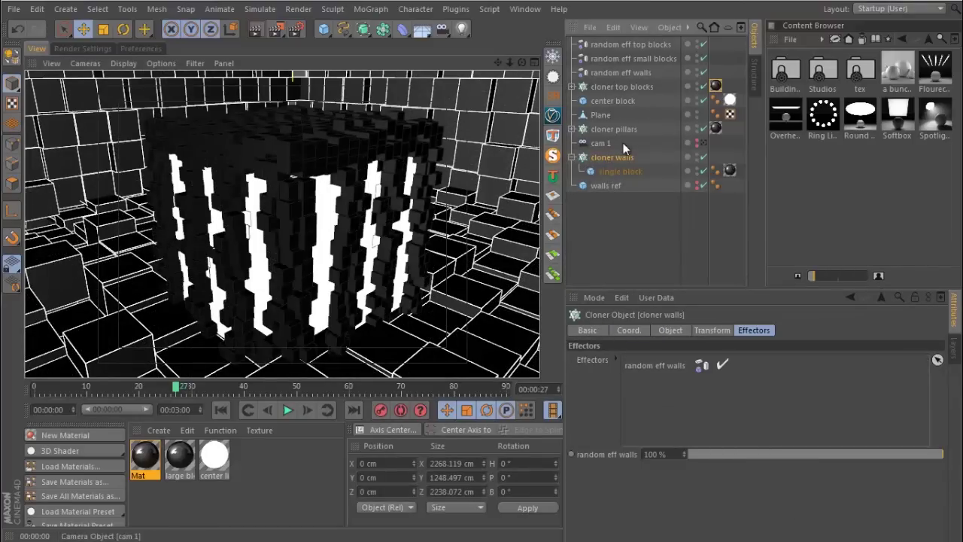
right_click(607, 159)
mouse_move(683, 44)
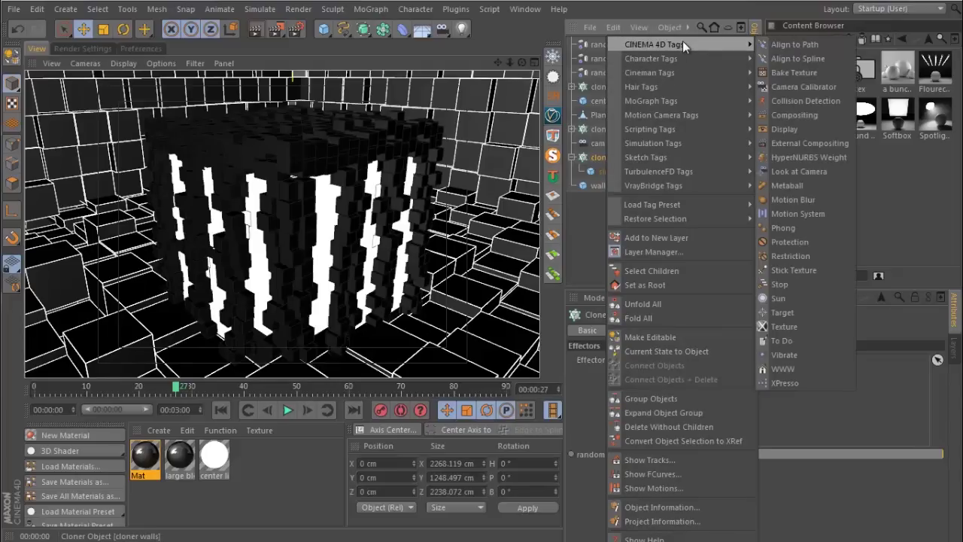
left_click(793, 114)
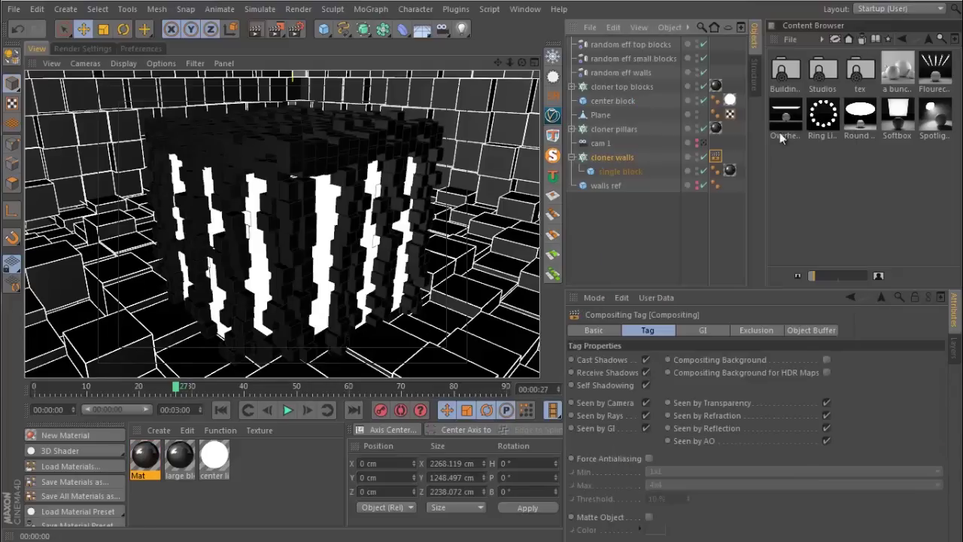
- Add cloner pillars and cloner top blocks to the tag's Exclusion list and render a check
left_click(758, 332)
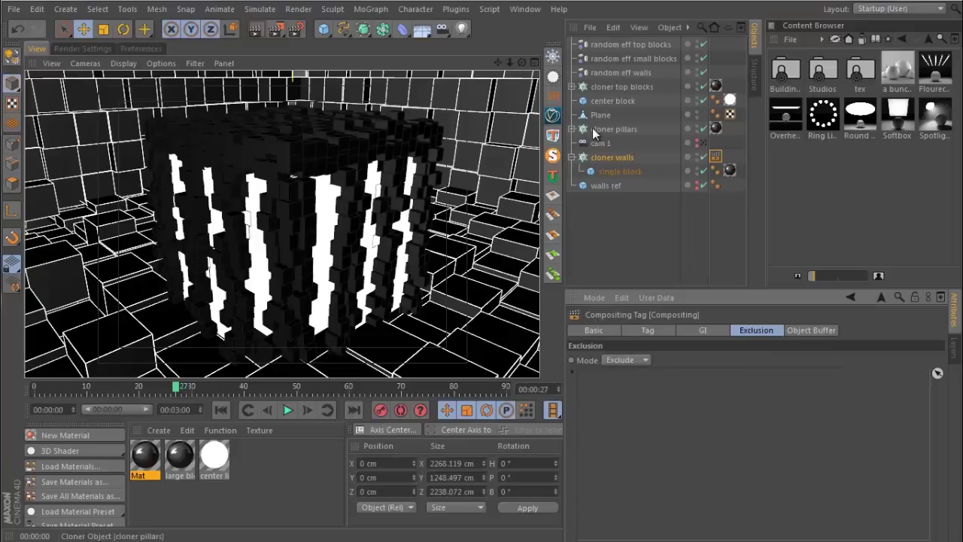
left_click_drag(594, 133, 666, 457)
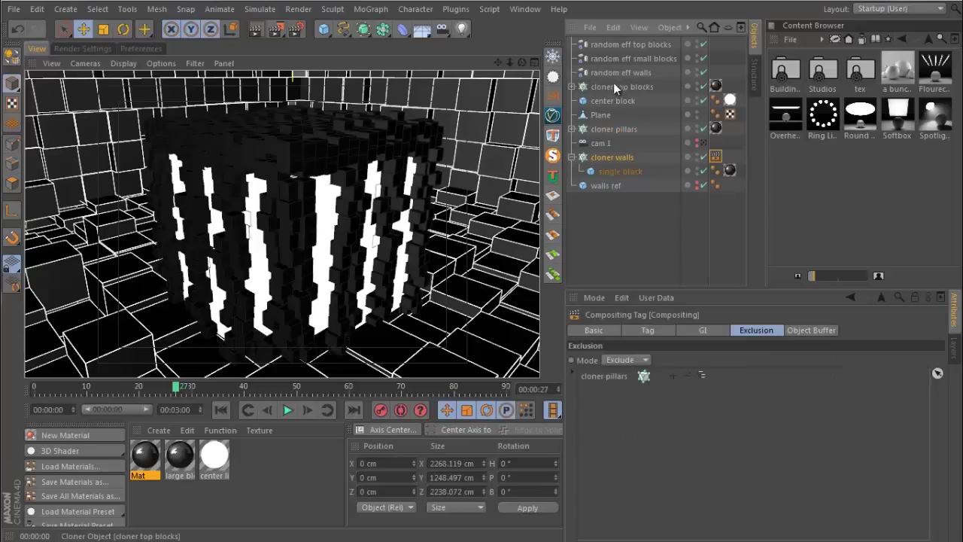
left_click_drag(613, 85, 653, 420)
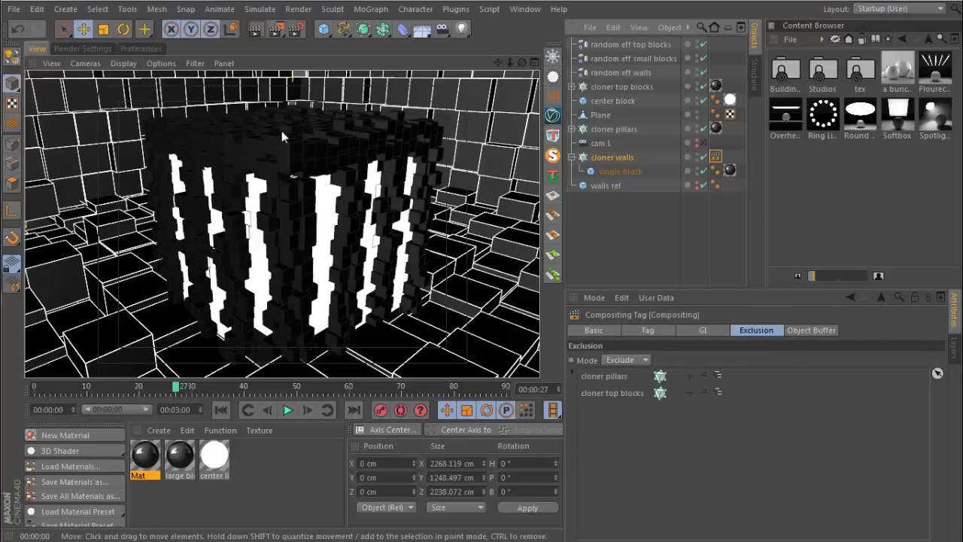
left_click(253, 28)
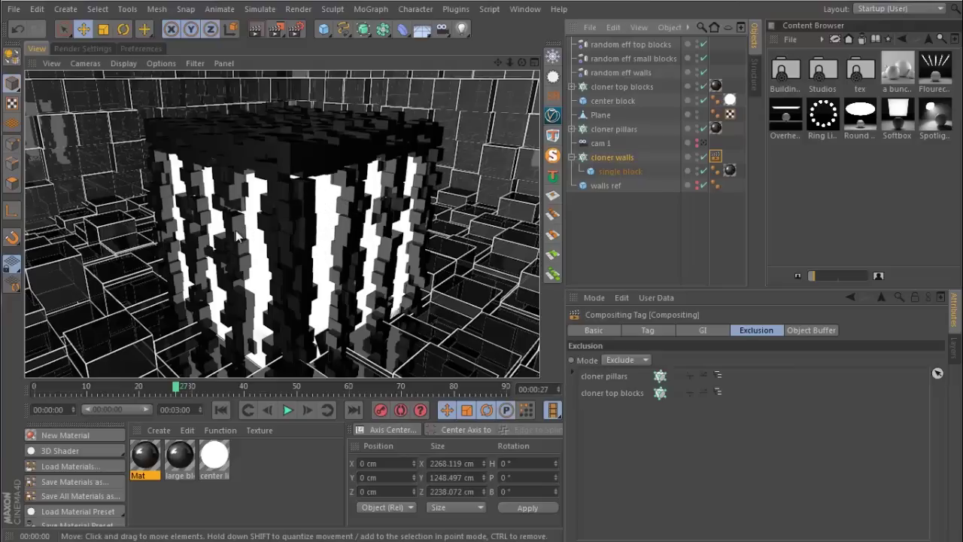
scroll(237, 237, "down", 5)
scroll(248, 249, "down", 2)
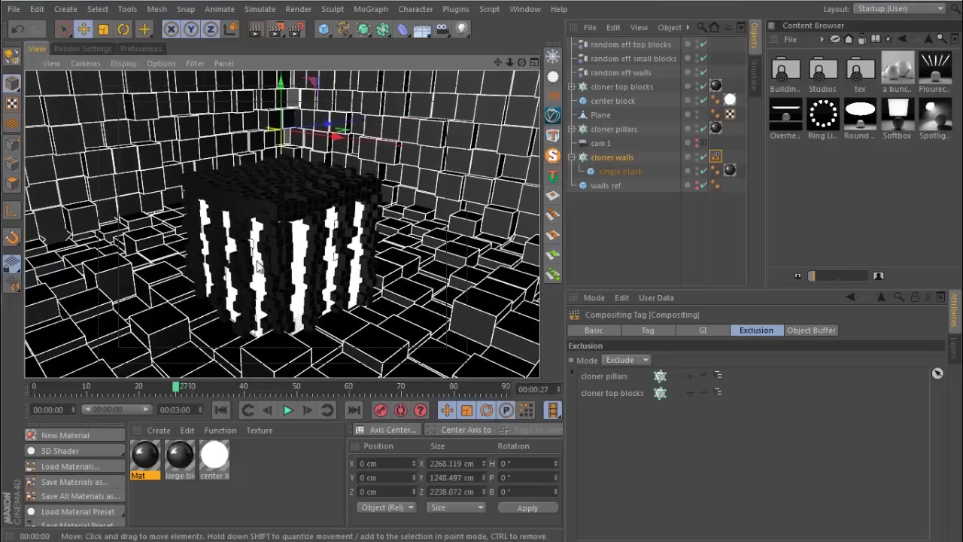
scroll(258, 266, "down", 2)
key("ctrl+shift+a")
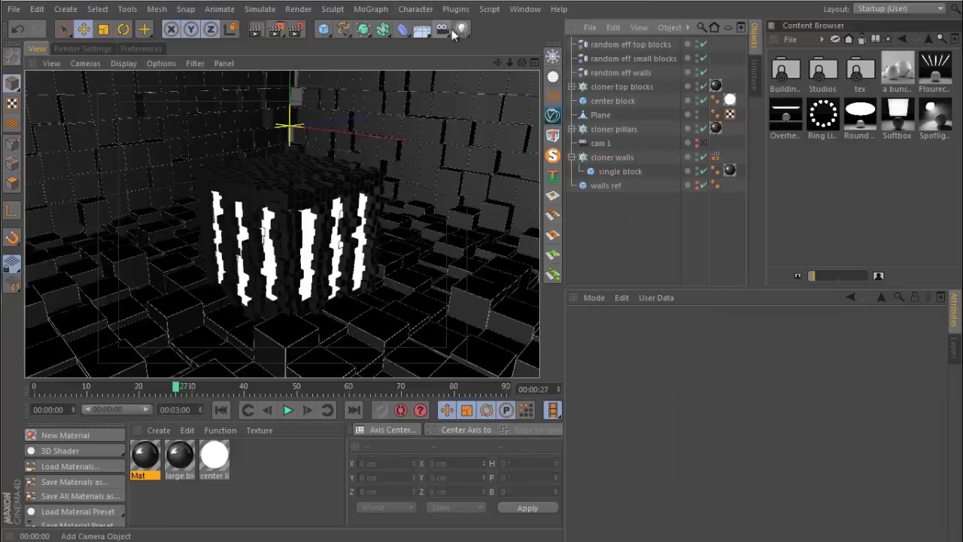
- Add an omni light above the central cube at Y 300 cm and test-render the view
left_click_drag(461, 30, 502, 48)
left_click(502, 48)
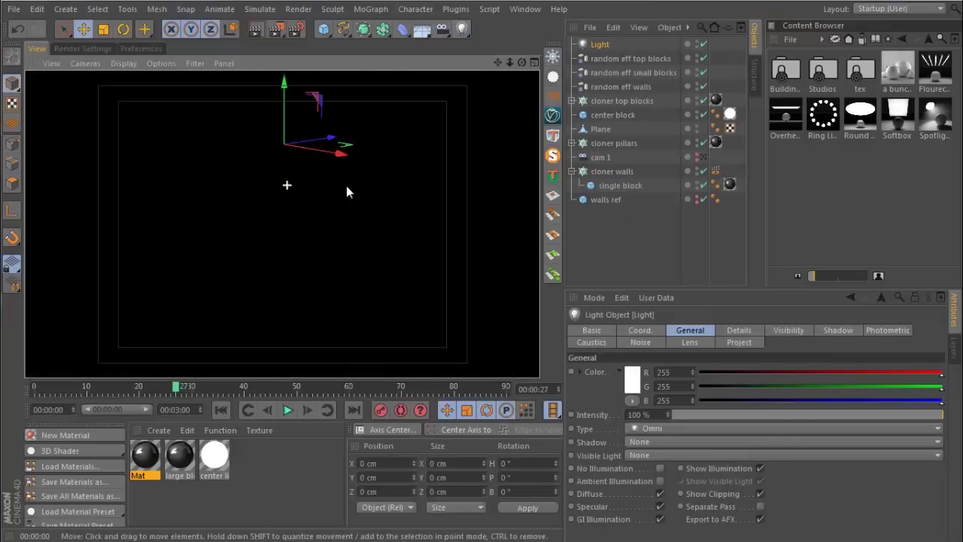
left_click_drag(346, 192, 299, 231, "alt")
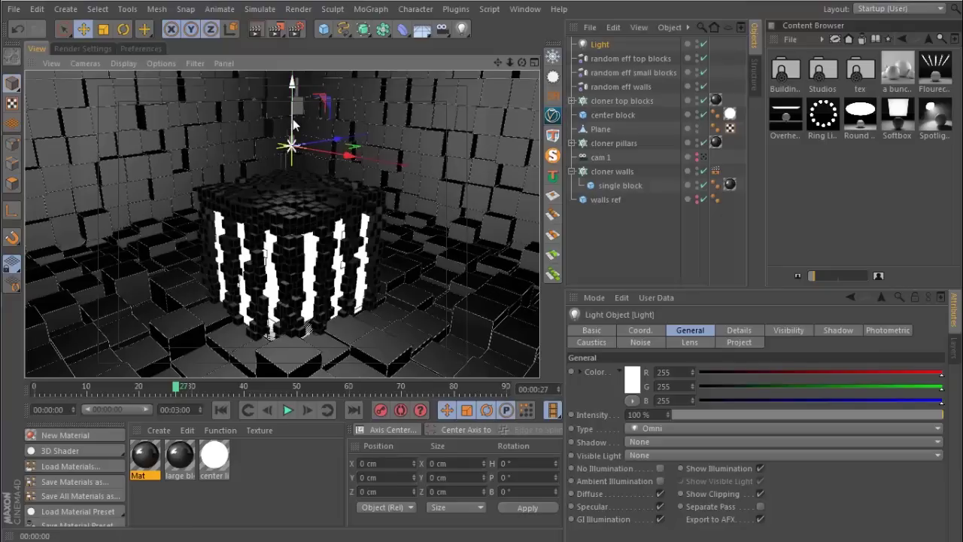
left_click_drag(293, 125, 292, 152)
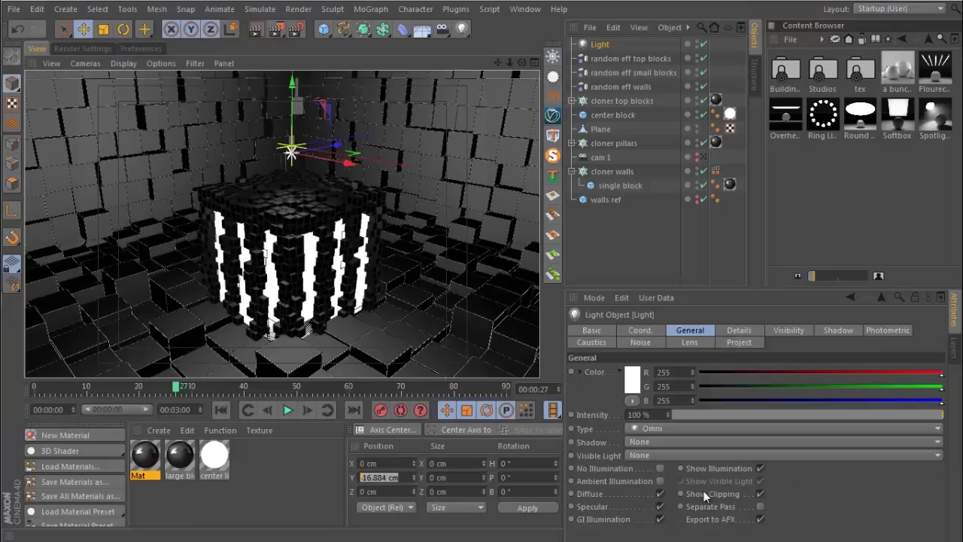
key("BackSpace")
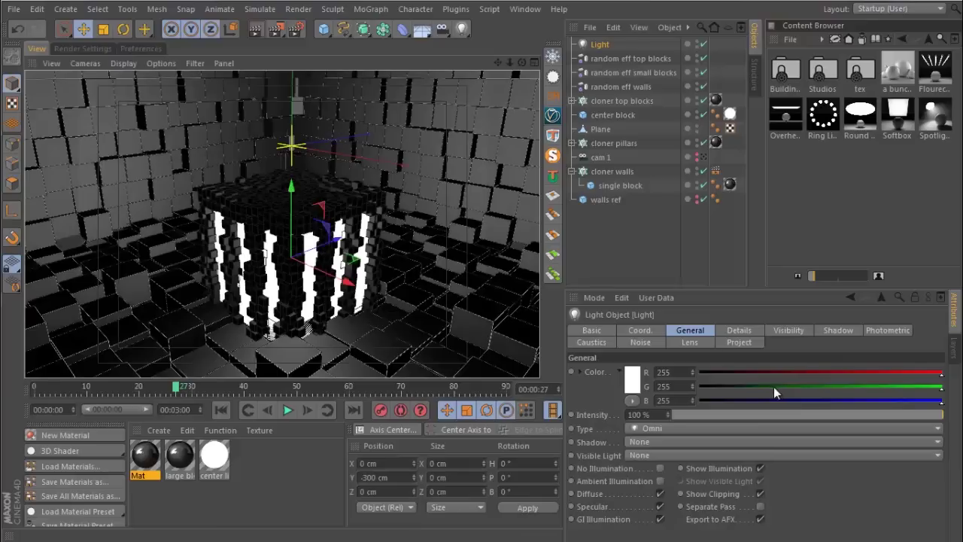
left_click(256, 30)
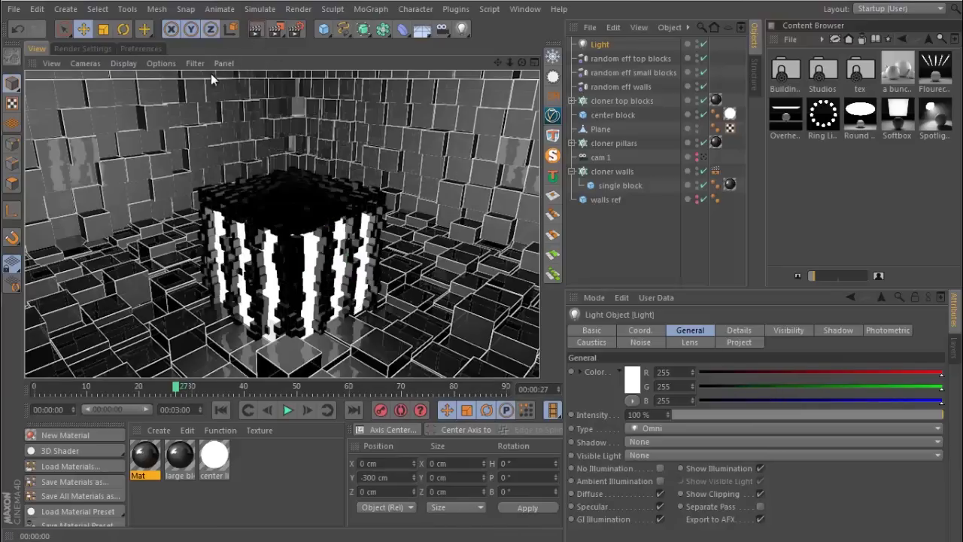
left_click(600, 44)
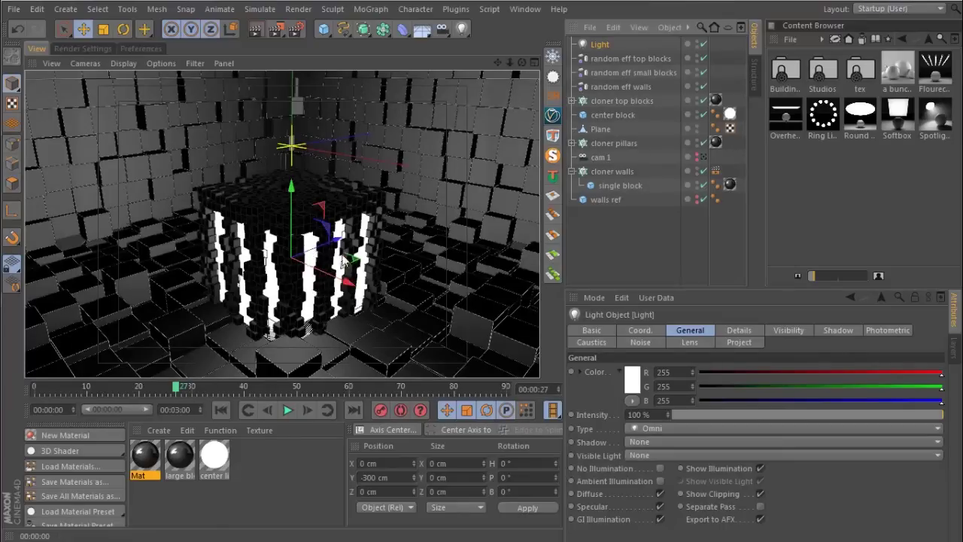
- Exclude center block from the light's illumination and test-render the result
left_click(755, 343)
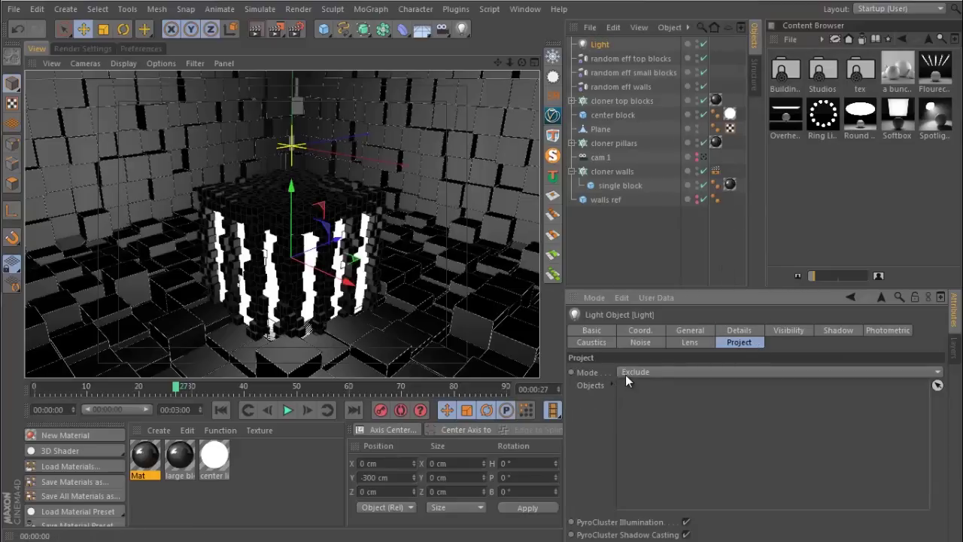
left_click_drag(619, 117, 638, 422)
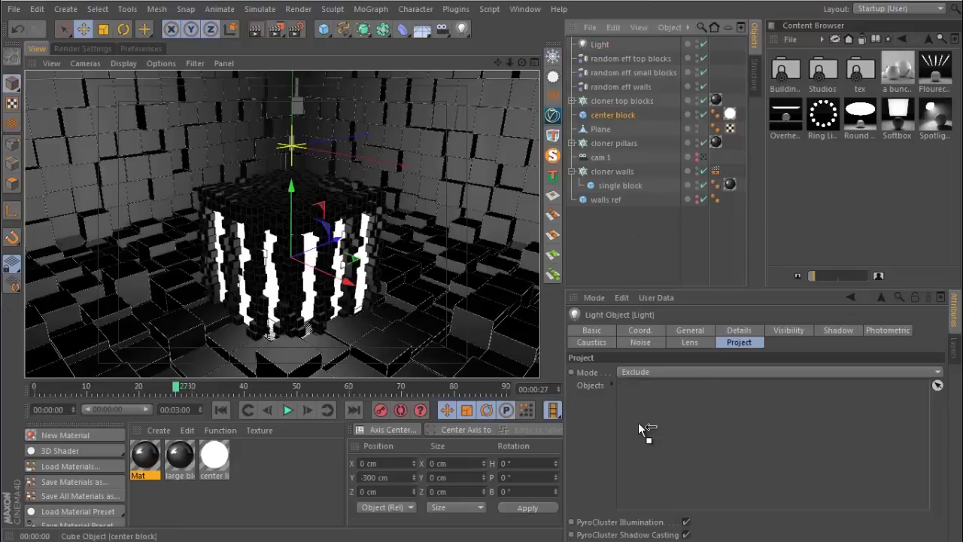
left_click(264, 30)
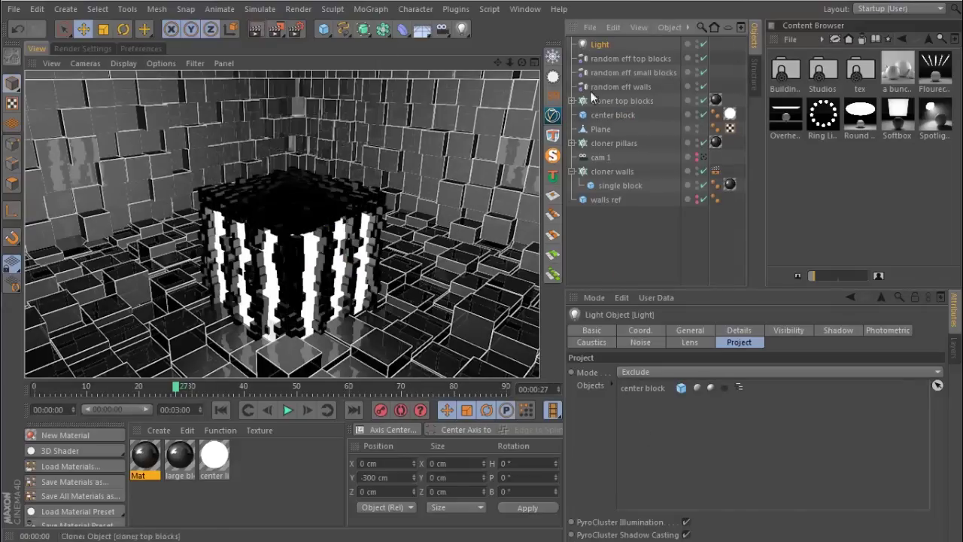
- Try Shadow Maps (Soft), then set the light's shadow type to None and re-render
left_click(690, 330)
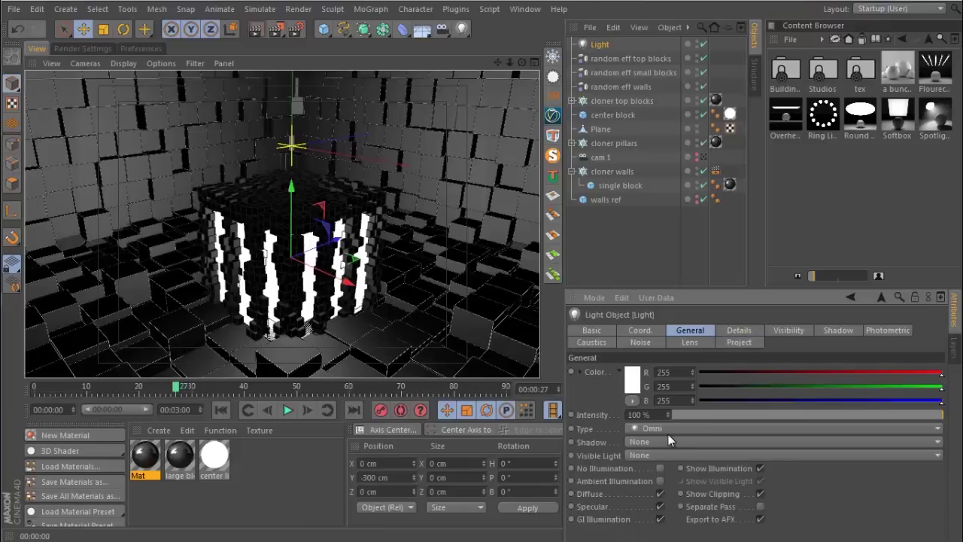
left_click(659, 442)
left_click(669, 471)
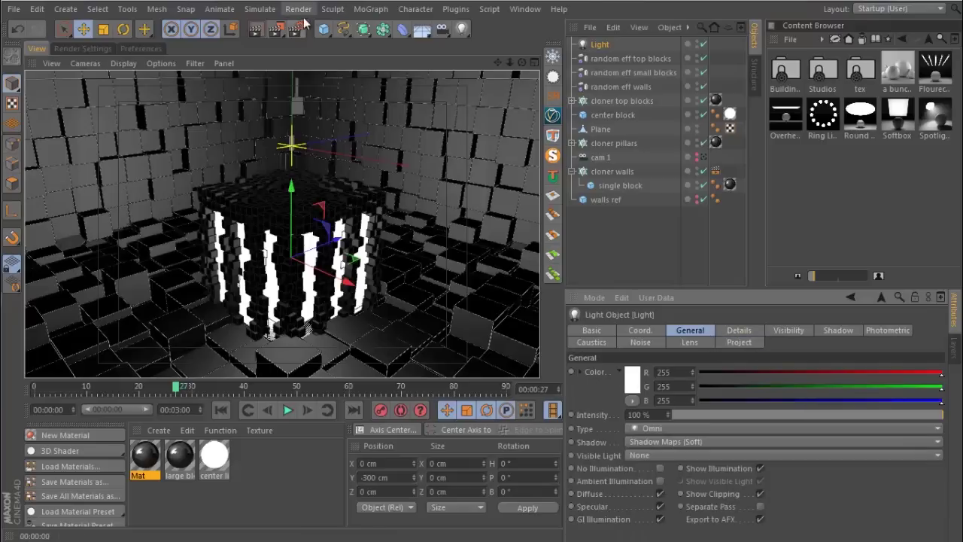
left_click(258, 30)
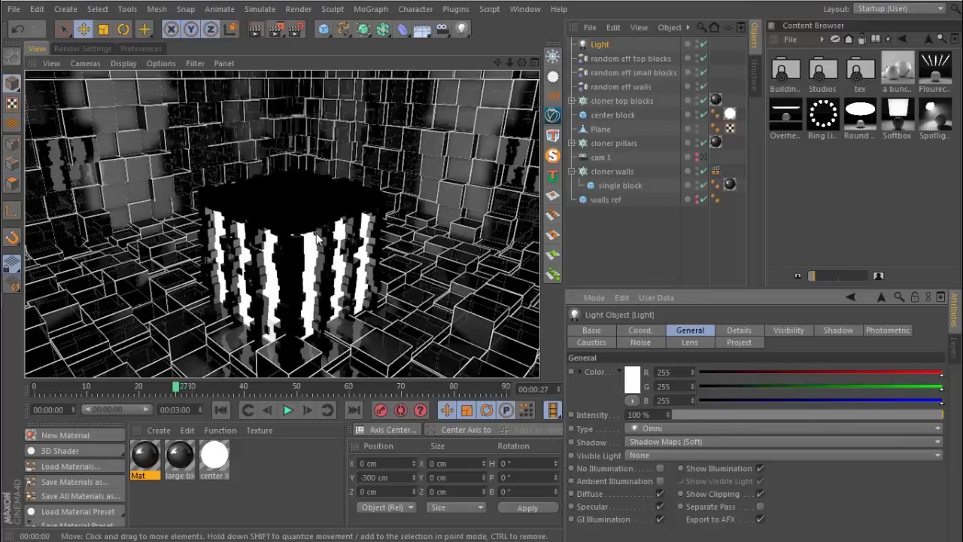
left_click(659, 443)
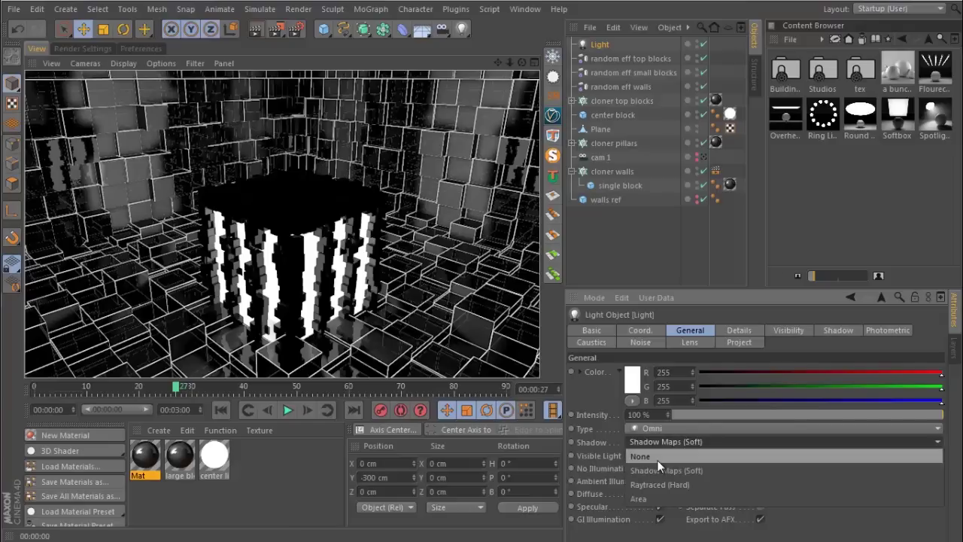
left_click(657, 457)
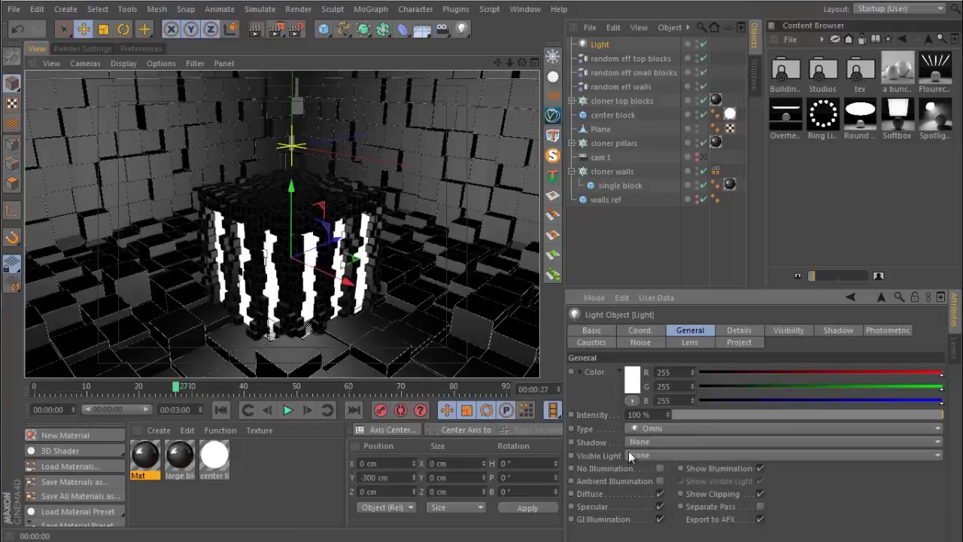
left_click(255, 33)
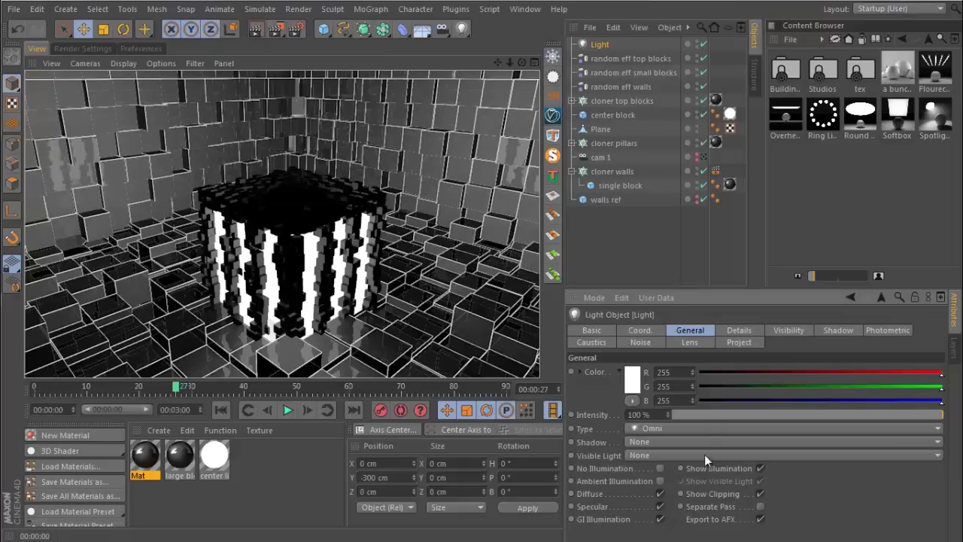
- Set the light's Visible Light to Volumetric and frame the room through cam 1
left_click(649, 456)
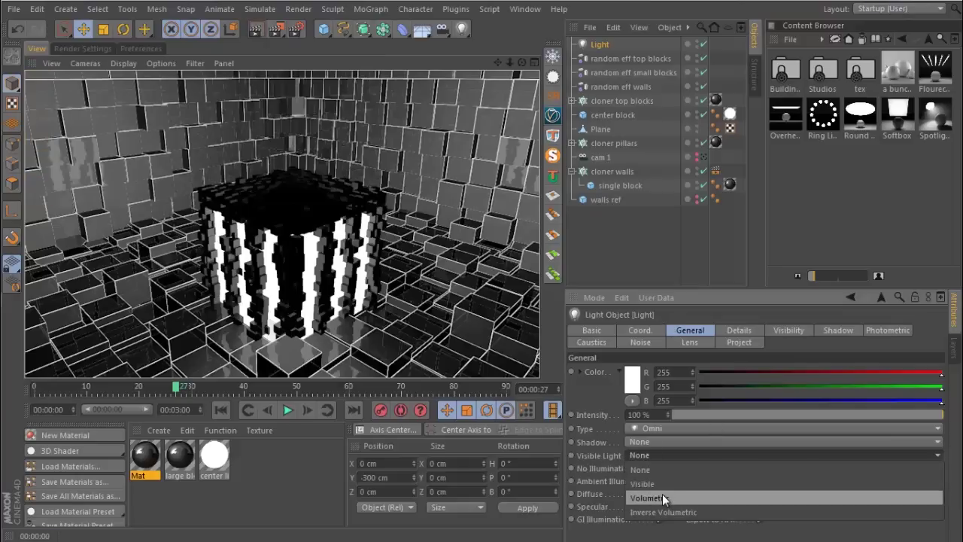
left_click(662, 498)
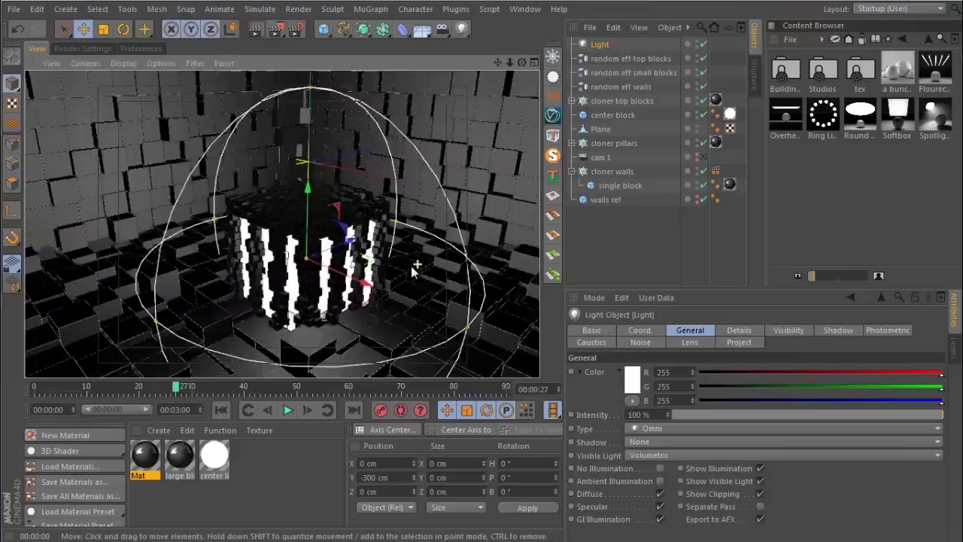
scroll(395, 276, "up", 5)
scroll(396, 276, "up", 3)
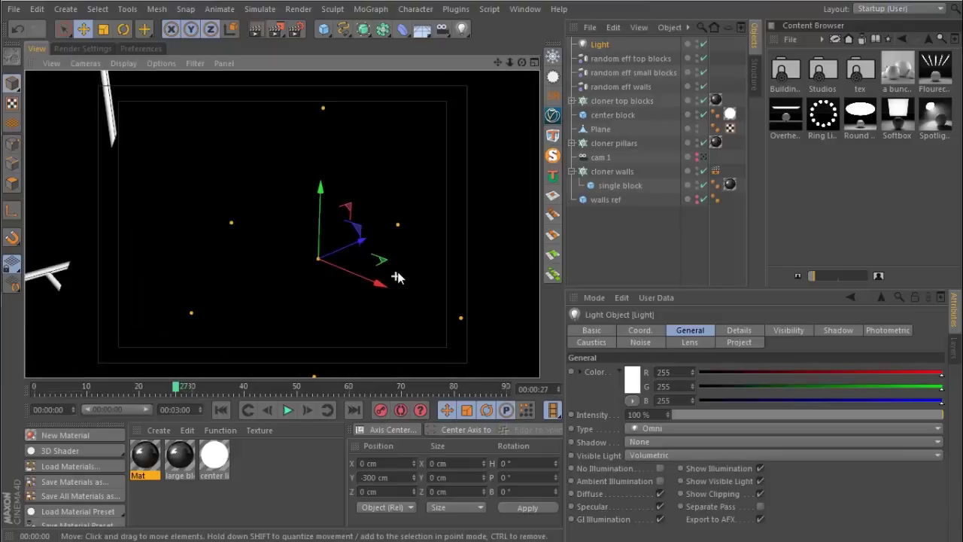
scroll(397, 275, "up", 2)
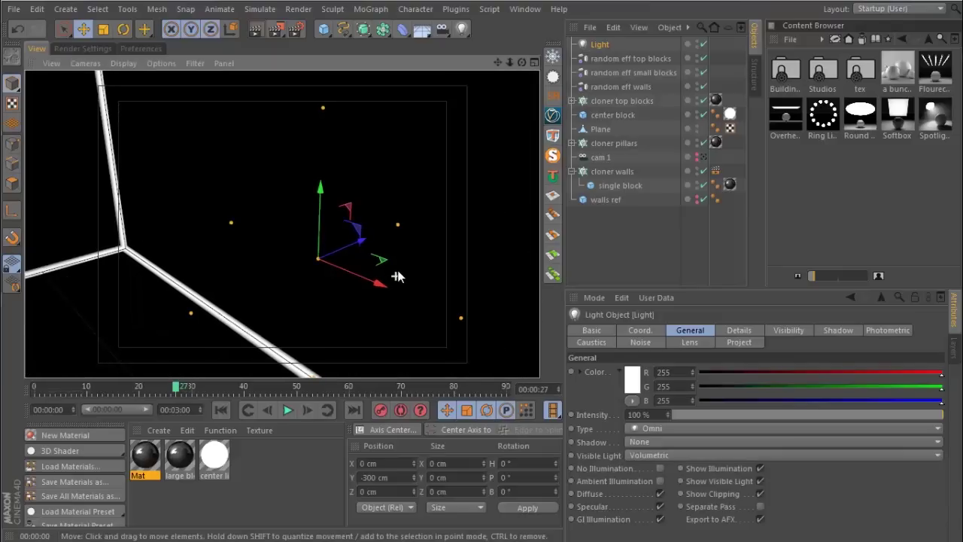
left_click(704, 157)
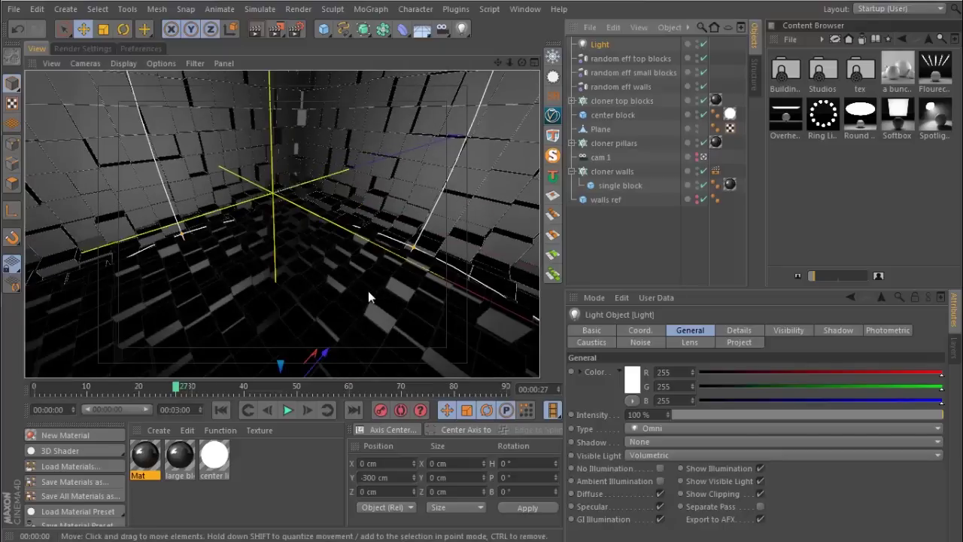
left_click_drag(368, 291, 449, 282, "alt")
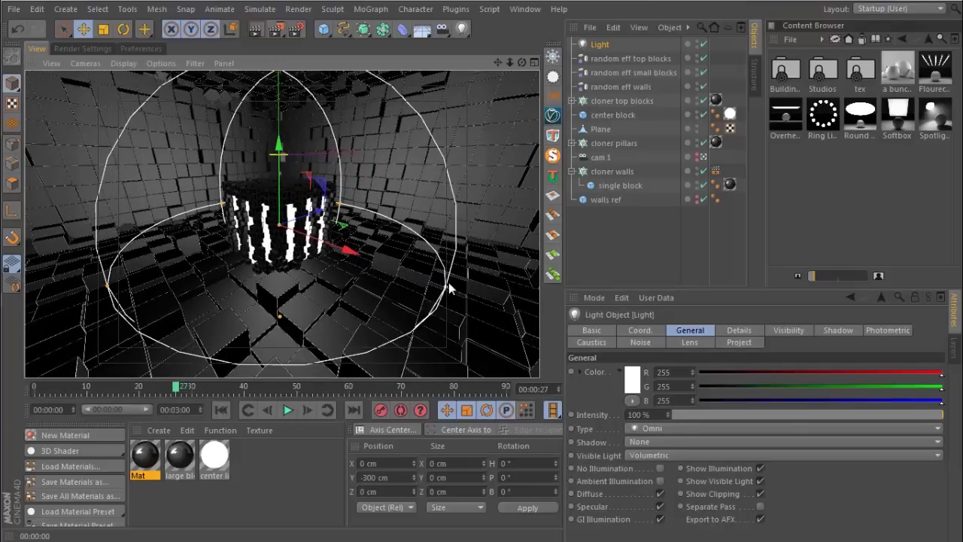
left_click_drag(361, 173, 301, 98, "alt")
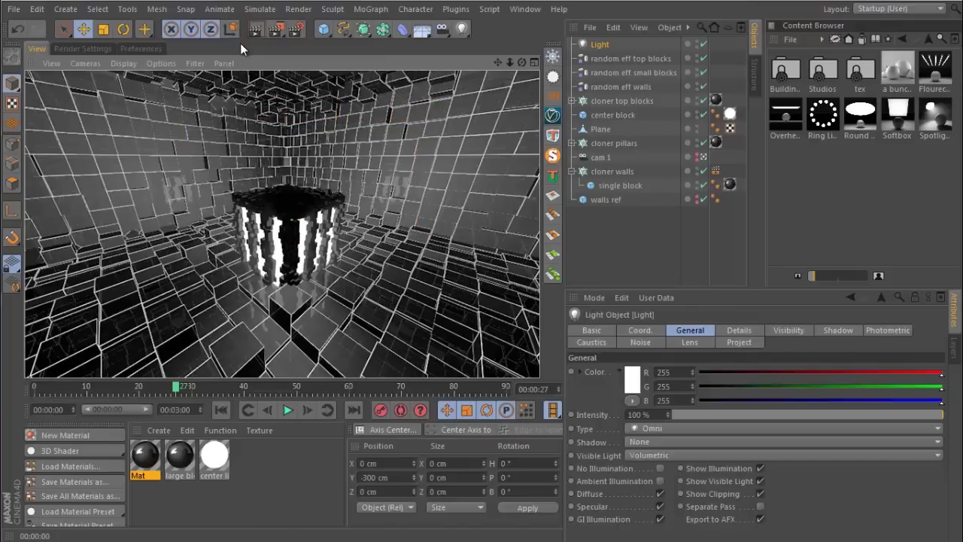
- Switch Visible Light to Visible and render the cam 1 view
left_click(664, 453)
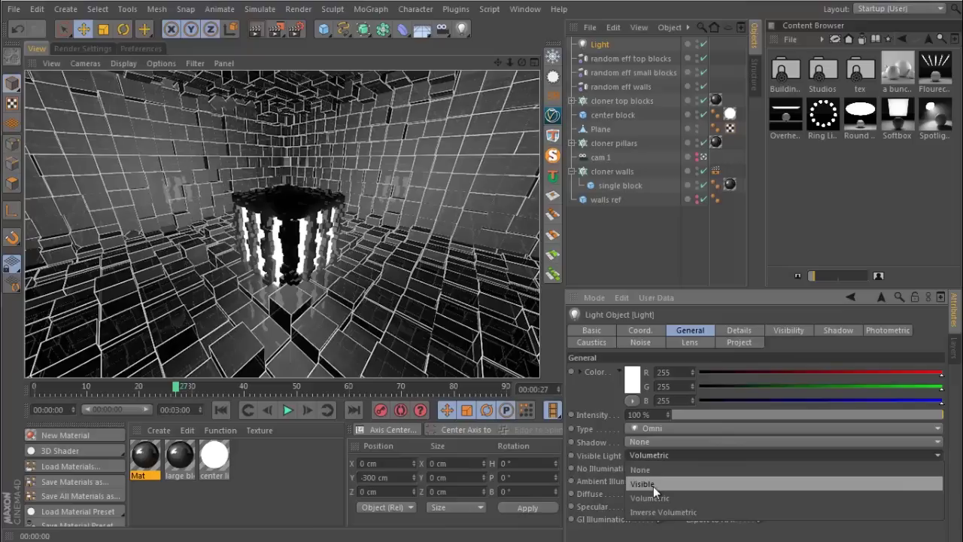
left_click(653, 485)
left_click(258, 29)
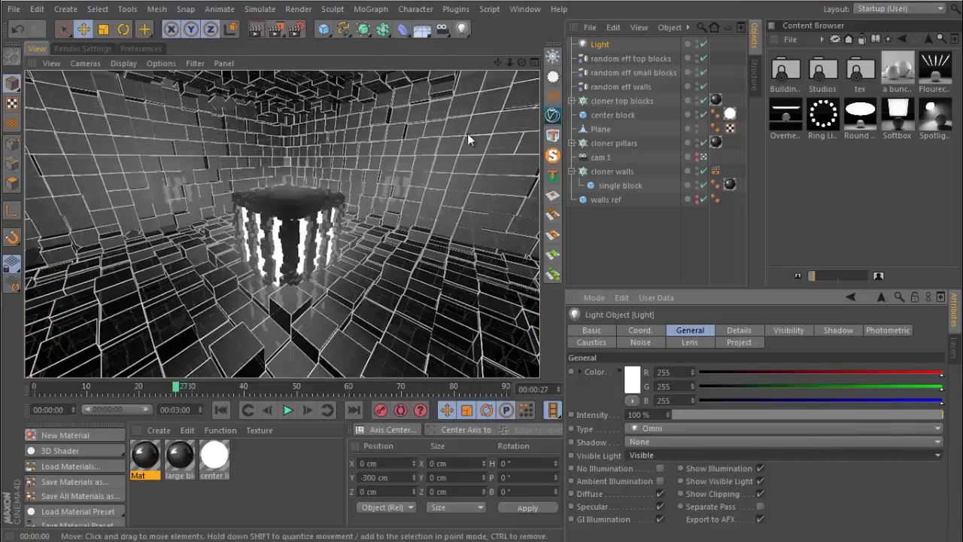
left_click(742, 335)
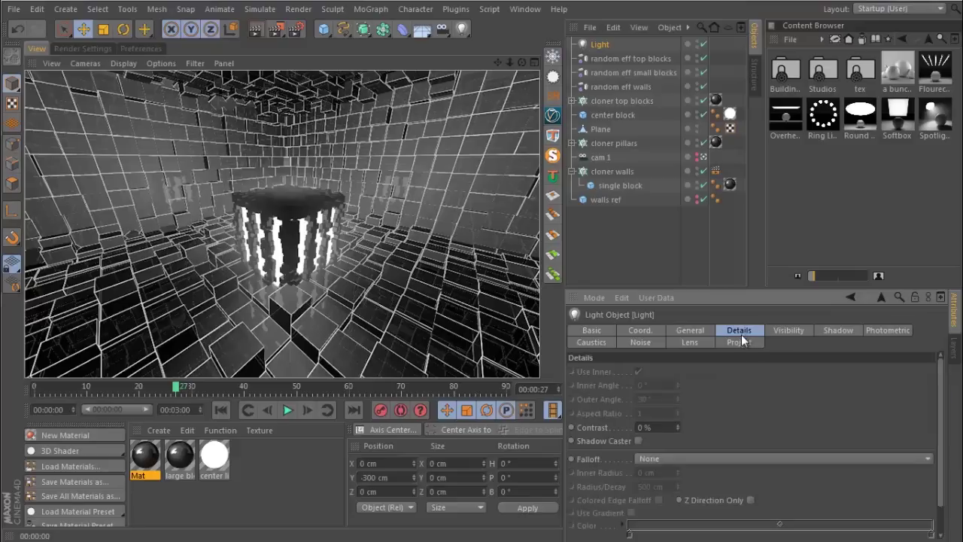
left_click(659, 460)
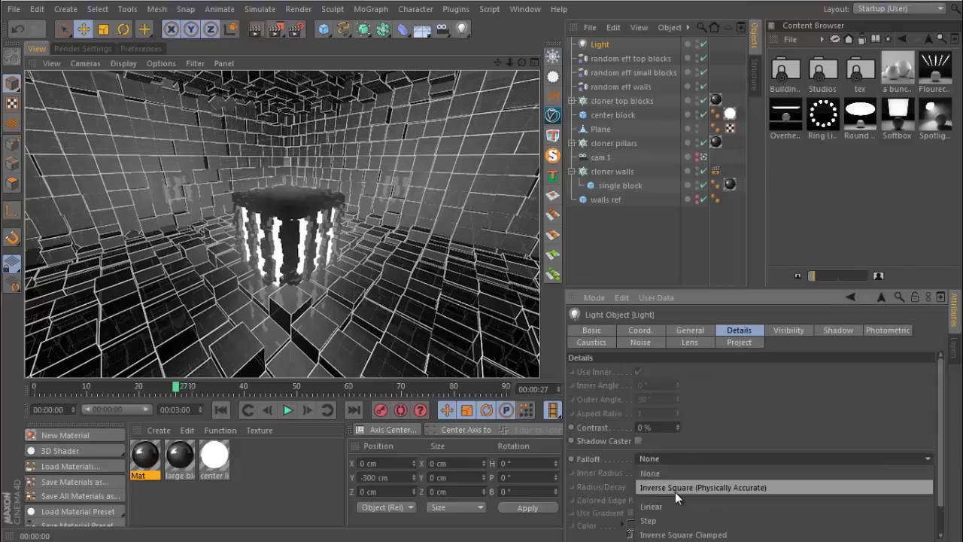
left_click(677, 493)
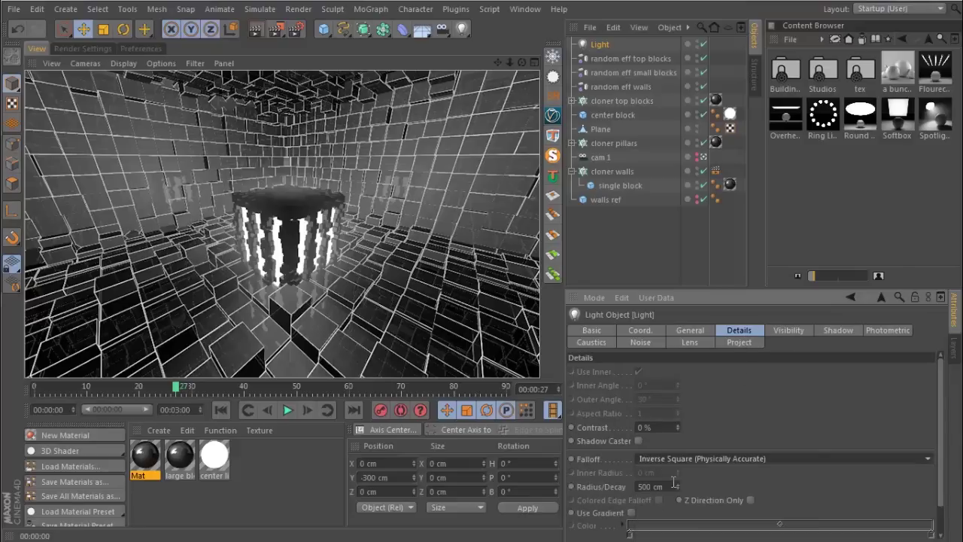
mouse_move(463, 311)
left_mouse_down()
mouse_move(424, 298)
mouse_move(450, 300)
mouse_move(426, 287)
mouse_move(452, 296)
left_mouse_up()
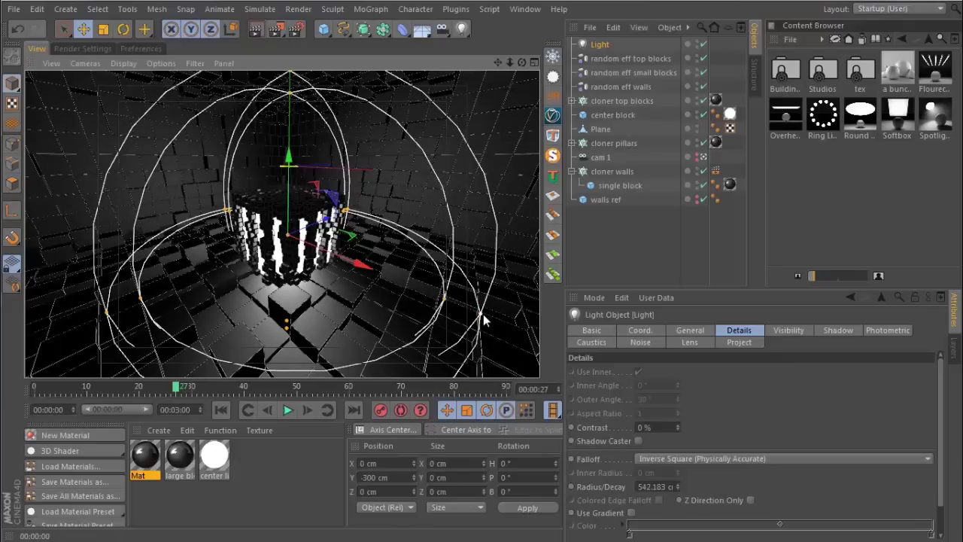
left_click(258, 29)
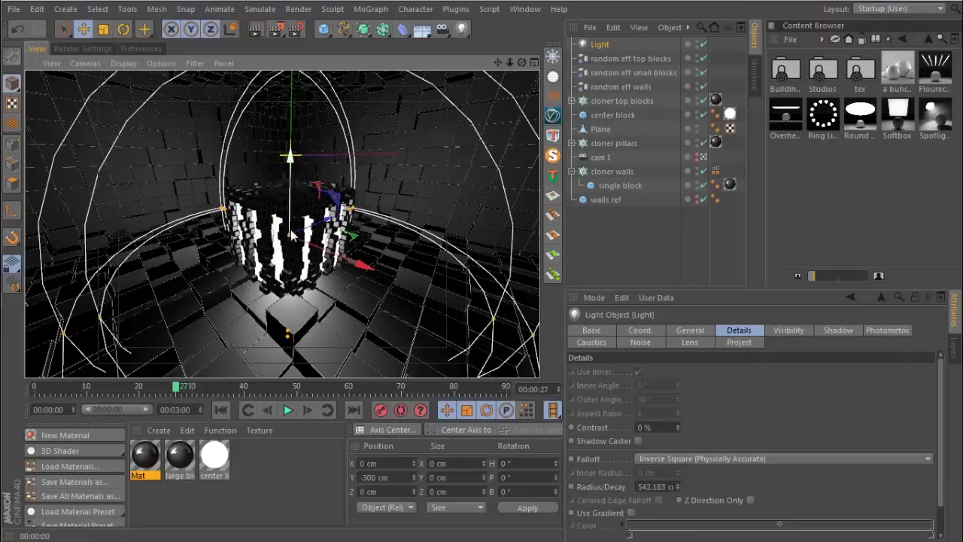
left_click_drag(304, 226, 353, 259, "alt")
- Give cam 1 center block as Focus Object and enable DOF Map Rear Blur
left_click(570, 245)
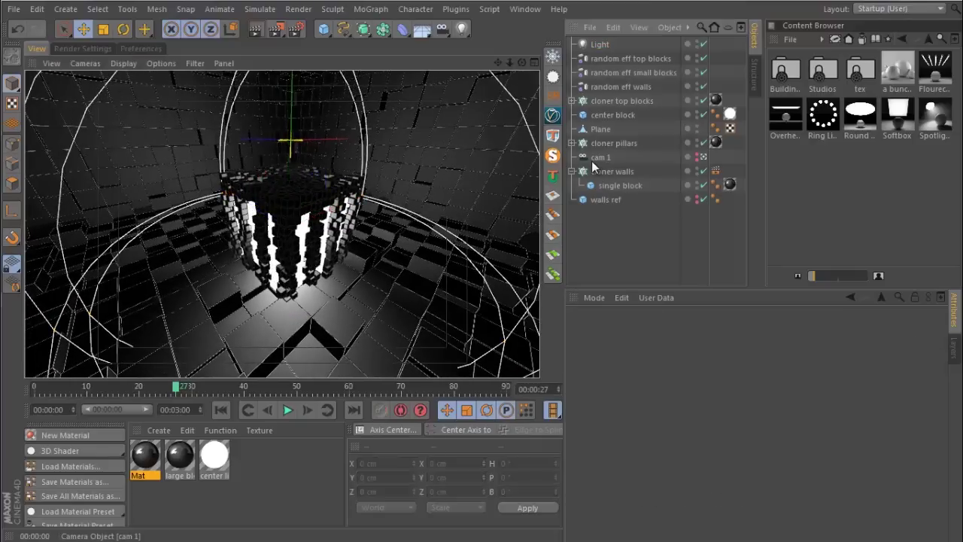
left_click(599, 157)
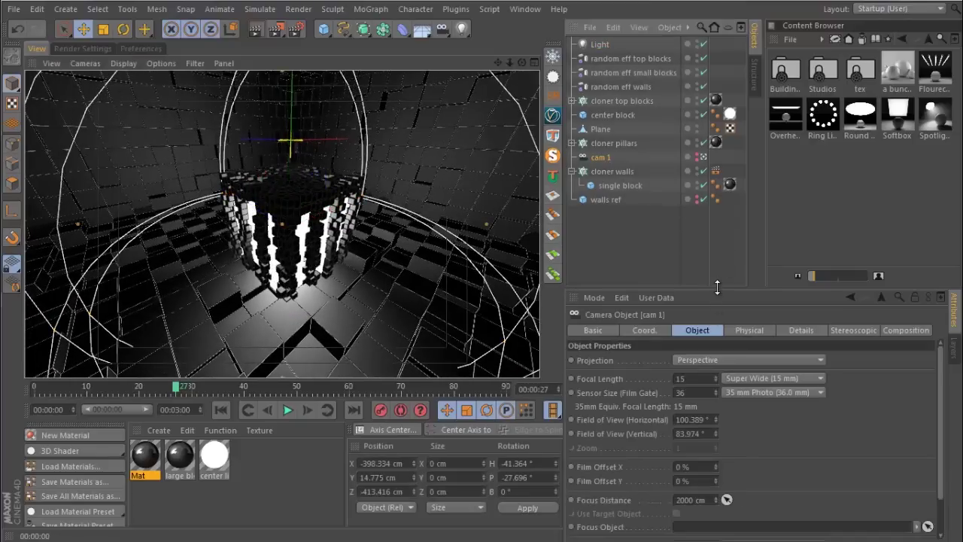
left_click_drag(717, 287, 715, 214)
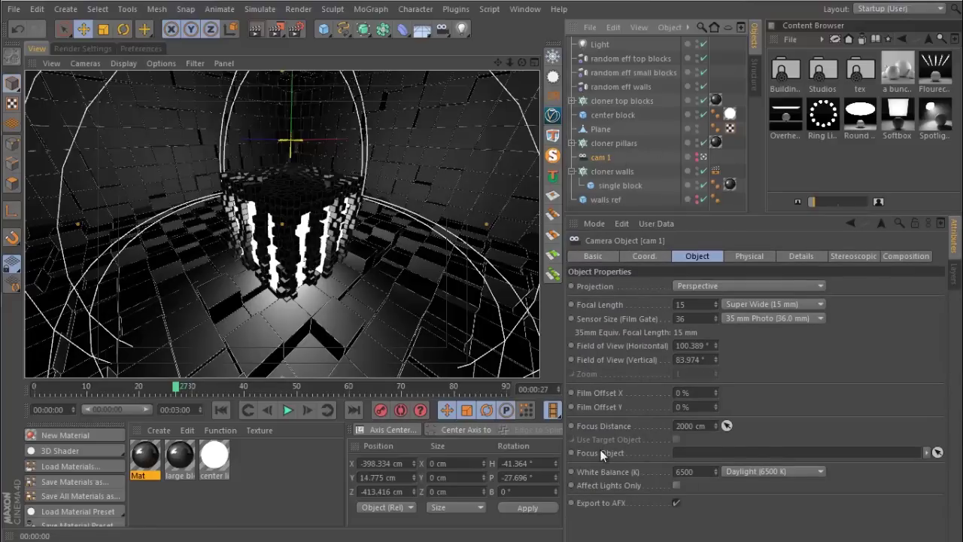
left_click_drag(624, 116, 749, 455)
left_click(811, 257)
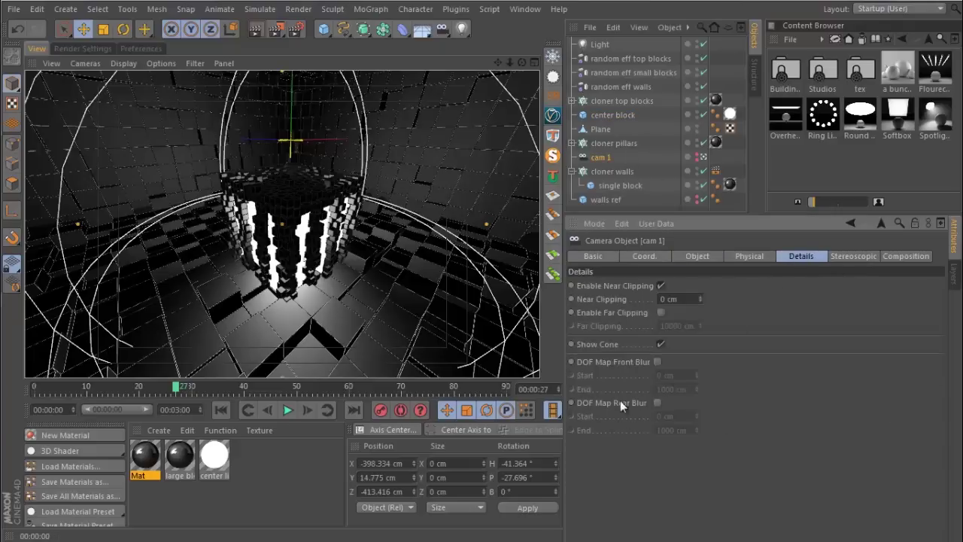
left_click(658, 403)
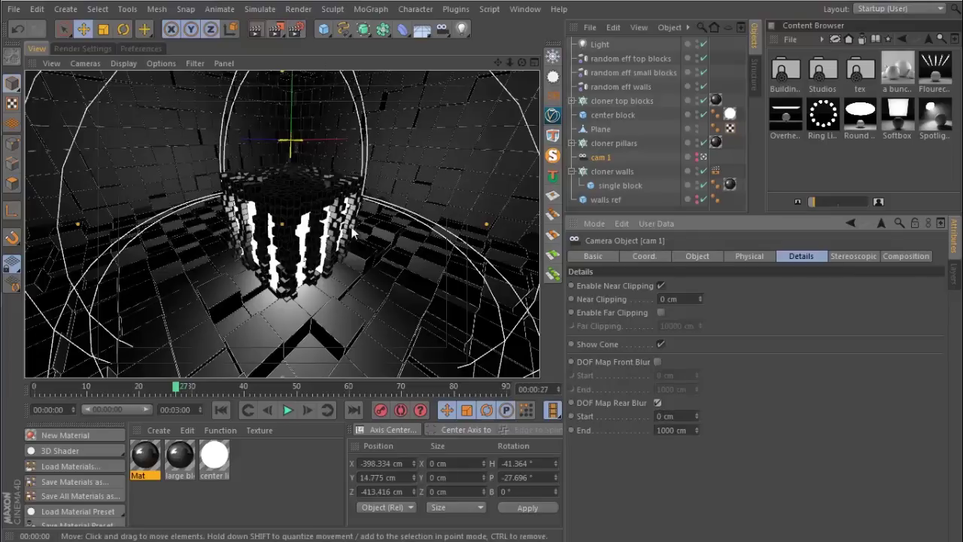
left_click(299, 32)
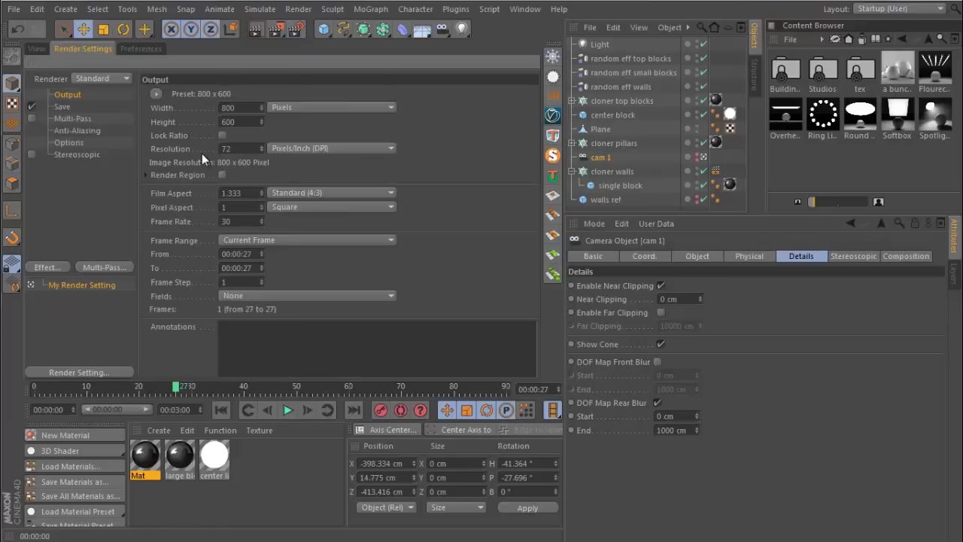
- Add the Depth of Field effect in Render Settings
left_click(102, 268)
left_click(129, 267)
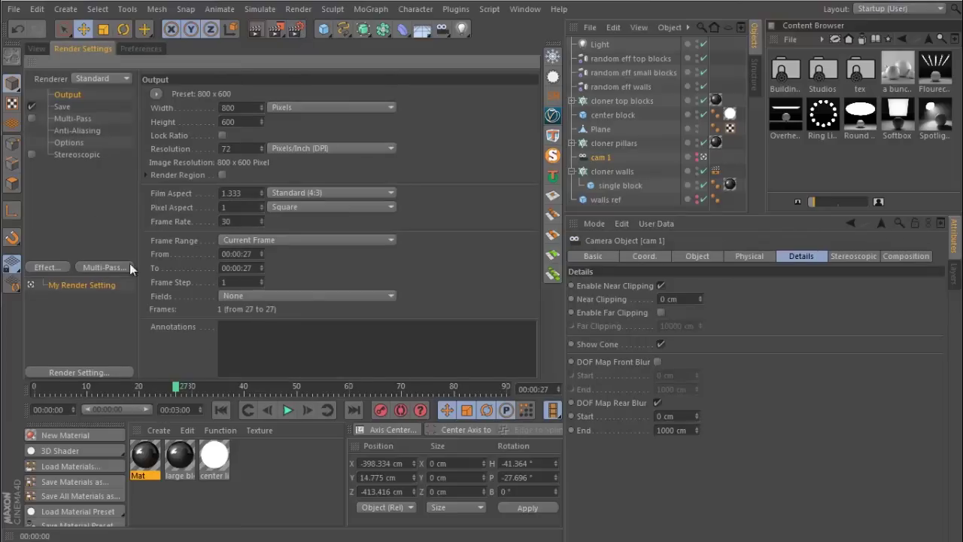
left_click(78, 220)
left_click(46, 267)
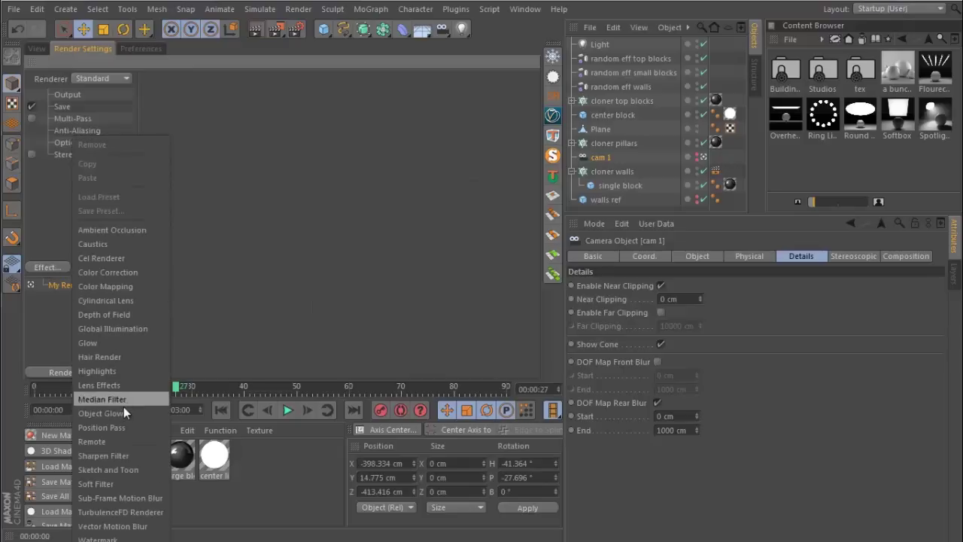
left_click(124, 315)
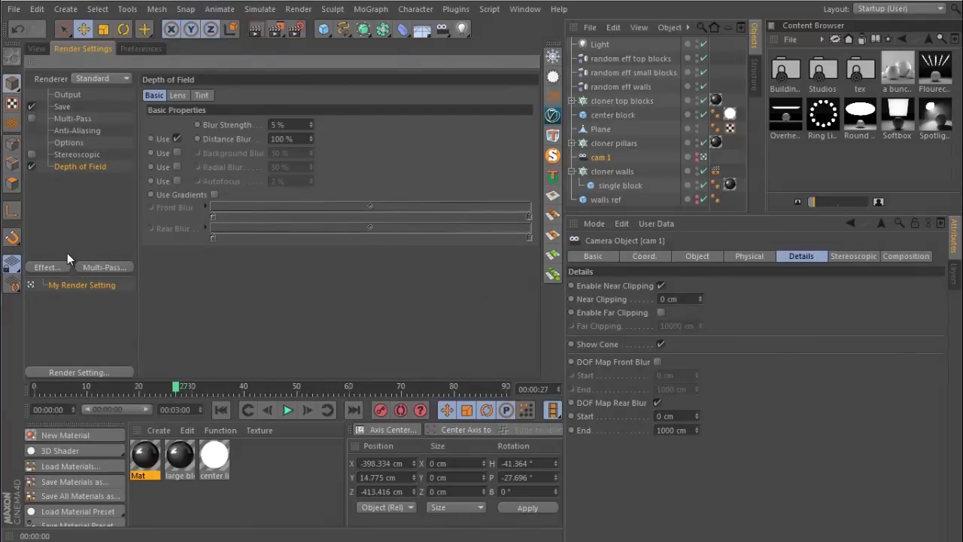
- Set the Depth of Field Blur Strength to 10 % and return to the scene view
left_click(105, 268)
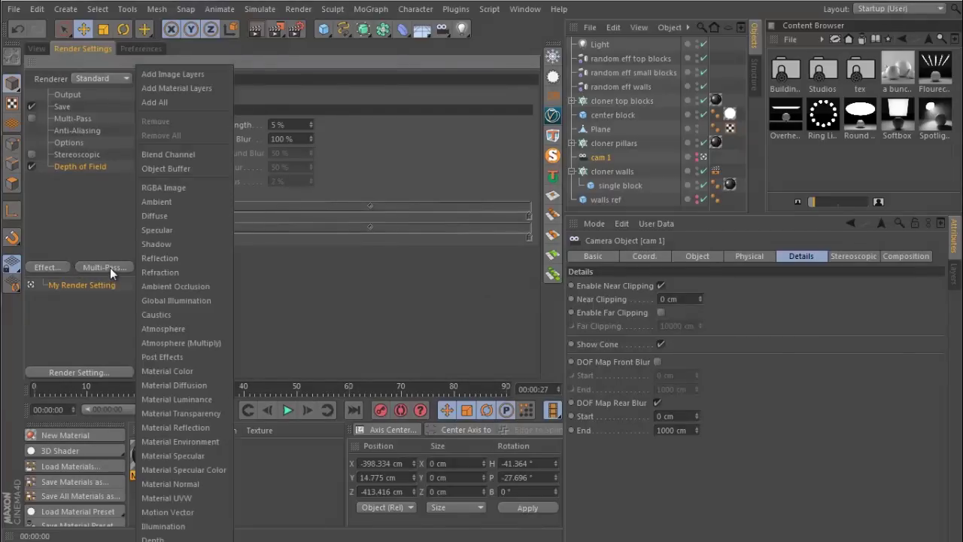
left_click(87, 333)
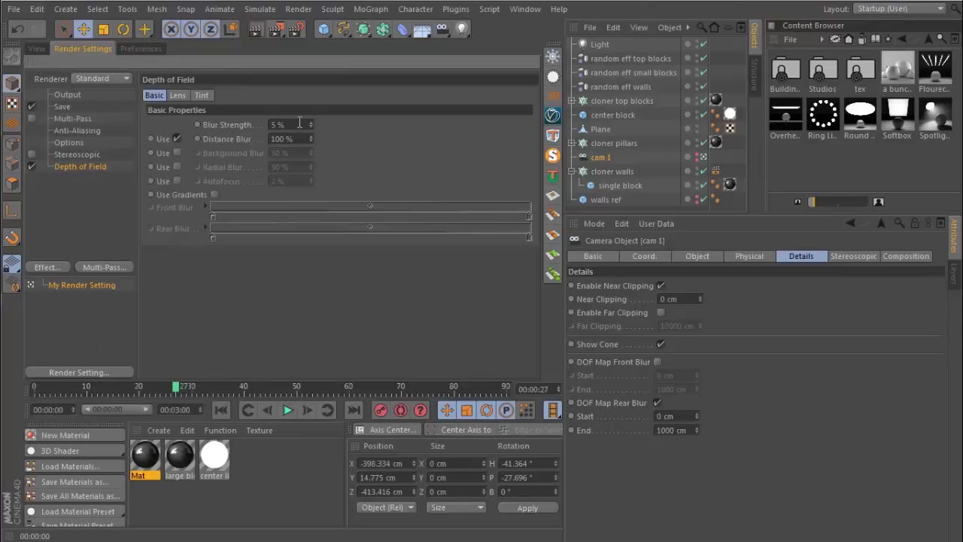
left_click(293, 124)
type("10")
key("Return")
left_click(48, 48)
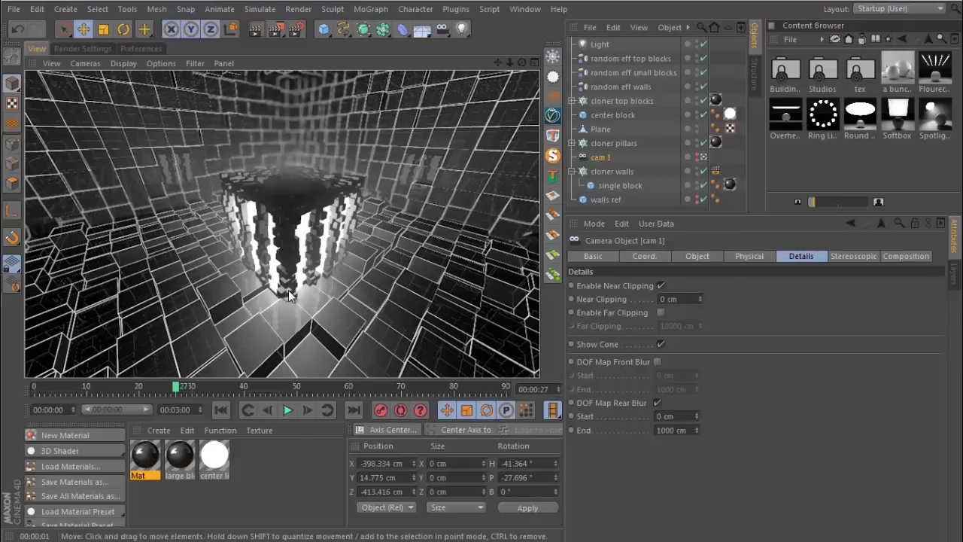
- Create a null object named 'cam 1 target'
left_click(734, 61)
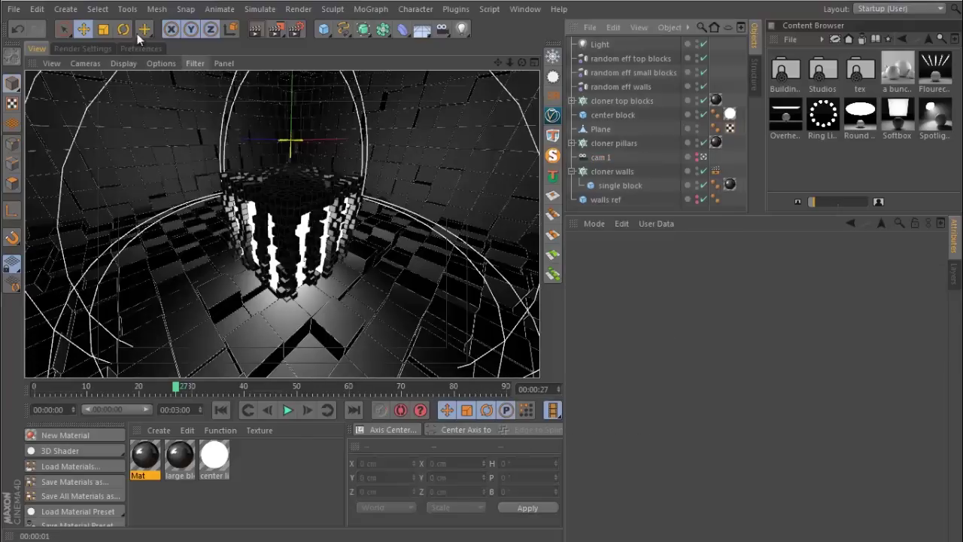
left_click(66, 9)
left_click(132, 35)
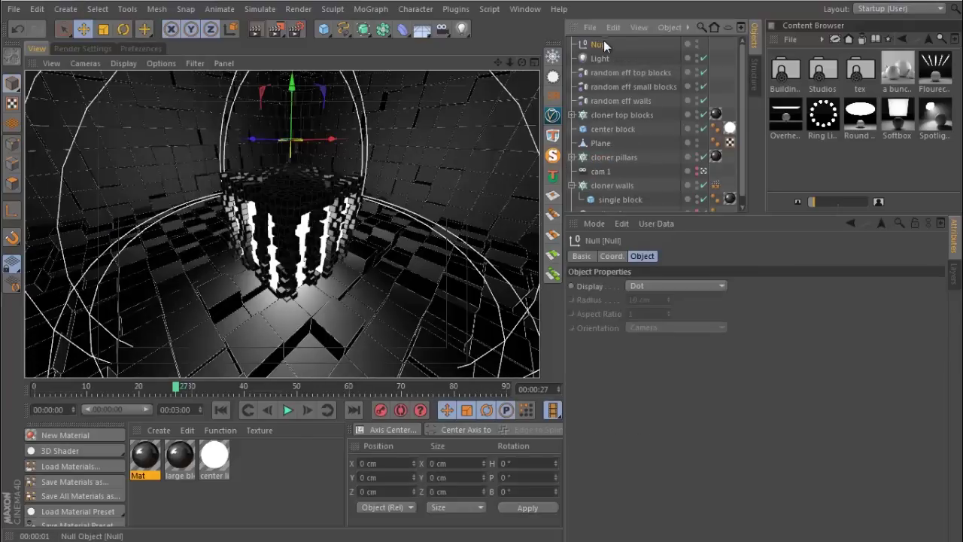
type("cam 1 t")
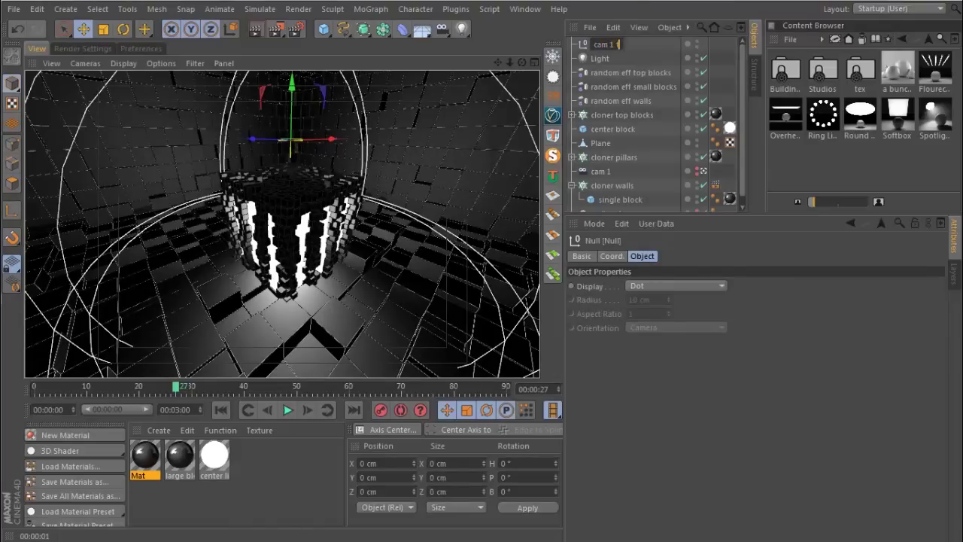
type("arget")
key("Return")
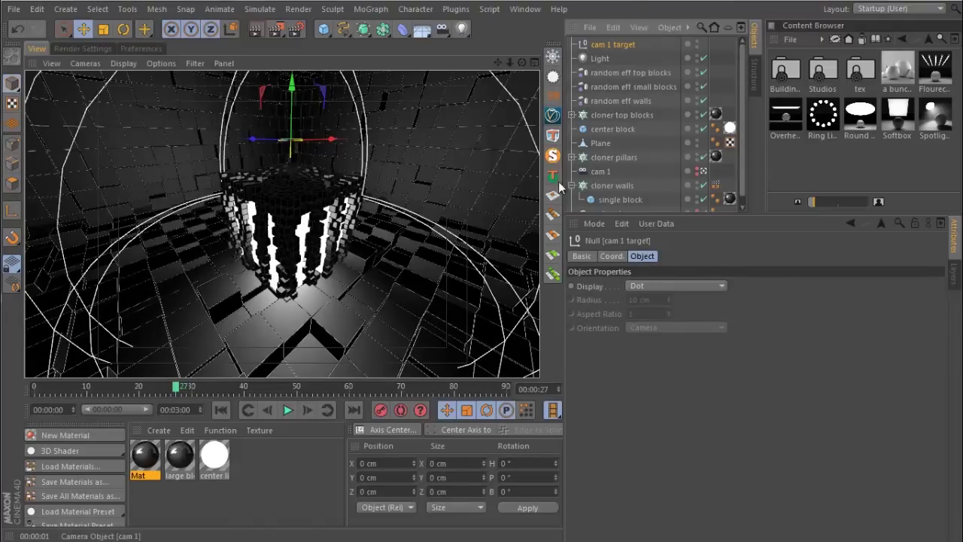
- Position the cam 1 target null at X -150 cm and Z -150 cm
left_click_drag(293, 101, 293, 214)
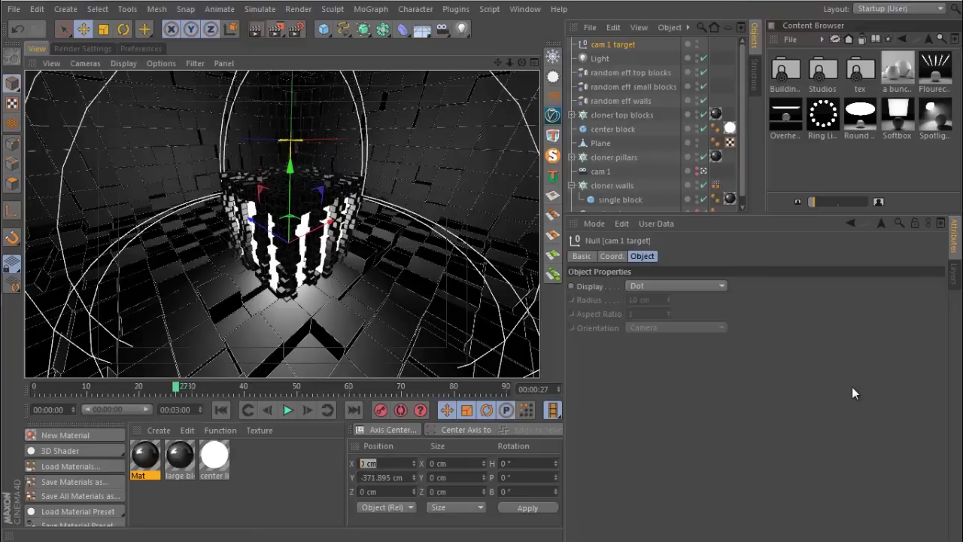
key("BackSpace")
type("-150")
key("Return")
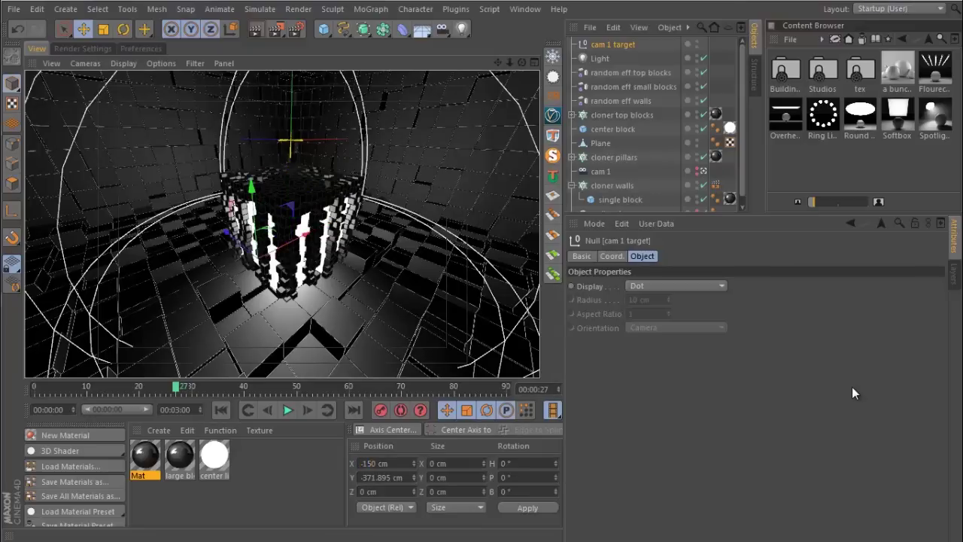
double_click(376, 492)
key("BackSpace")
type("-150")
key("Return")
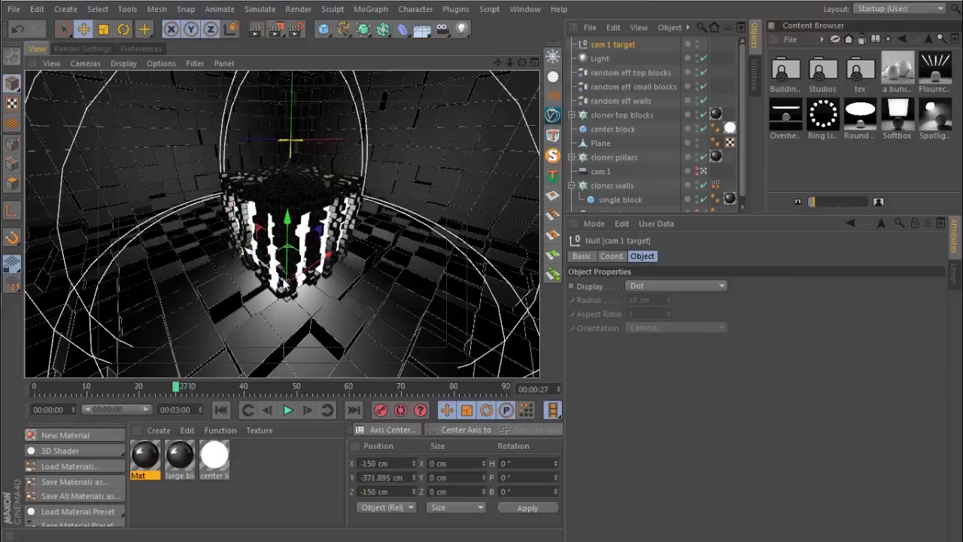
- Make cam 1 target the Focus Object of cam 1 and render a preview
left_click(603, 171)
left_click(697, 256)
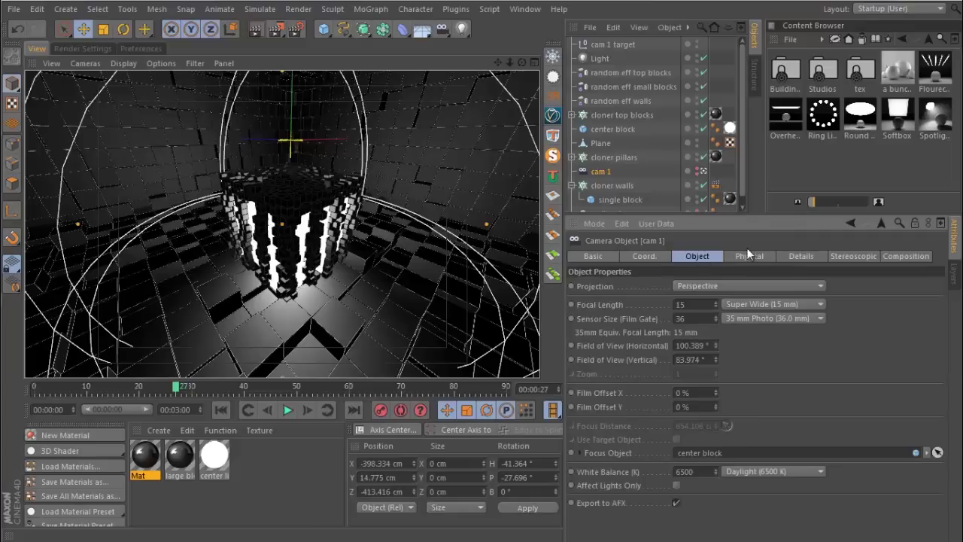
left_click_drag(606, 45, 699, 462)
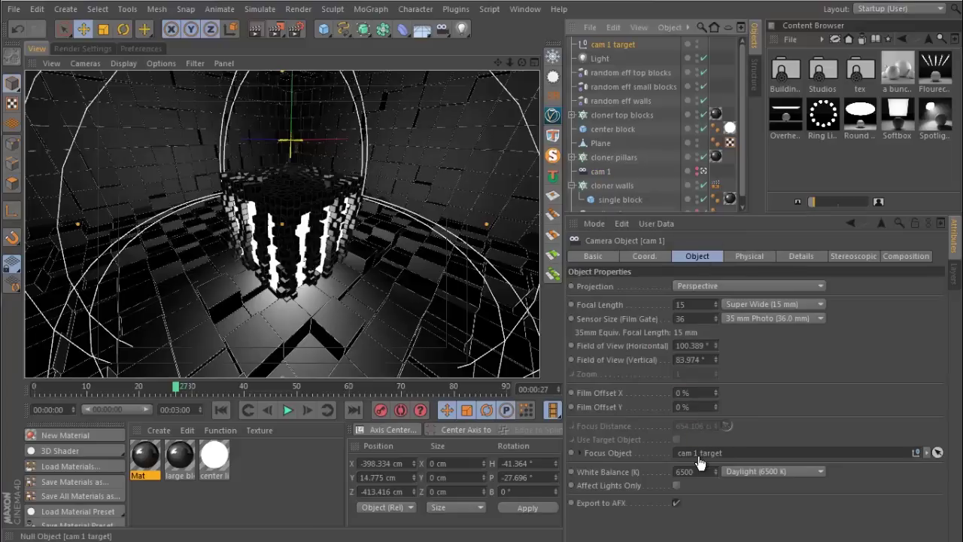
left_click(253, 33)
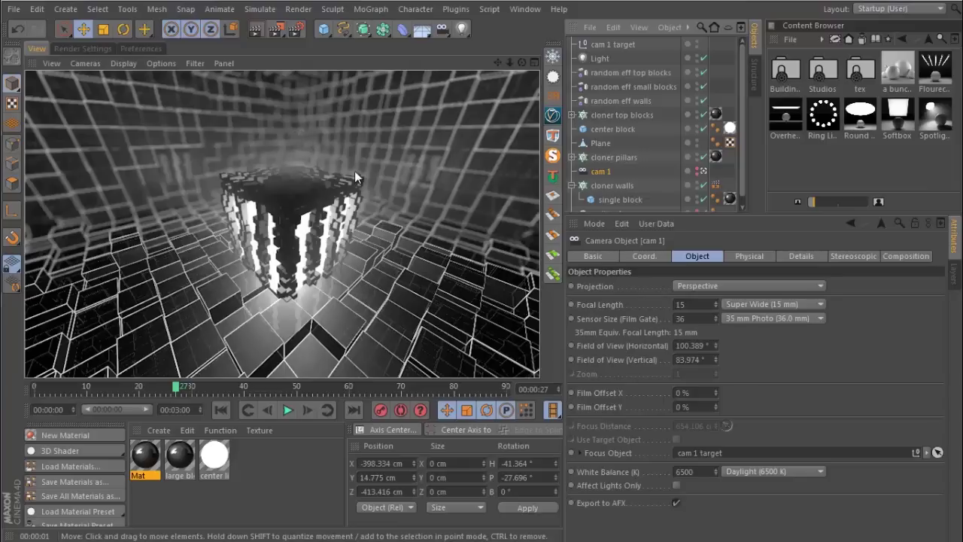
left_click(296, 29)
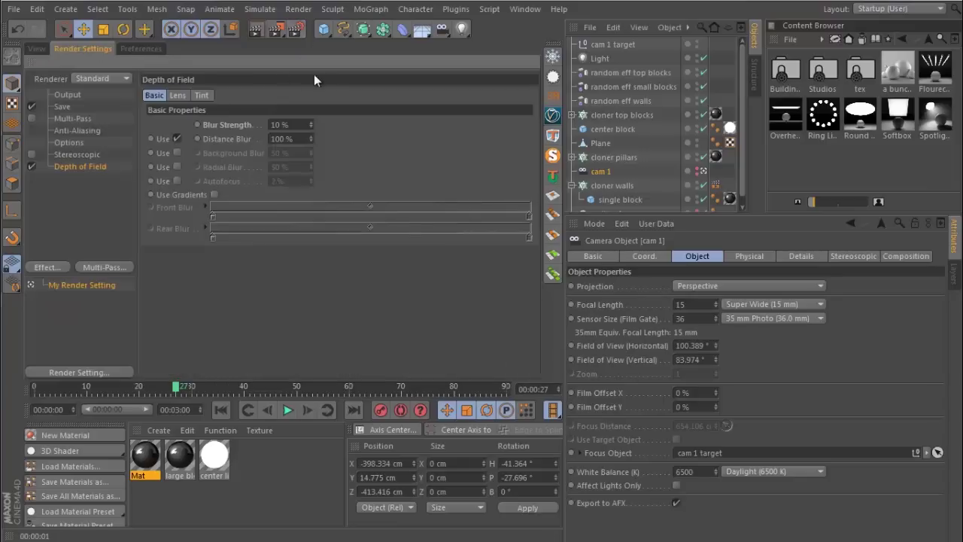
- Set anti-aliasing to Best, Threshold 5 %, Gauss (Animation) filter, then render the cam 1 view
left_click(76, 130)
left_click(271, 93)
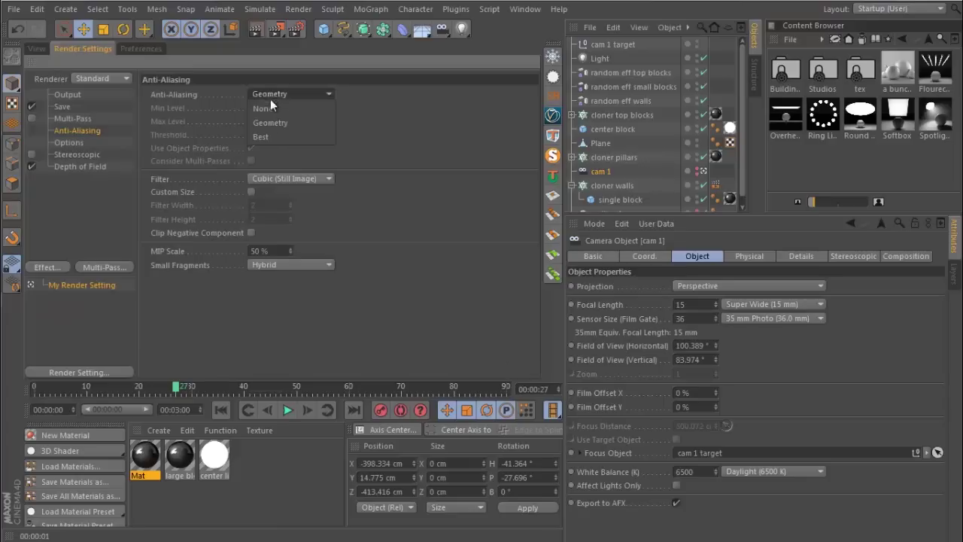
left_click(267, 133)
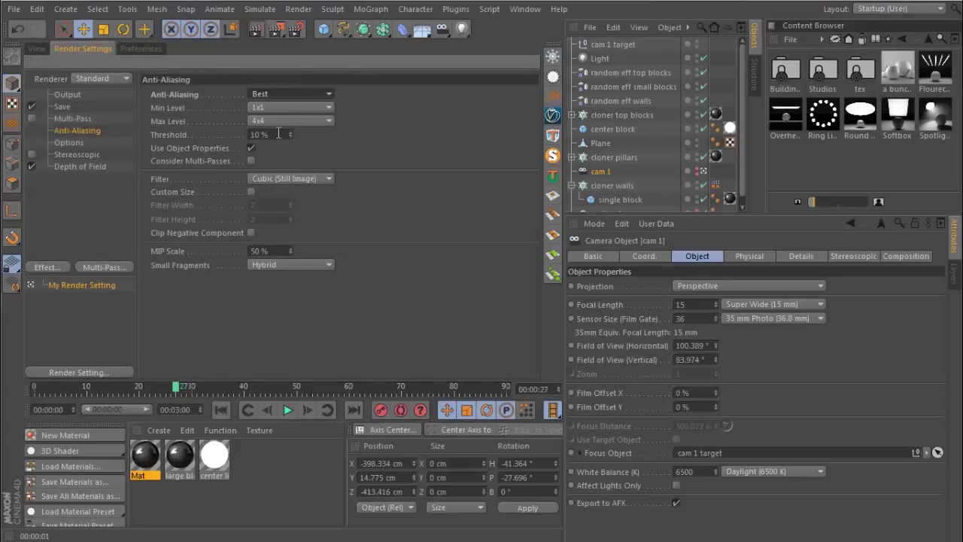
double_click(278, 134)
type("5")
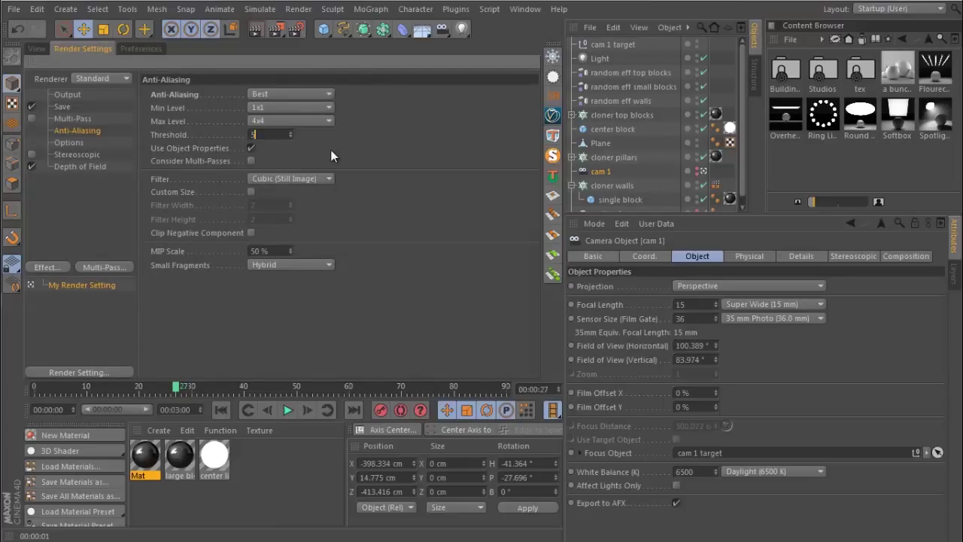
key("Return")
left_click(286, 181)
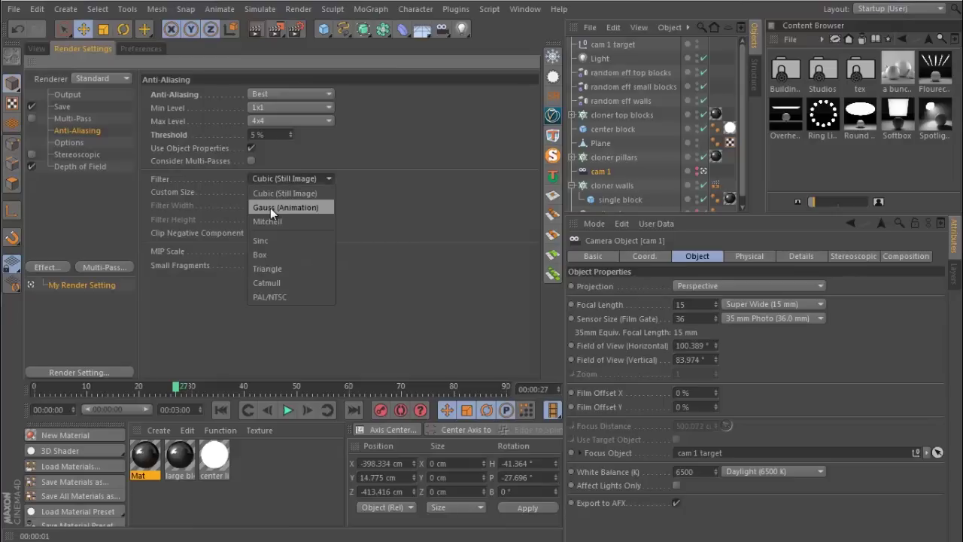
left_click(270, 208)
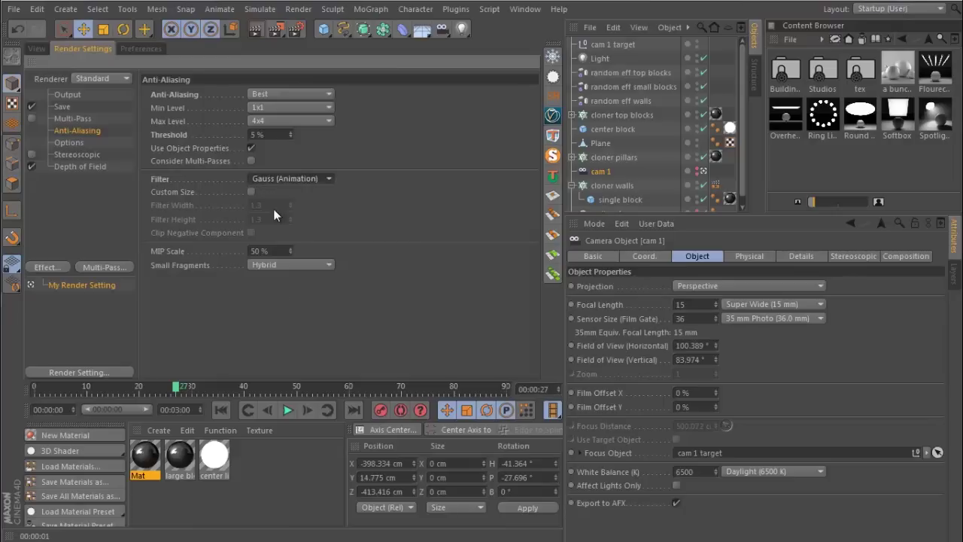
left_click(41, 48)
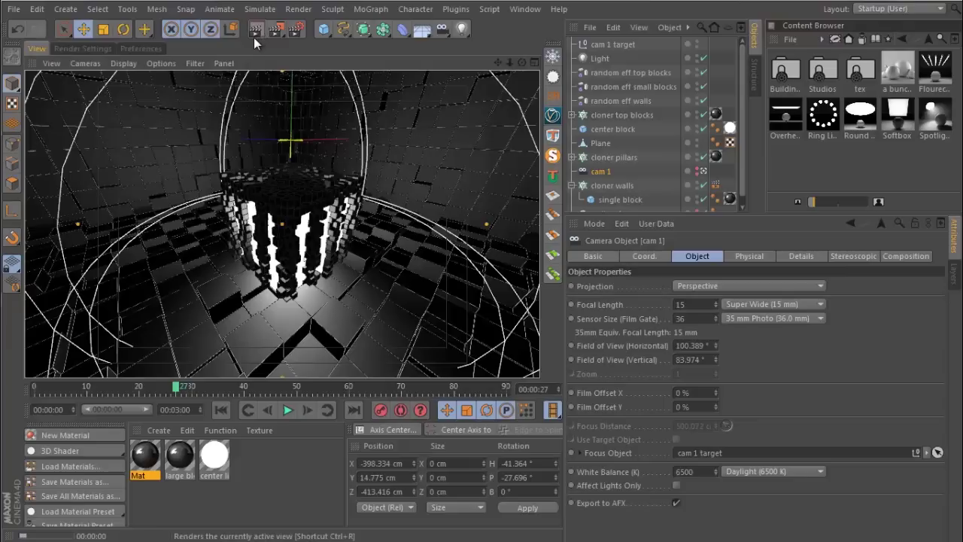
left_click(254, 38)
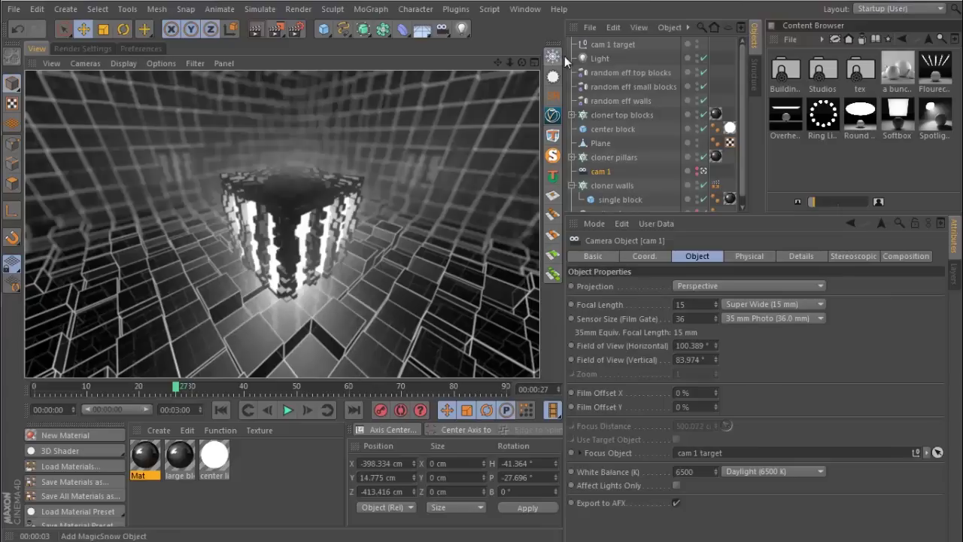
- Select the Light object to show its Details settings and widen the attribute panel
left_click(600, 58)
left_click_drag(564, 181, 461, 161)
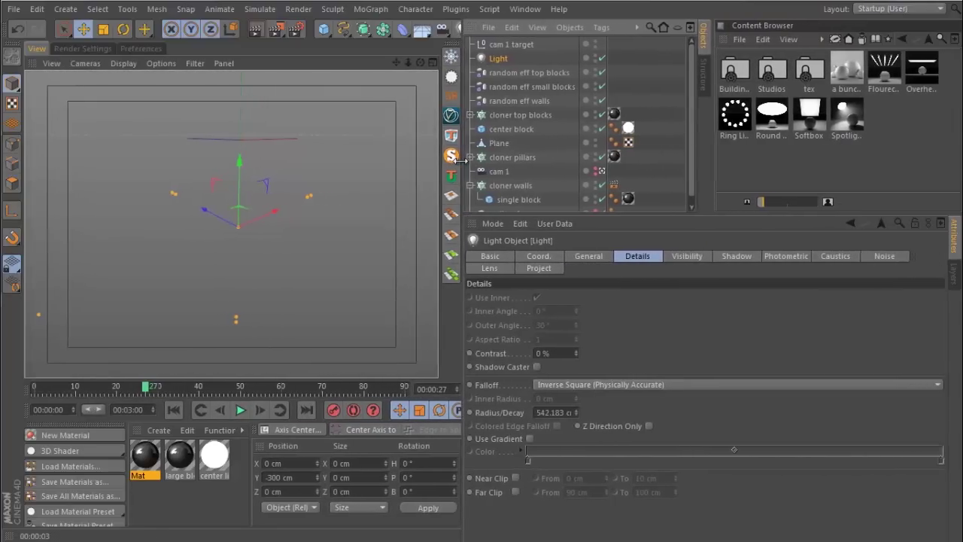
- Add an XPresso tag to the Light and place the Light as a node
right_click(498, 59)
mouse_move(496, 59)
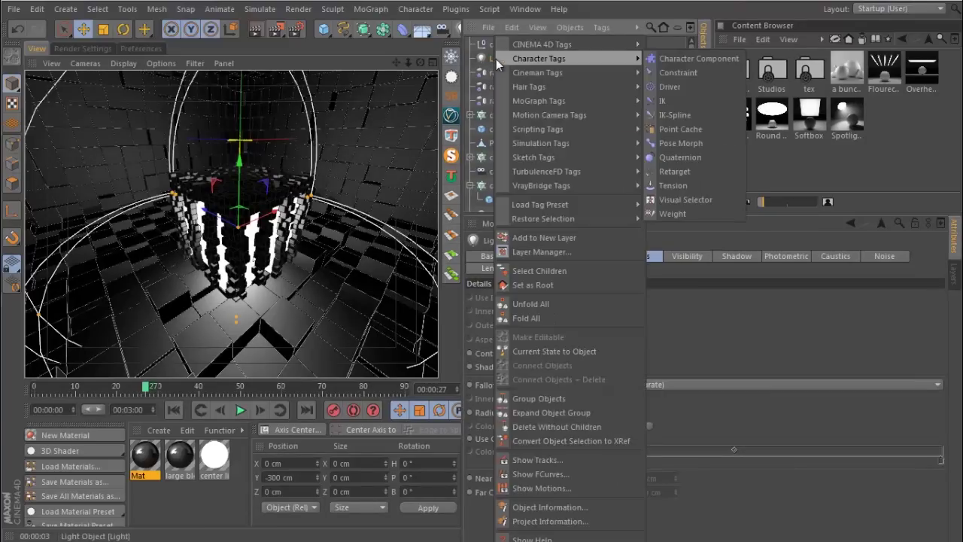
mouse_move(537, 44)
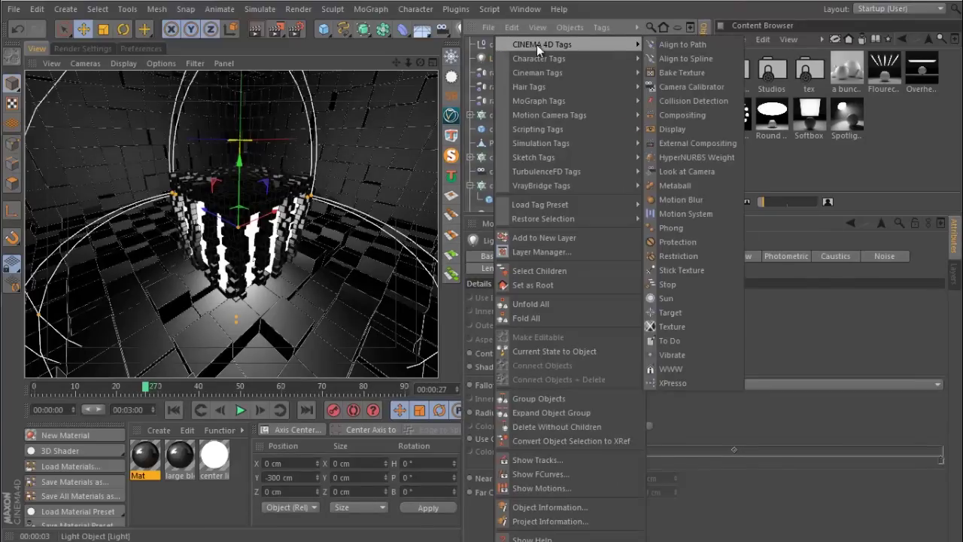
left_click(673, 383)
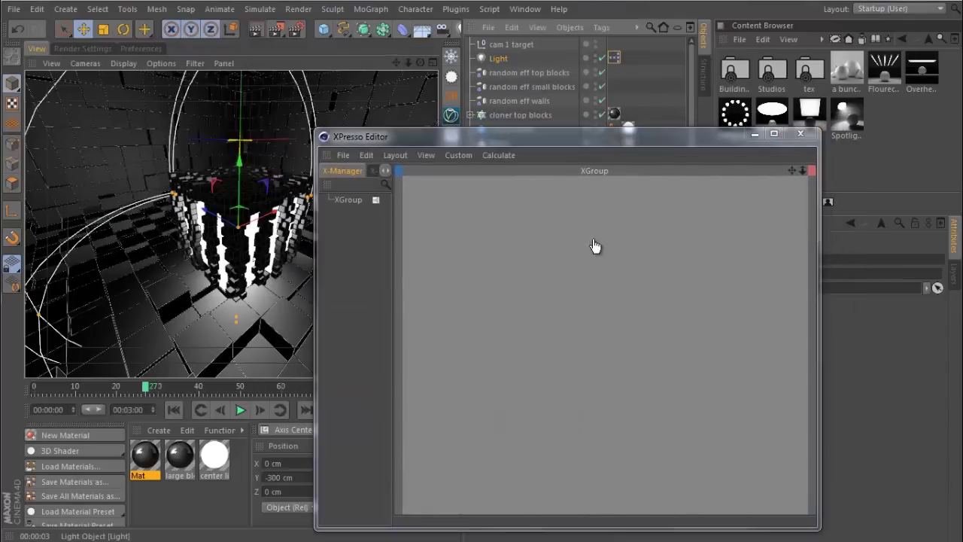
left_click_drag(594, 246, 596, 244)
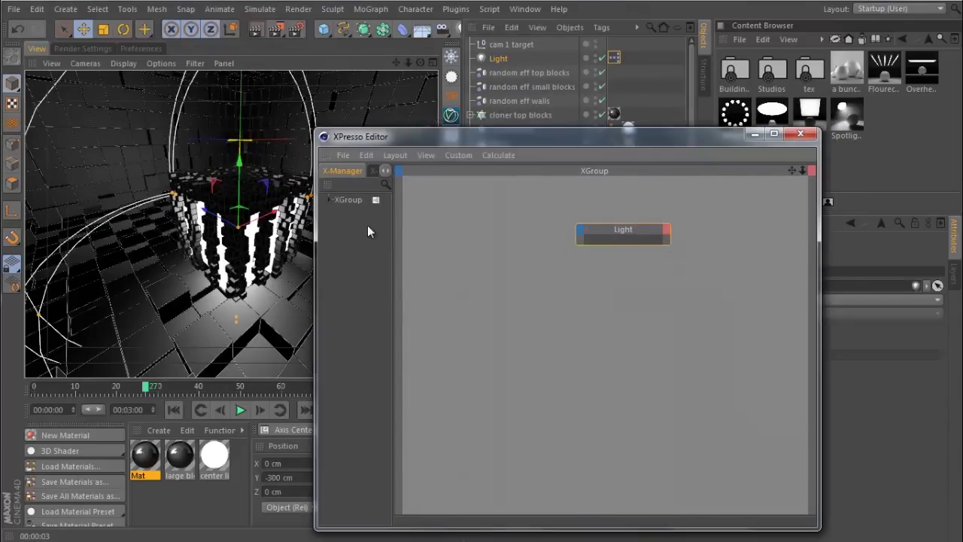
- Search the X-Pool library for 'noise' and add a Noise node to the graph
left_click_drag(392, 238, 476, 263)
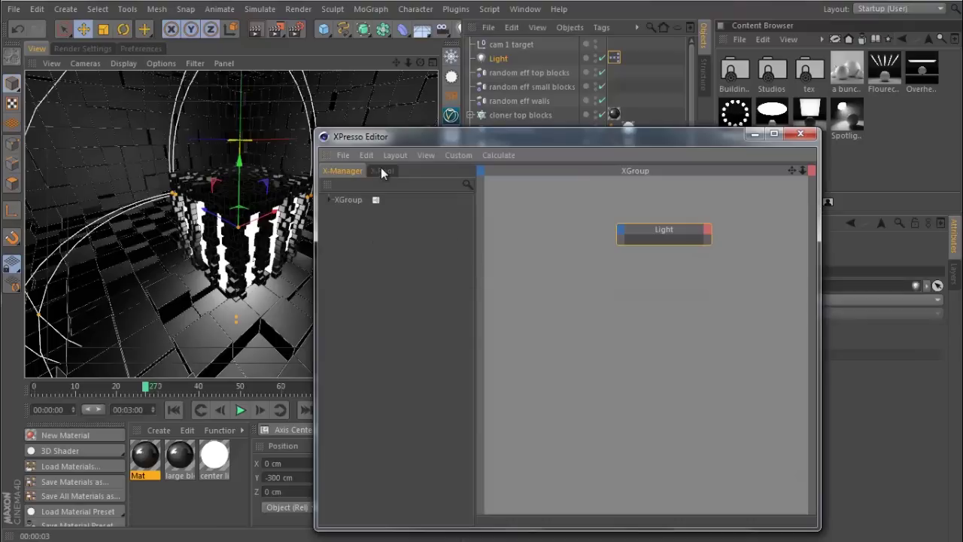
left_click(382, 170)
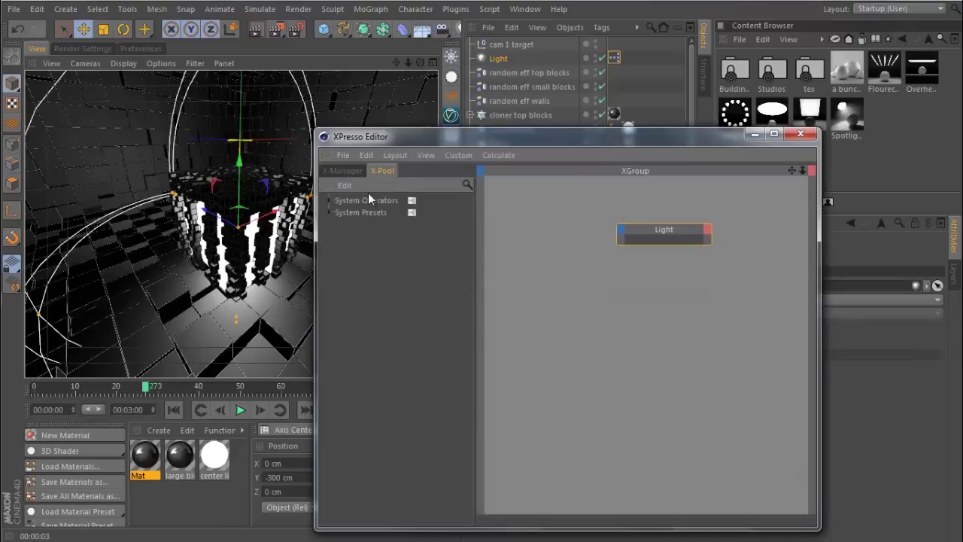
left_click(467, 185)
type("noise")
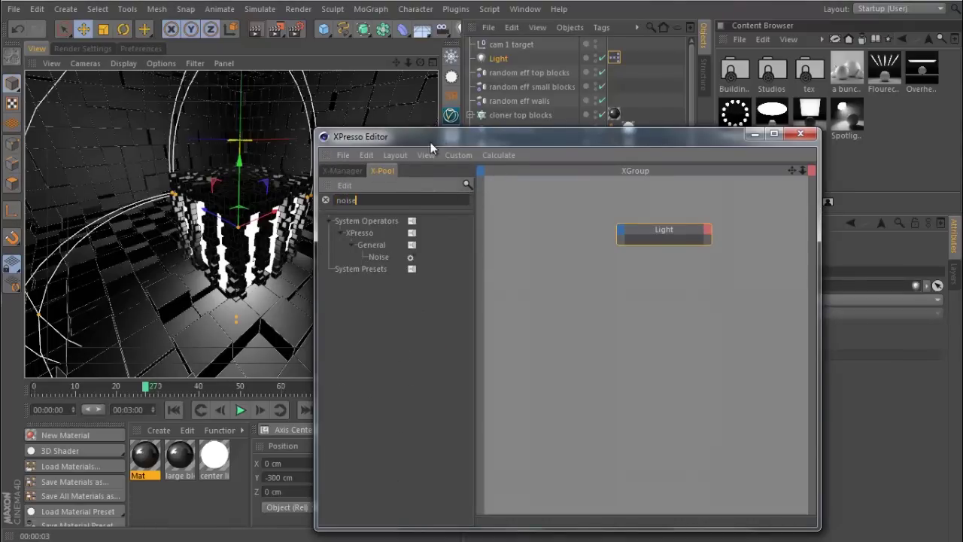
left_click_drag(431, 143, 286, 153)
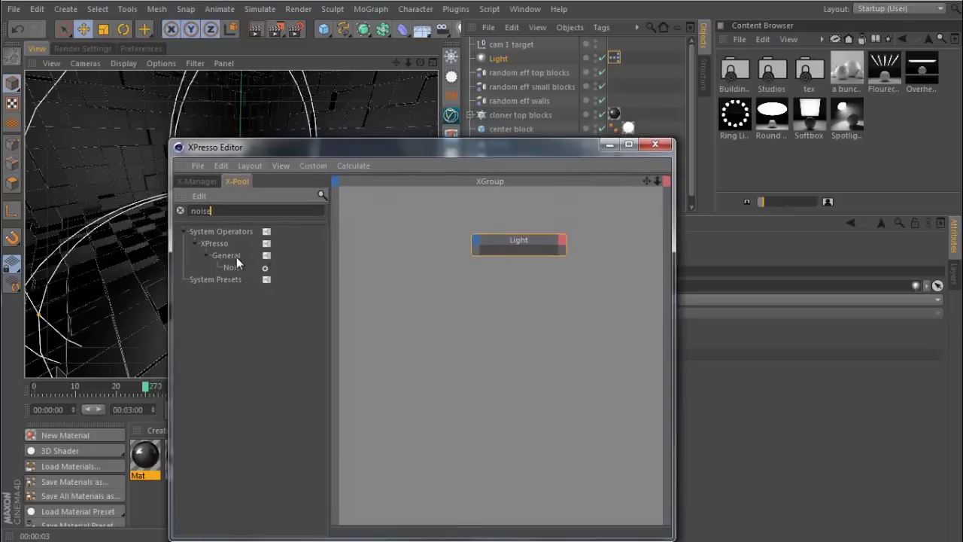
left_click_drag(225, 268, 380, 263)
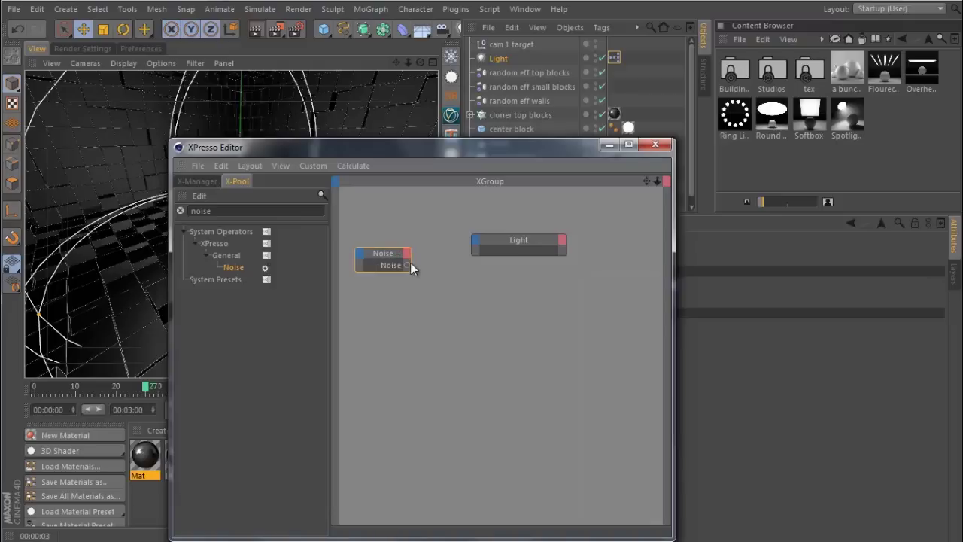
left_click_drag(395, 146, 343, 255)
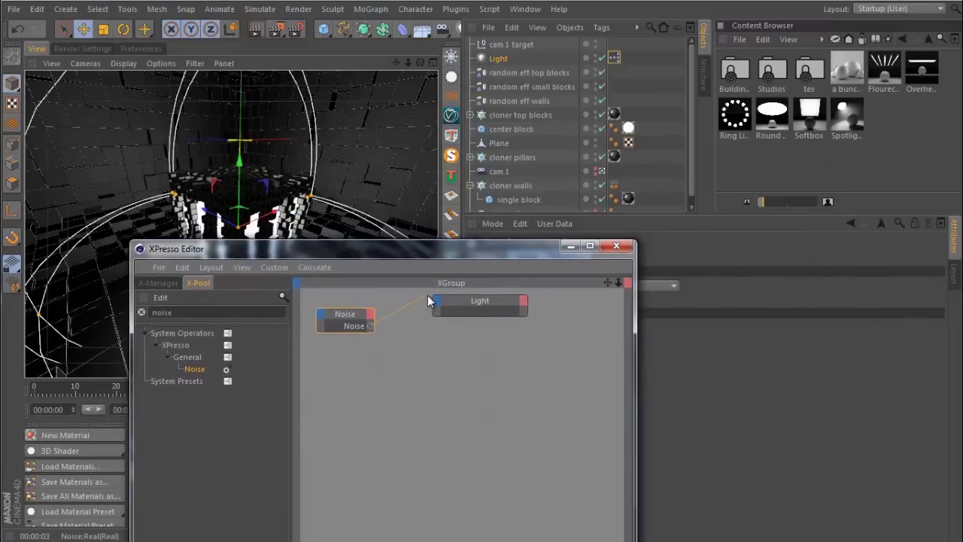
- Wire the Noise output into the Light node's General > Intensity input
left_click_drag(428, 297, 443, 302)
left_click_drag(415, 311, 436, 304)
mouse_move(450, 314)
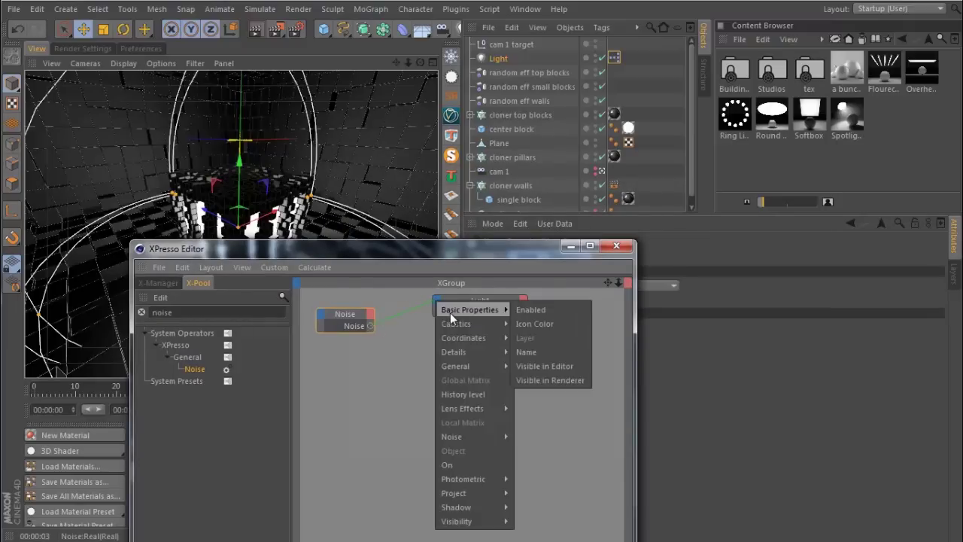
mouse_move(458, 366)
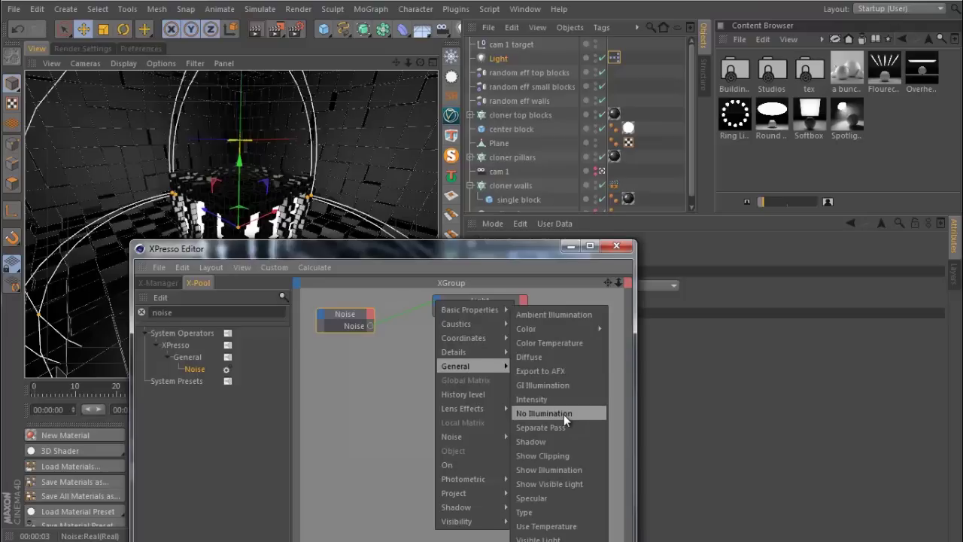
left_click(549, 399)
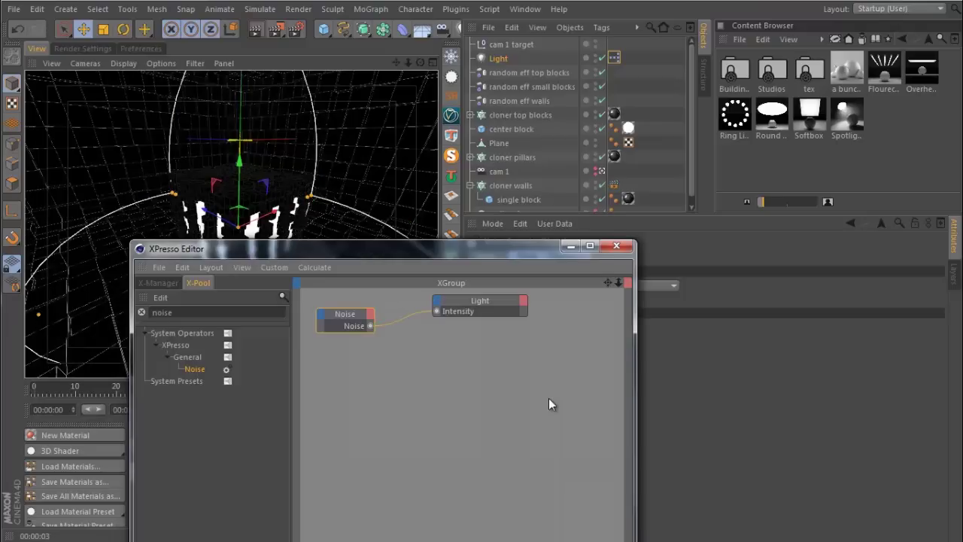
left_click_drag(496, 315, 509, 344)
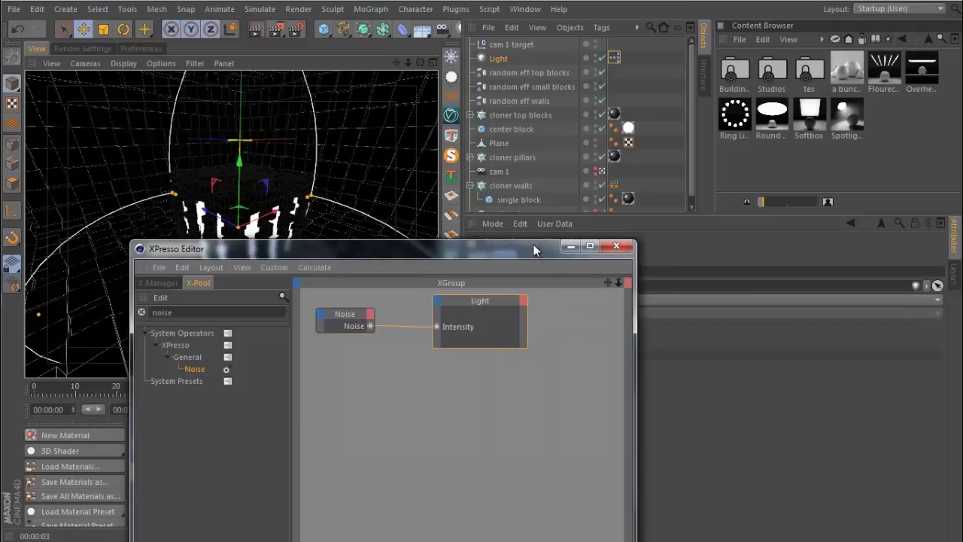
left_click_drag(533, 244, 419, 178)
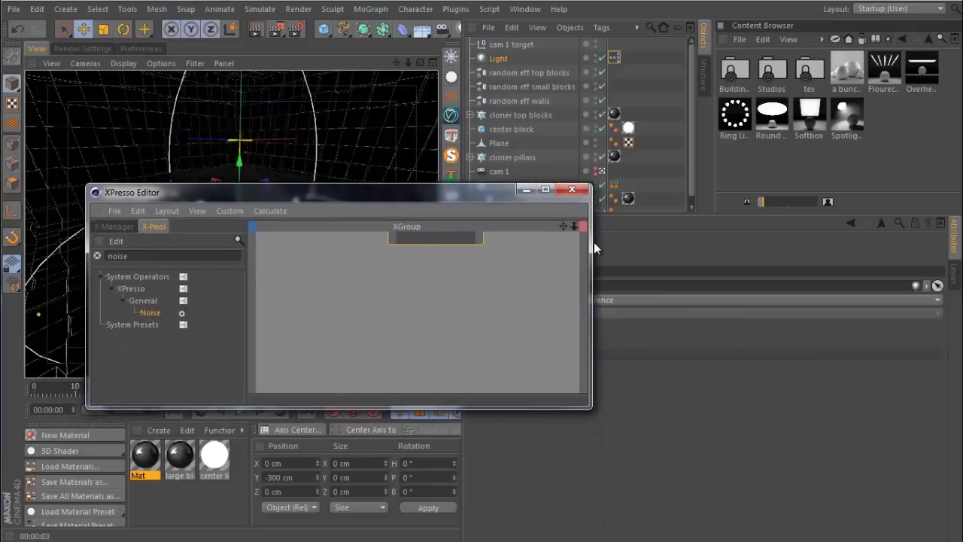
left_click_drag(593, 243, 399, 243)
- Play the animation to preview the noise-driven Intensity and select the Noise node
left_click(497, 60)
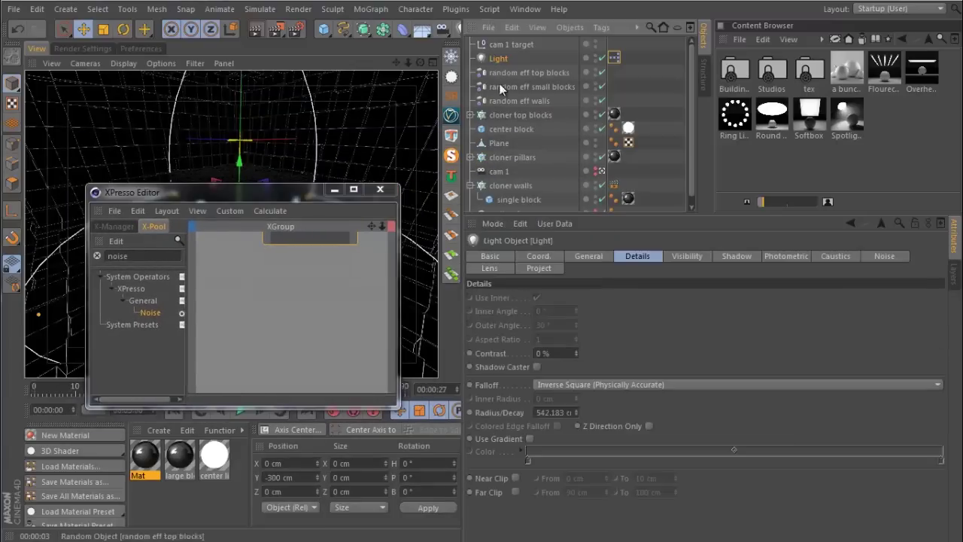
left_click(590, 257)
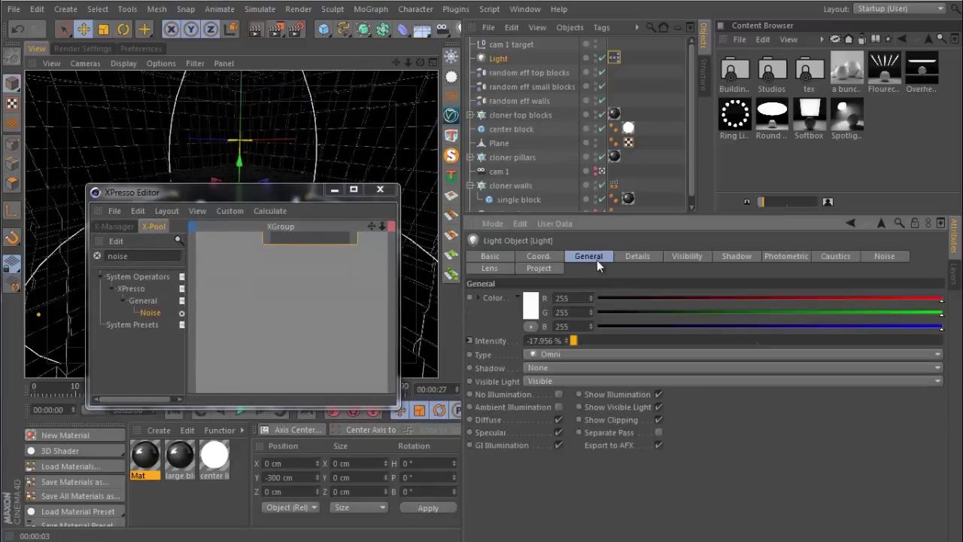
left_click(174, 415)
left_click(240, 414)
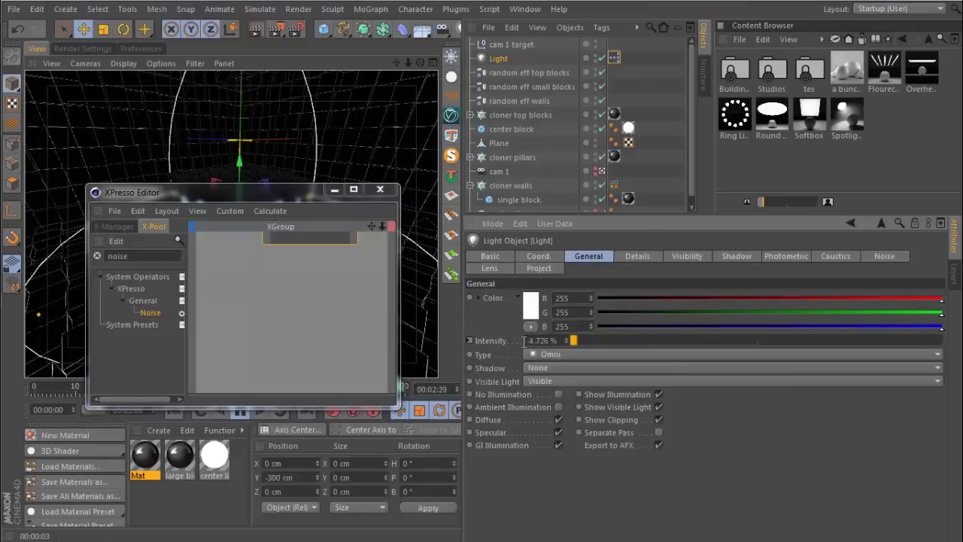
left_click_drag(531, 340, 331, 248)
left_click_drag(150, 312, 218, 286)
left_click_drag(238, 291, 304, 292)
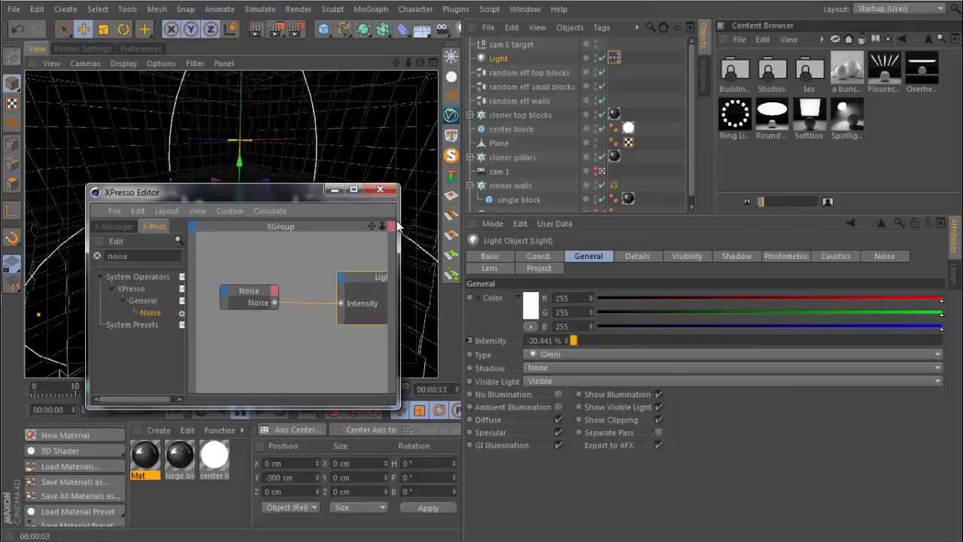
left_click(215, 280)
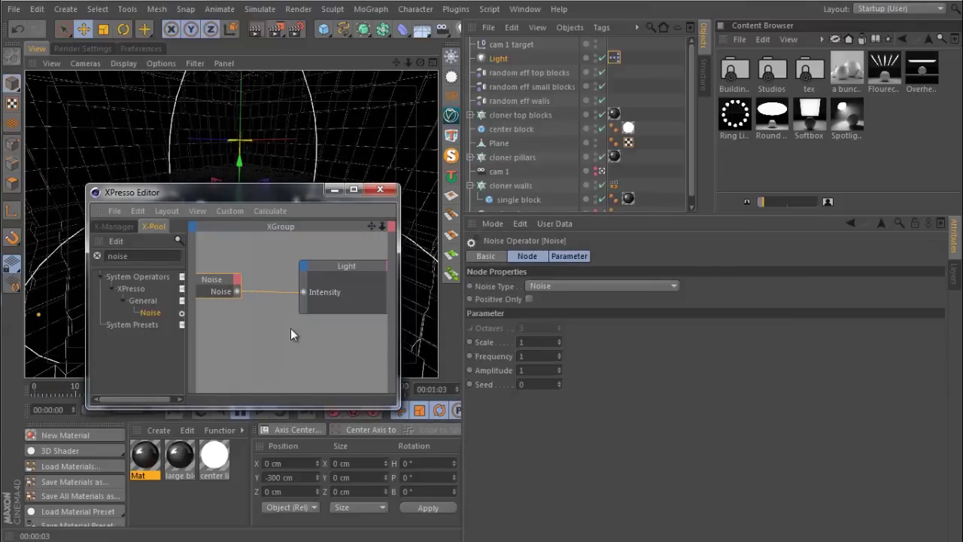
left_click(248, 414)
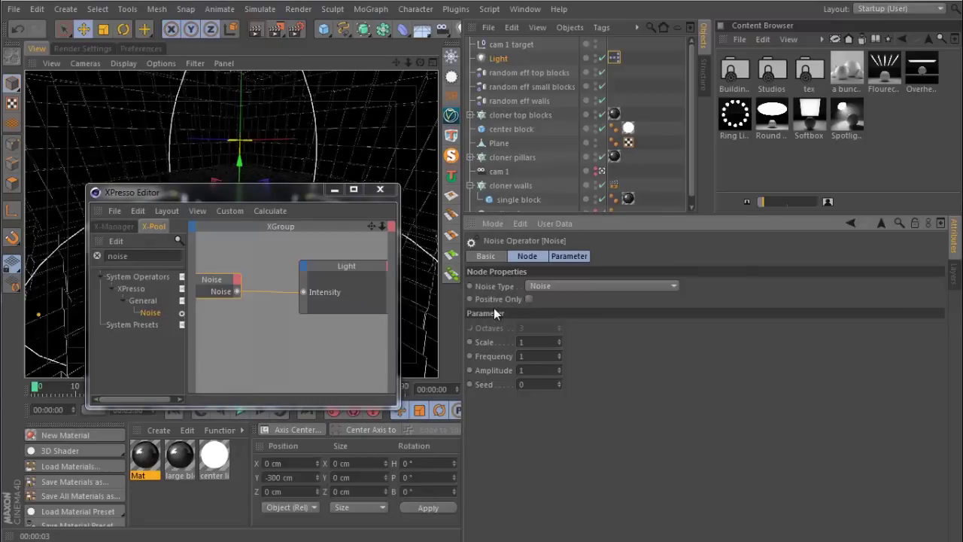
- Tick Positive Only, set the Noise Frequency to 6, and close the XPresso editor
left_click(529, 299)
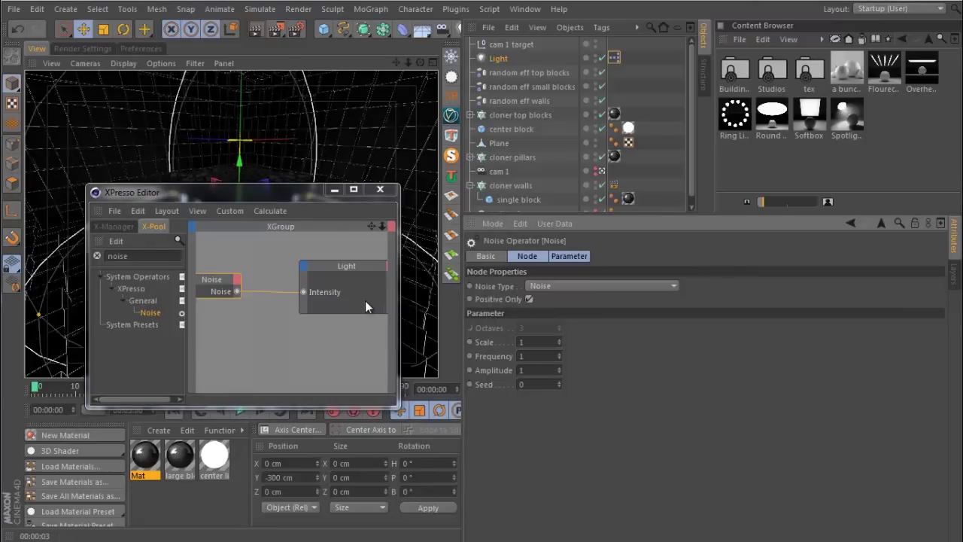
left_click(527, 357)
type("7")
key("BackSpace")
type("6")
key("Return")
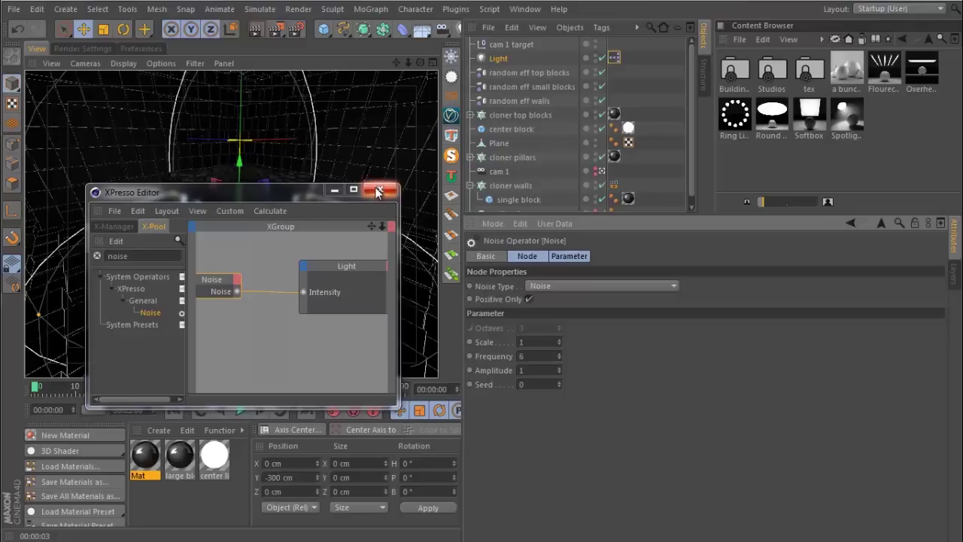
left_click(378, 191)
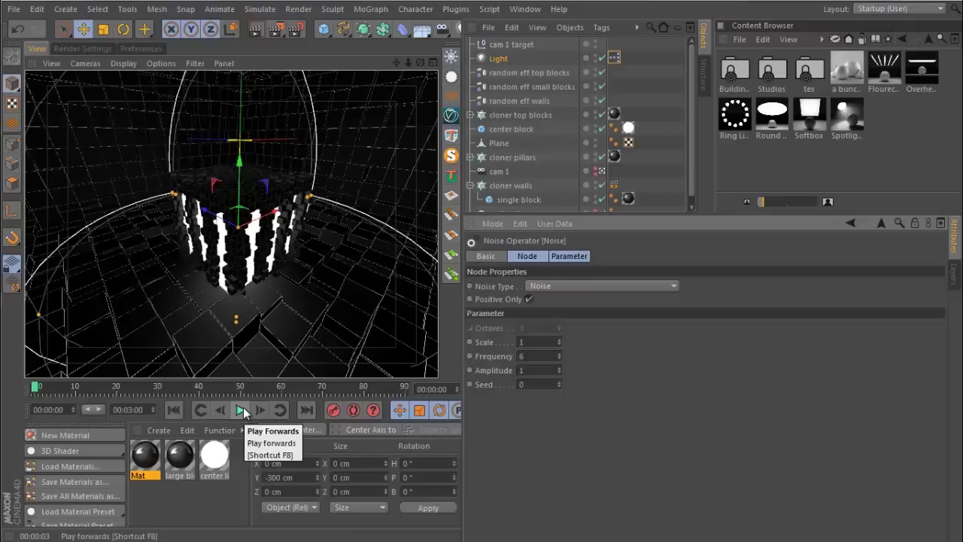
- Play the animation to check the flickering light and view the Light object's settings
left_click(241, 410)
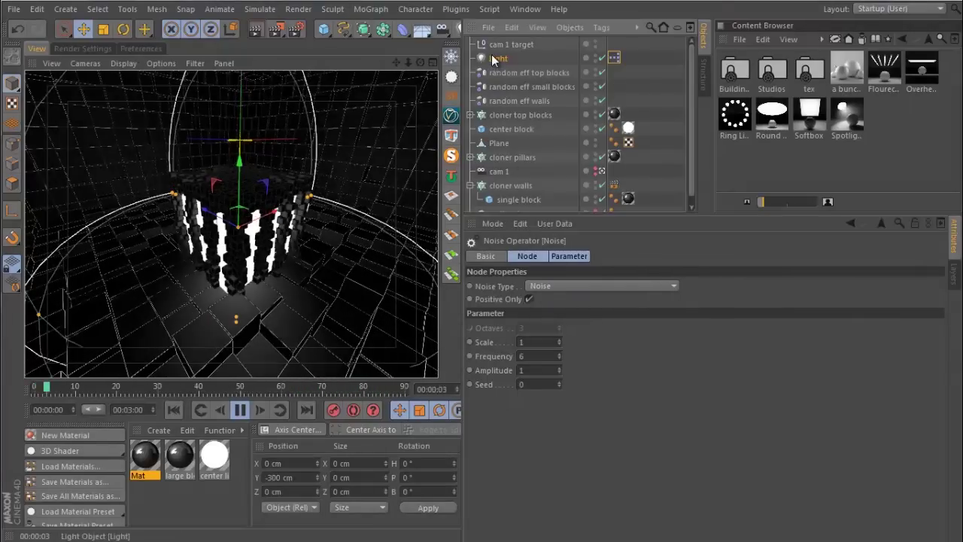
left_click(494, 57)
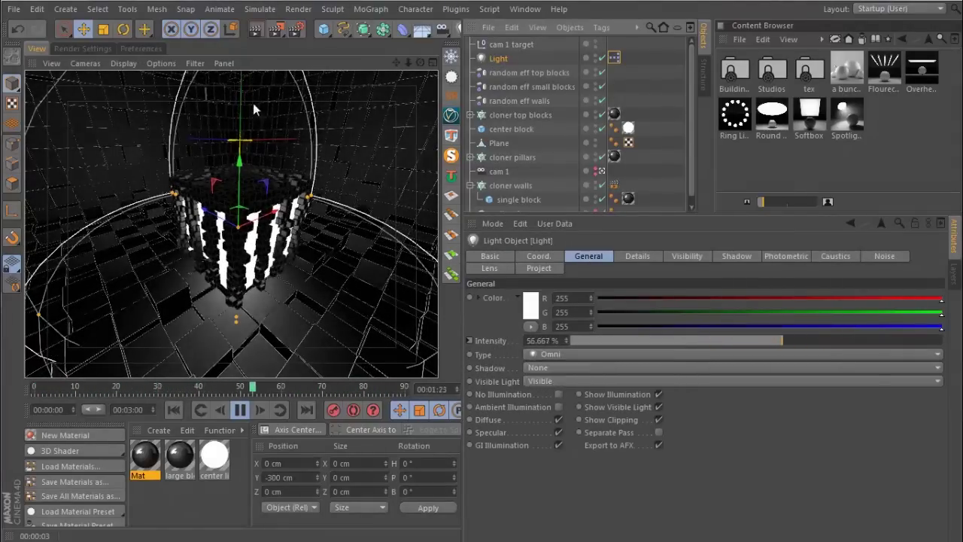
left_click(255, 31)
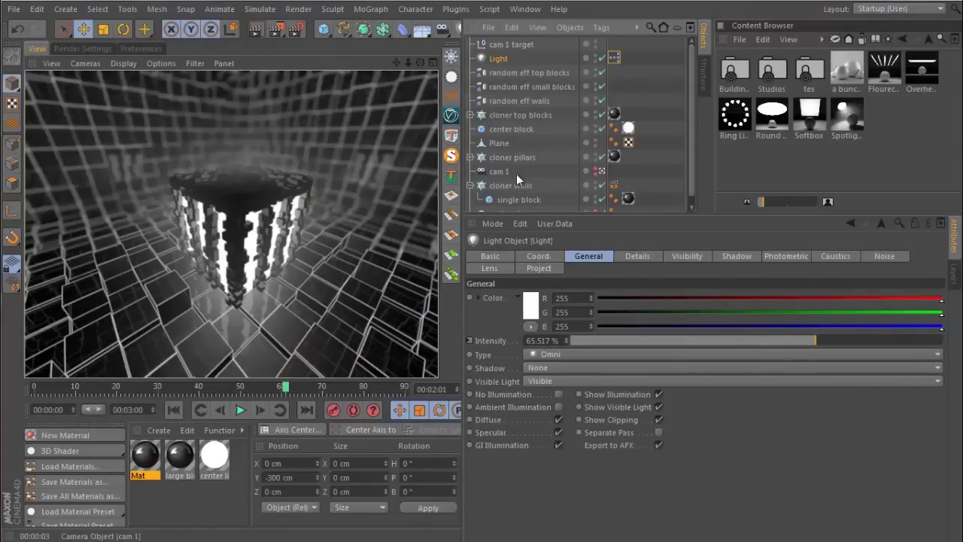
- Show cam 1's camera settings and widen the viewport area
left_click_drag(461, 170, 482, 171)
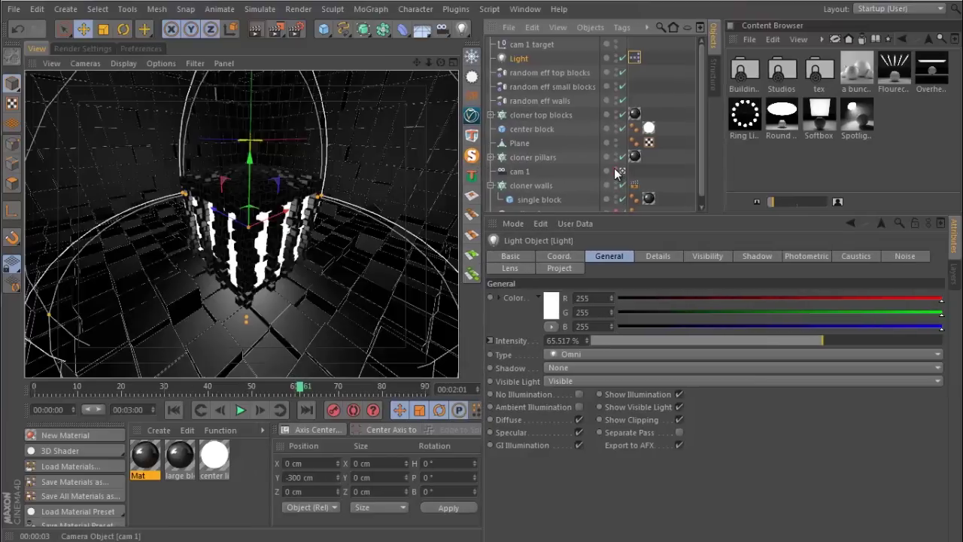
left_click(528, 172)
left_click_drag(556, 185, 561, 185)
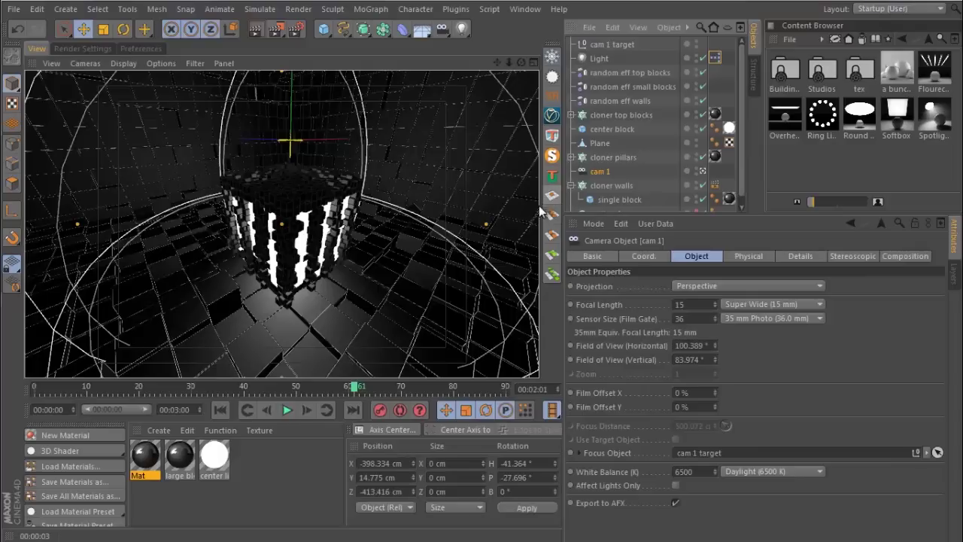
- Set the animation end time to 00:12:00 and extend the preview range to all 360 frames
left_click(178, 409)
key("BackSpace")
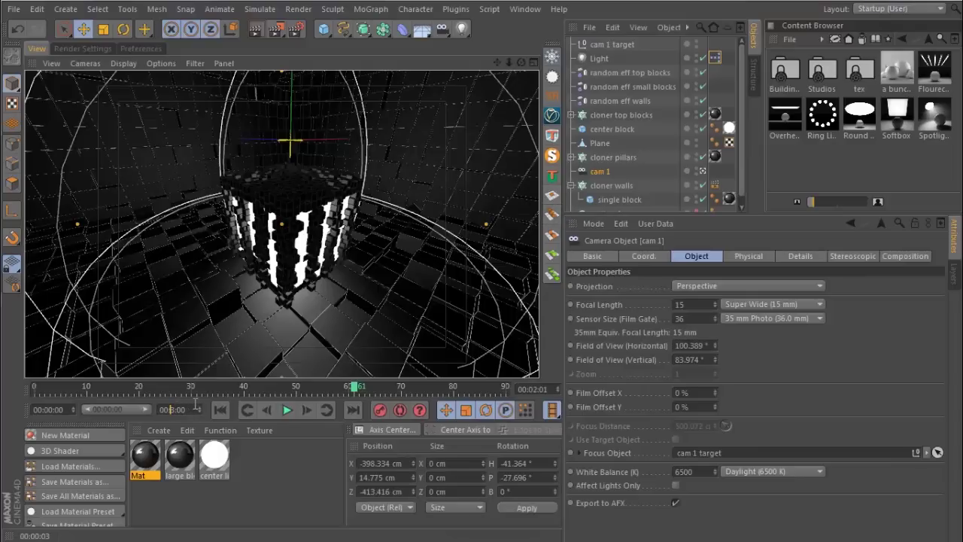
key("Delete")
key("Delete")
key("Return")
left_click_drag(117, 412, 174, 423)
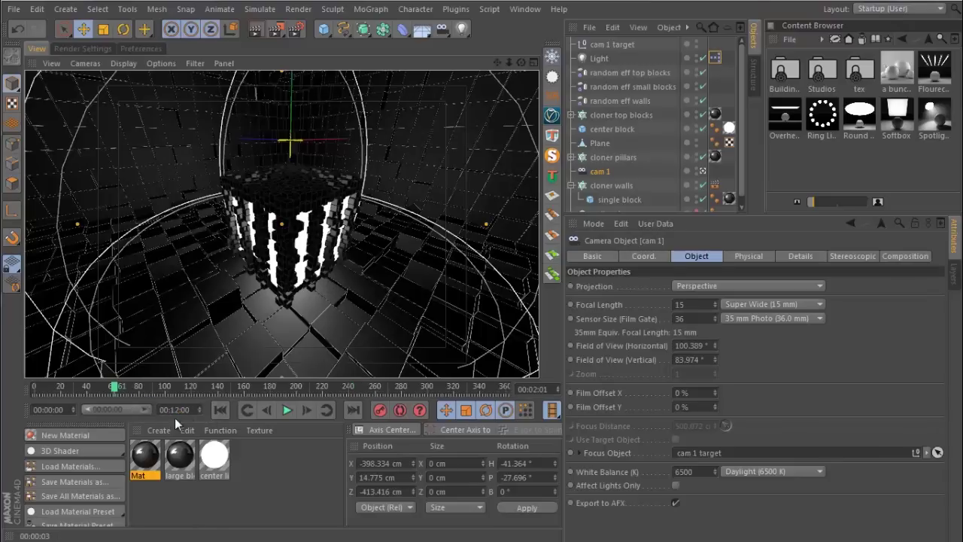
- Frame cam 1 around the pillars at frame 0, then set a level end framing at frame 360
left_click(219, 411)
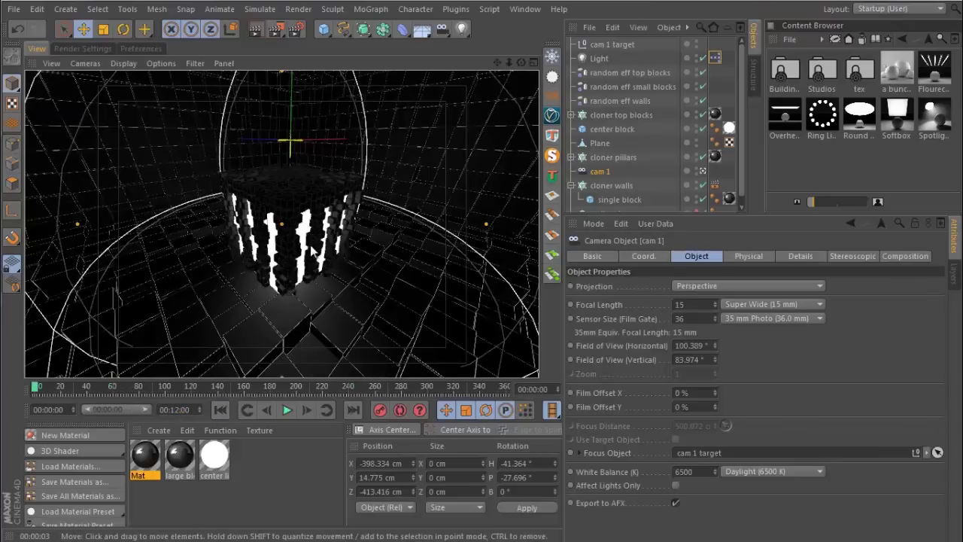
scroll(304, 256, "down", 8)
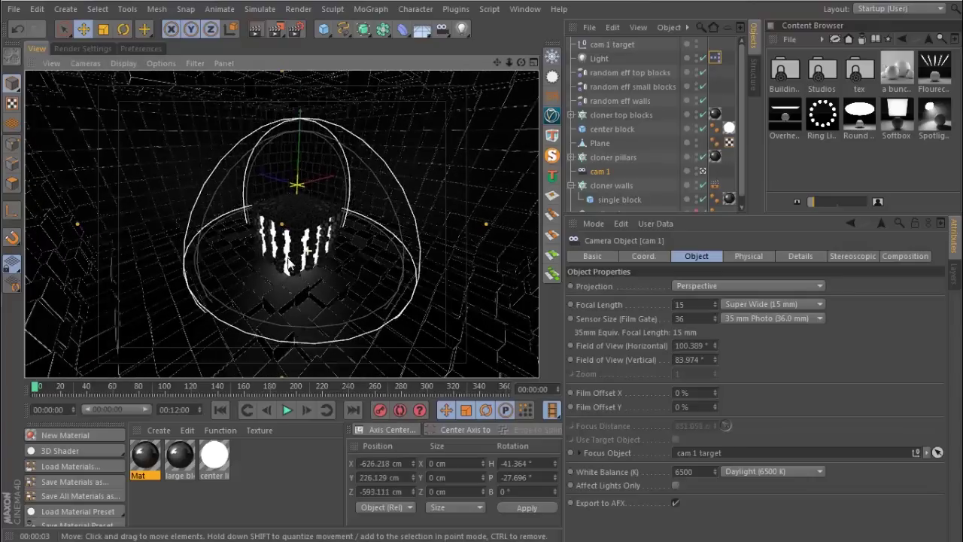
mouse_move(289, 259)
left_mouse_down("alt")
mouse_move(311, 265)
mouse_move(299, 264)
left_mouse_up("alt")
middle_click_drag(299, 263, 296, 263, "alt")
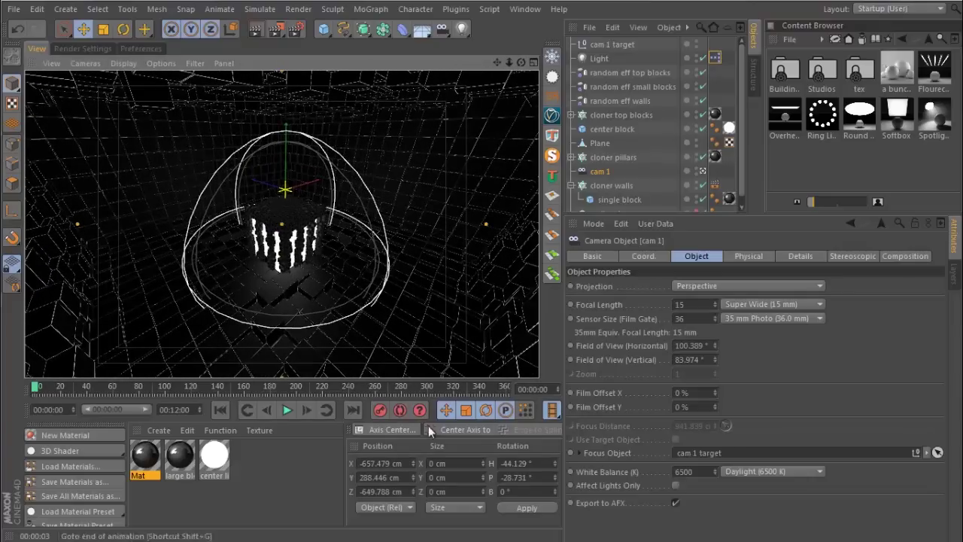
left_click_drag(349, 385, 506, 386)
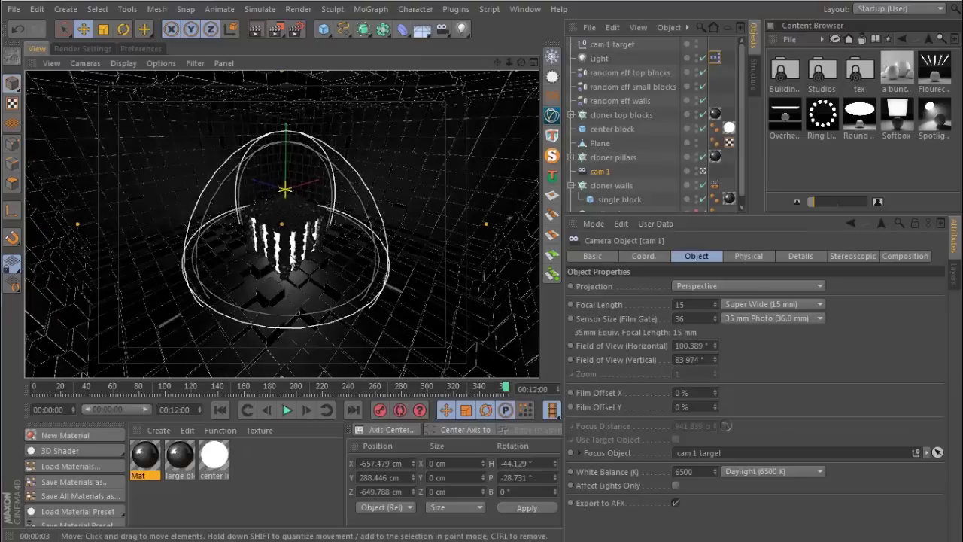
scroll(288, 252, "up", 10)
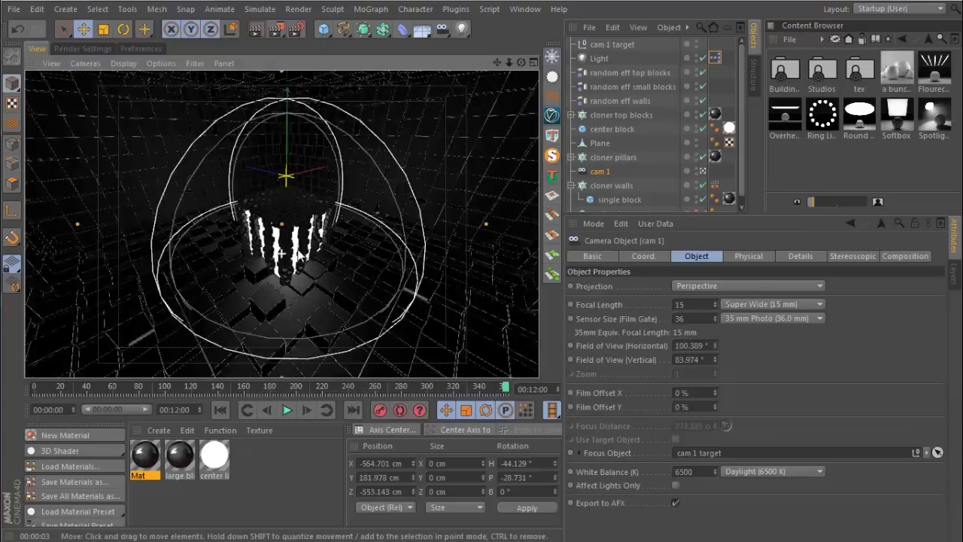
left_click_drag(285, 237, 278, 228, "alt")
middle_click_drag(280, 226, 282, 227, "alt")
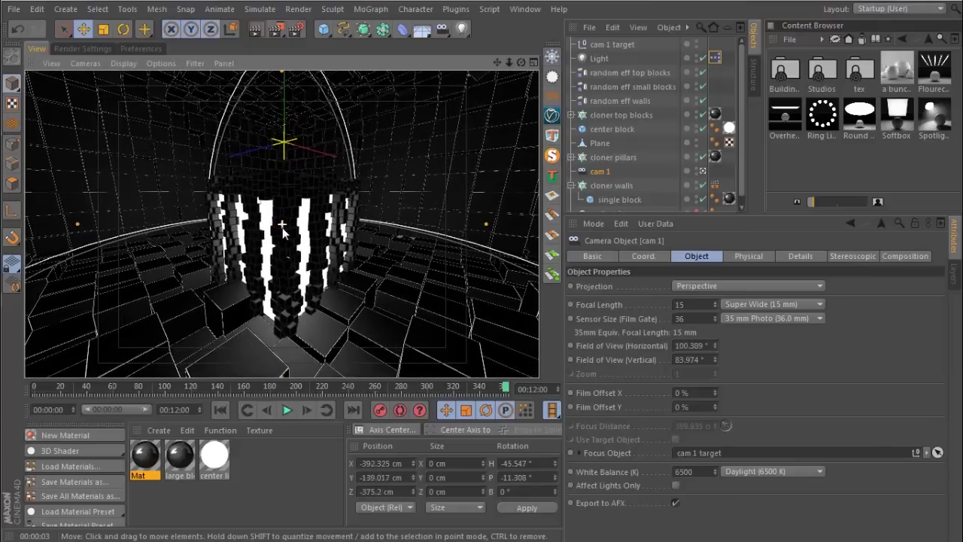
scroll(290, 239, "up", 5)
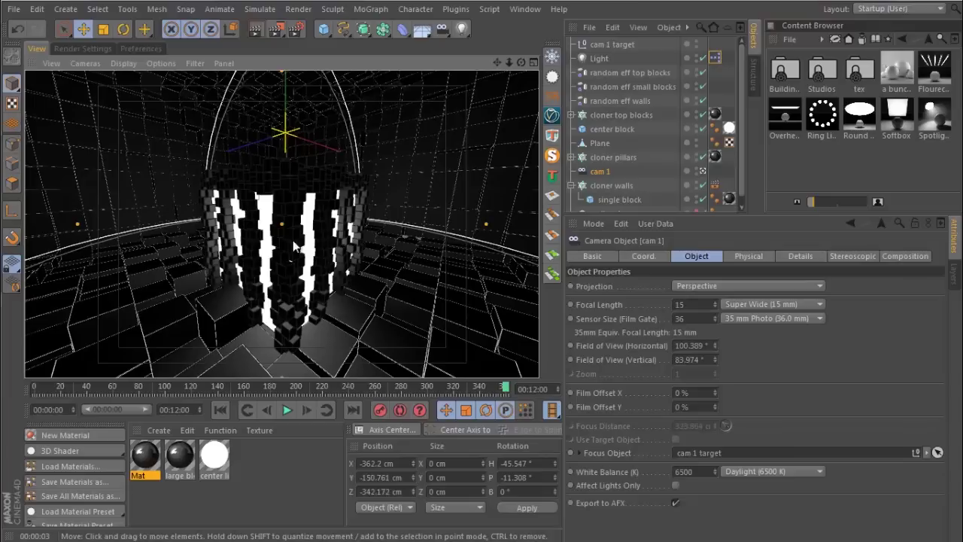
middle_click_drag(288, 237, 289, 232, "alt")
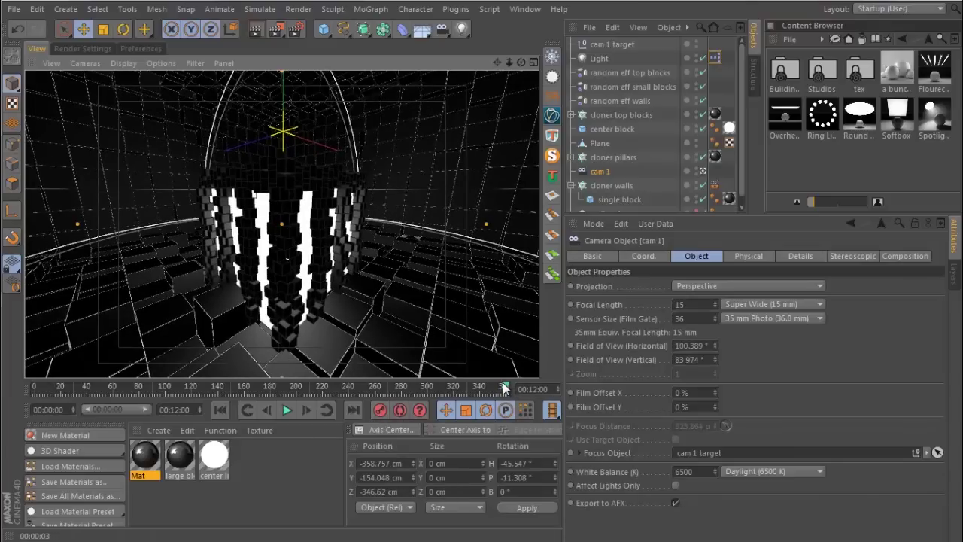
- Back at frame 0, pull cam 1 back, tilt it slightly and keyframe its start position
left_click_drag(504, 387, 21, 395)
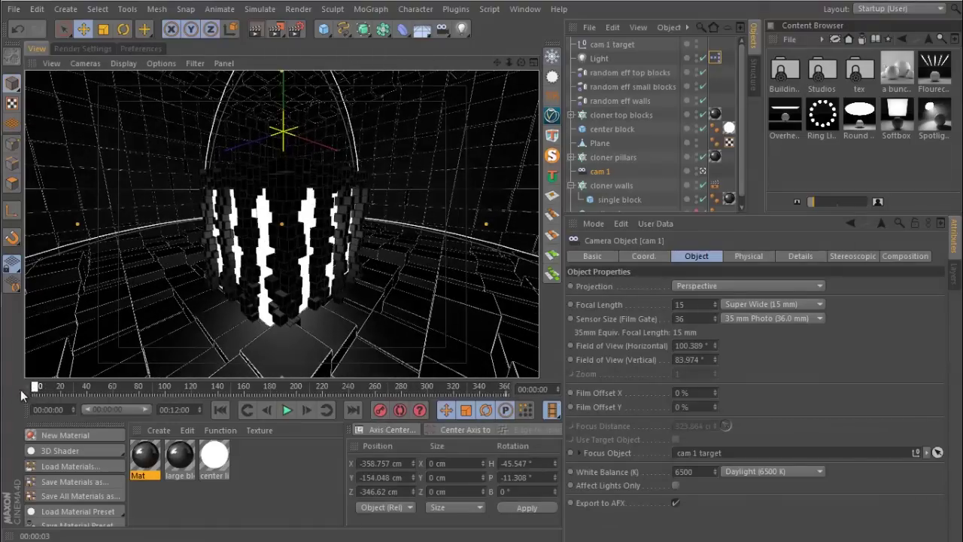
scroll(277, 280, "down", 2)
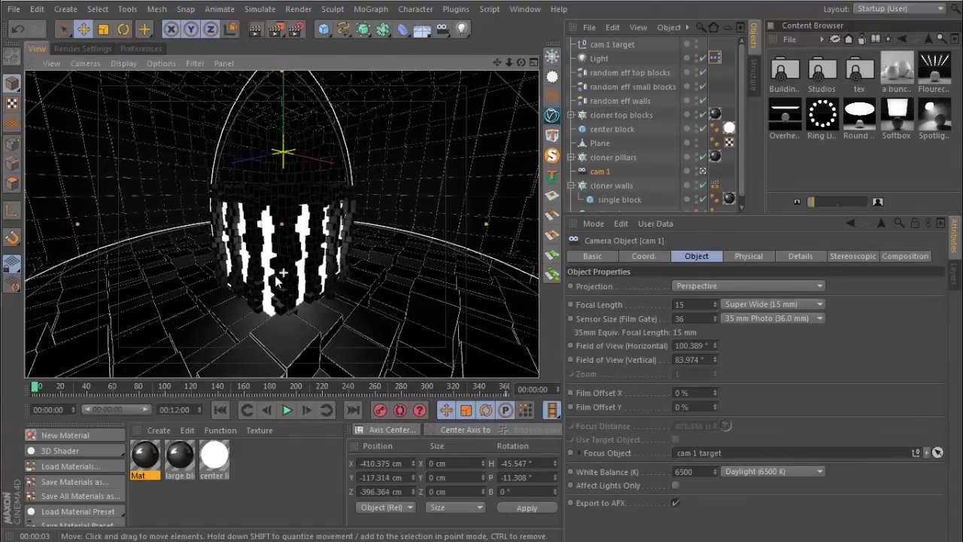
scroll(277, 280, "down", 5)
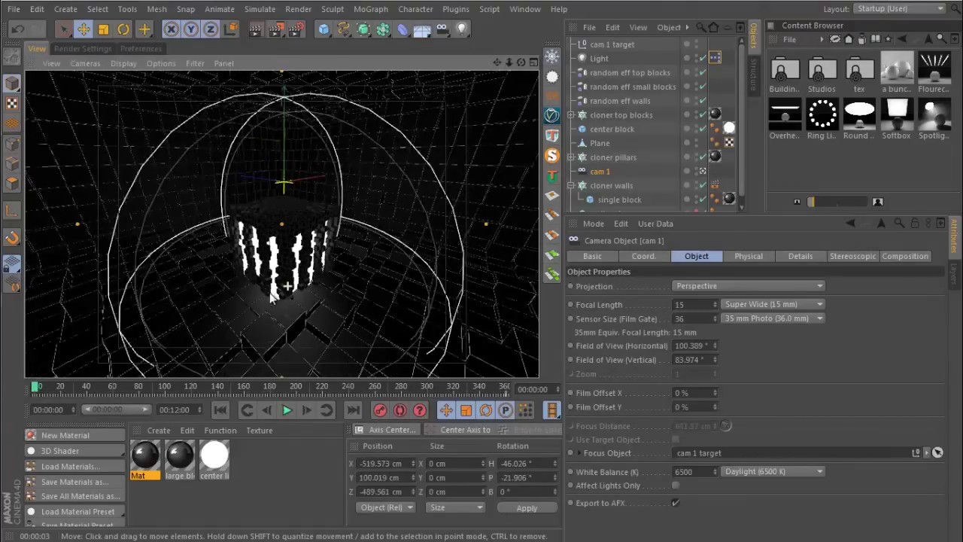
scroll(274, 292, "down", 5)
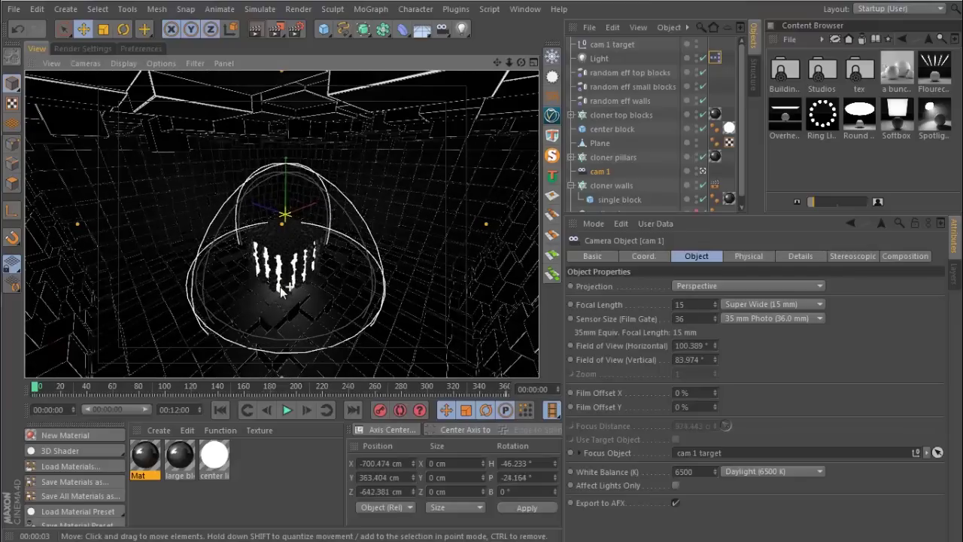
scroll(283, 286, "down", 4)
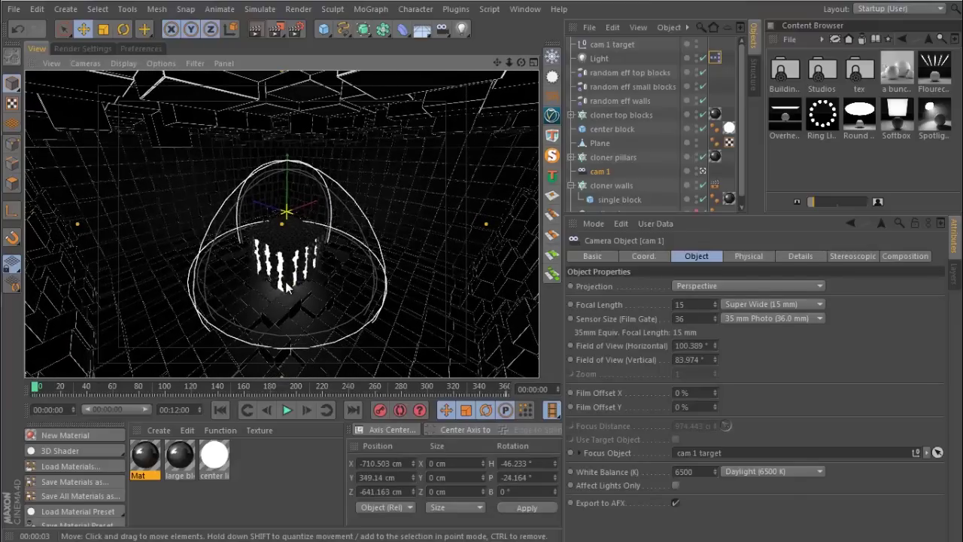
middle_click_drag(280, 282, 289, 251, "alt")
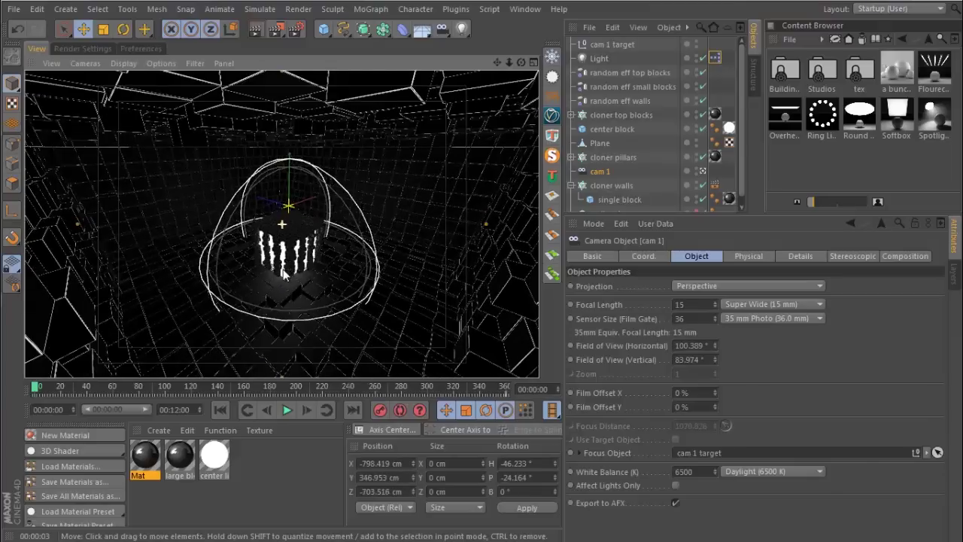
scroll(287, 263, "down", 4)
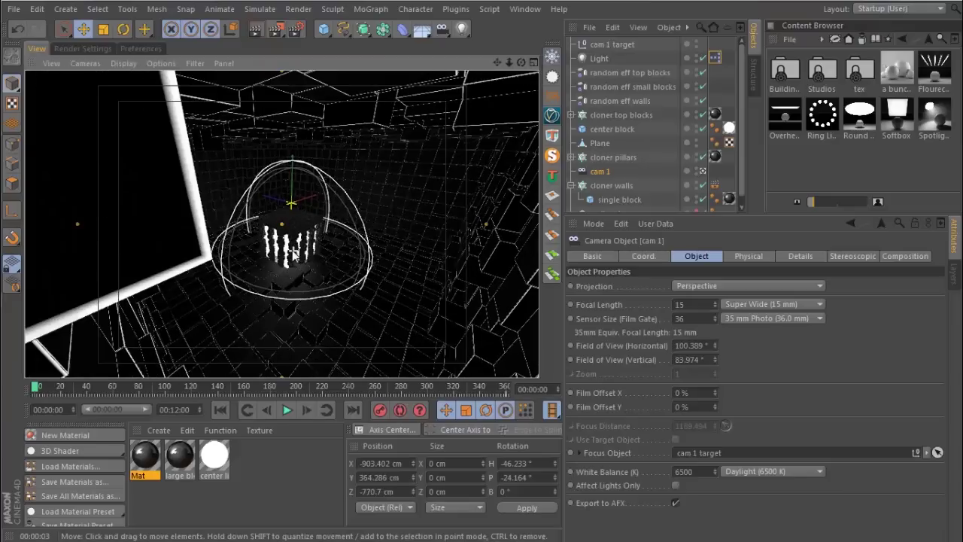
scroll(294, 254, "down", 5)
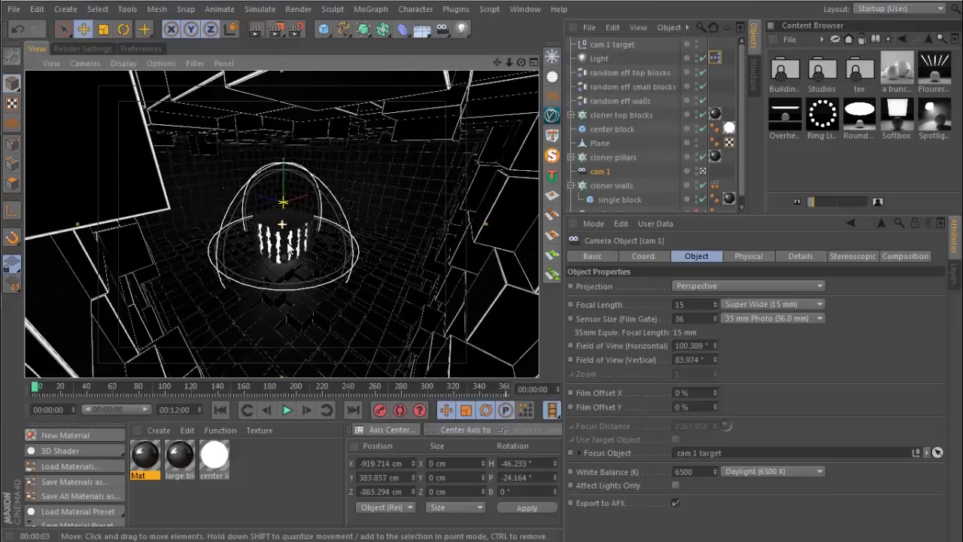
scroll(288, 251, "down", 3)
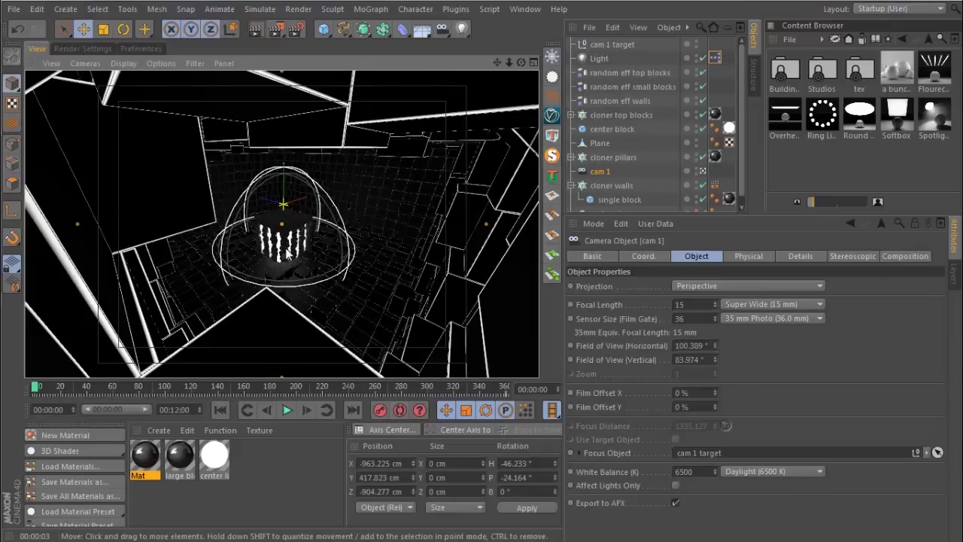
left_click_drag(288, 256, 289, 250, "alt")
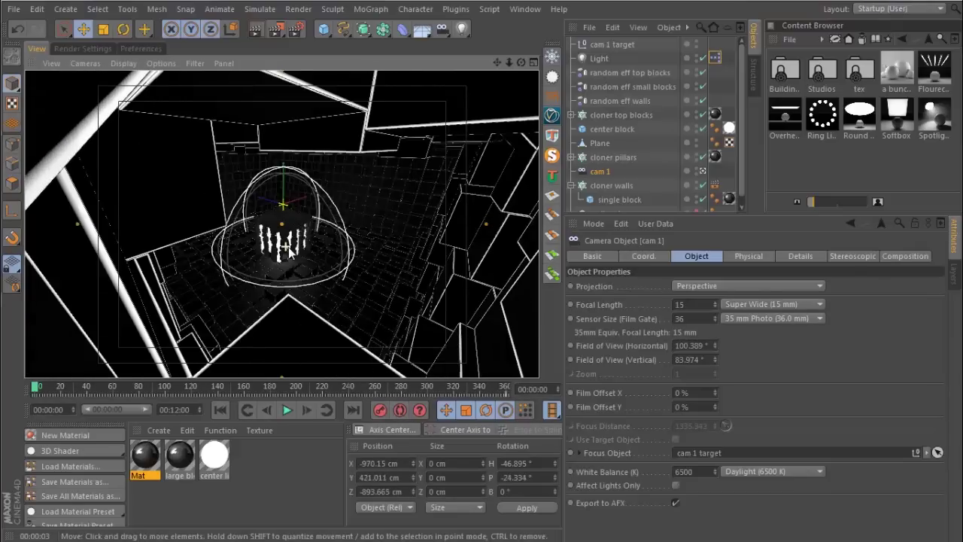
left_click(380, 415)
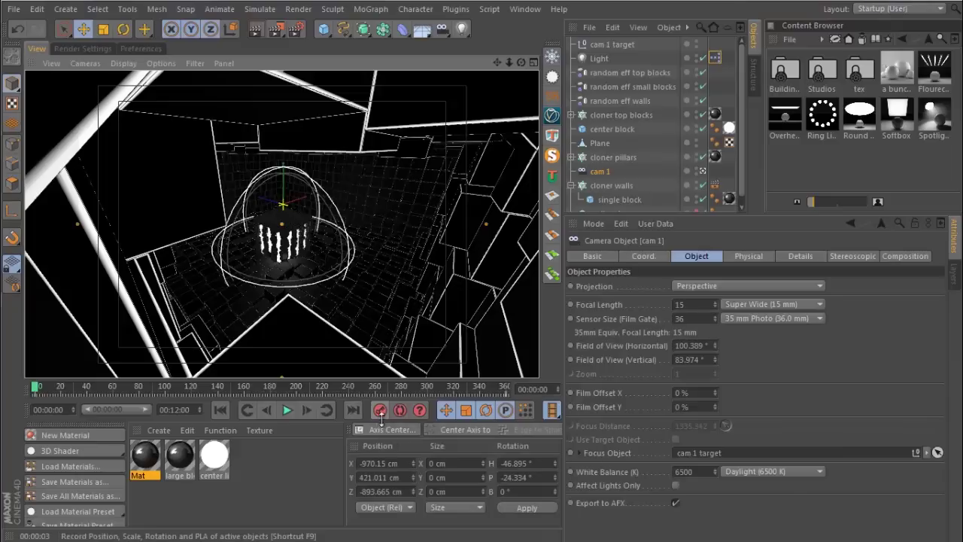
- Set the render output to 1280 x 720 pixels and render a preview of frame 0
left_click(295, 29)
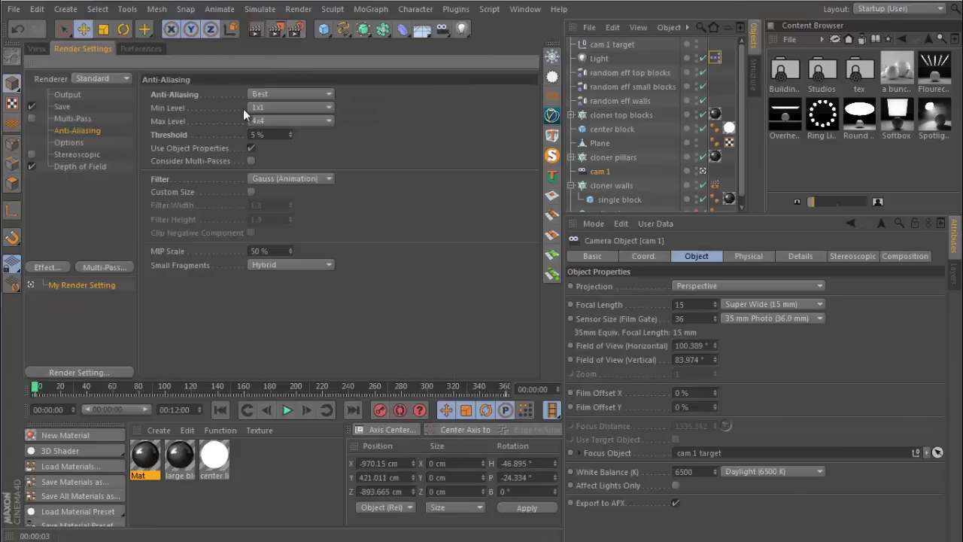
left_click(66, 96)
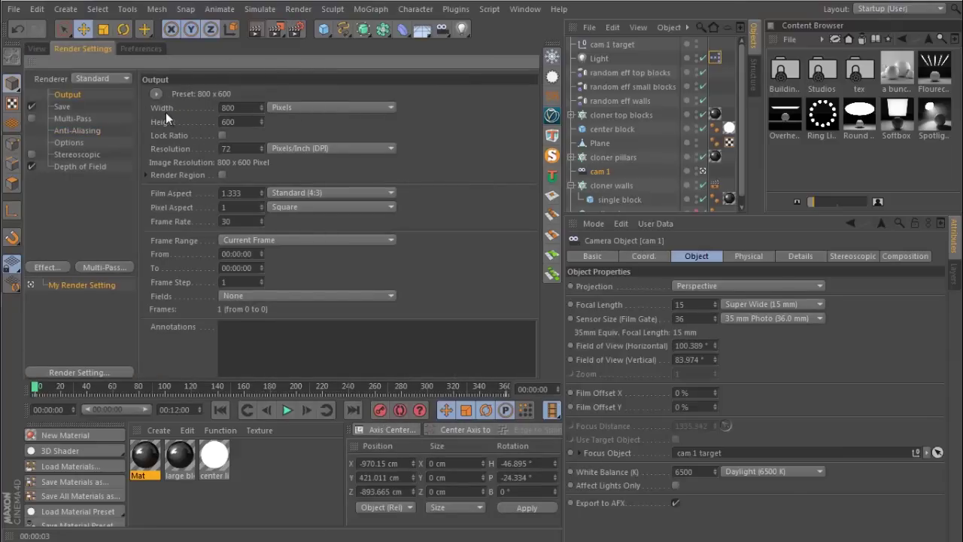
double_click(233, 108)
type("1280")
key("Tab")
type("720")
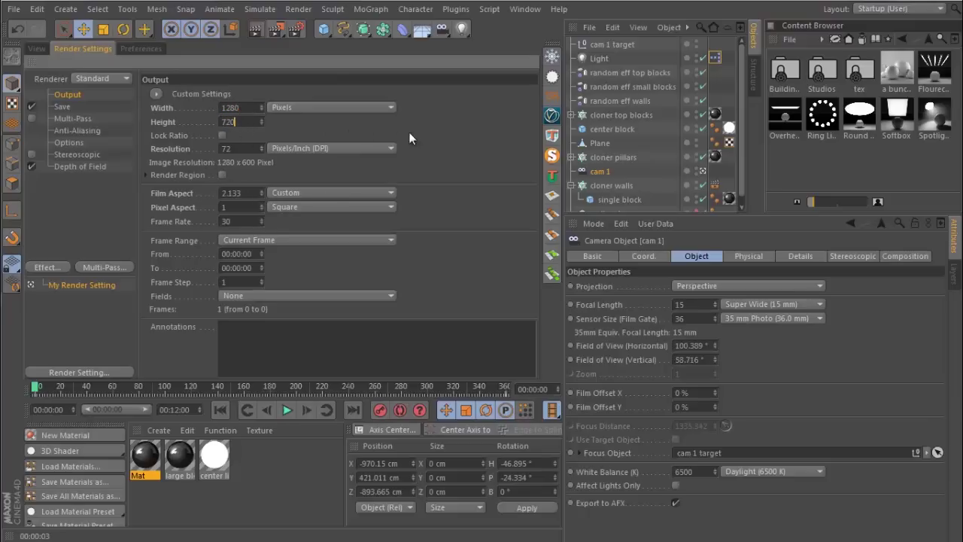
key("Return")
left_click(35, 48)
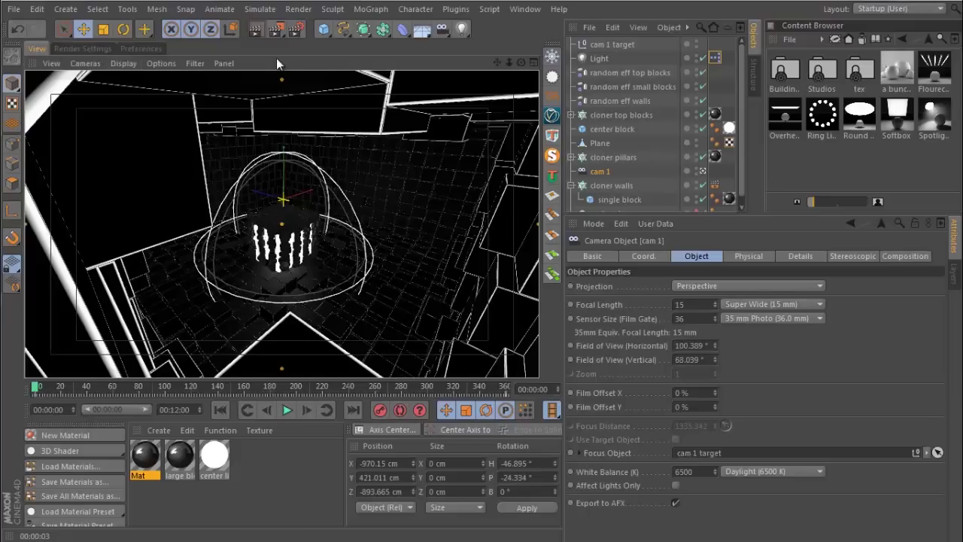
left_click(252, 35)
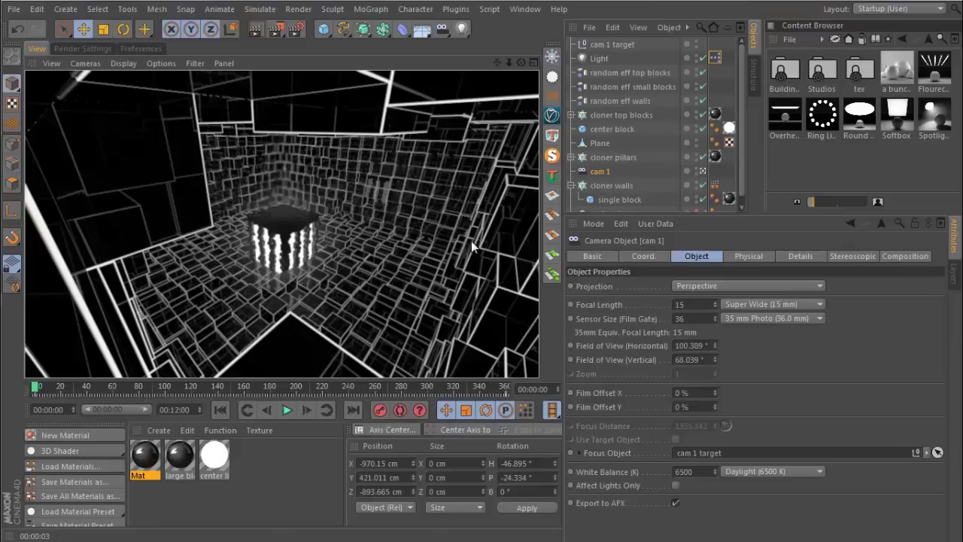
- Play through cam 1's move, then scrub to frame 360 and render a test preview
left_click(331, 411)
left_click(287, 411)
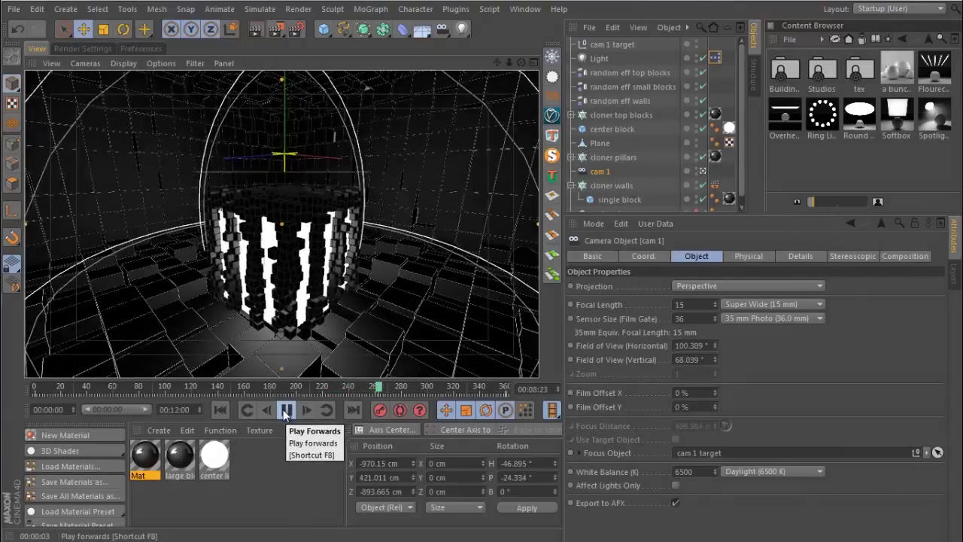
left_click(285, 410)
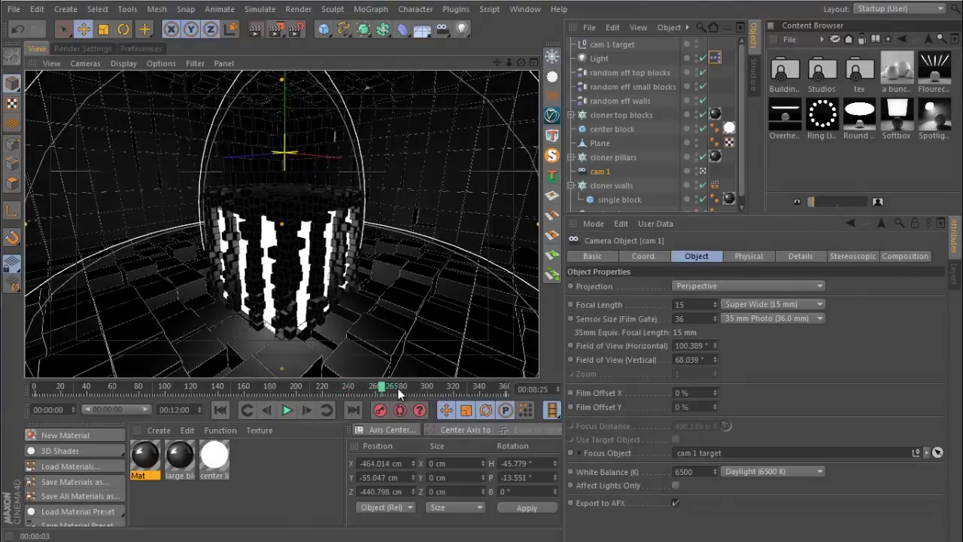
left_click_drag(398, 388, 506, 389)
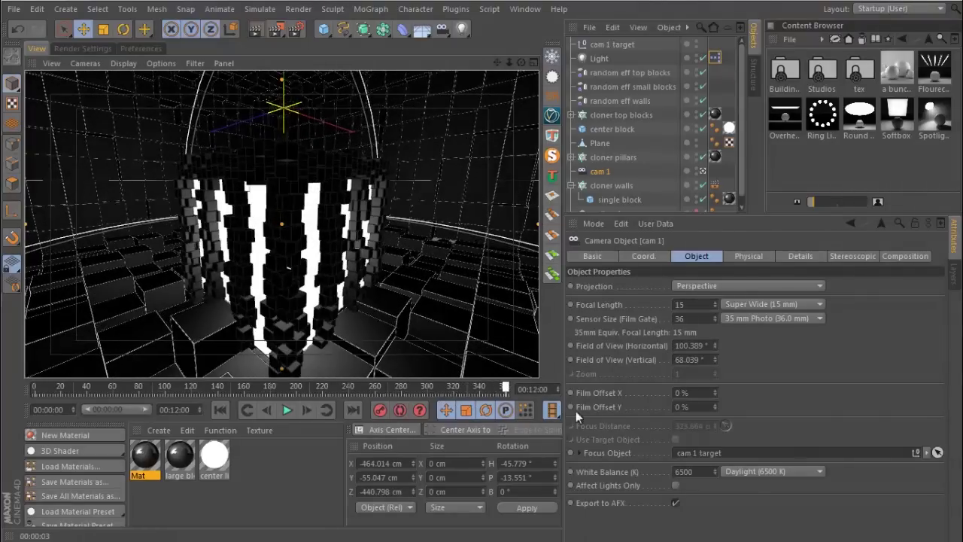
left_click(262, 35)
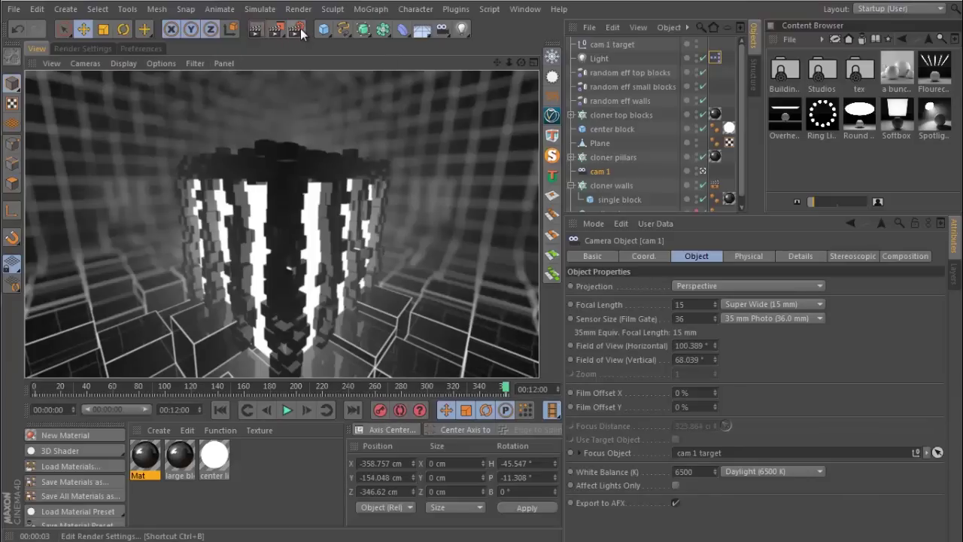
- Add a Depth multi-pass in Render Settings
left_click(298, 29)
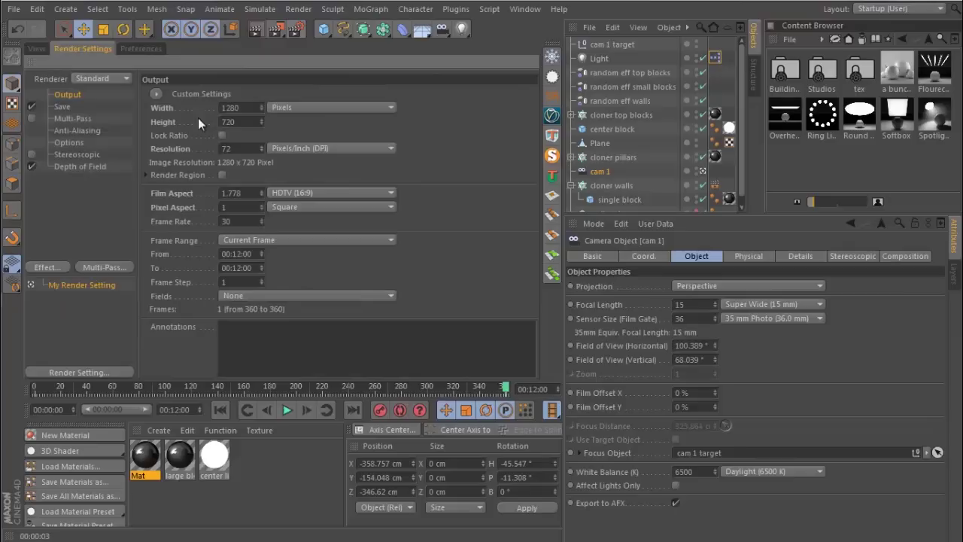
left_click(101, 269)
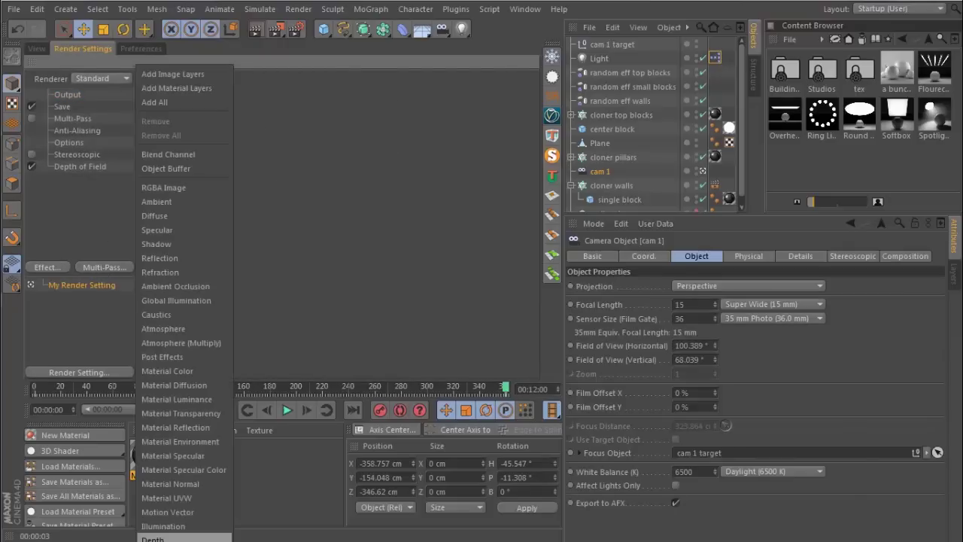
left_click(153, 539)
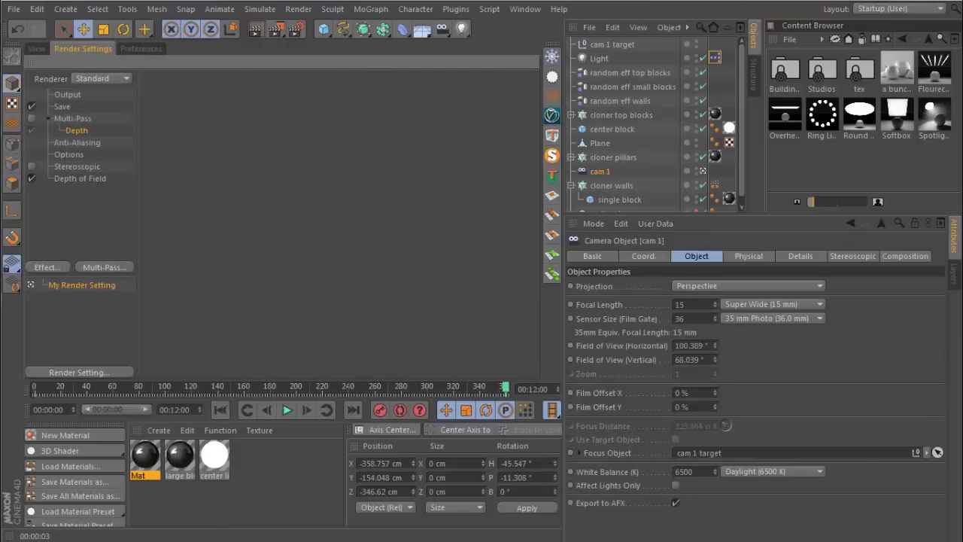
- Enable saving a compositing project file with Include 3D Data, then return to the view
left_click(63, 106)
left_click(284, 122)
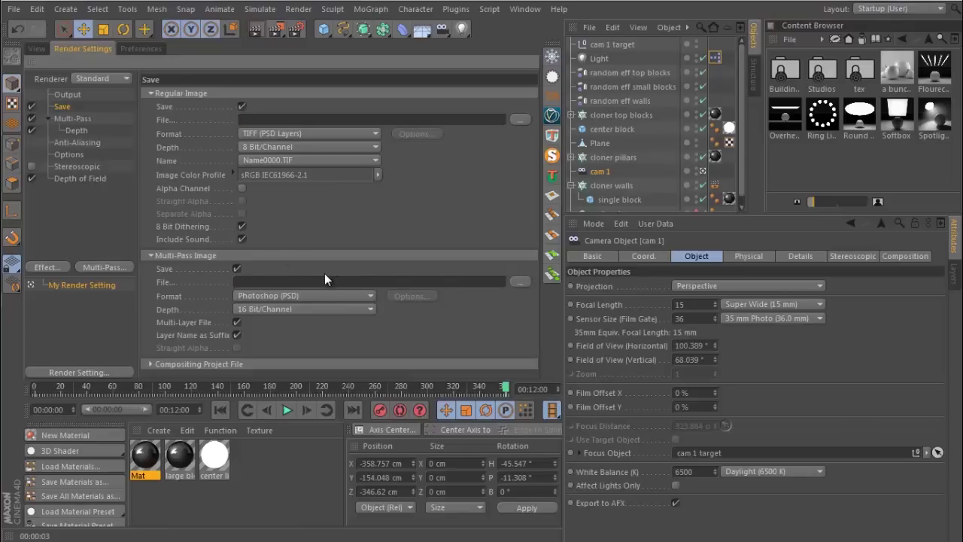
left_click(151, 365)
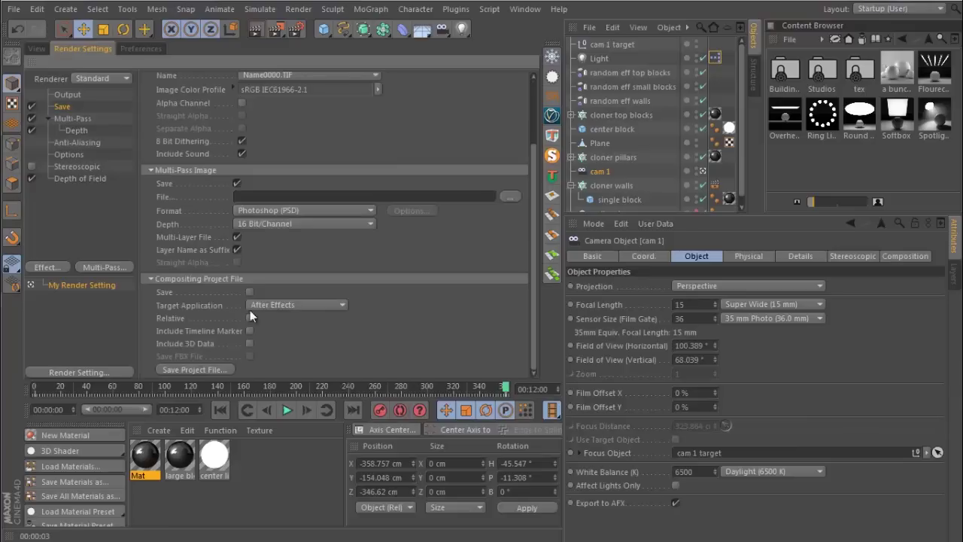
left_click(250, 292)
left_click(249, 343)
scroll(292, 274, "up", 4)
scroll(291, 274, "down", 4)
scroll(248, 154, "up", 2)
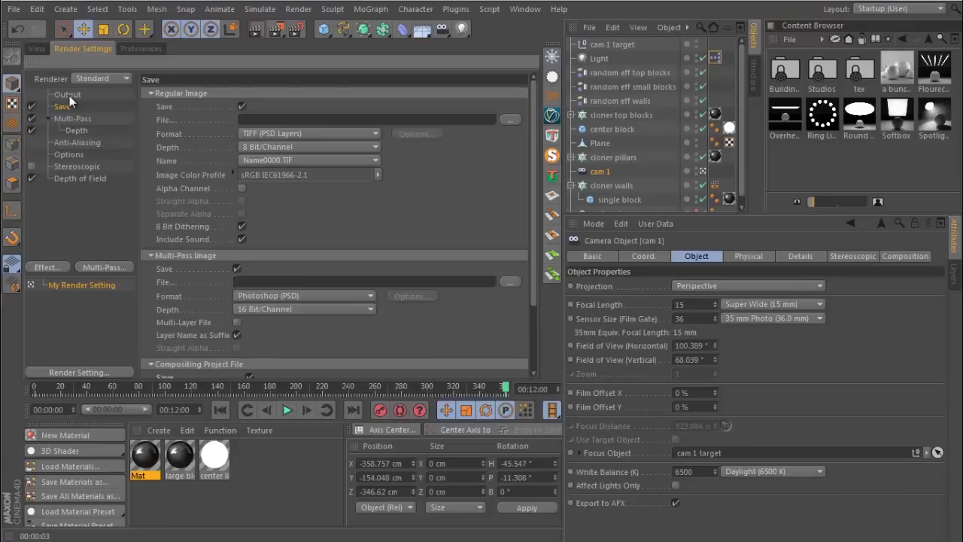
left_click(37, 48)
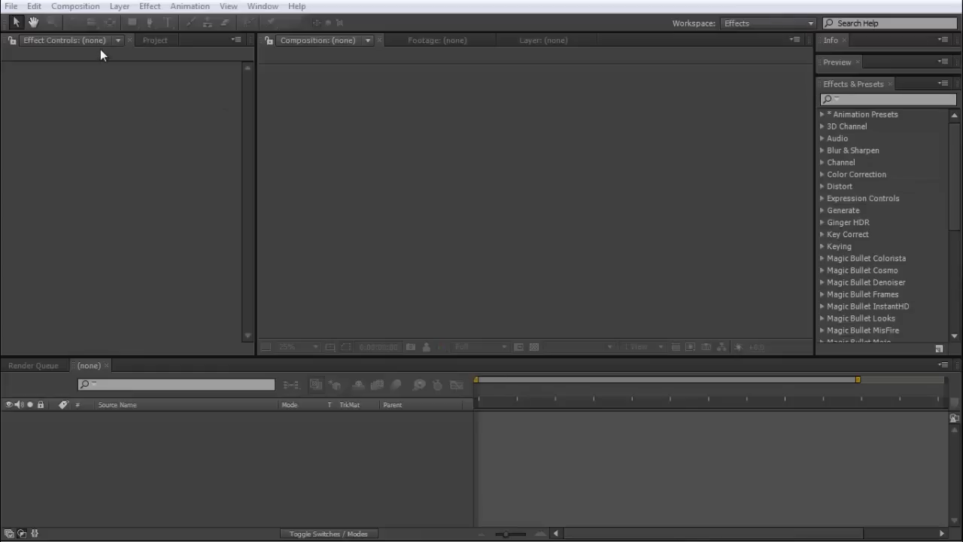
- Import main.aec from the render folder via File > Import > File
left_click(11, 6)
mouse_move(76, 185)
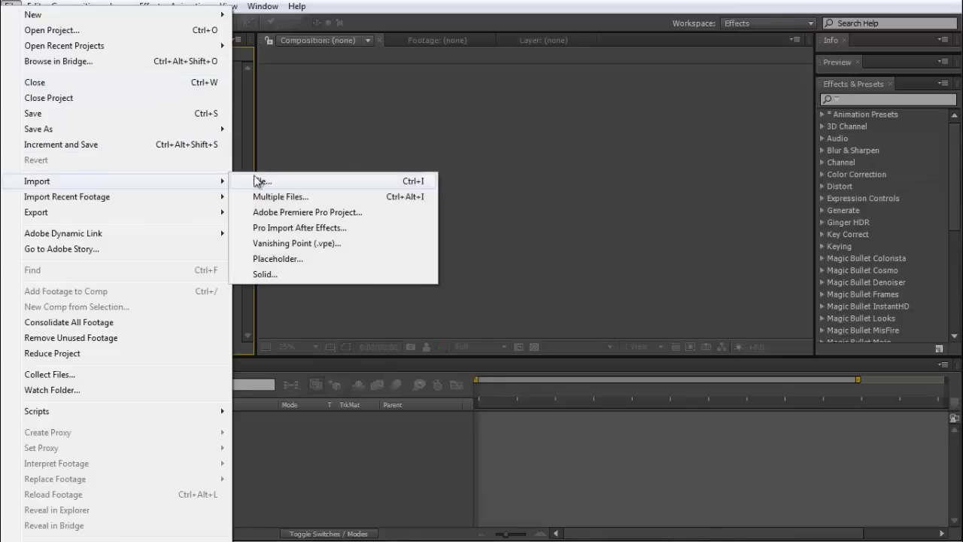
left_click(259, 182)
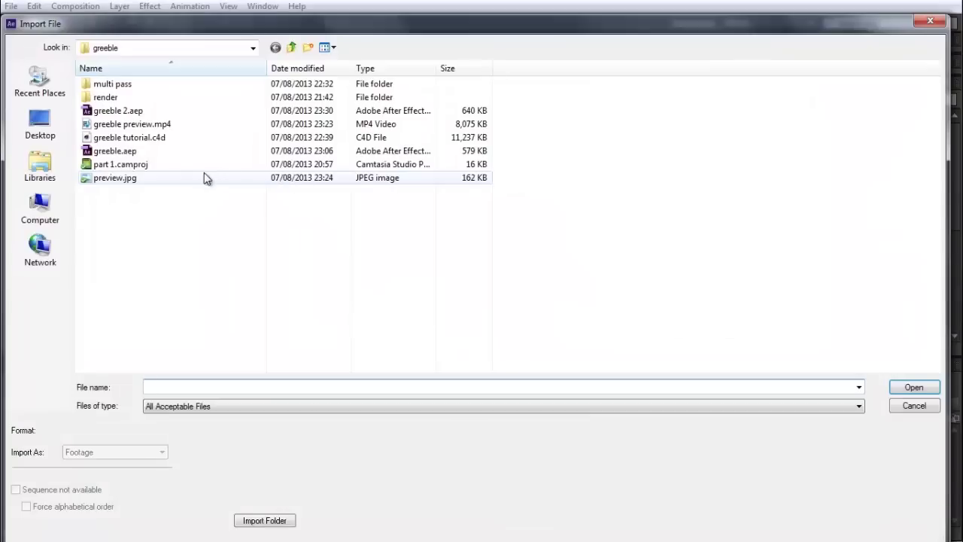
double_click(120, 97)
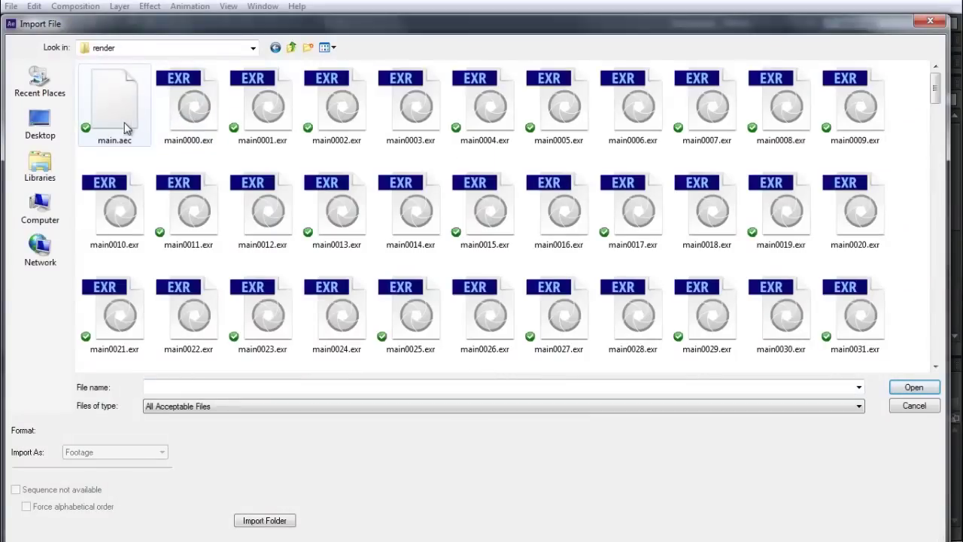
left_click(125, 124)
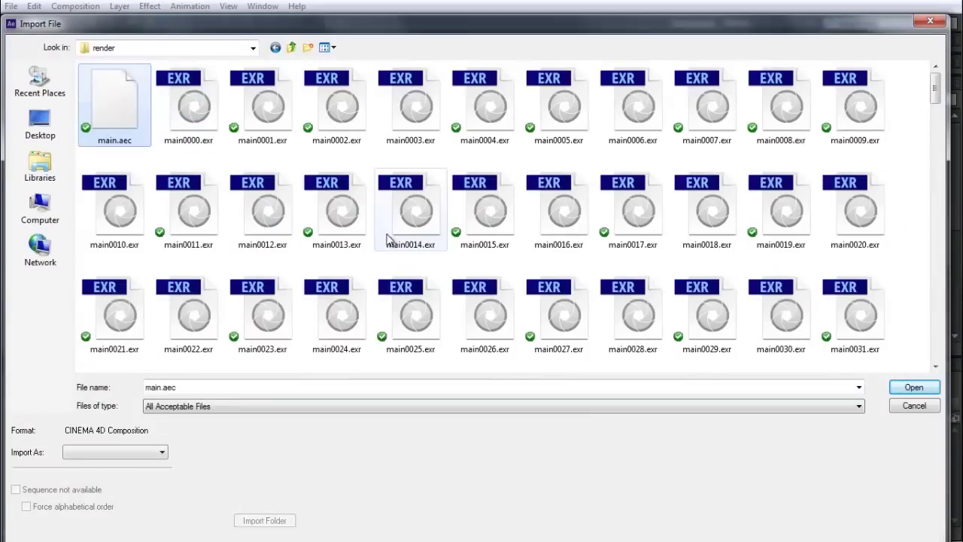
left_click(913, 387)
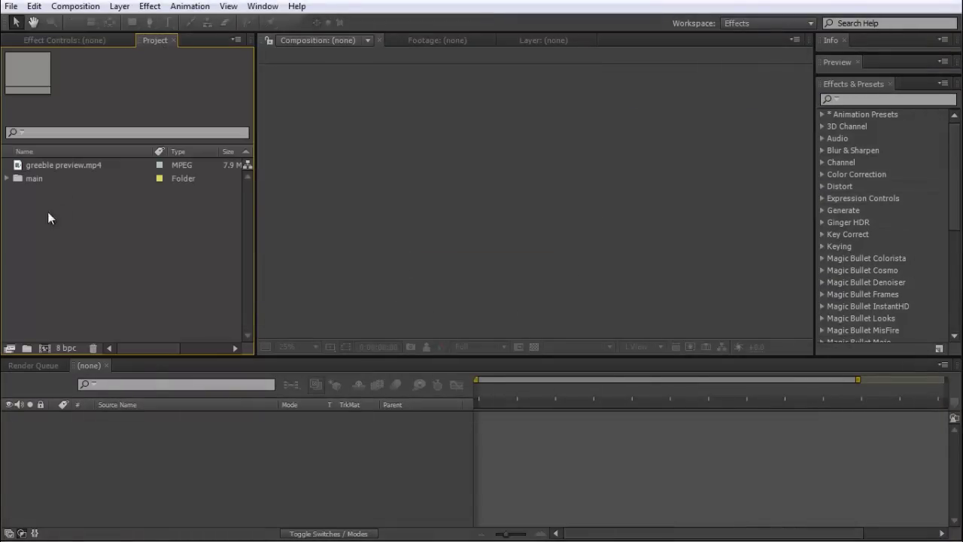
- Expand the imported main folder and check the main[0000-0288].exr sequence details
left_click(8, 179)
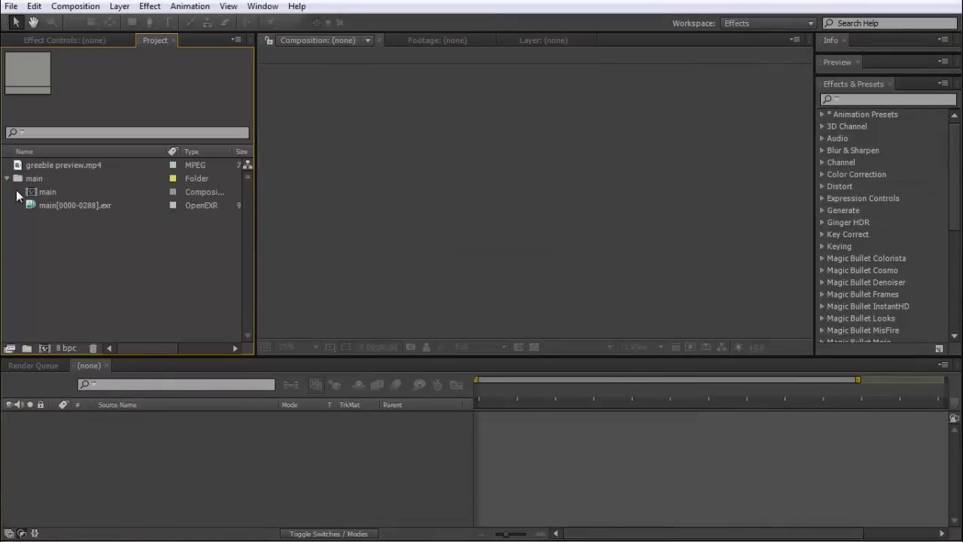
left_click(55, 203)
left_click(51, 220)
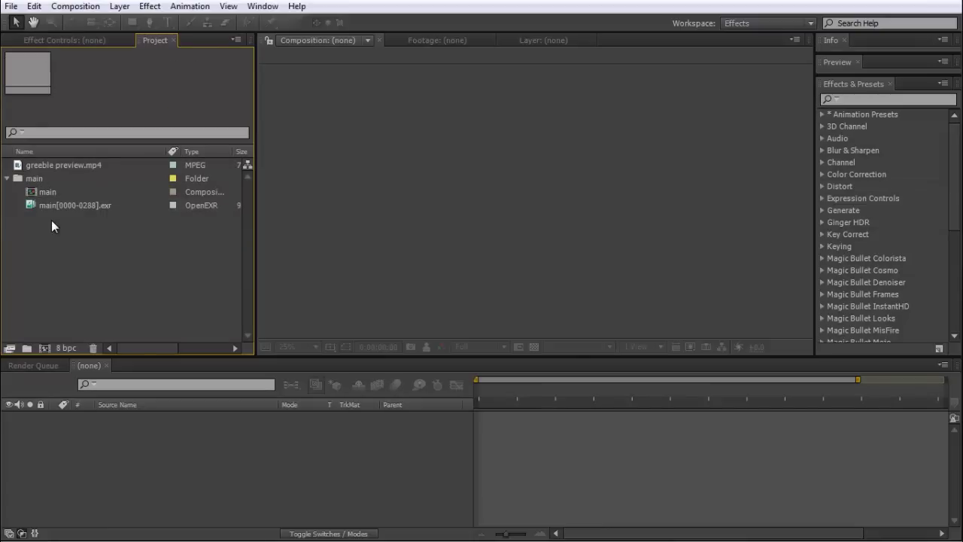
- Import multi_depth0000.png from the multi pass folder as a PNG sequence
left_click(10, 6)
mouse_move(68, 181)
left_click(314, 182)
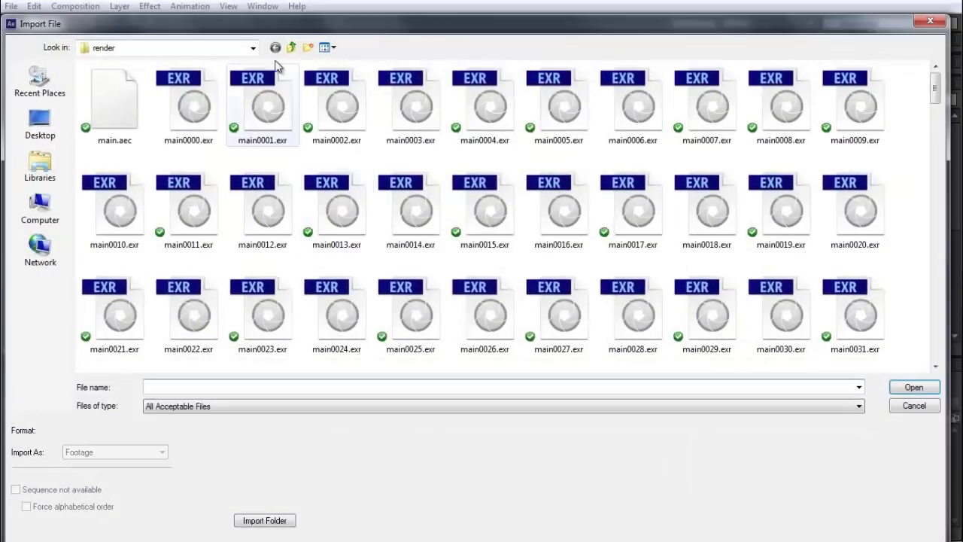
left_click(291, 47)
double_click(128, 82)
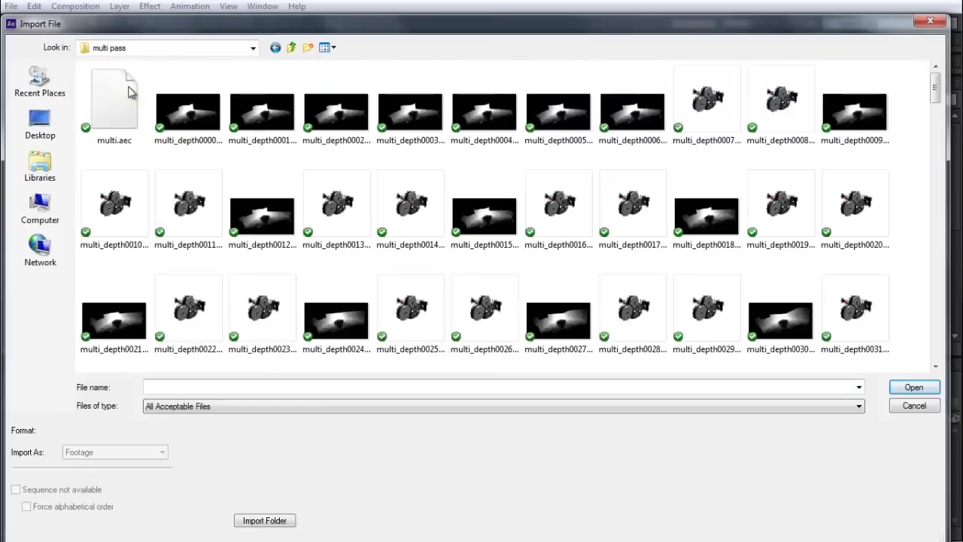
left_click(210, 120)
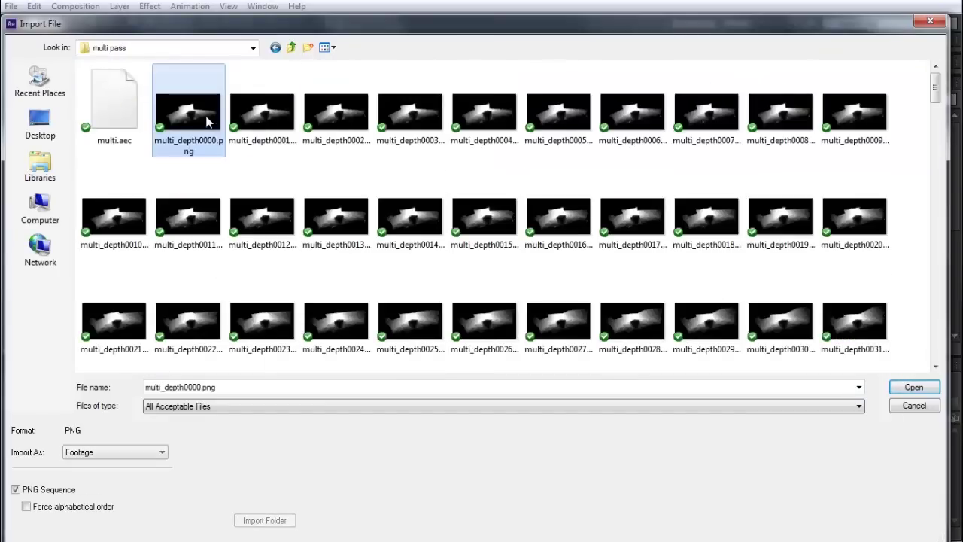
left_click(914, 387)
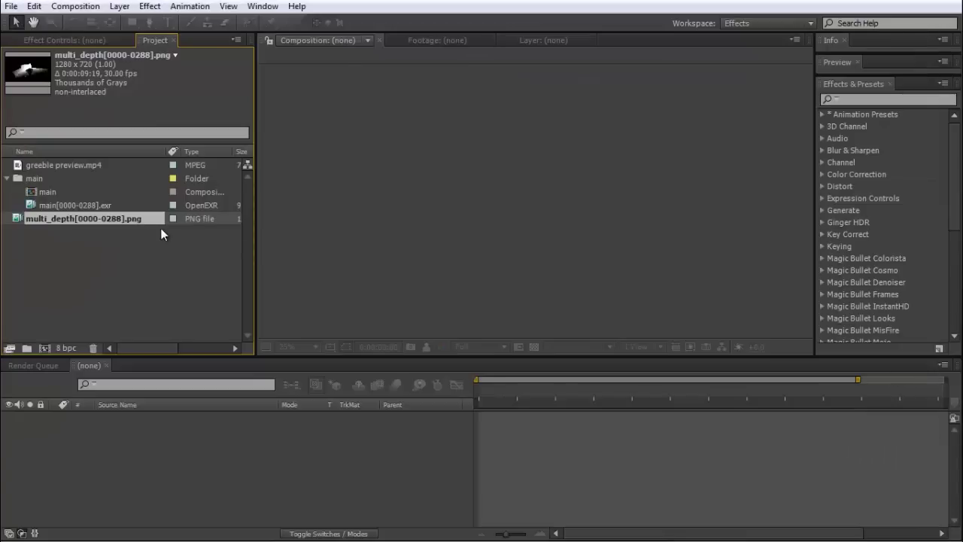
- Interpret the multi_depth footage at 24 fps and compare both sequences' details
right_click(111, 220)
mouse_move(236, 309)
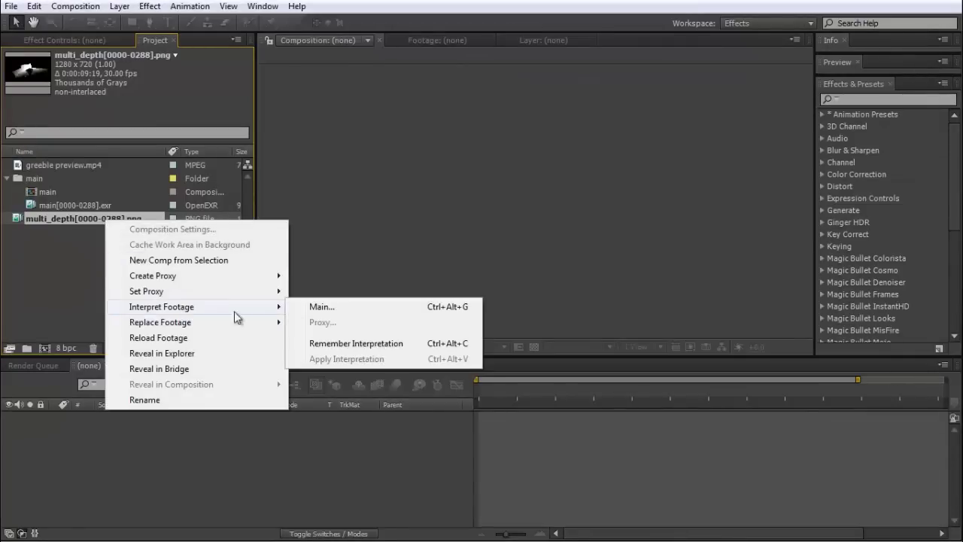
left_click(348, 313)
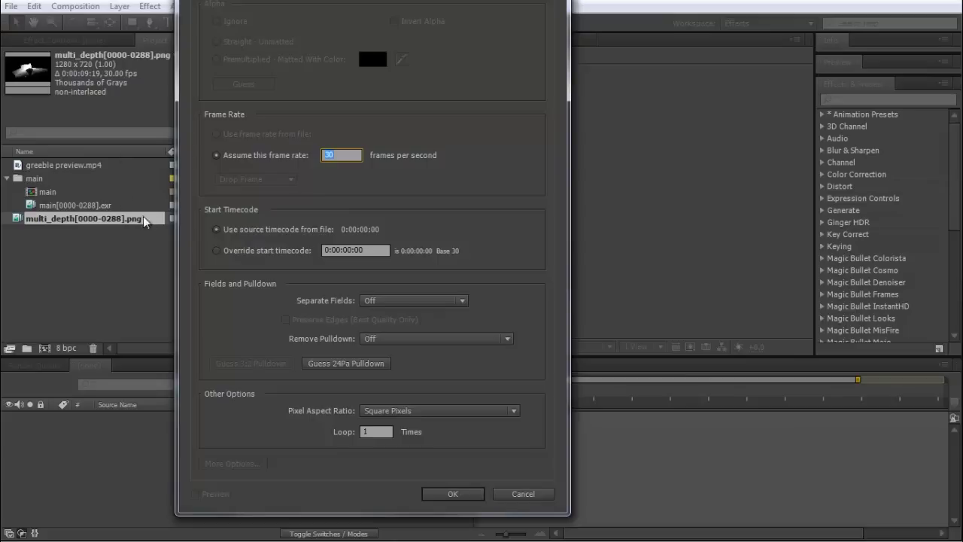
type("24")
left_click(450, 494)
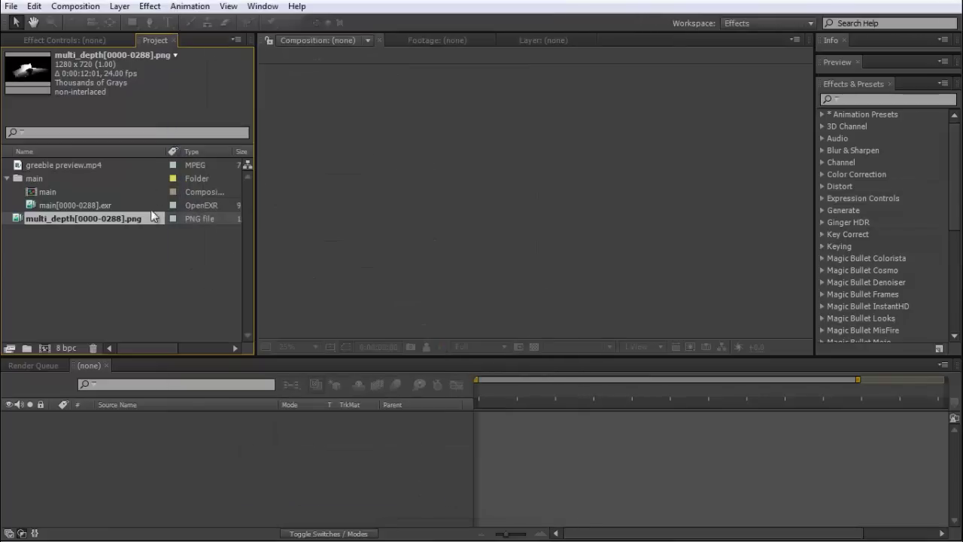
left_click(90, 204)
left_click(83, 216)
- Open the main composition and scrub the camera move from 0:00:04:03 to near the end
left_click(64, 193)
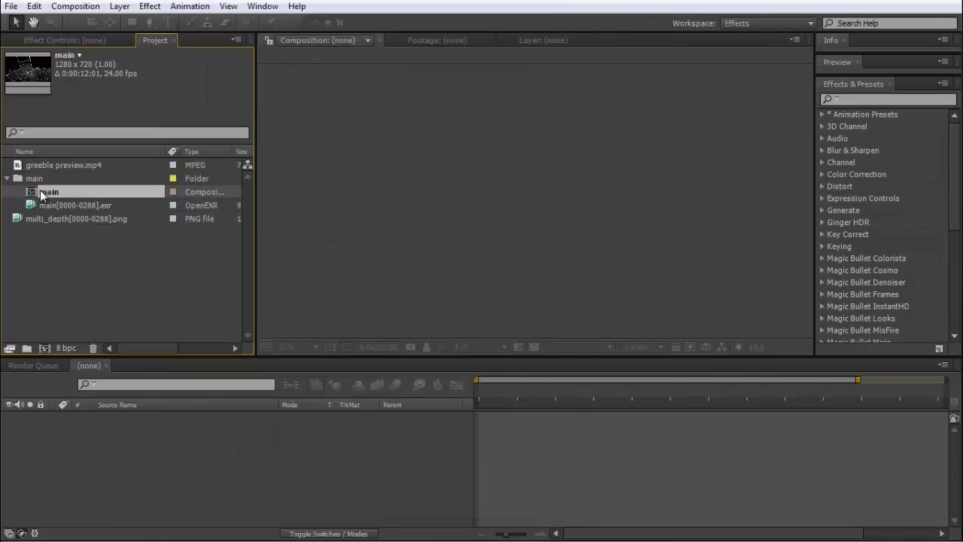
double_click(40, 192)
left_click_drag(490, 403, 871, 397)
scroll(542, 273, "up", 2)
left_click_drag(534, 216, 495, 219)
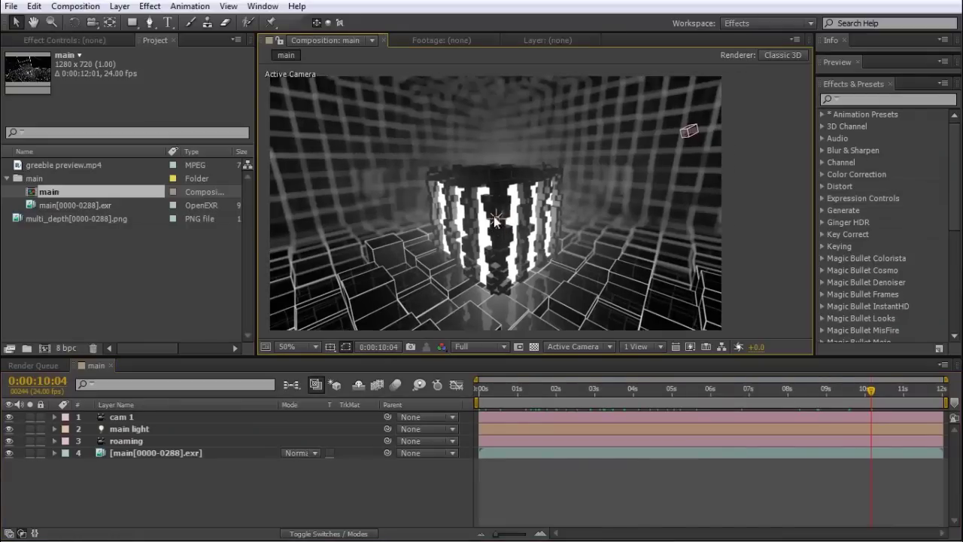
left_click_drag(874, 387, 709, 419)
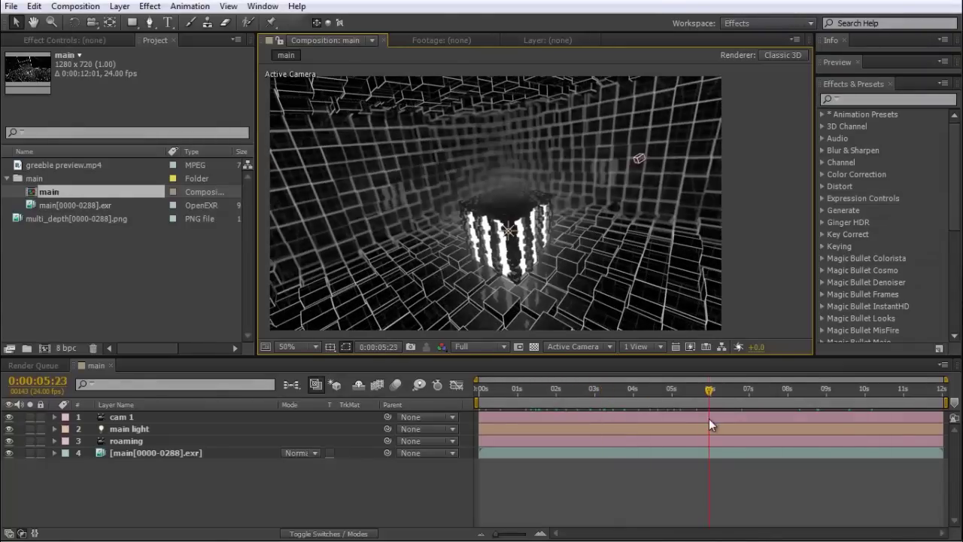
left_click_drag(709, 418, 882, 426)
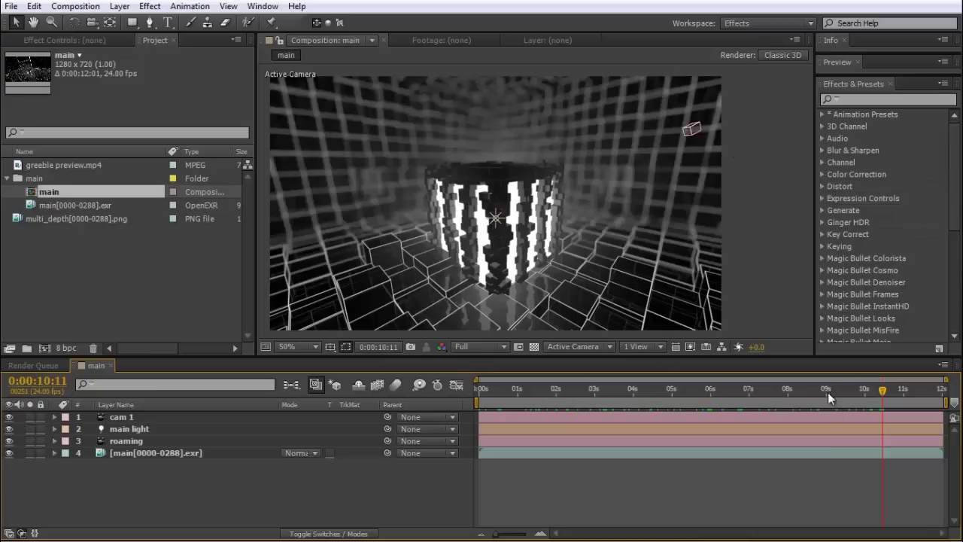
left_click_drag(880, 398, 917, 407)
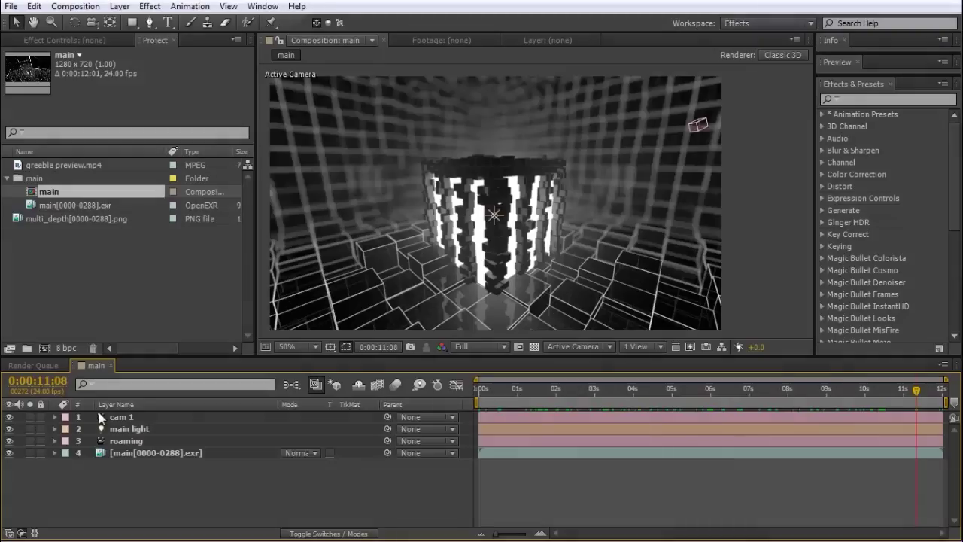
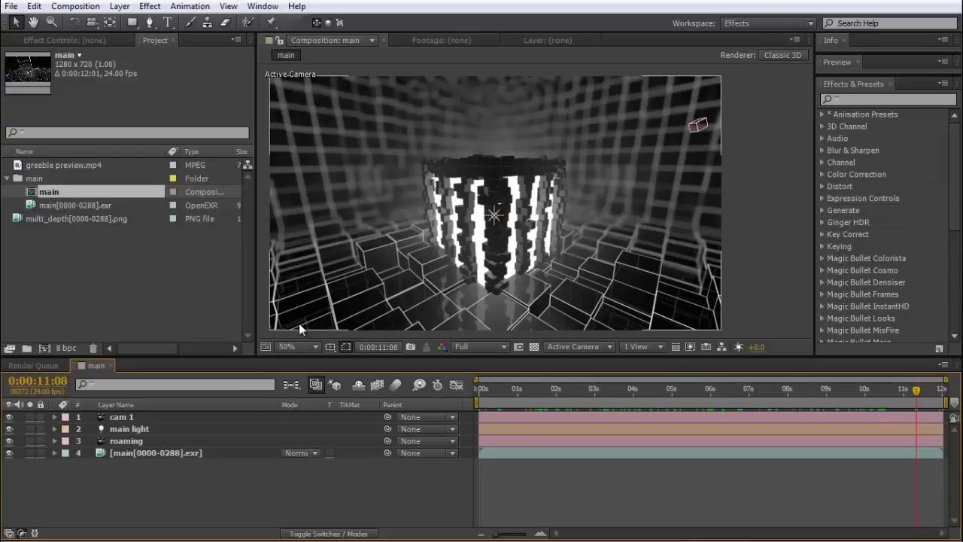
- Select the main[0000-0288].exr layer and bring up its Effect > Channel menu for Shift Channels
left_click(143, 452)
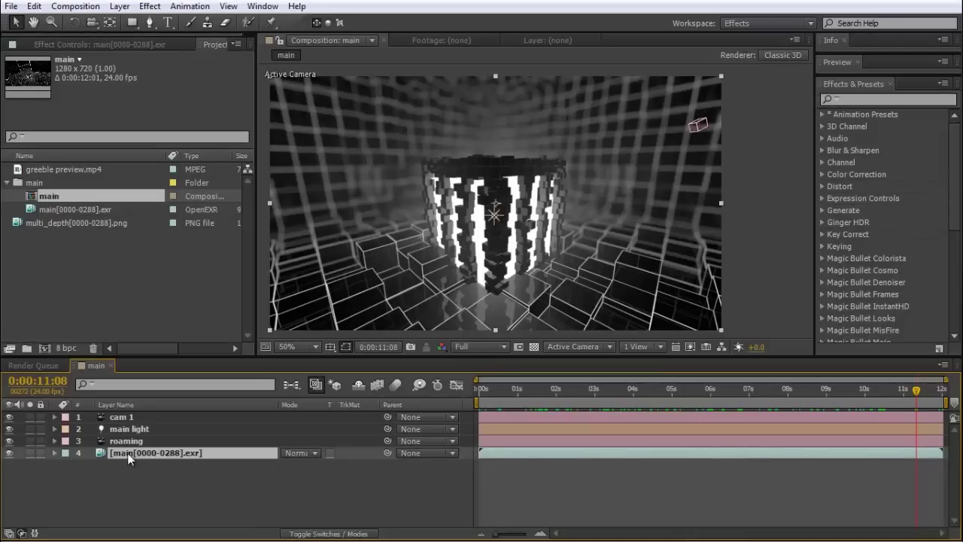
right_click(141, 450)
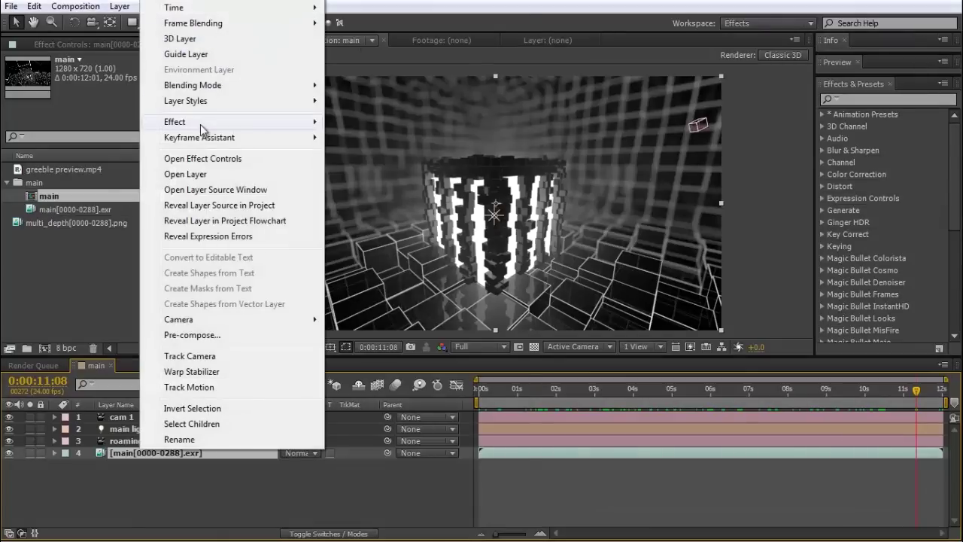
mouse_move(201, 123)
mouse_move(426, 88)
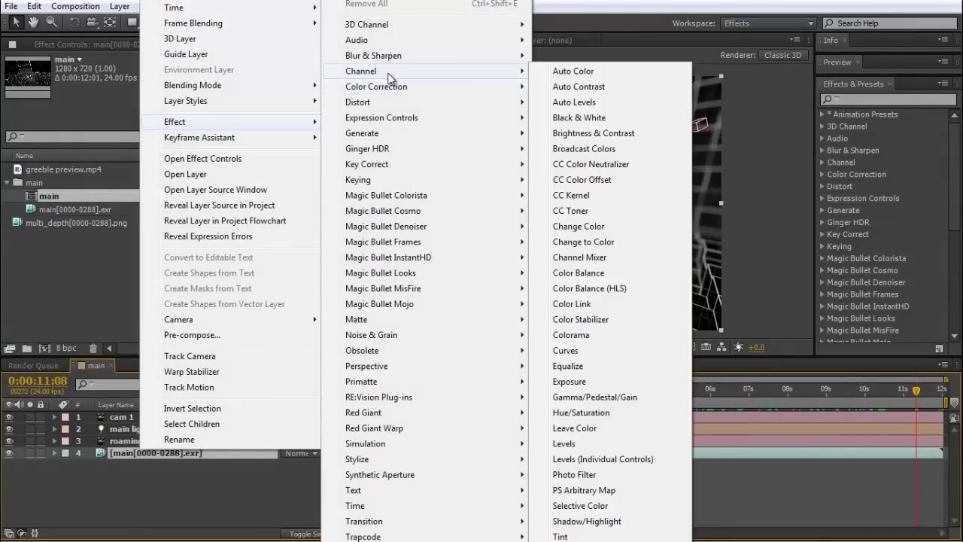
mouse_move(390, 73)
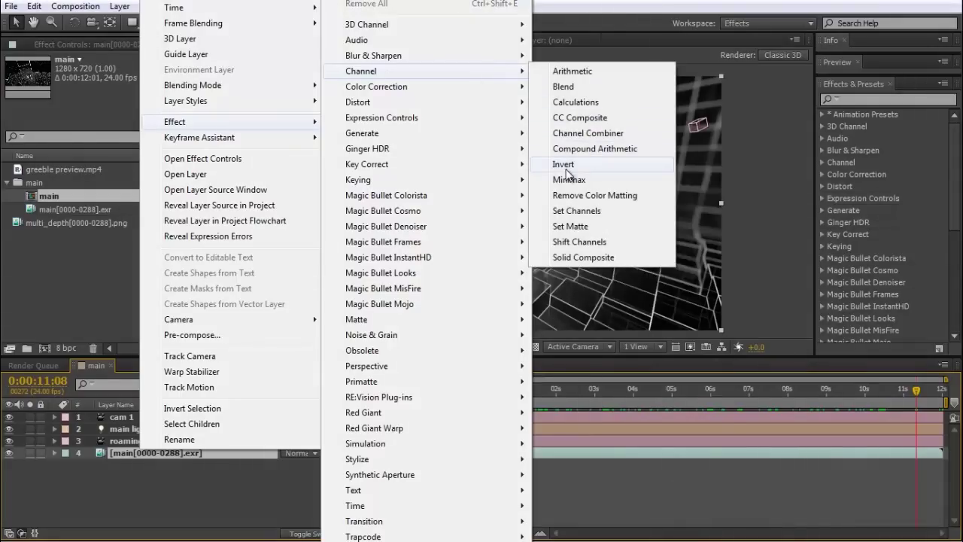
- Apply Shift Channels to the EXR layer and set its red, green and blue sources to Off
left_click(578, 242)
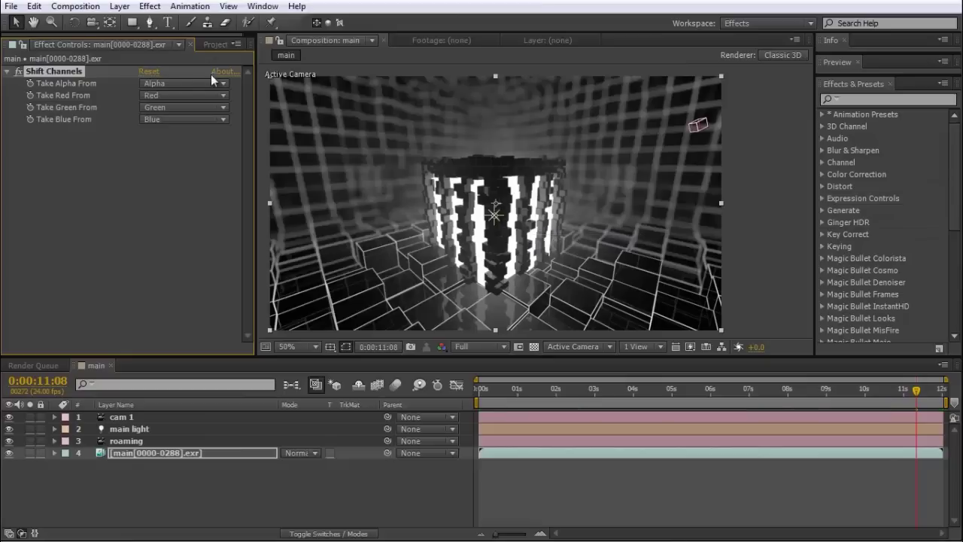
left_click(170, 97)
left_click(187, 249)
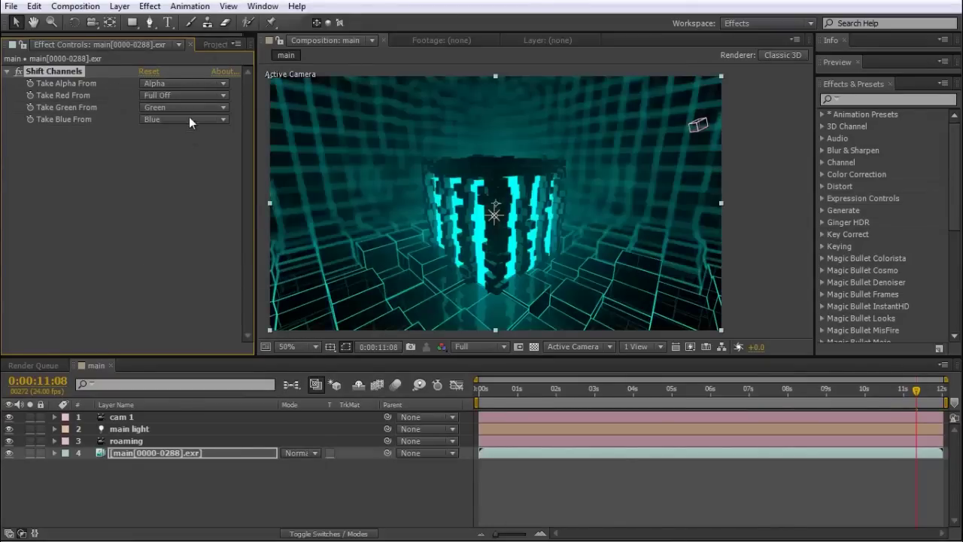
left_click(184, 108)
left_click(183, 262)
left_click(178, 119)
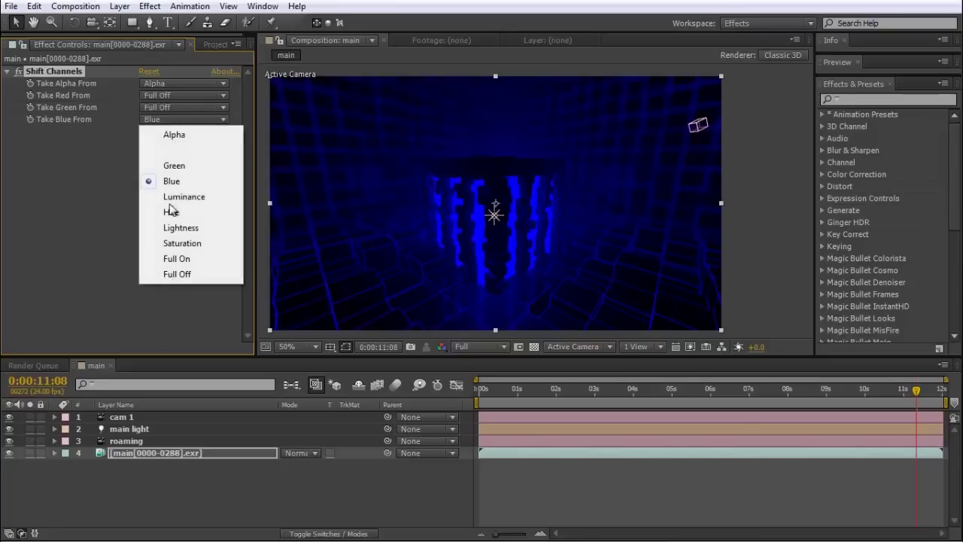
left_click(181, 274)
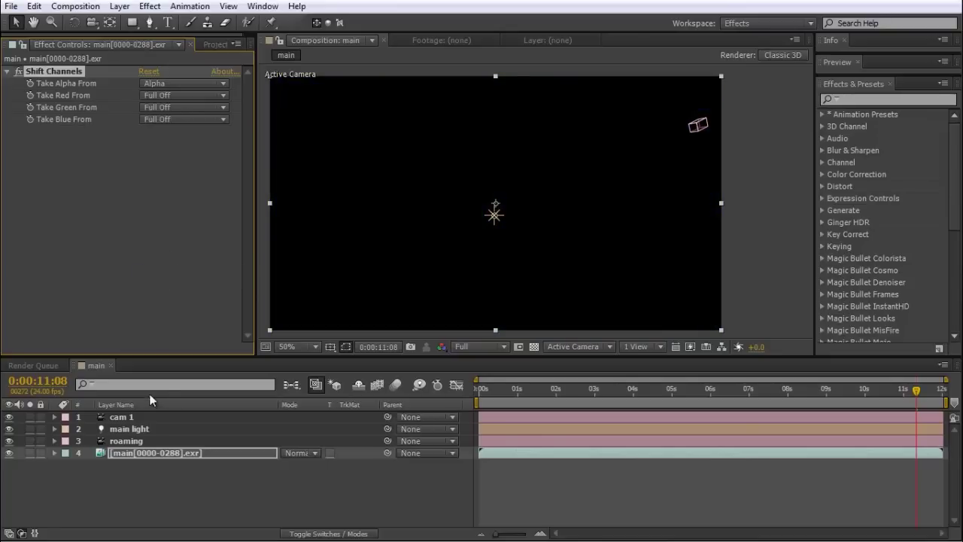
- Duplicate the EXR layer twice and set layer 4 to take red from Red
left_click(139, 455)
key("ctrl+d")
key("ctrl+d")
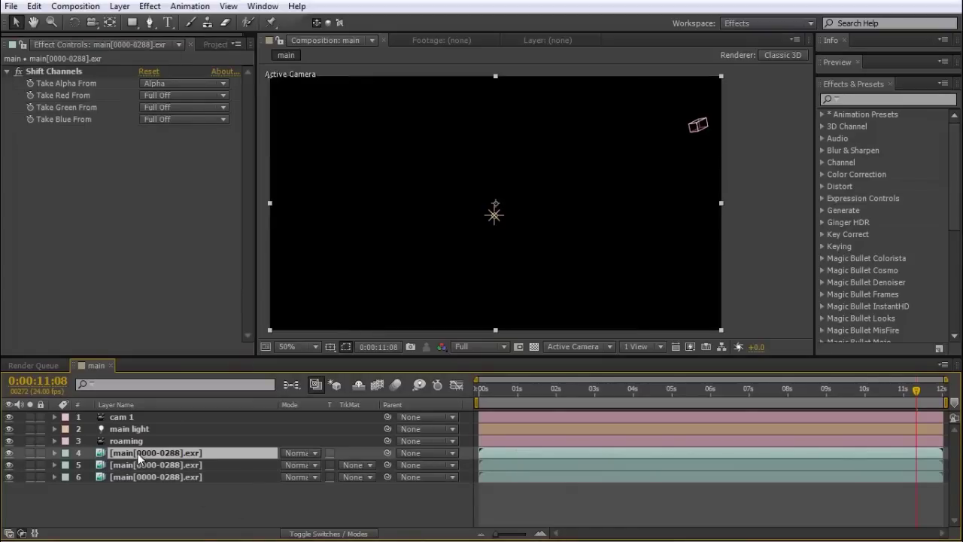
left_click(151, 94)
left_click(170, 125)
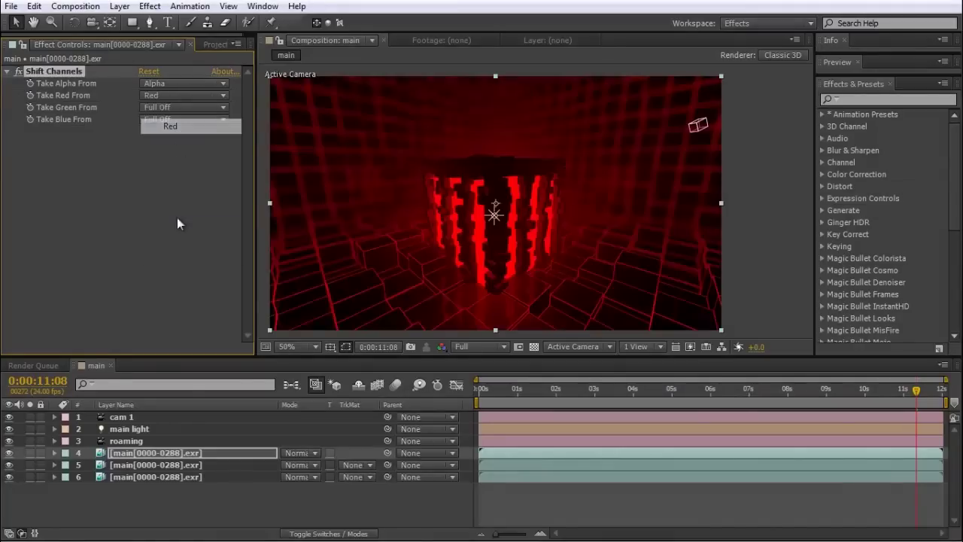
- Set layer 5 to take green from Green and layer 6 blue from Blue
left_click(158, 465)
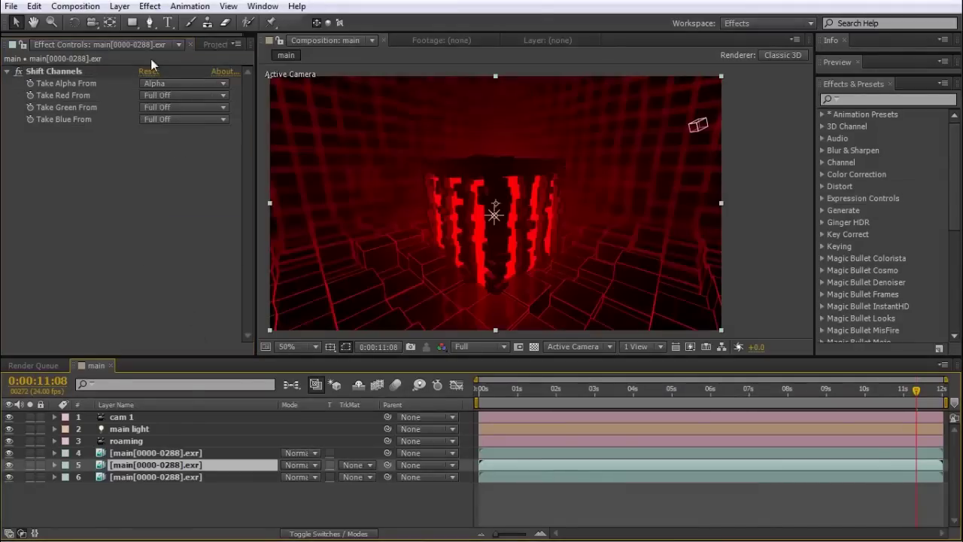
left_click(151, 107)
left_click(173, 156)
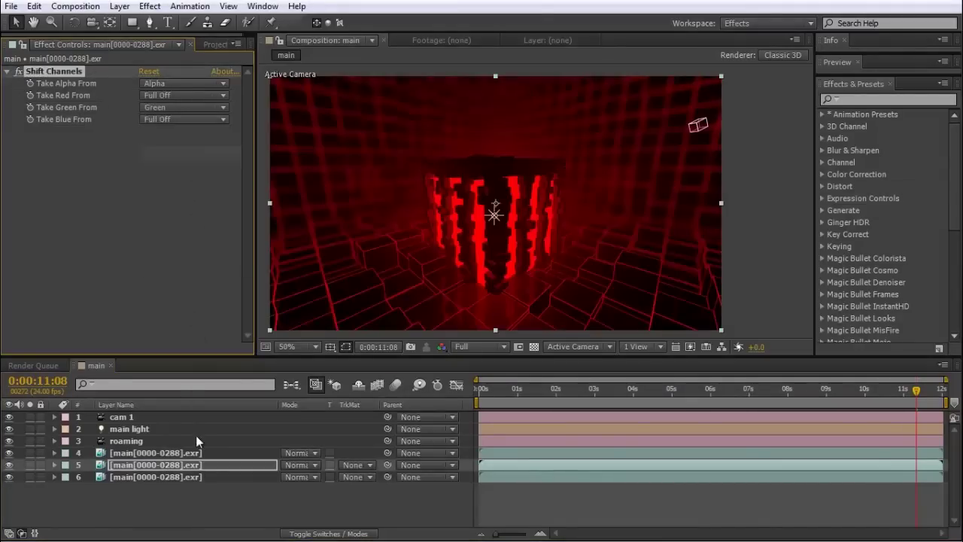
left_click(174, 474)
left_click(171, 117)
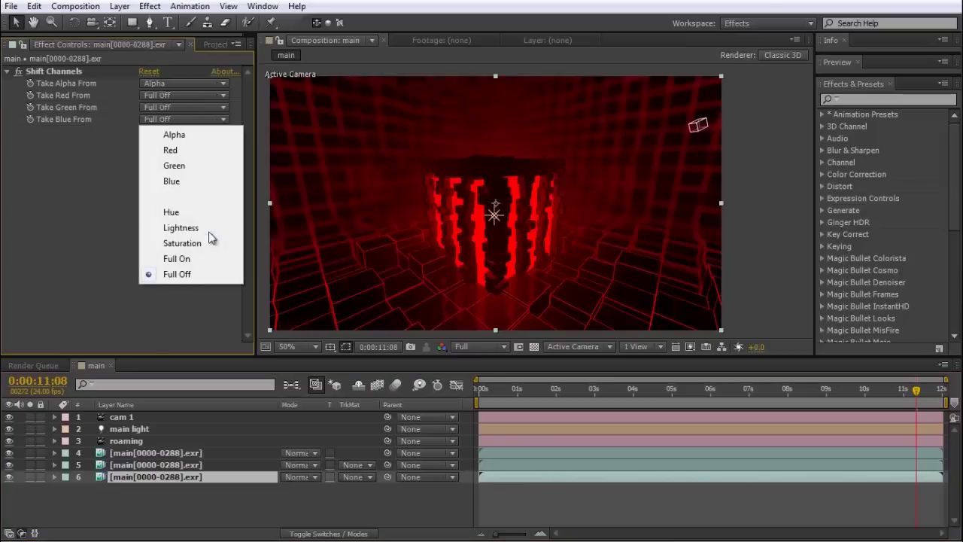
left_click(198, 179)
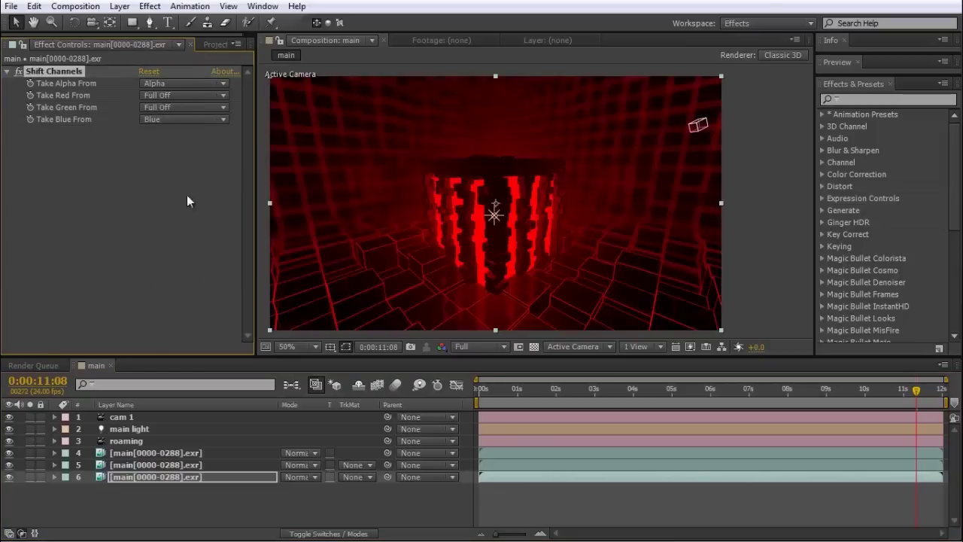
- Give layers 4, 5 and 6 the Red, Green and Blue label colours
left_click(64, 455)
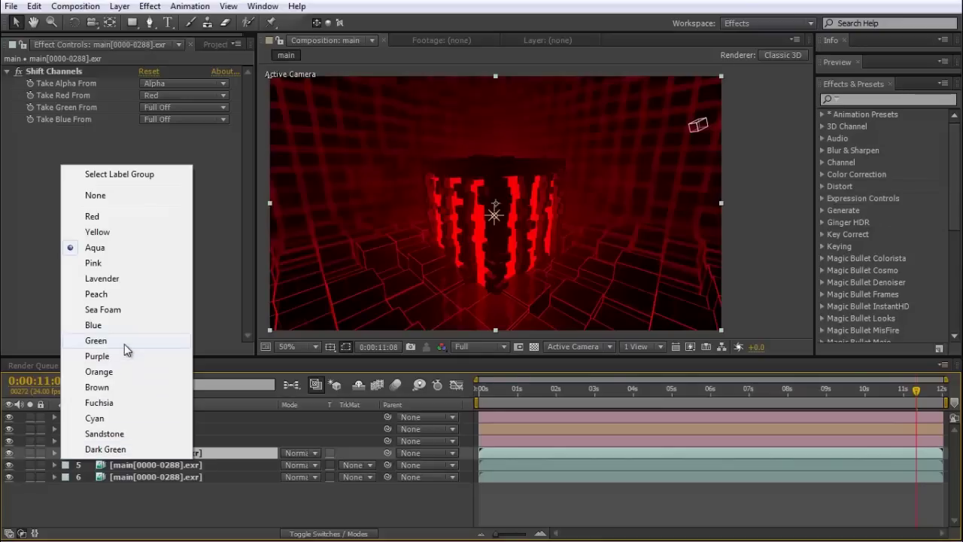
left_click(113, 216)
left_click(65, 465)
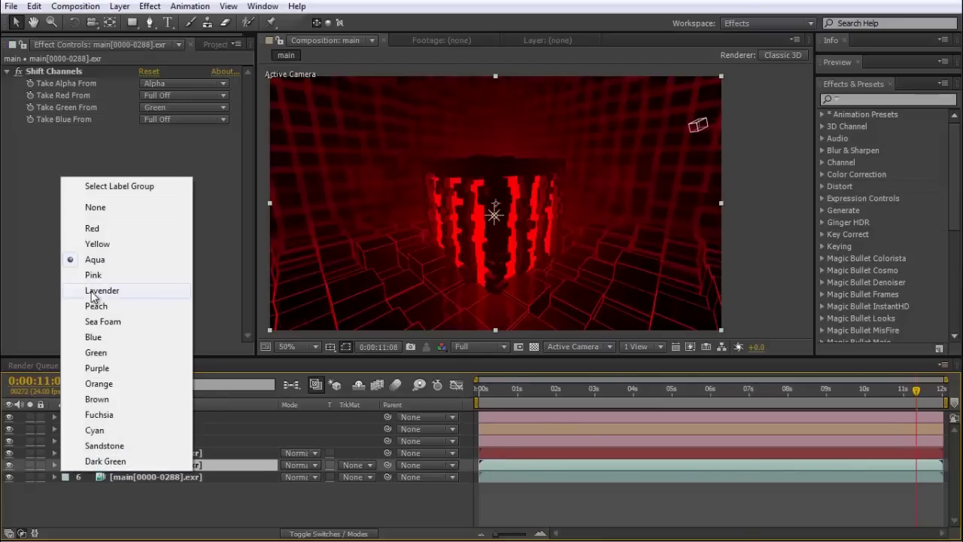
left_click(113, 351)
left_click(65, 478)
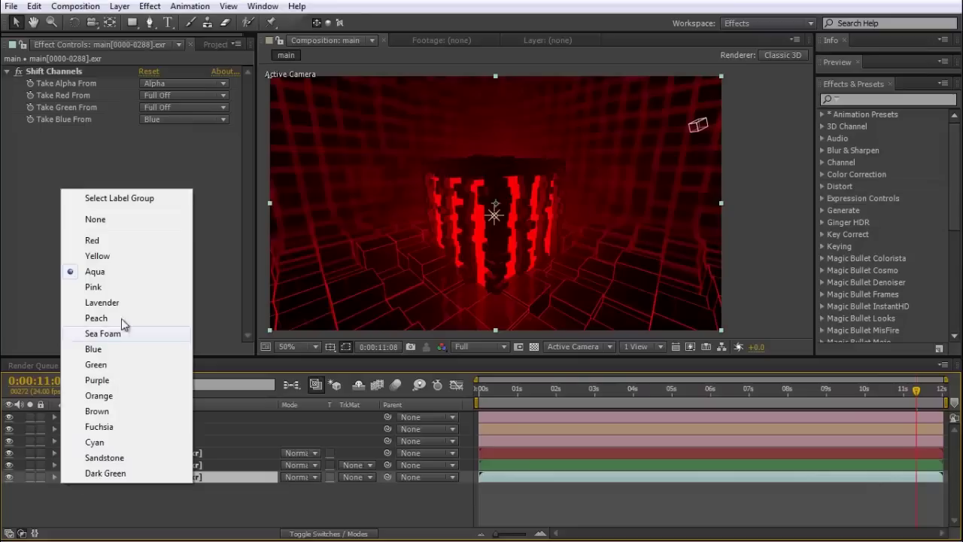
left_click(114, 349)
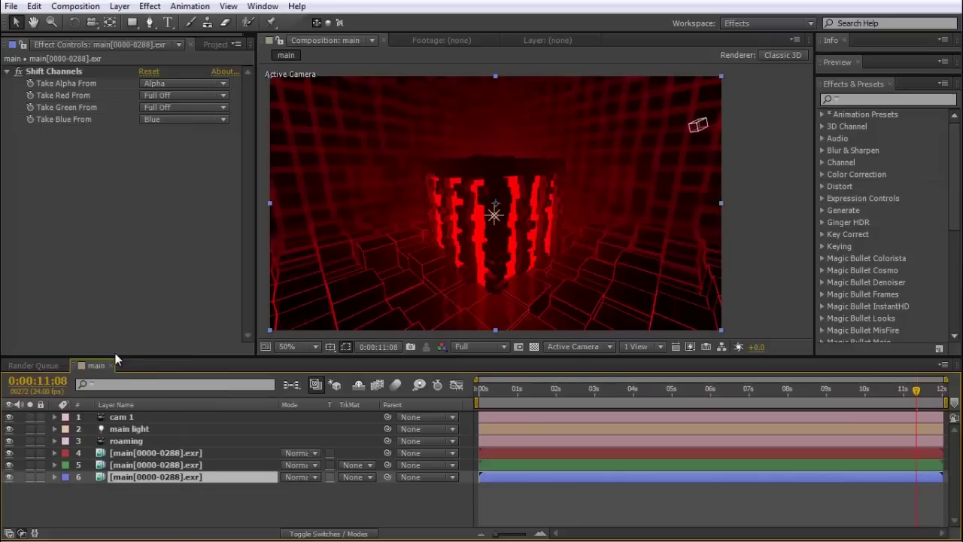
left_click(169, 498)
left_click_drag(169, 498, 142, 455)
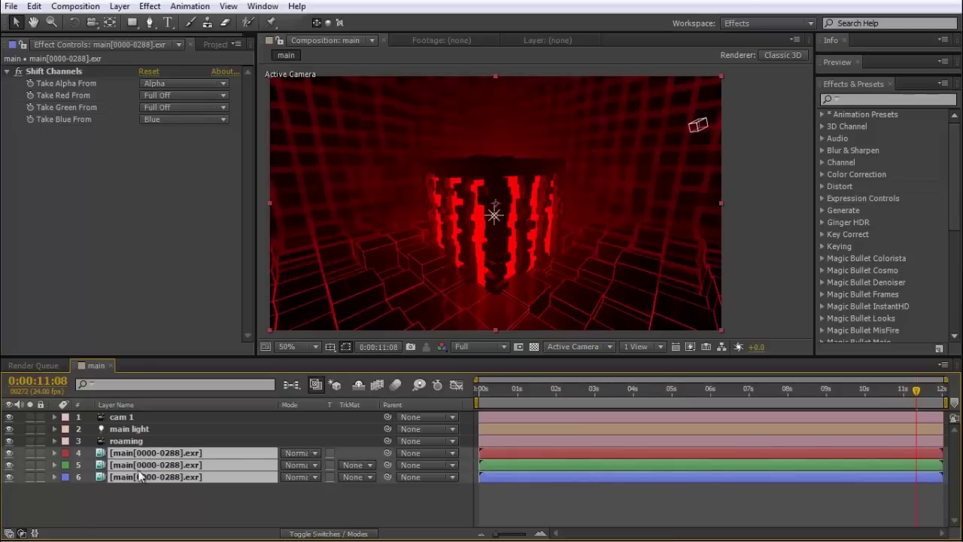
- Set the three channel copies, layers 4–6, to Add blending mode
left_click(140, 496)
left_click_drag(142, 494, 151, 452)
right_click(172, 458)
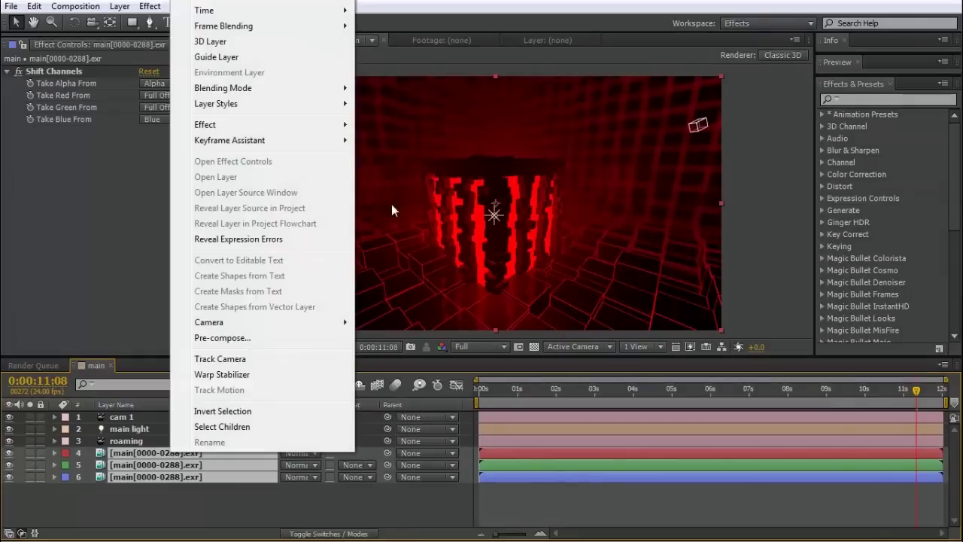
mouse_move(279, 88)
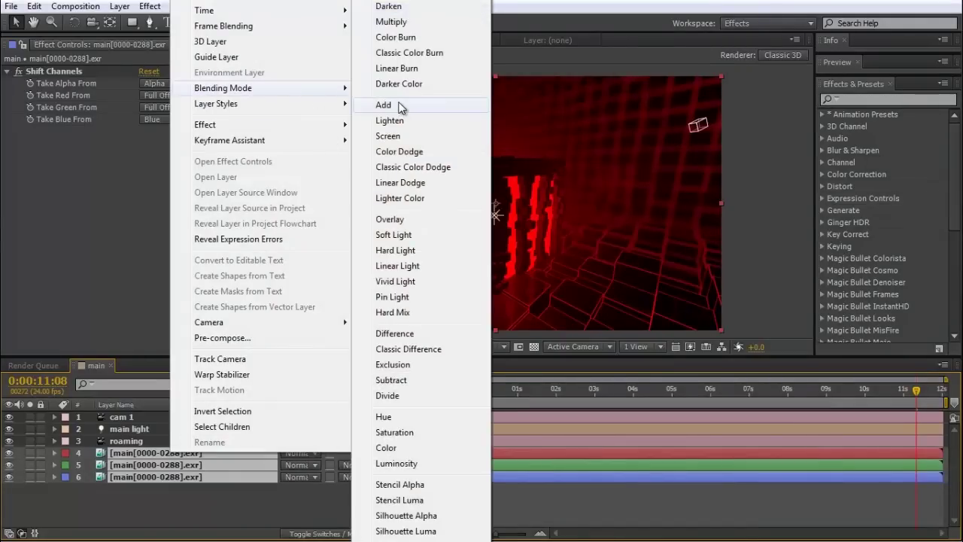
left_click(399, 105)
- Create Black Solid 1, move it to the bottom, and view the composite at 100%
left_click(156, 495)
right_click(157, 496)
mouse_move(194, 344)
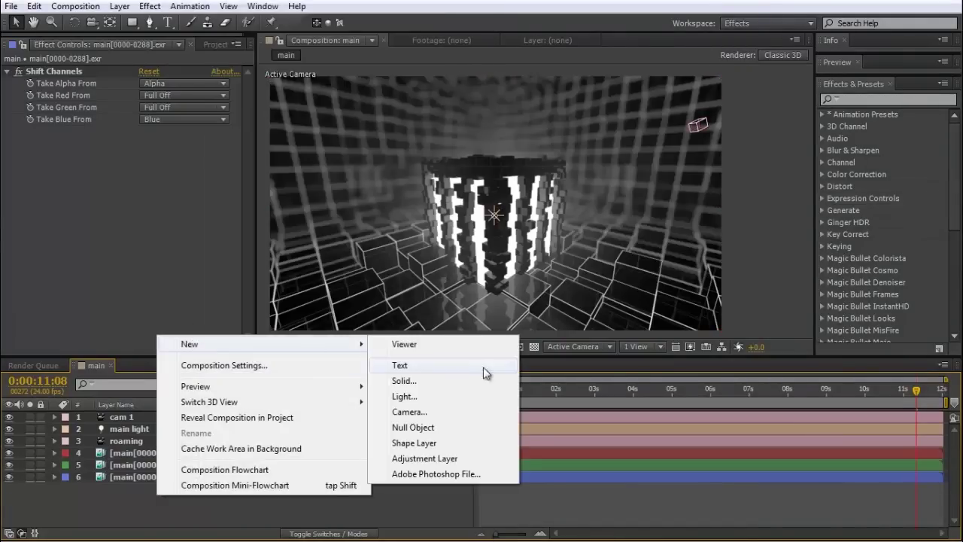
left_click(450, 380)
key("Return")
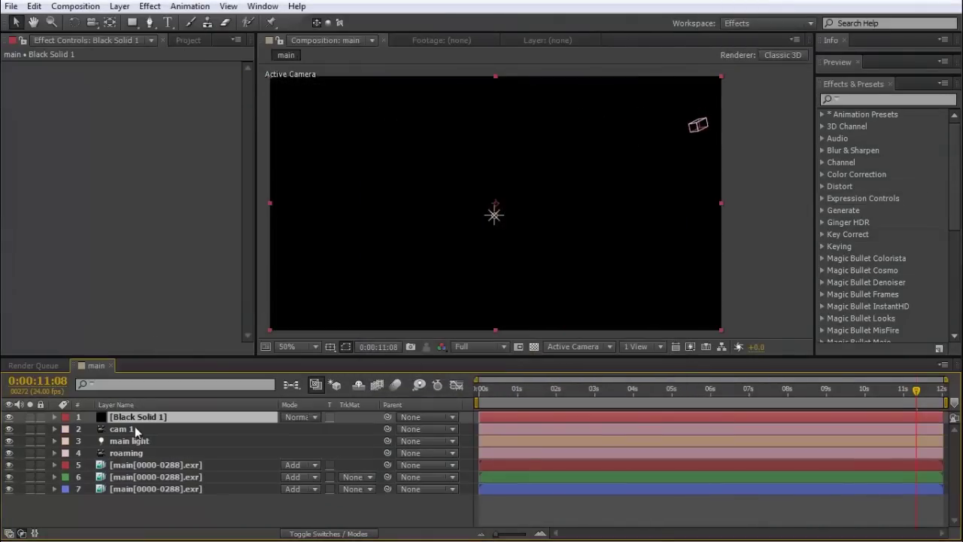
left_click_drag(135, 418, 136, 496)
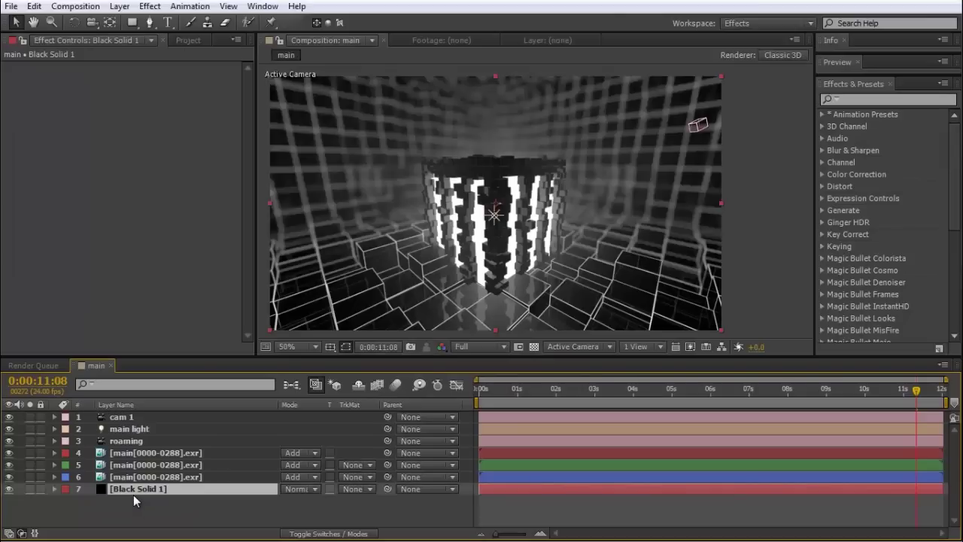
left_click(175, 465)
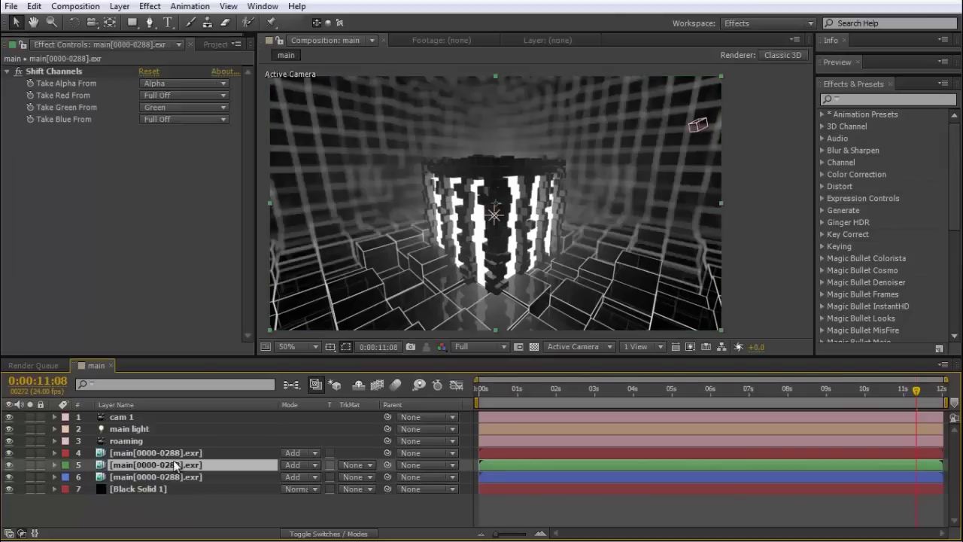
key("slash")
left_click_drag(495, 263, 519, 207)
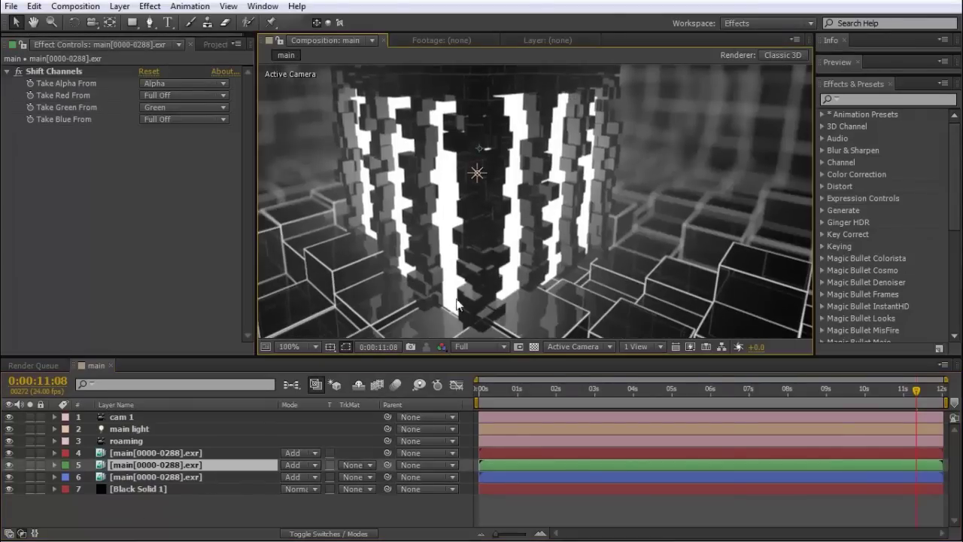
- Set the green pass (layer 5) Scale to 100.5%
key("s")
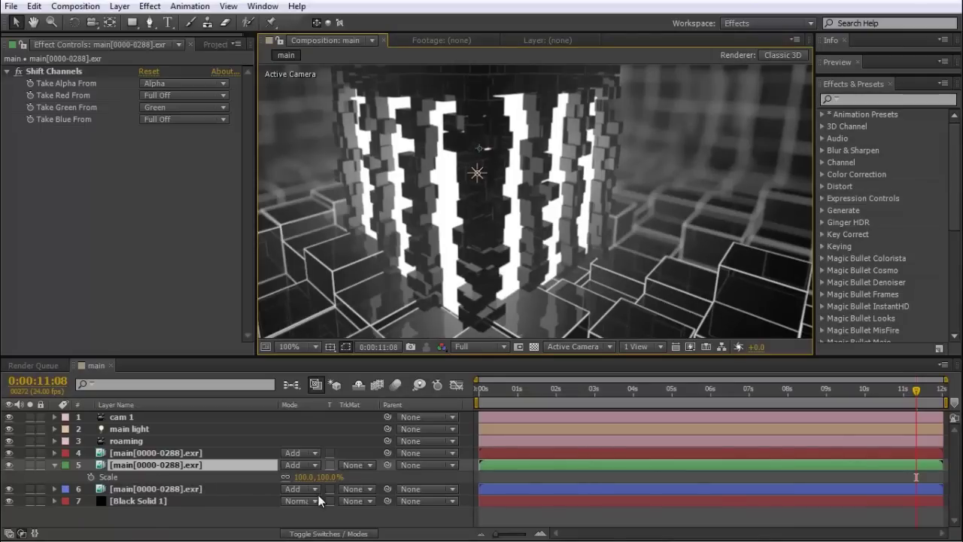
left_click(307, 478)
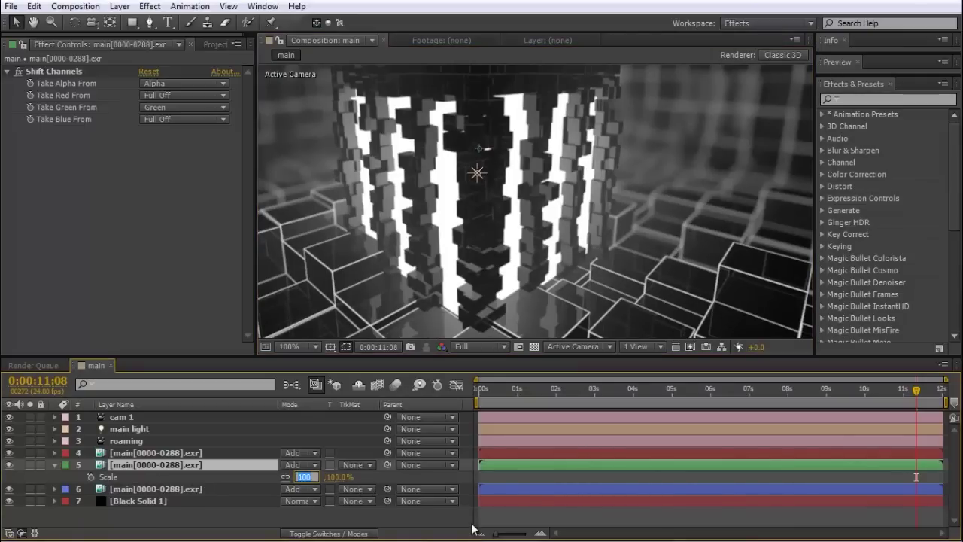
type("10")
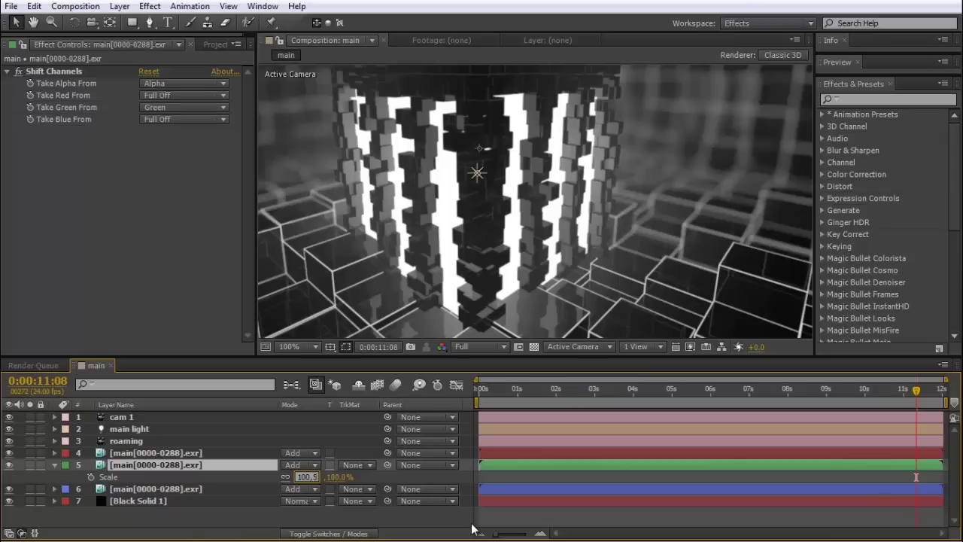
key("Return")
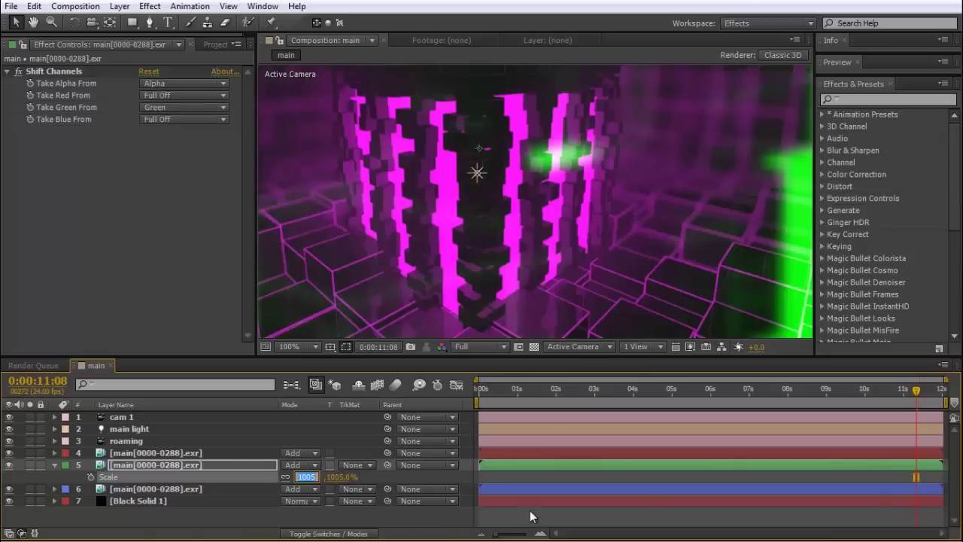
type("10")
key("Return")
- Scrub the blue pass (layer 6) Scale up to 101% and zoom out to 50%
left_click(163, 490)
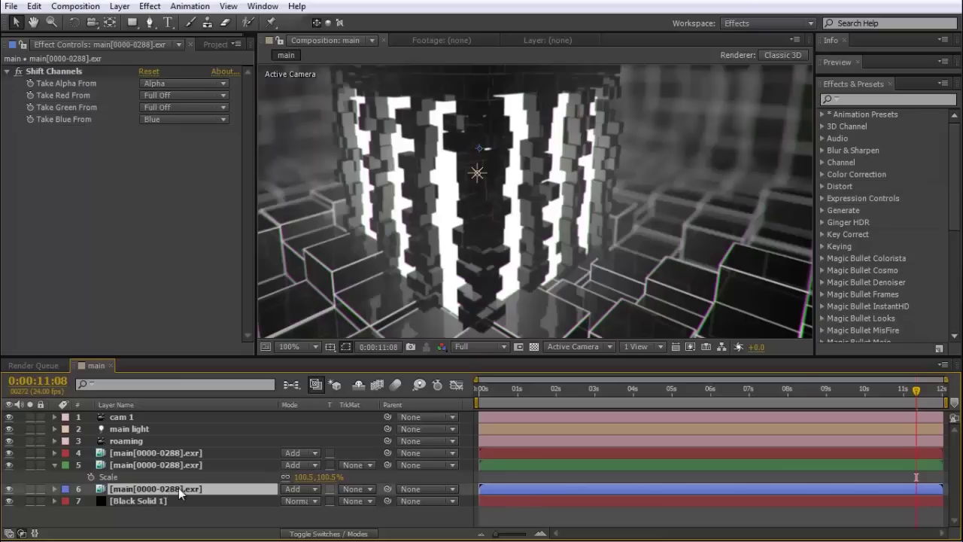
key("s")
left_click_drag(324, 500, 390, 513)
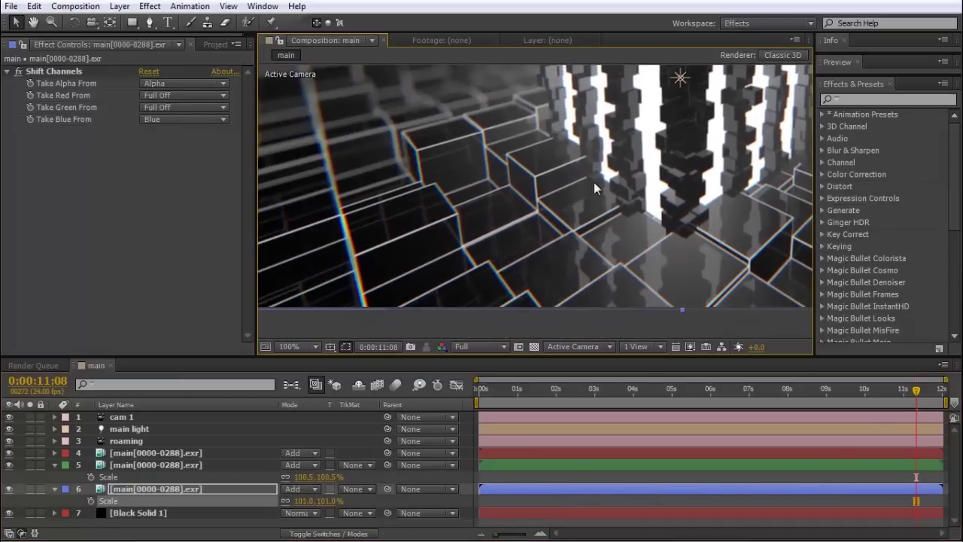
left_click_drag(594, 183, 384, 259)
key("ctrl+z")
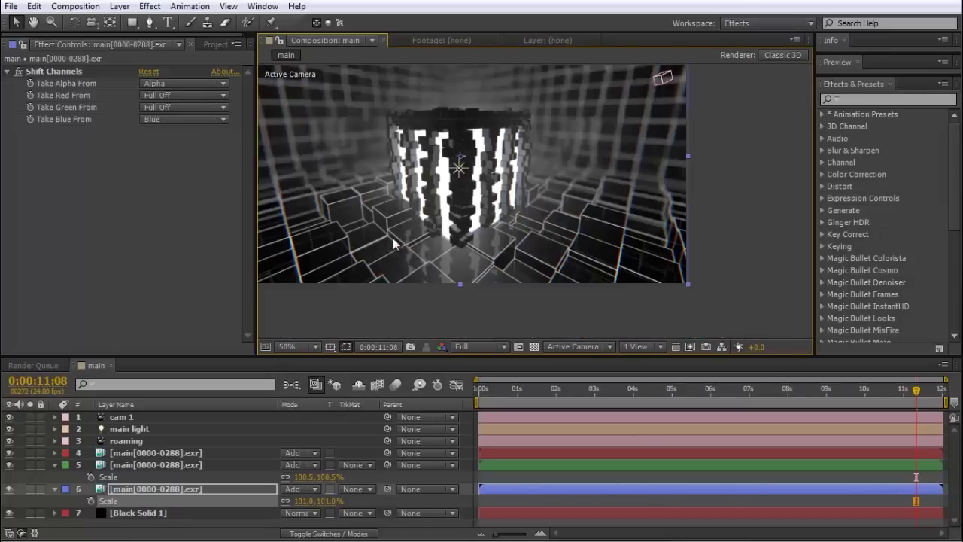
key("comma")
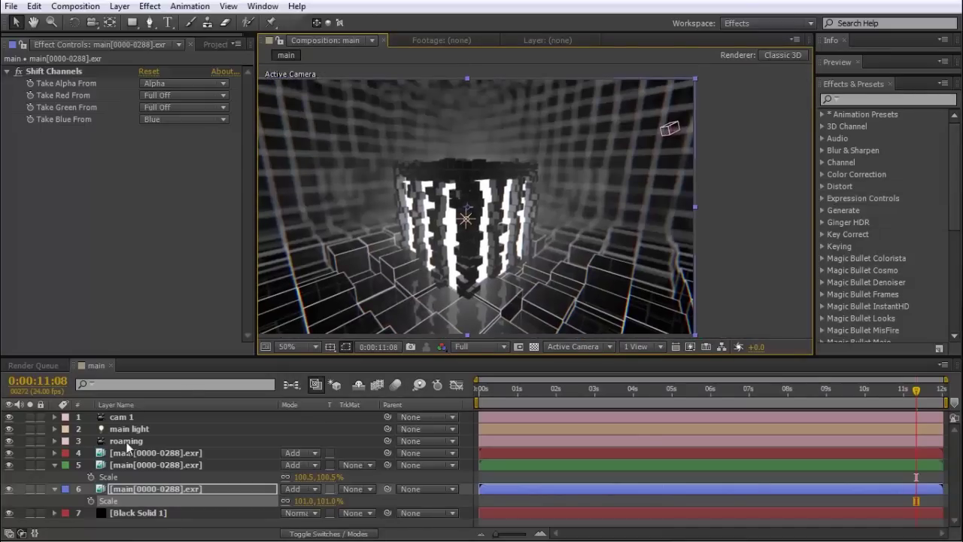
- Collapse both passes and add a new adjustment layer to the composition
left_click(53, 464)
left_click(54, 477)
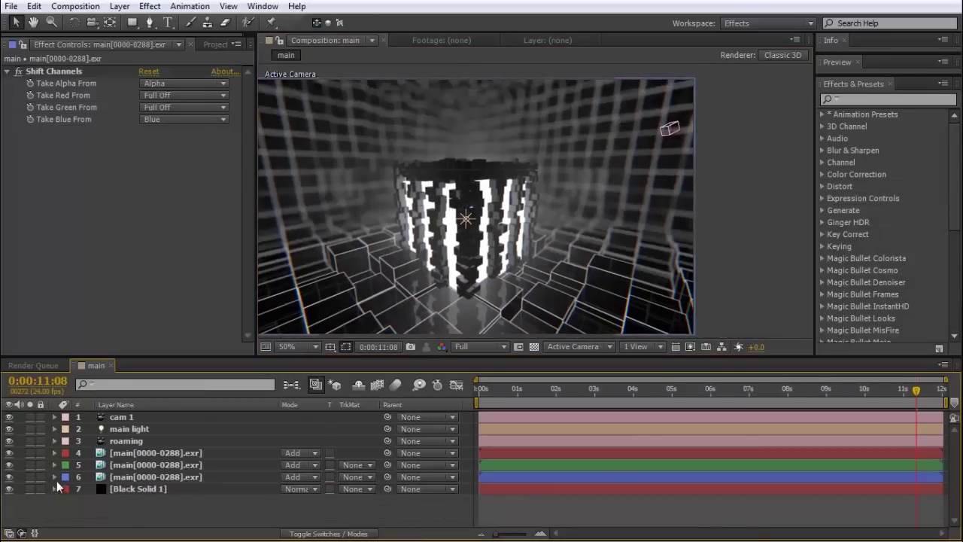
right_click(148, 510)
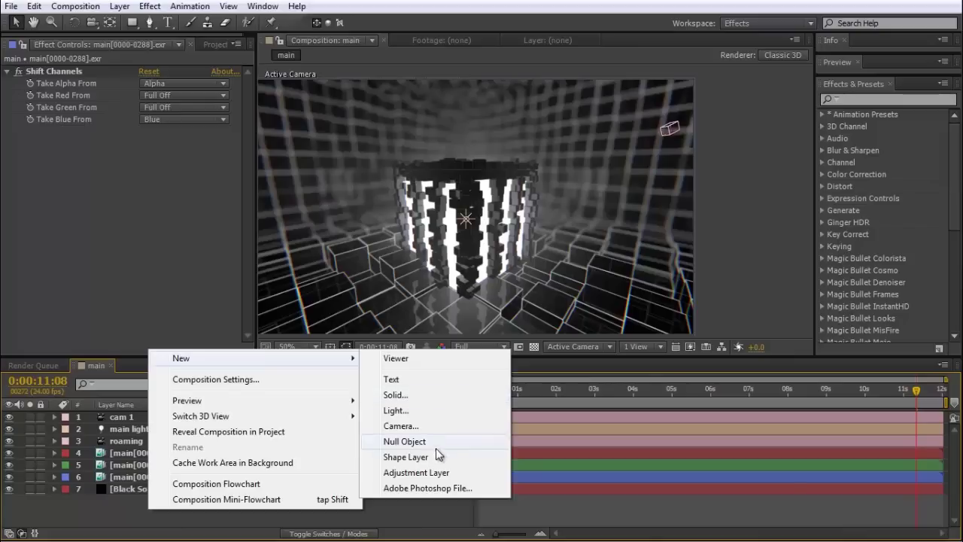
left_click(435, 473)
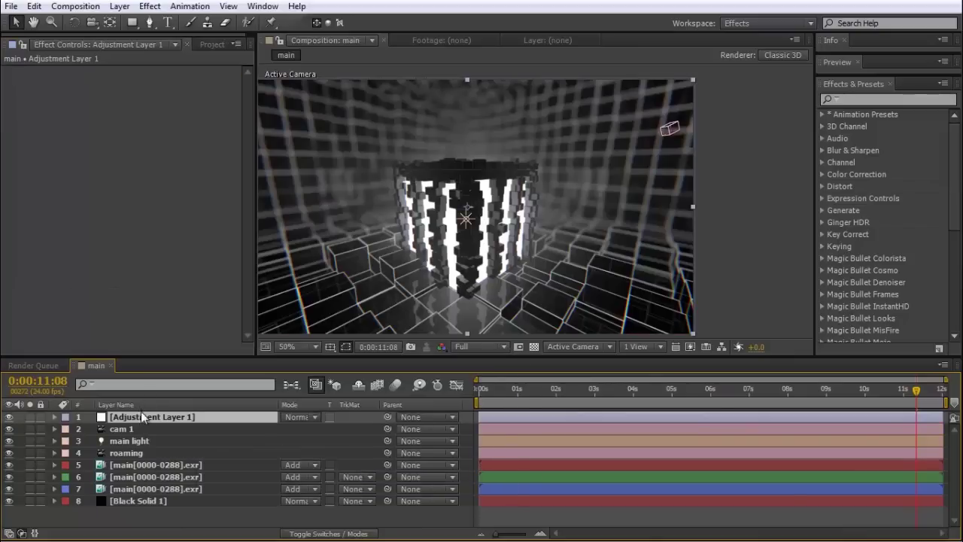
- Move Adjustment Layer 1 below roaming and give it Camera Lens Blur with Blur Radius 10
left_click_drag(141, 411, 148, 465)
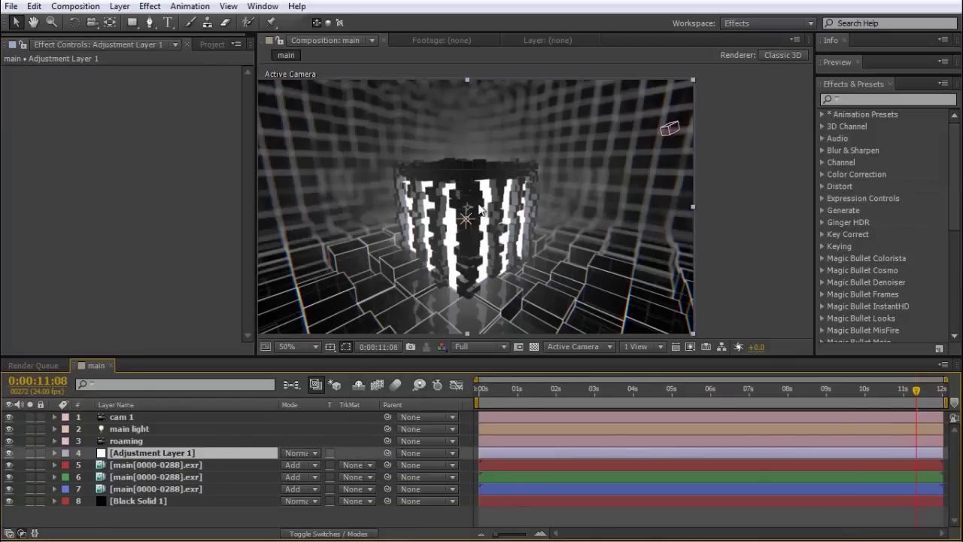
left_click(872, 99)
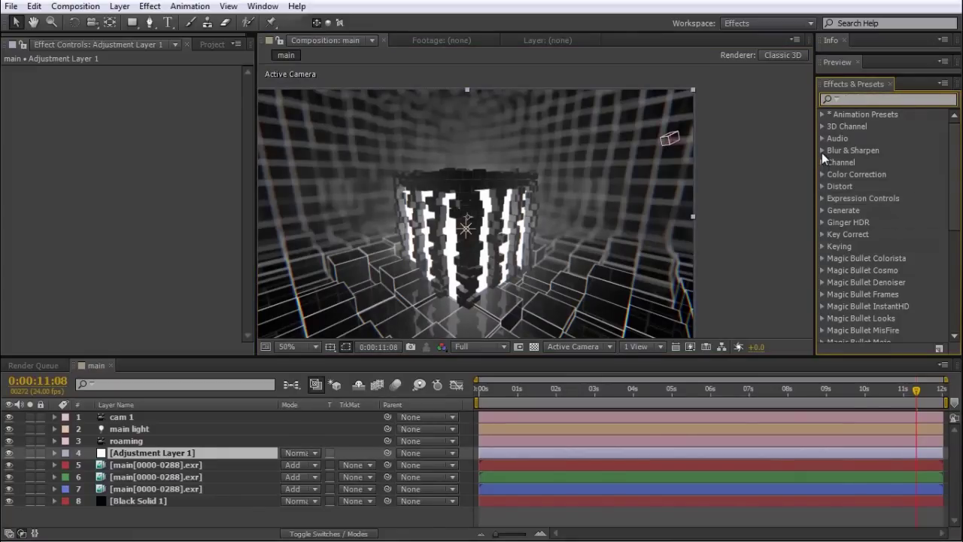
left_click(823, 151)
scroll(877, 182, "down", 3)
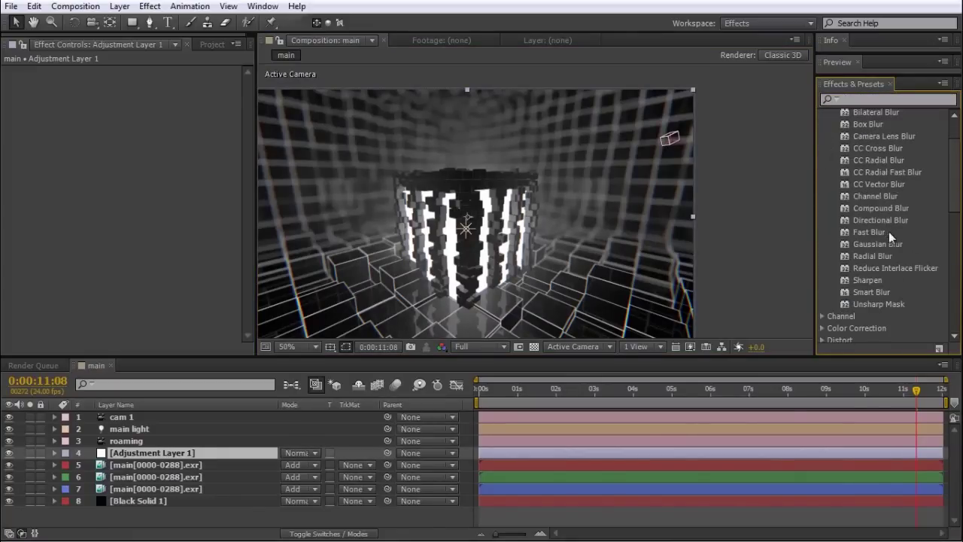
left_click_drag(889, 134, 150, 459)
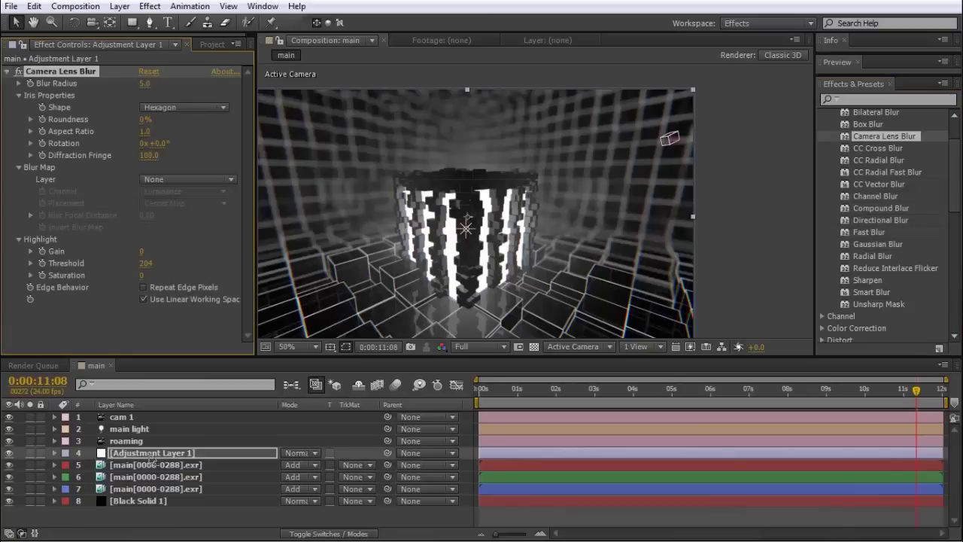
left_click(143, 84)
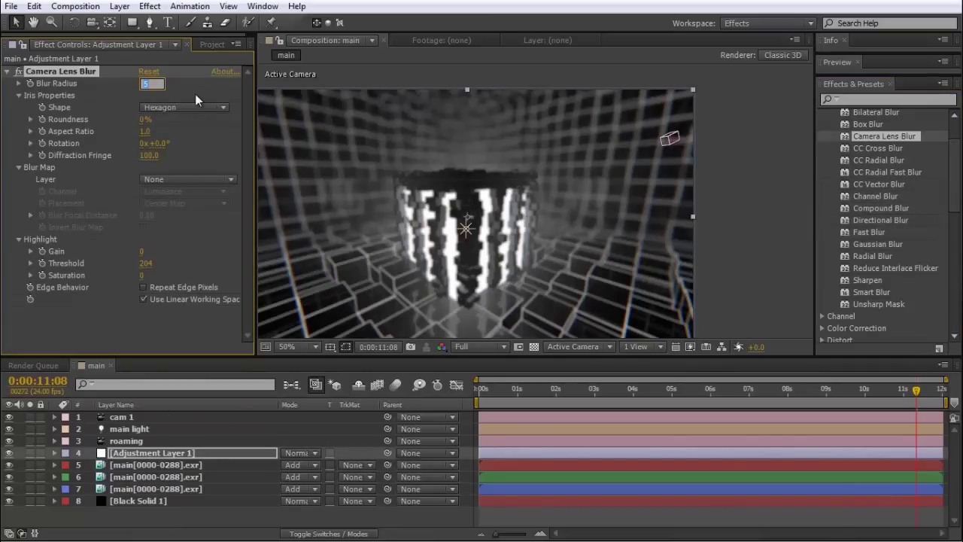
type("10")
key("Return")
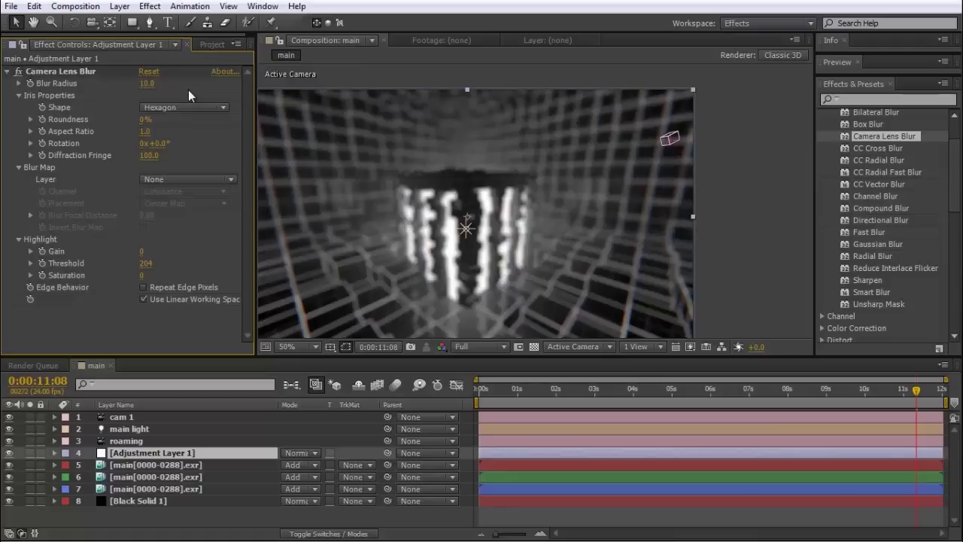
- Draw a large ellipse mask around the pillars on the adjustment layer
key("comma")
left_click_drag(133, 22, 181, 53)
key("period")
mouse_move(492, 234)
left_mouse_down()
mouse_move(513, 193)
mouse_move(516, 247)
mouse_move(550, 251)
mouse_move(563, 301)
mouse_move(536, 279)
mouse_move(713, 405)
left_mouse_up()
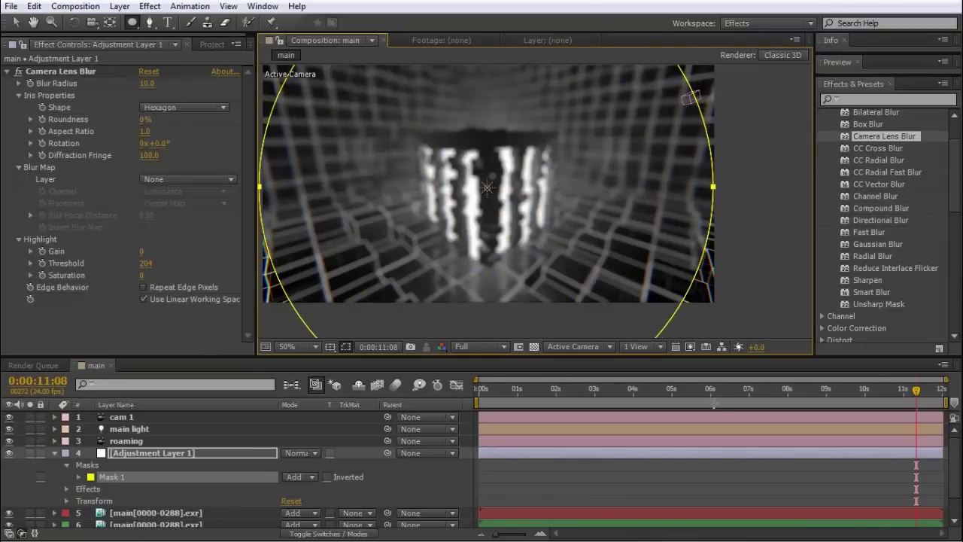
- Set Mask 1 to Subtract with a Mask Feather of 200 pixels
left_click(297, 477)
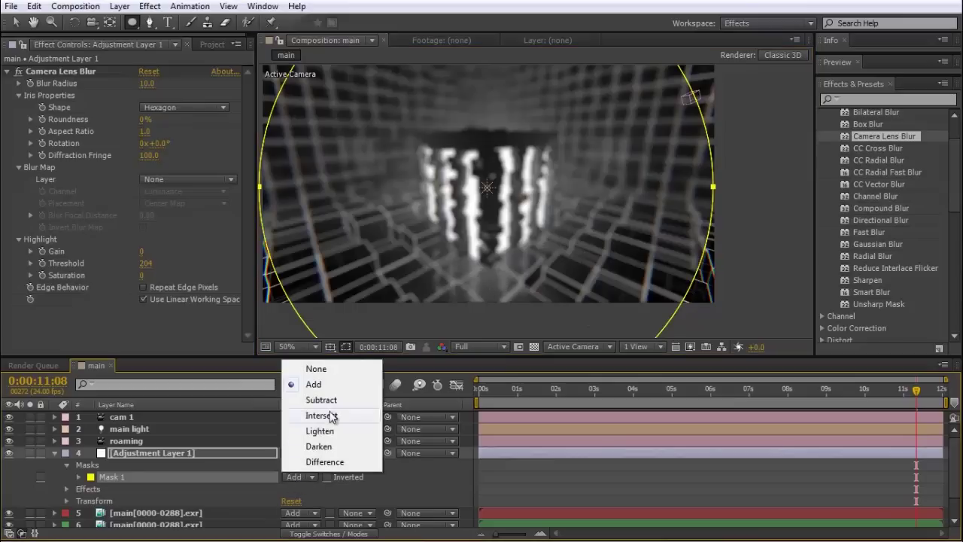
left_click(336, 403)
key("f")
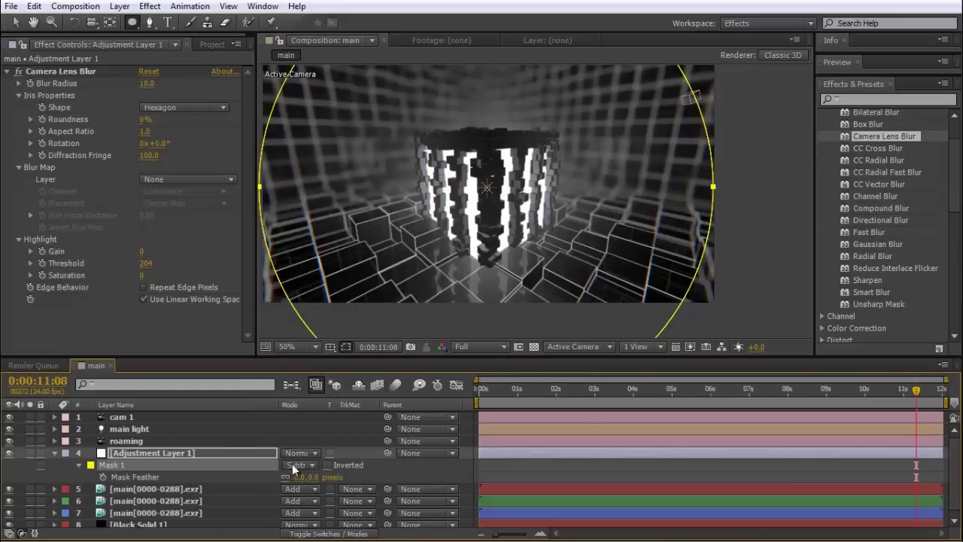
left_click(311, 477)
type("200")
key("Return")
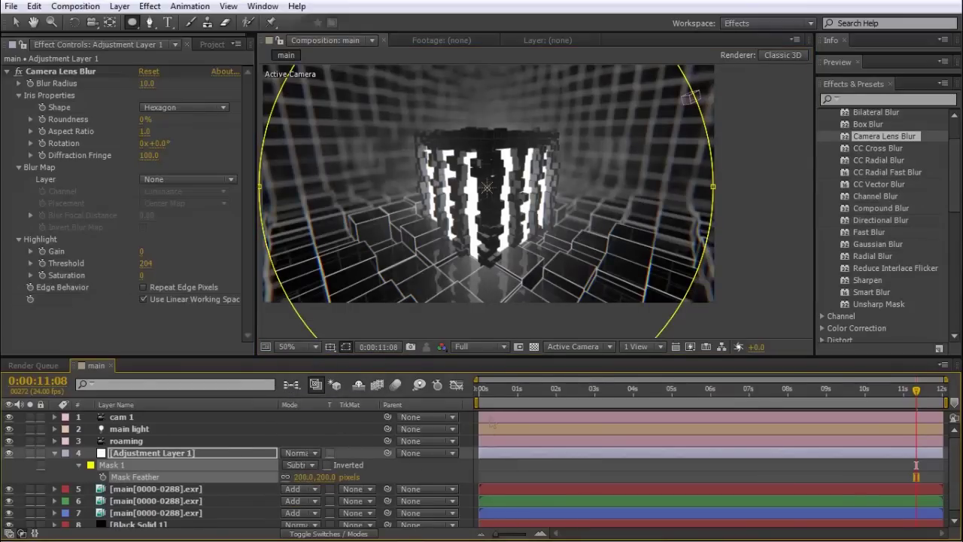
scroll(673, 187, "down", 3)
scroll(387, 273, "up", 3)
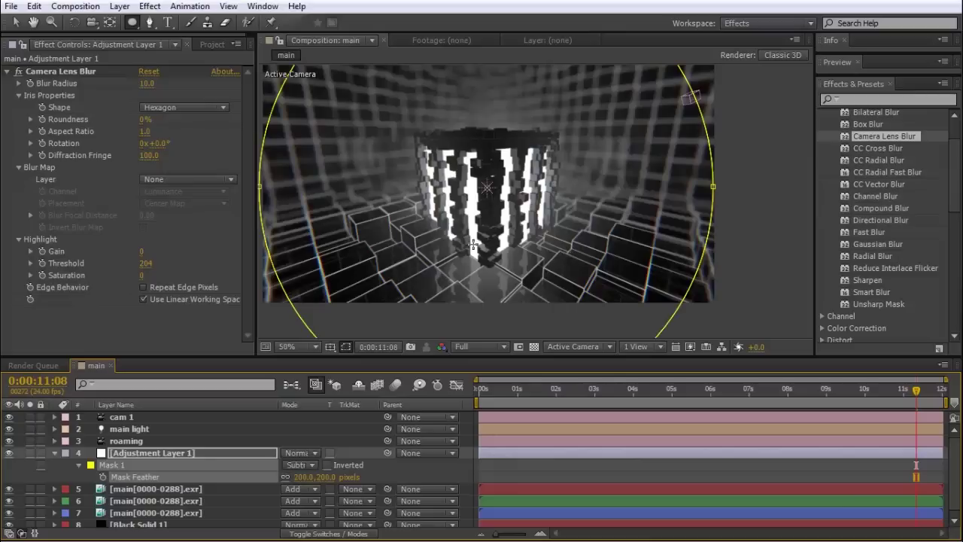
- Shrink the mask about its centre and collapse Adjustment Layer 1
key("v")
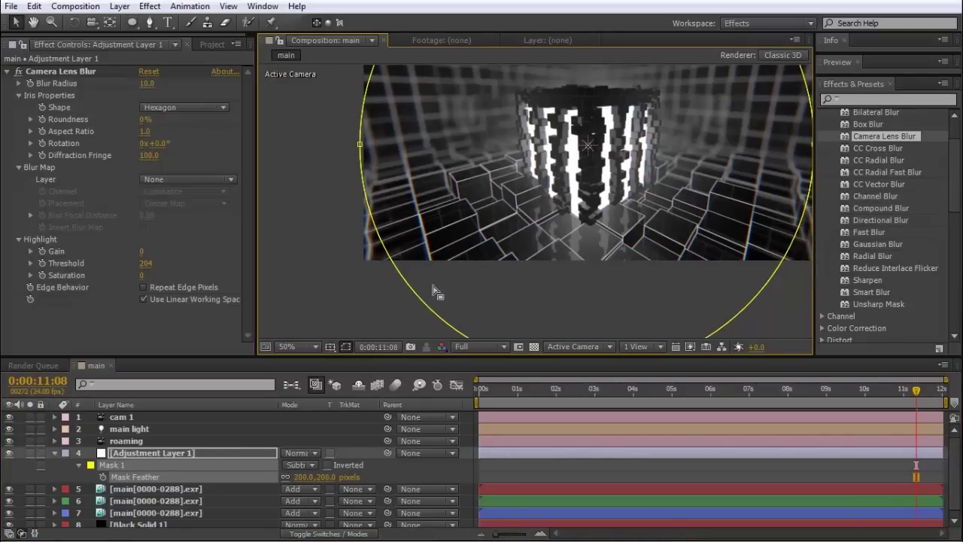
left_click(419, 301)
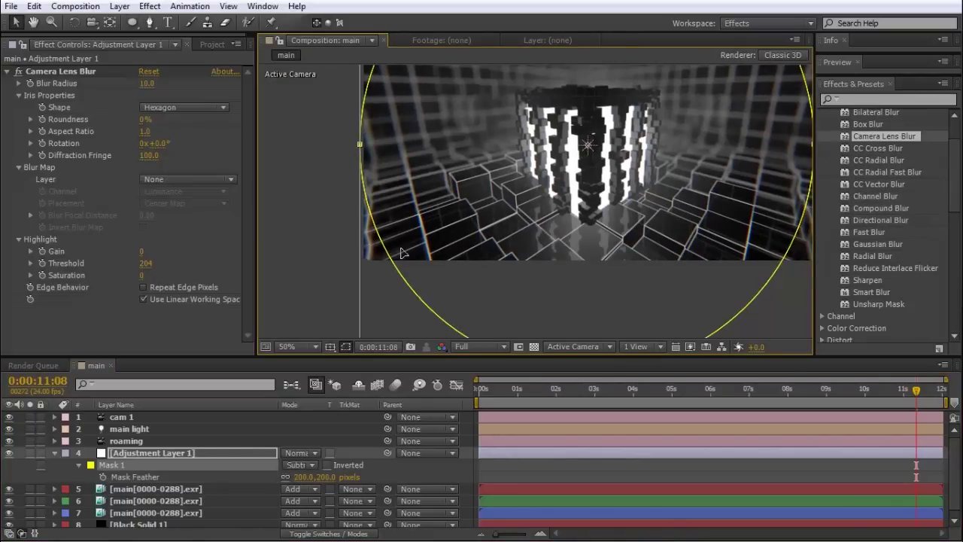
scroll(406, 263, "down", 2)
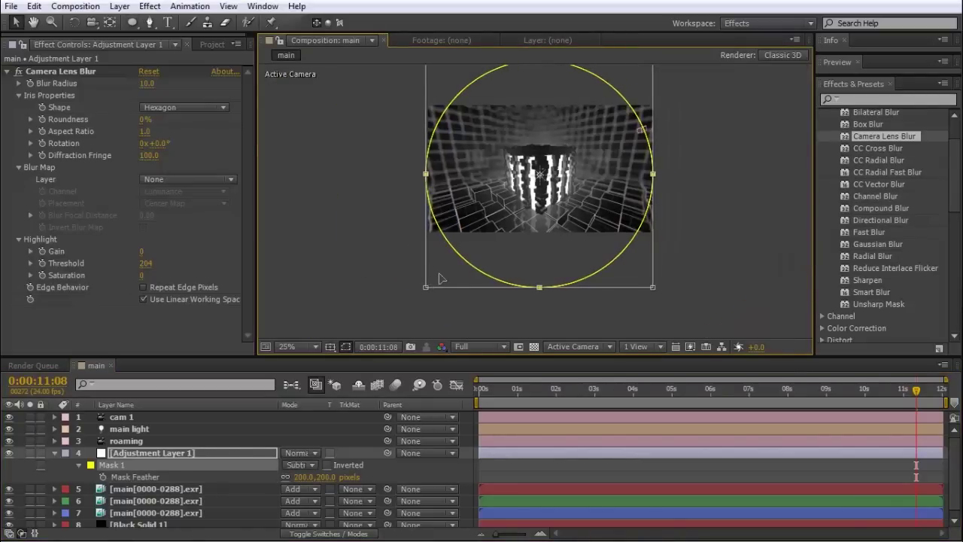
mouse_move(441, 279)
left_mouse_down("ctrl")
mouse_move(447, 263)
mouse_move(444, 271)
left_mouse_up("ctrl")
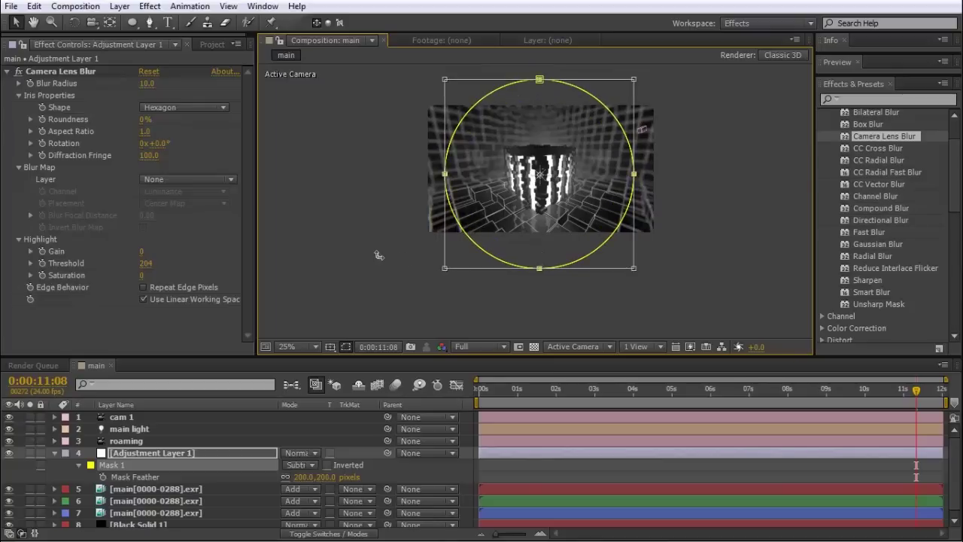
scroll(429, 258, "up", 2)
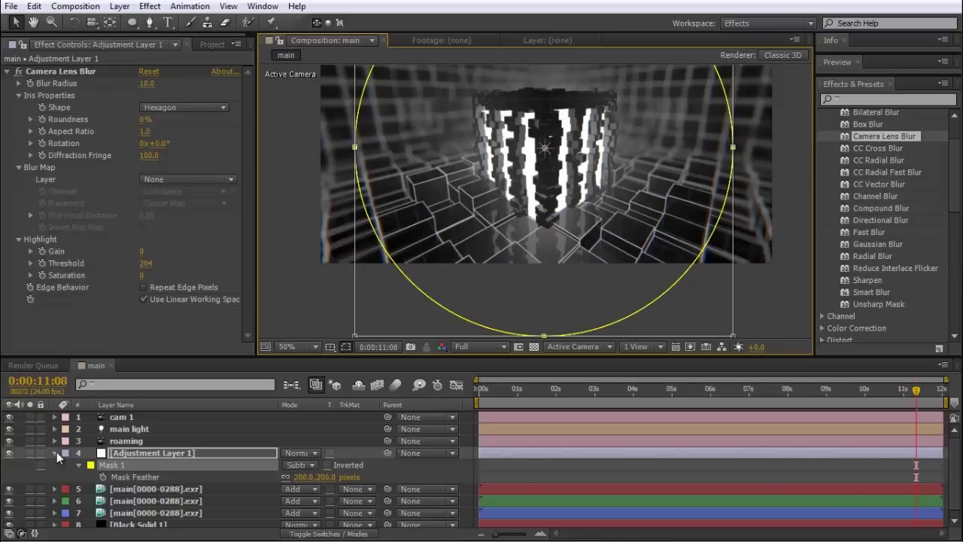
left_click(55, 453)
left_click(151, 513)
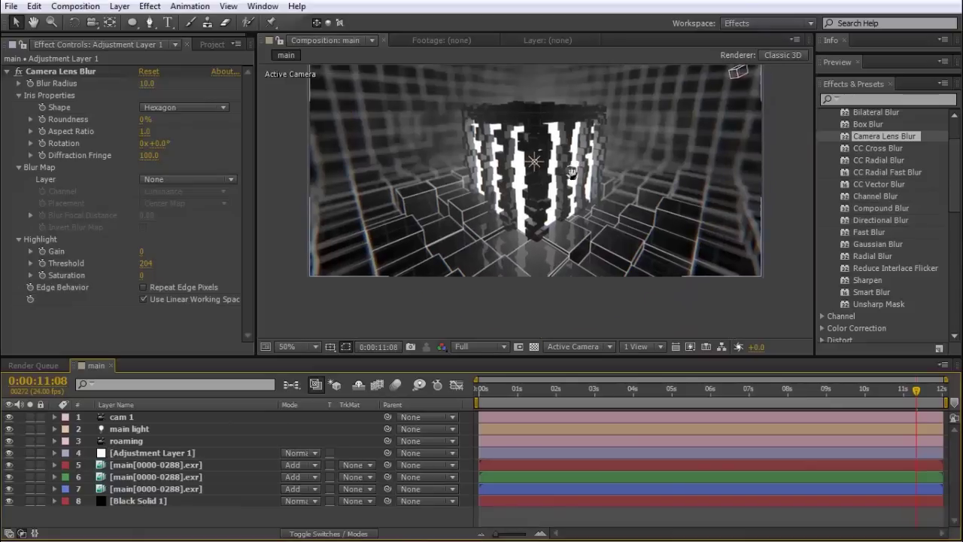
scroll(507, 266, "down", 2)
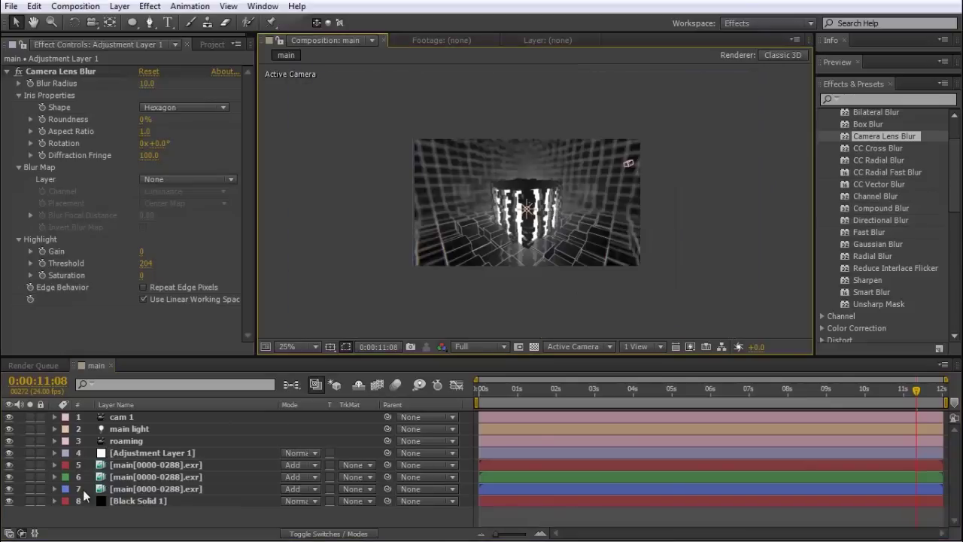
- Create a new black solid and name the layer vignette
right_click(151, 521)
mouse_move(188, 365)
left_click(420, 401)
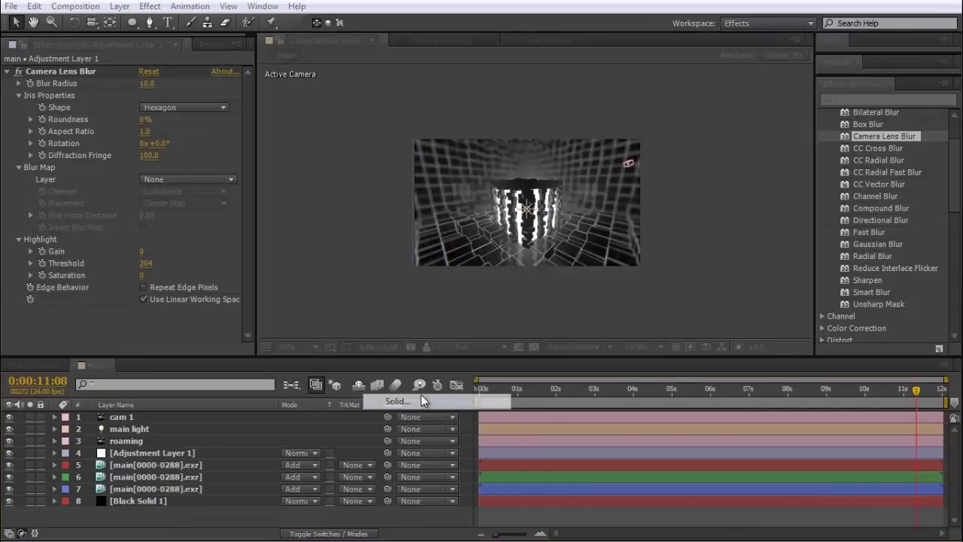
type("vignetter")
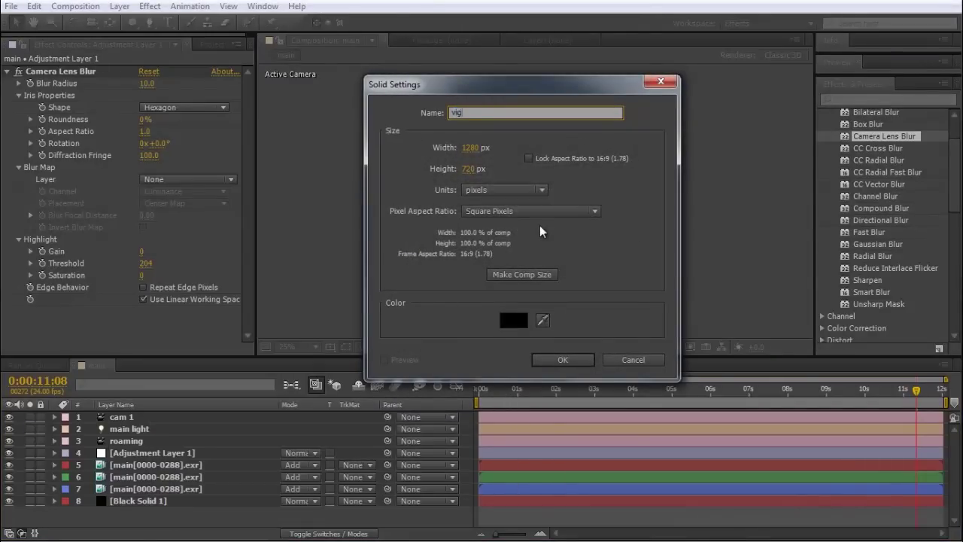
key("Return")
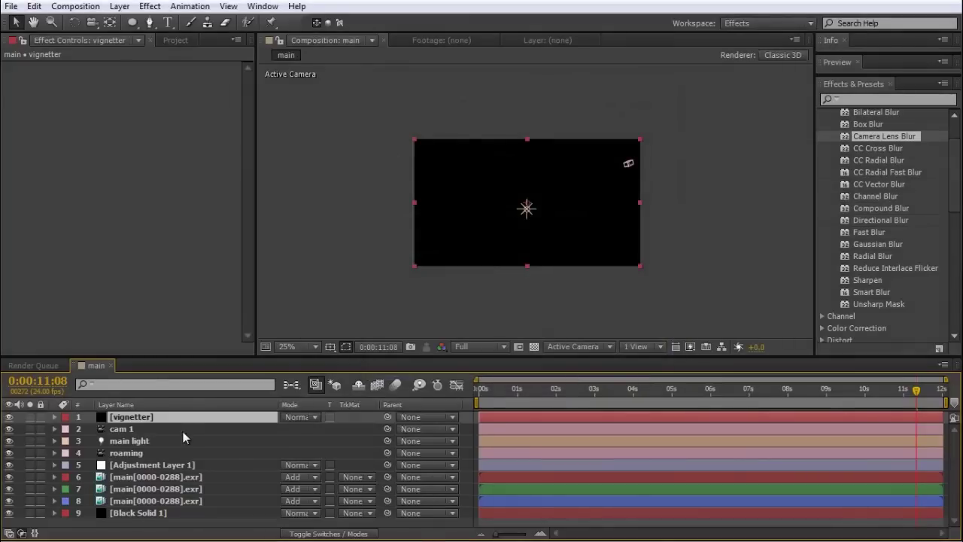
key("Return")
type("vignette")
key("Return")
- Add a full-layer ellipse mask set to Subtract with a 200-pixel feather
left_click_drag(132, 21, 157, 50)
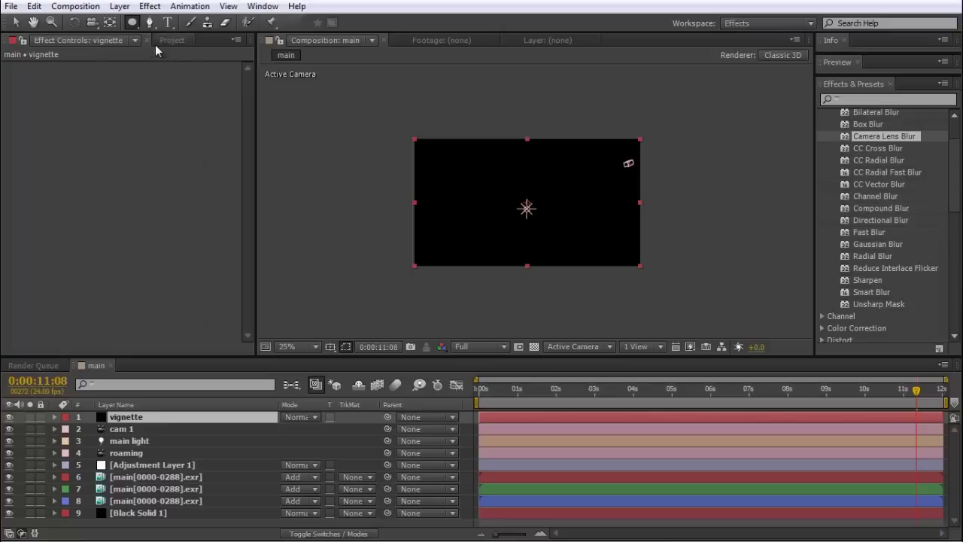
double_click(132, 22)
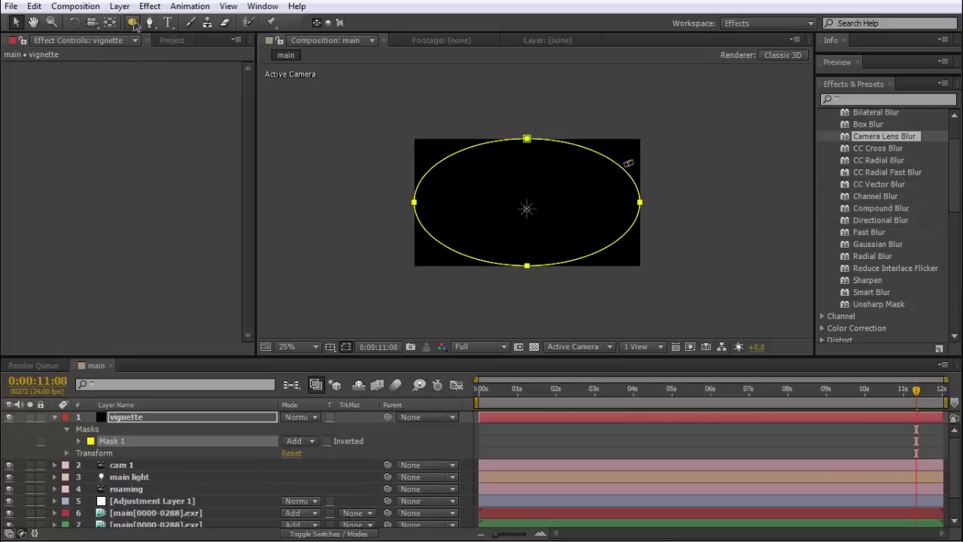
left_click(289, 442)
left_click(335, 364)
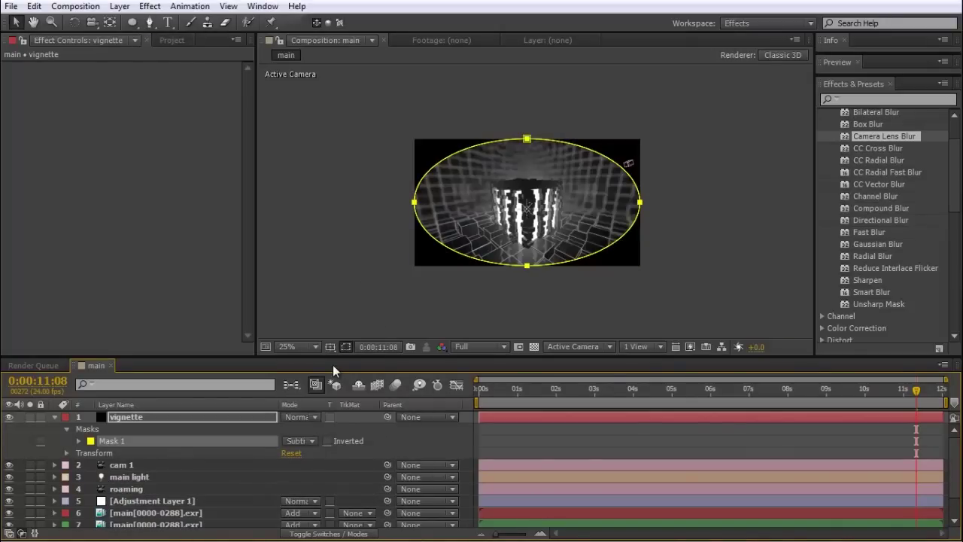
key("f")
key("period")
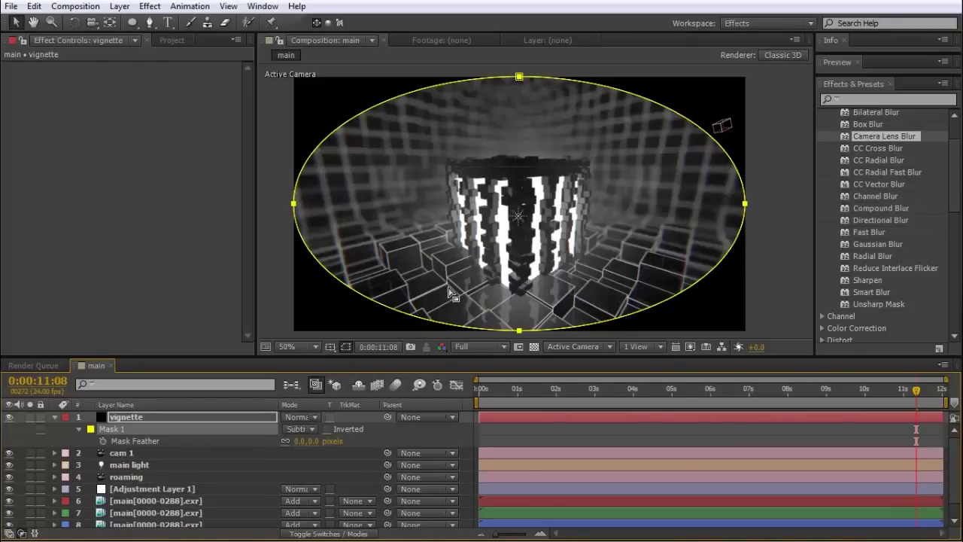
left_click(320, 443)
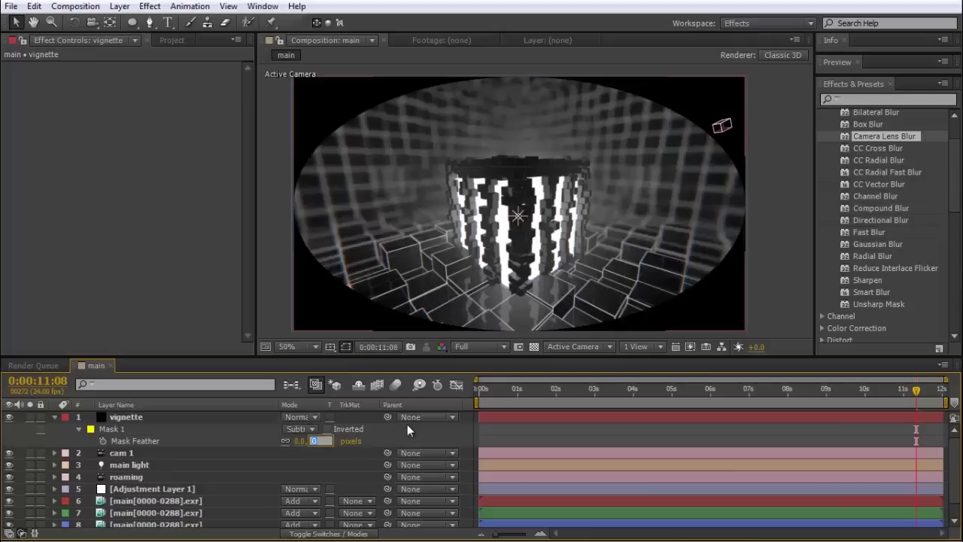
type("200")
key("Return")
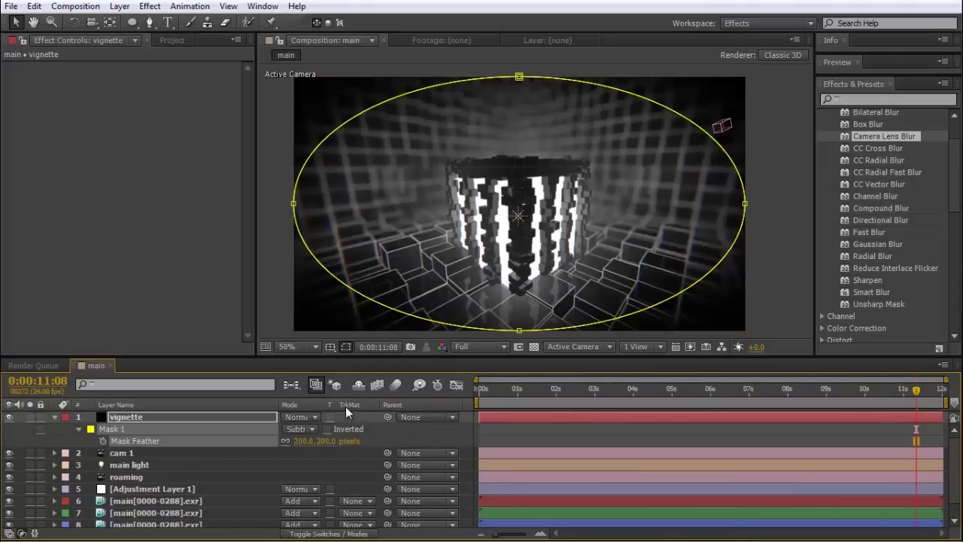
- Set the vignette layer's Opacity to 65%
key("t")
left_click(293, 429)
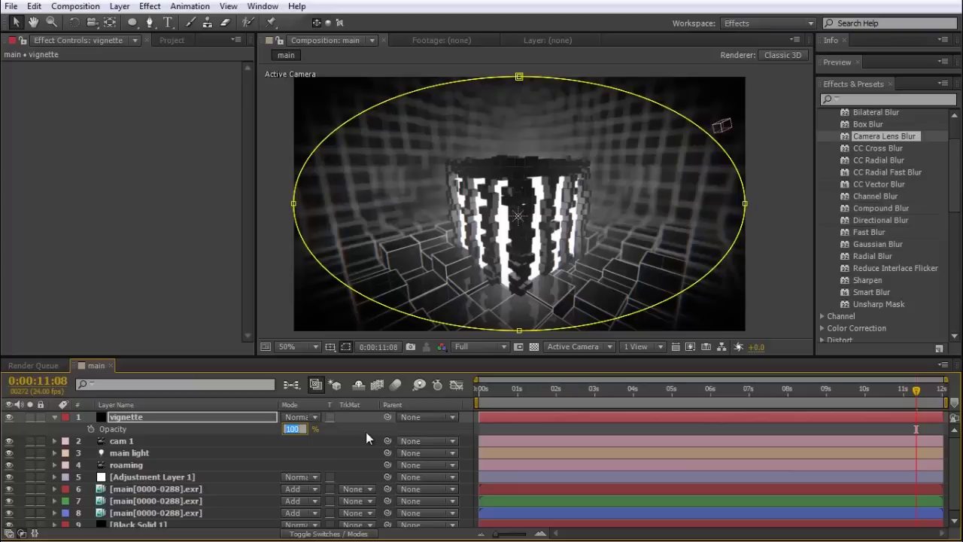
type("65")
key("Return")
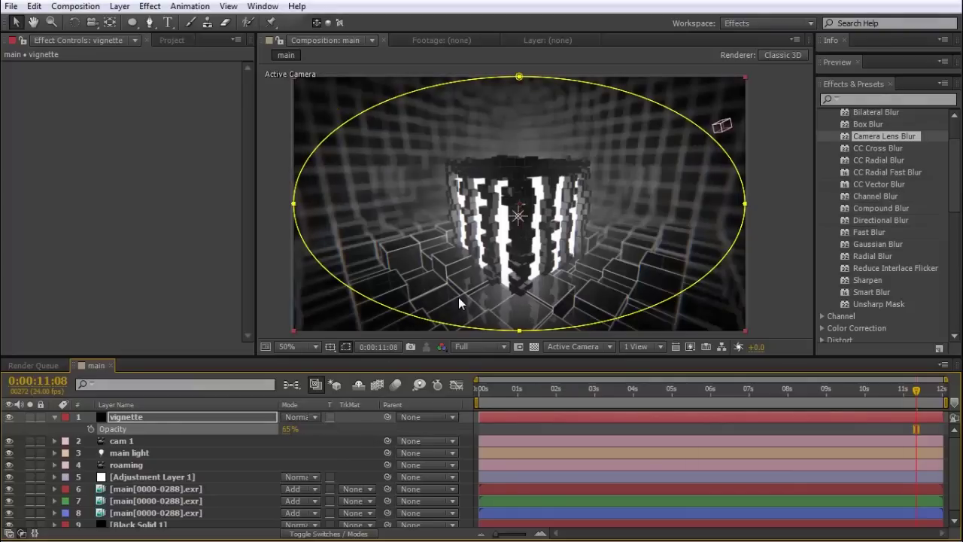
left_click(156, 452)
left_click(156, 477)
- Jump to the start, scrub ahead to 0:00:08:23, and collapse the vignette layer
left_click(156, 489)
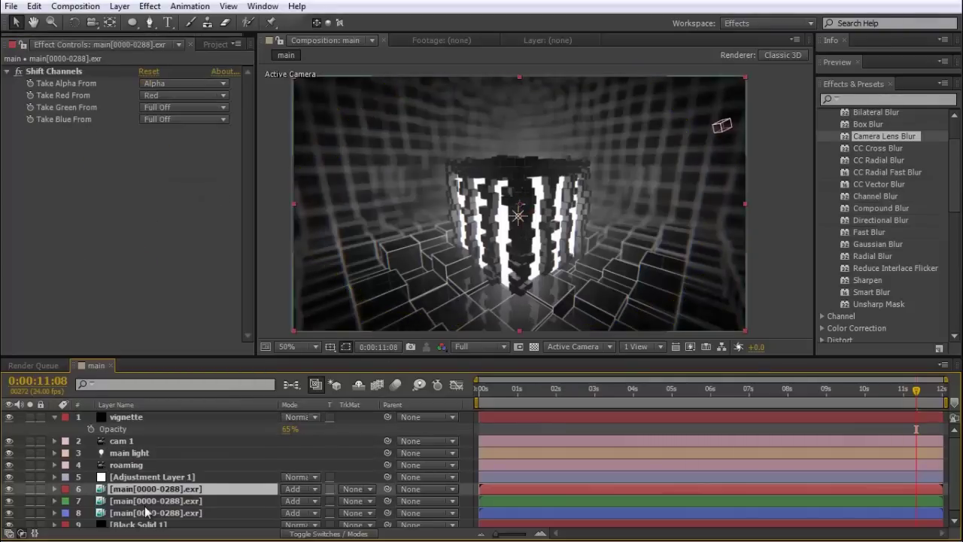
left_click(482, 389)
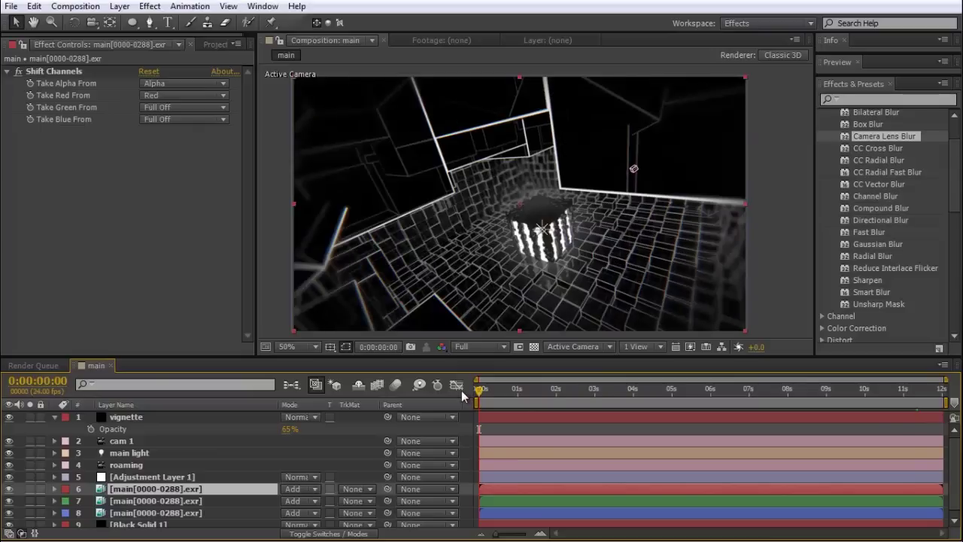
left_click_drag(604, 398, 825, 419)
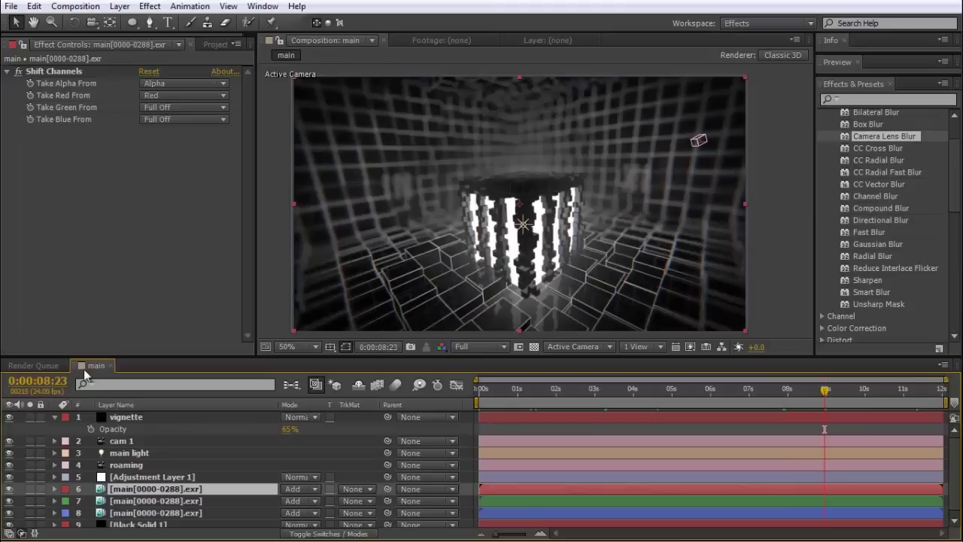
left_click(53, 417)
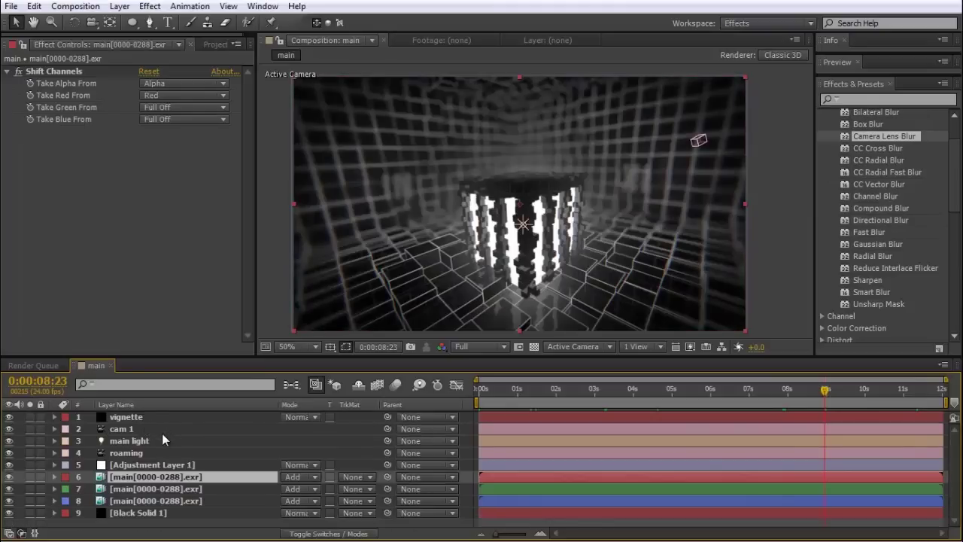
- Create a new black solid layer named tp via Layer > New > Solid
left_click(120, 7)
mouse_move(133, 23)
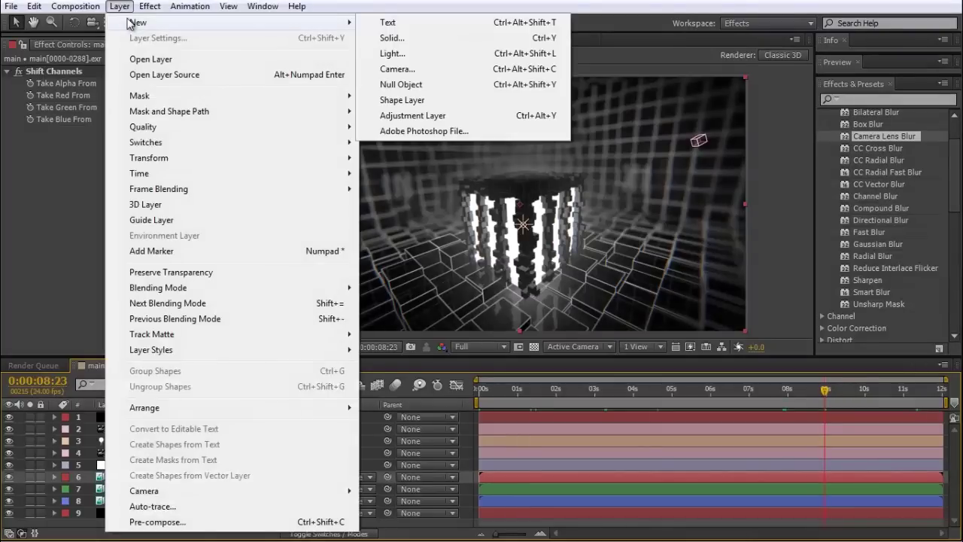
left_click(430, 37)
type("tp")
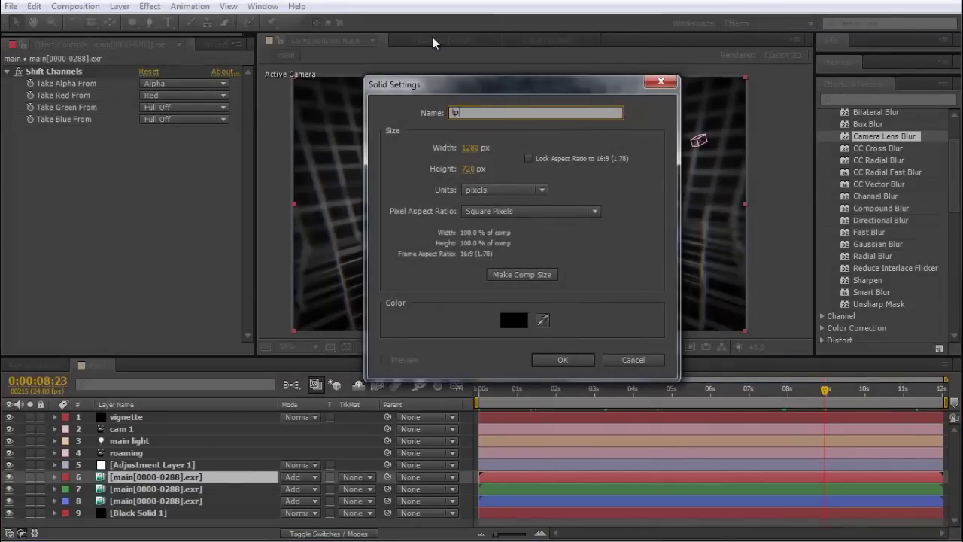
key("Return")
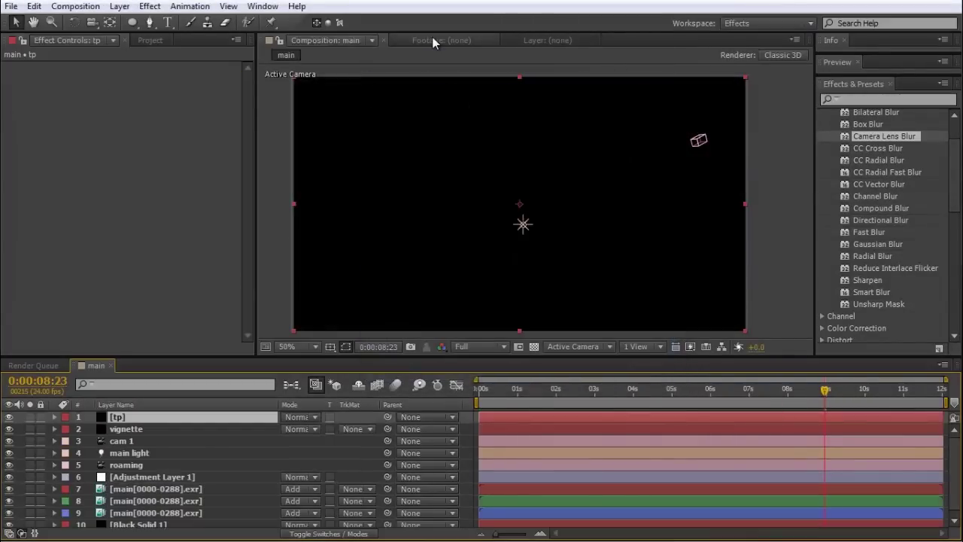
- Apply Trapcode Particular to the tp layer
right_click(120, 416)
mouse_move(272, 89)
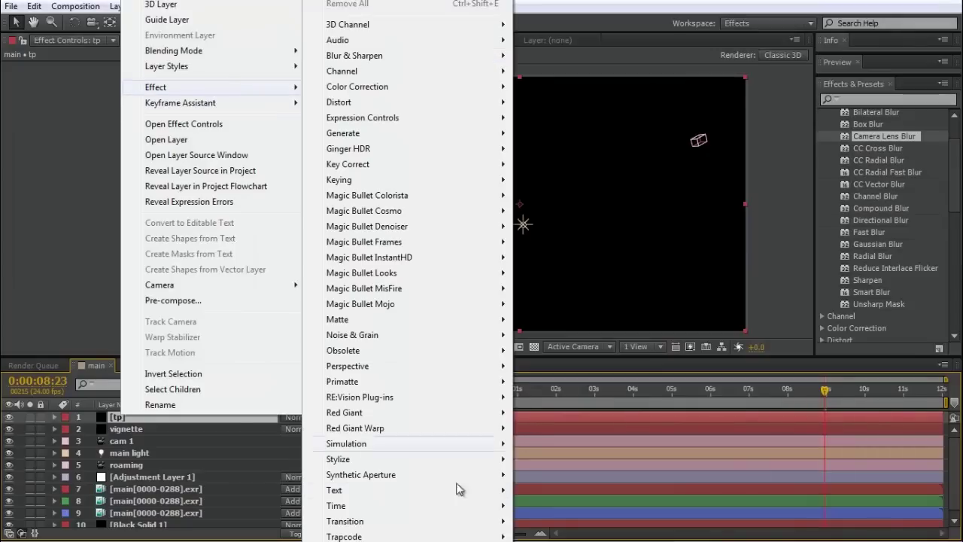
mouse_move(451, 536)
left_click(580, 493)
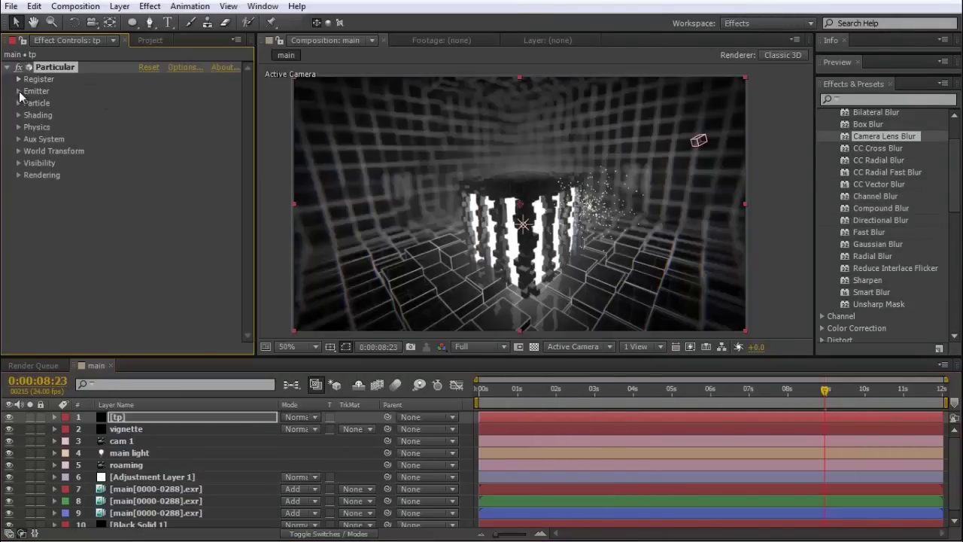
- Set Particular's Emitter Type to Light(s) and dismiss the light emitter notice
left_click(18, 91)
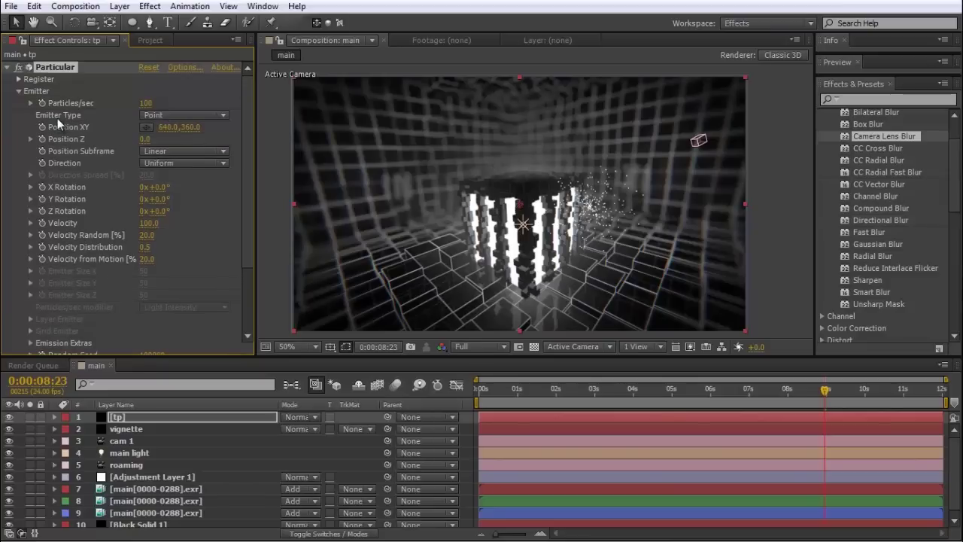
left_click(158, 116)
left_click(176, 192)
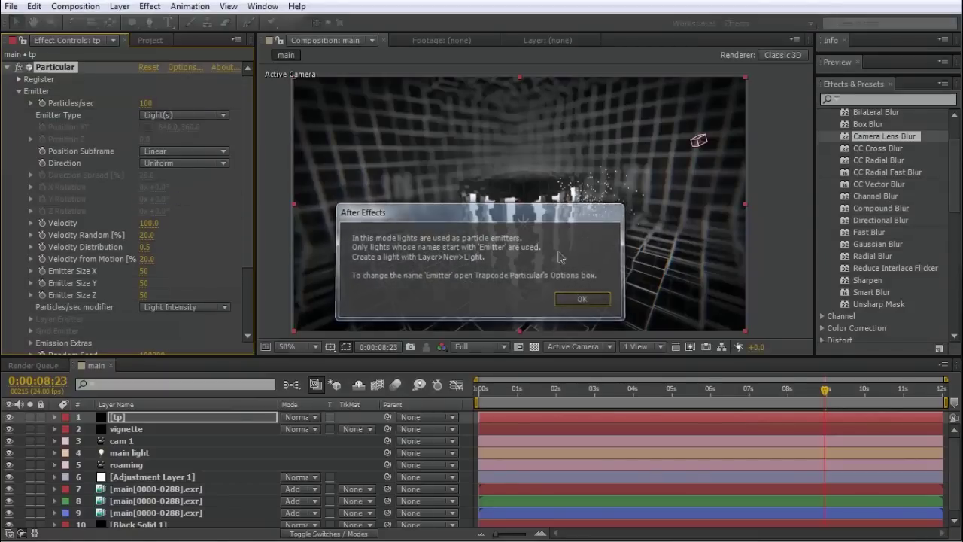
key("Return")
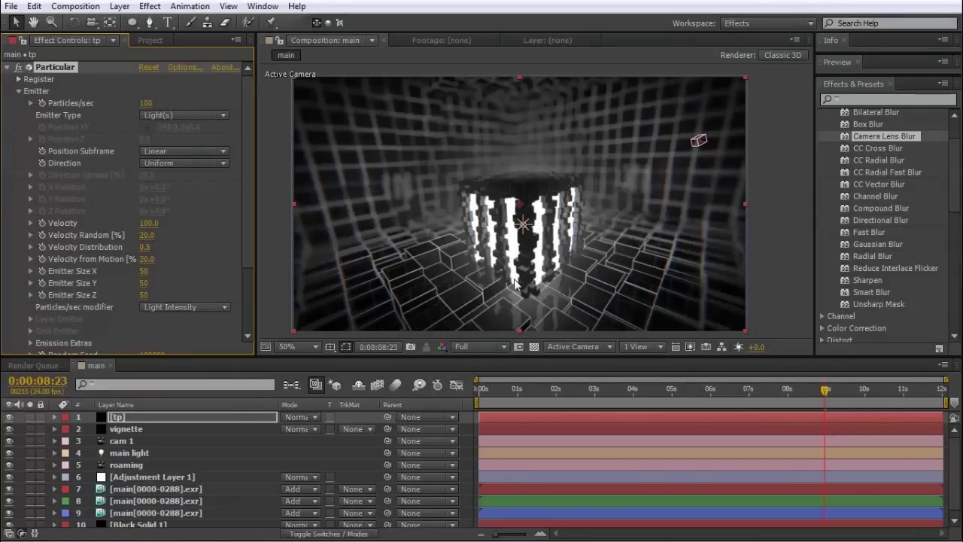
- Rename the main light layer to Emitter
left_click(169, 455)
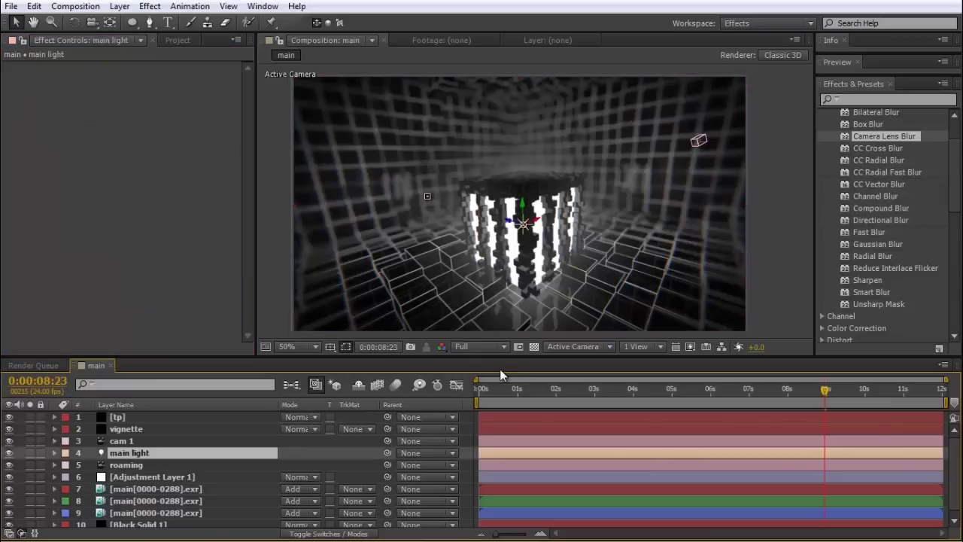
key("Return")
key("BackSpace")
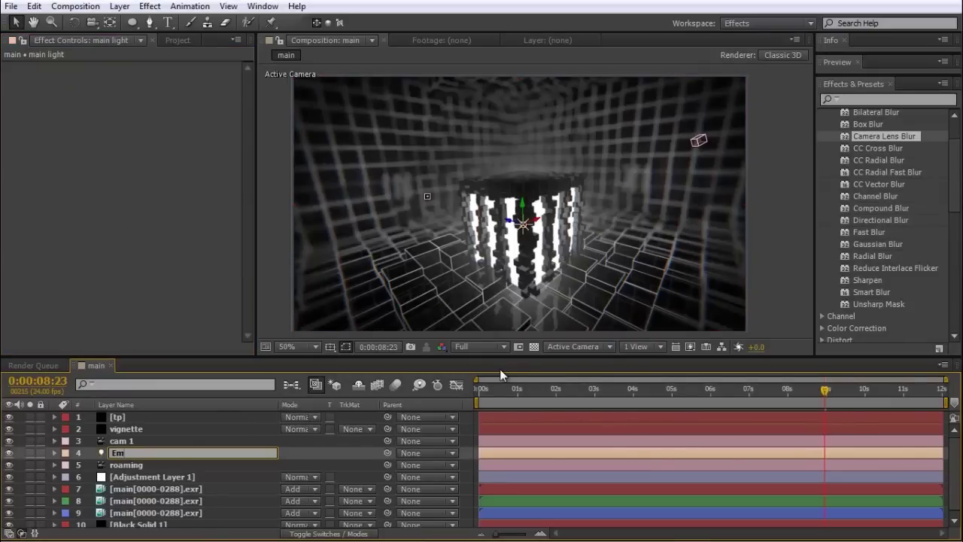
type("Emitter")
key("Return")
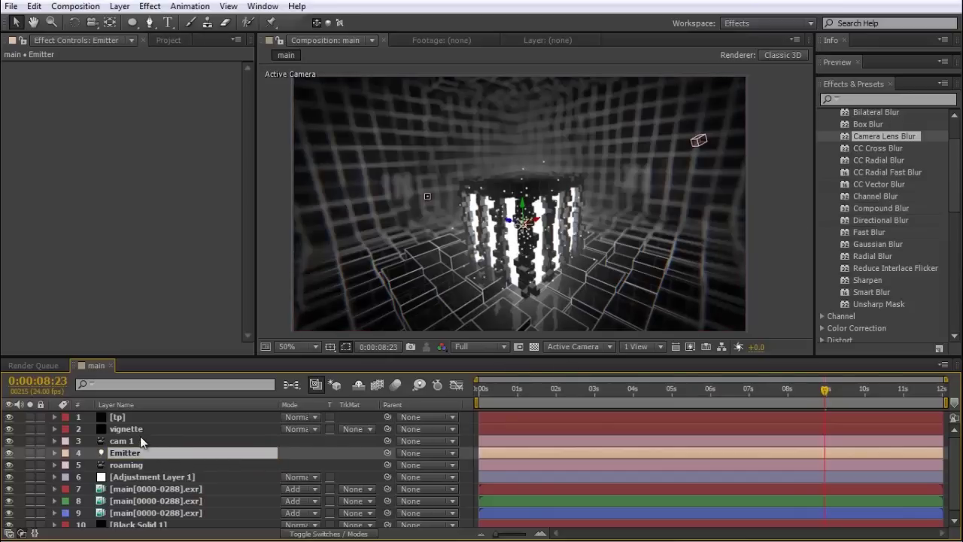
left_click(121, 417)
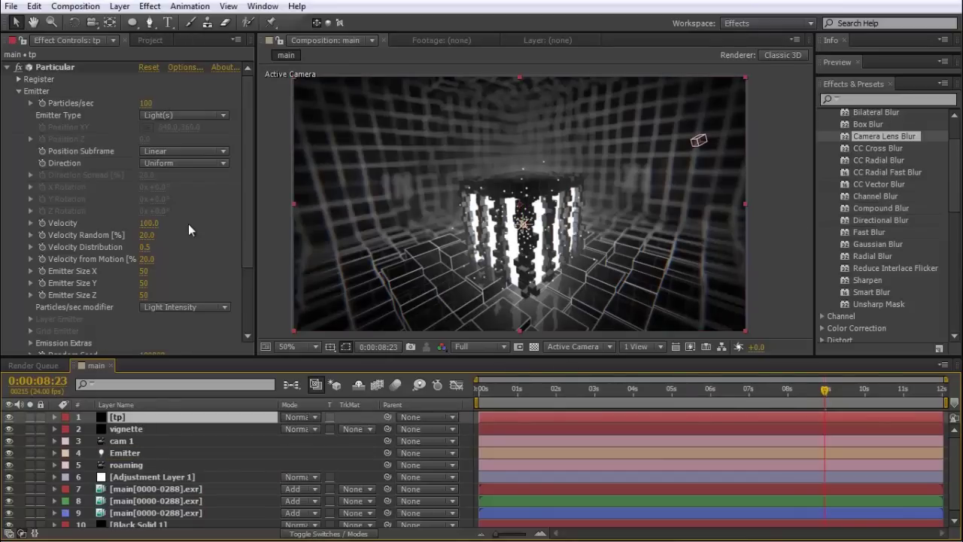
- Set Particular's Velocity, Velocity Random, Velocity Distribution and Velocity from Motion all to 0
left_click(149, 223)
type("0")
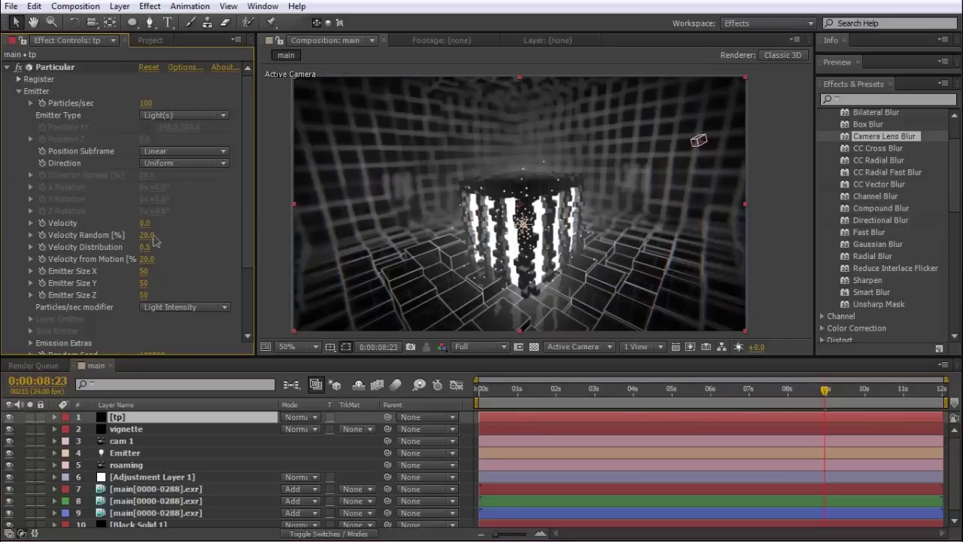
key("Tab")
type("0")
key("Tab")
type("0")
key("Tab")
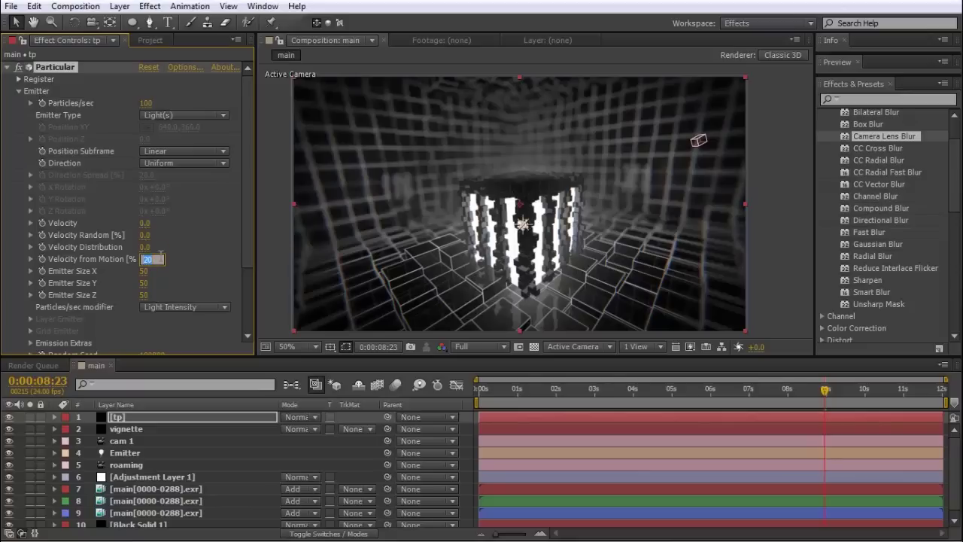
type("0")
key("Tab")
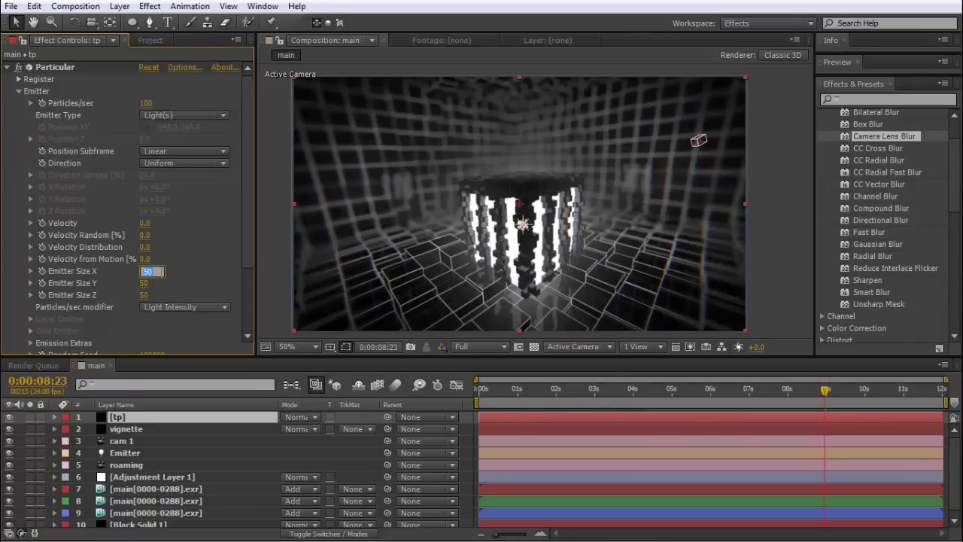
- Set Emitter Size to X 5000, Y 2500, Z 5000 and preview the dust spread
type("1000")
key("BackSpace")
key("BackSpace")
key("BackSpace")
key("BackSpace")
type("5000")
key("Return")
left_click(150, 282)
type("250")
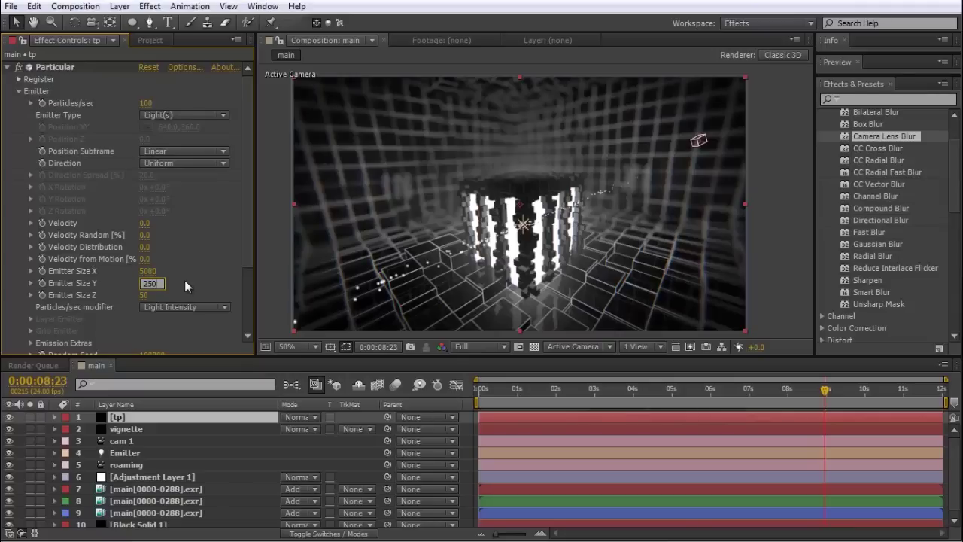
type("0")
key("Tab")
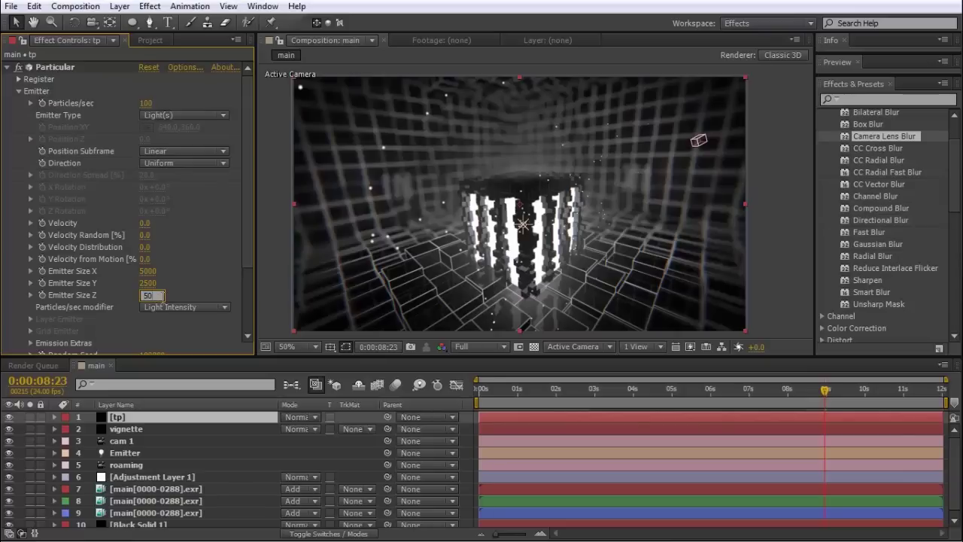
type("5000")
key("Return")
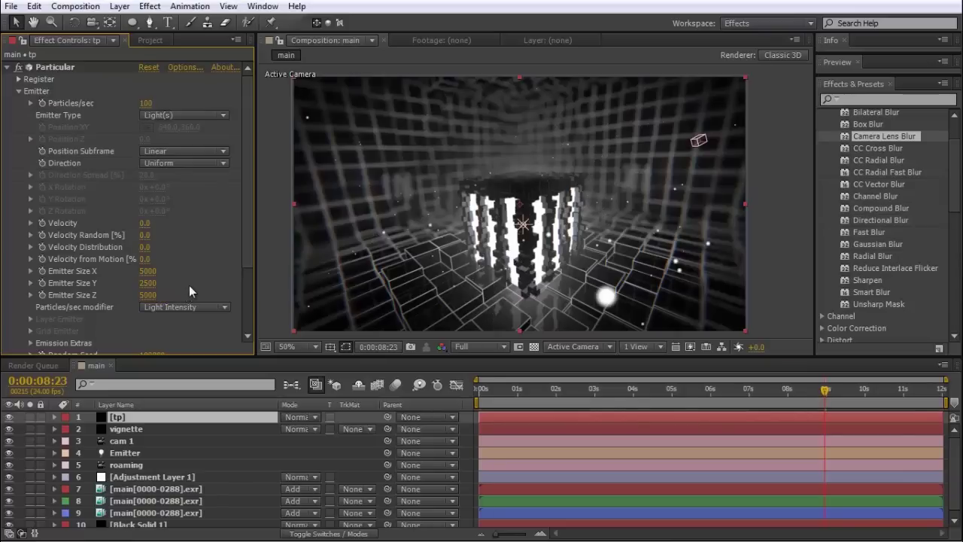
key("KP_0")
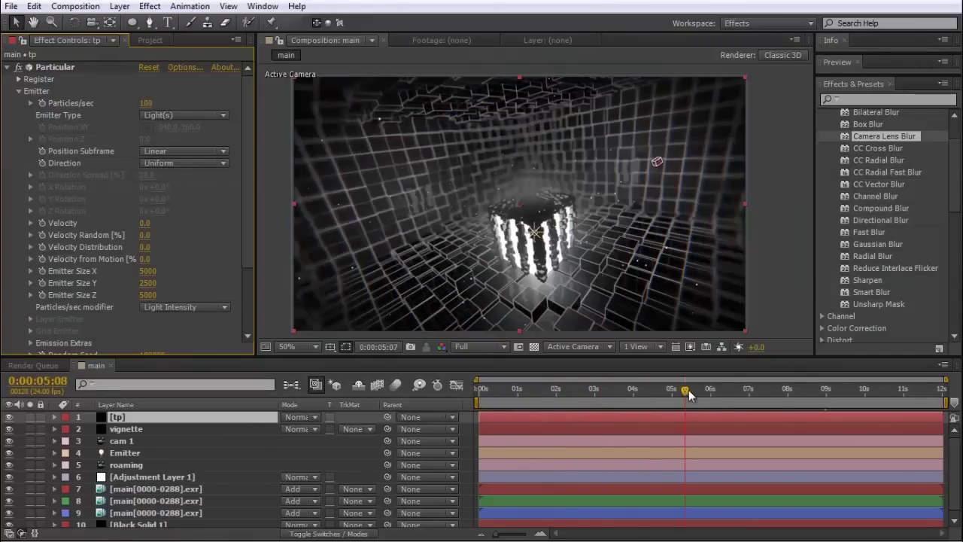
left_click_drag(708, 395, 747, 391)
- Set the particle Size to 10 and Size Random to 25
scroll(70, 274, "down", 3)
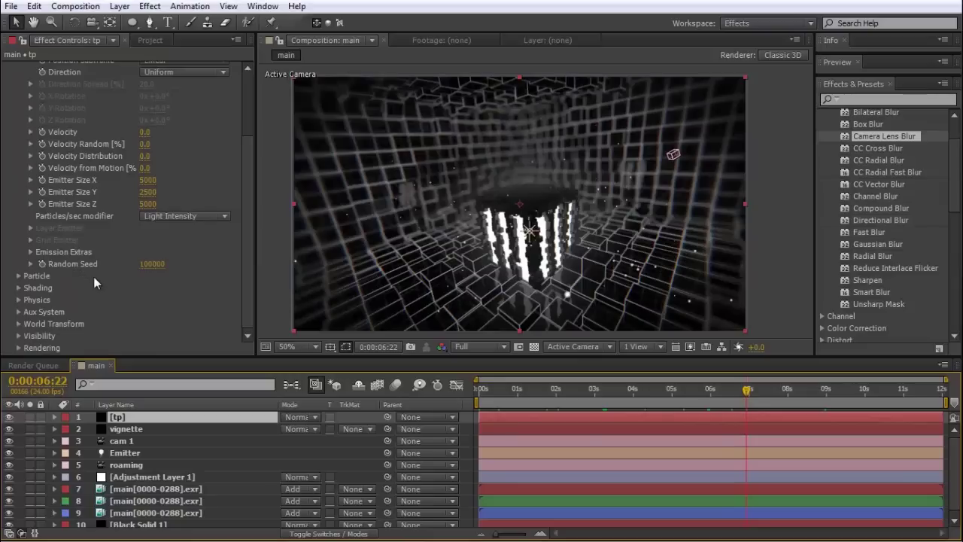
left_click(19, 277)
scroll(19, 276, "down", 5)
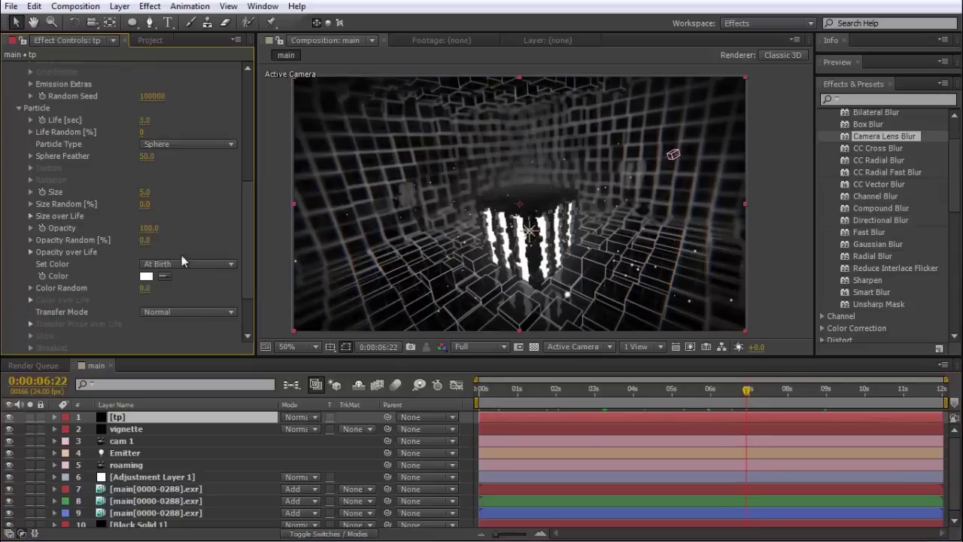
left_click(148, 193)
type("10")
key("Return")
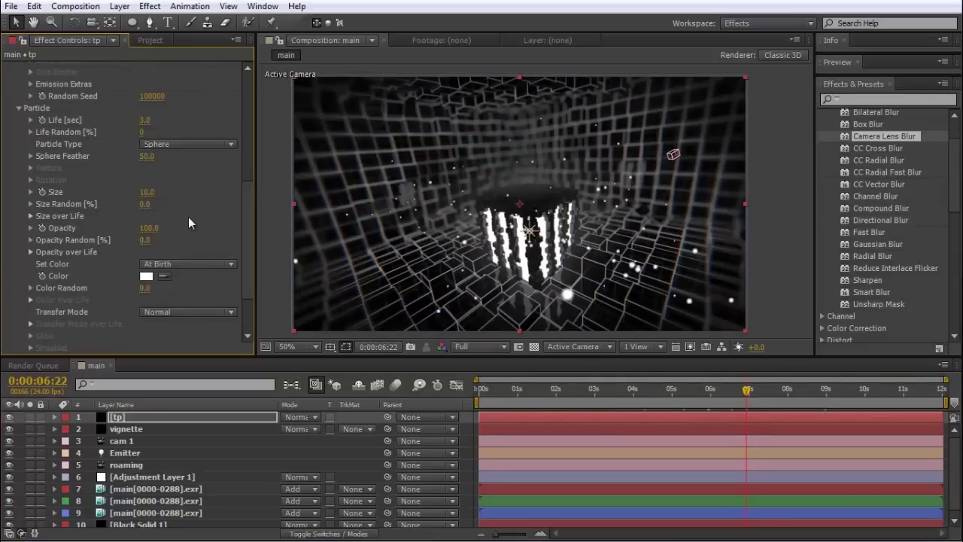
left_click(145, 204)
type("25")
key("Return")
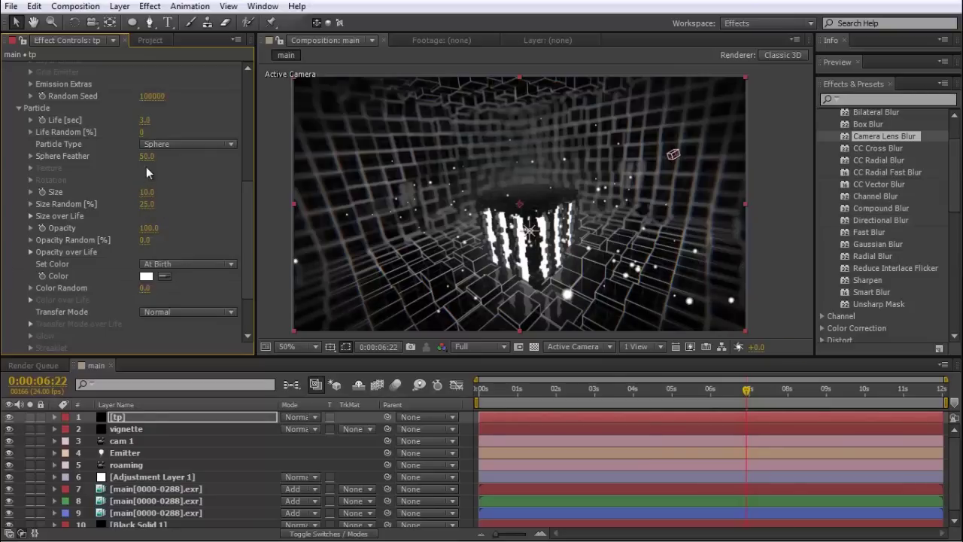
- Set Sphere Feather to 65 and particle Opacity to 60, then zoom in to check
left_click(148, 156)
type("65")
key("Return")
scroll(68, 238, "down", 2)
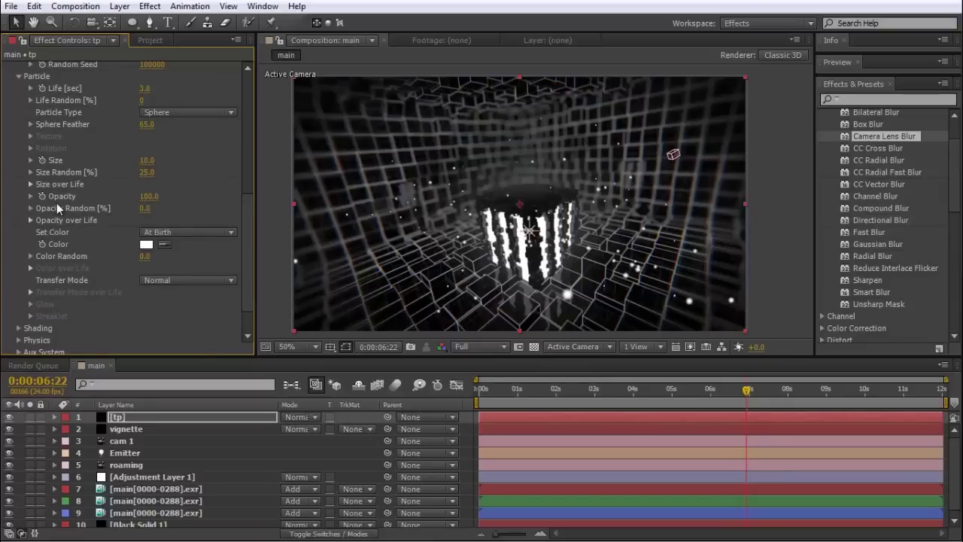
left_click(150, 196)
type("60")
key("Return")
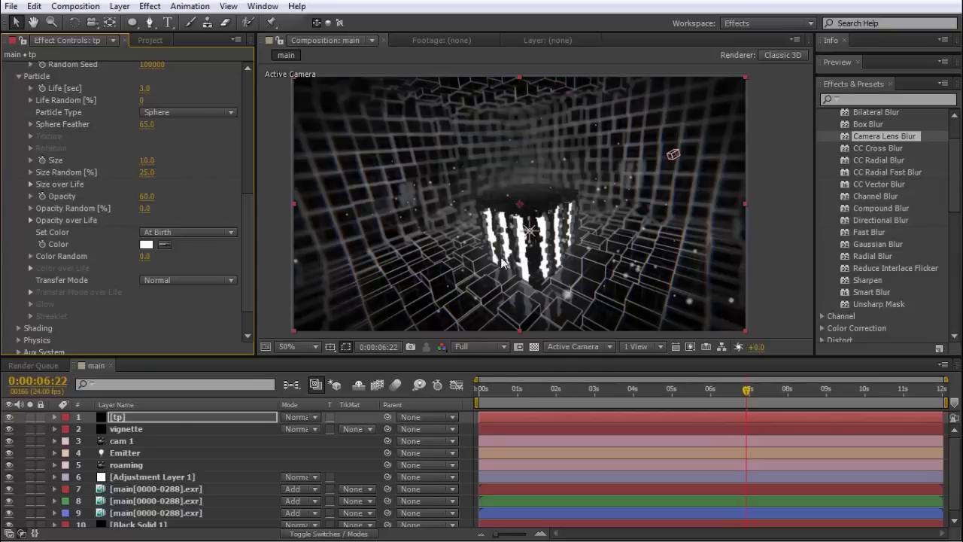
key("period")
key("period")
key("period")
key("period")
- Add Camera Lens Blur from Blur & Sharpen to the tp layer, then show the Project panel
key("comma")
key("comma")
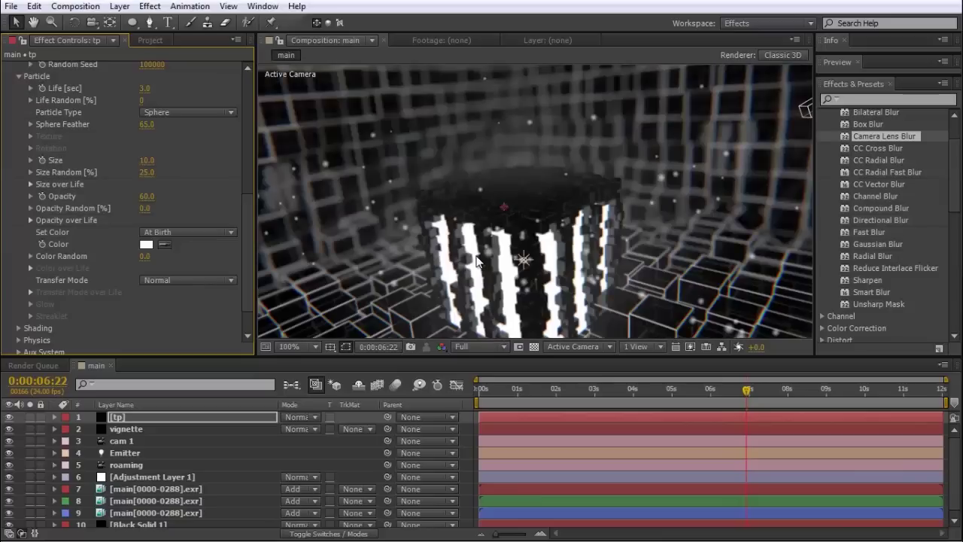
right_click(122, 418)
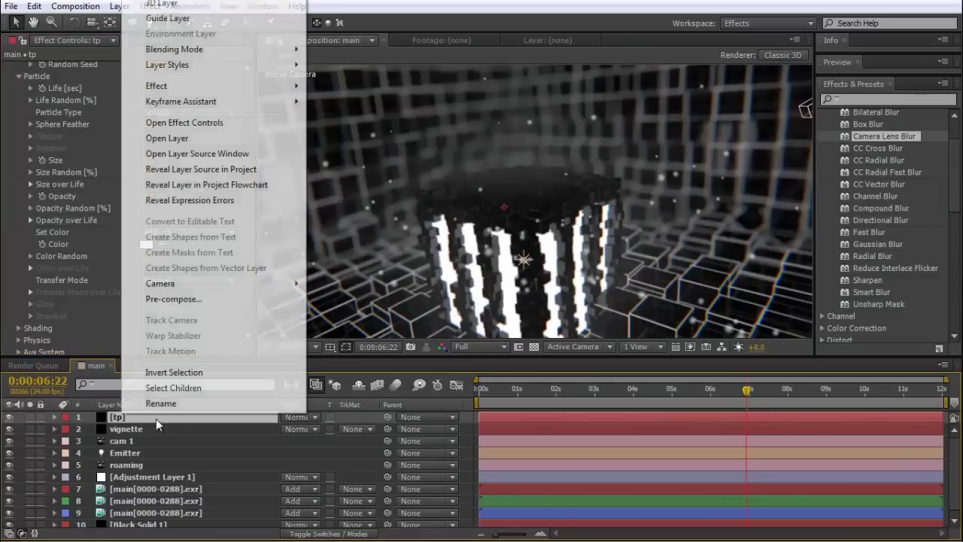
mouse_move(231, 86)
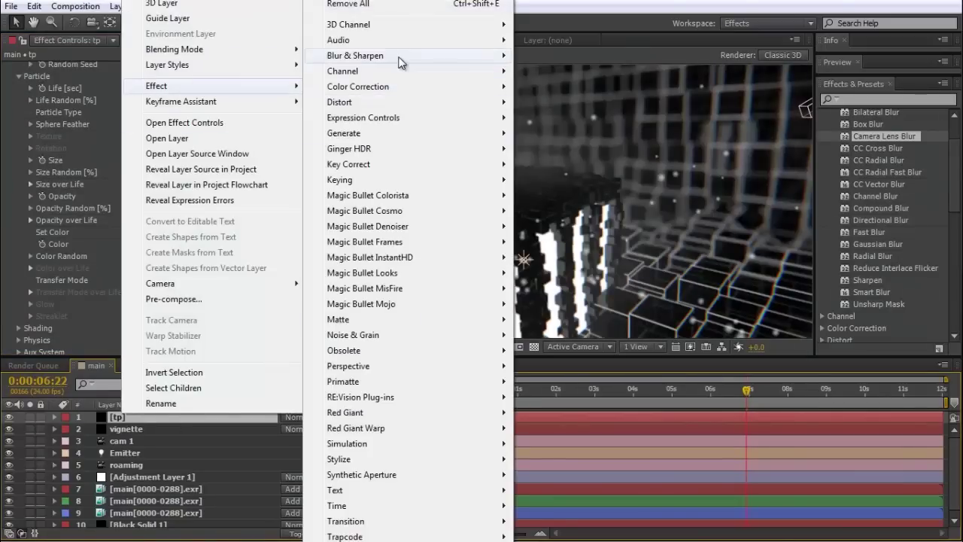
mouse_move(388, 57)
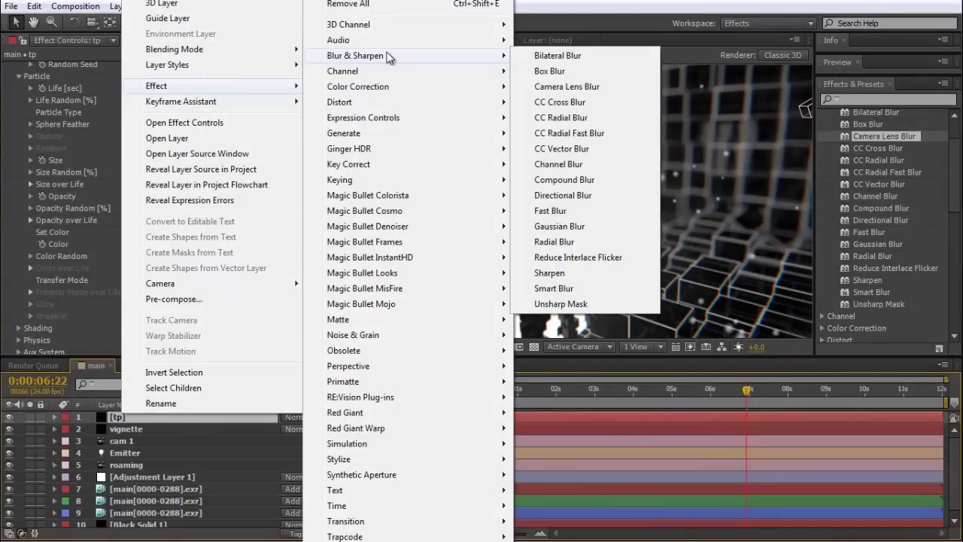
left_click(590, 88)
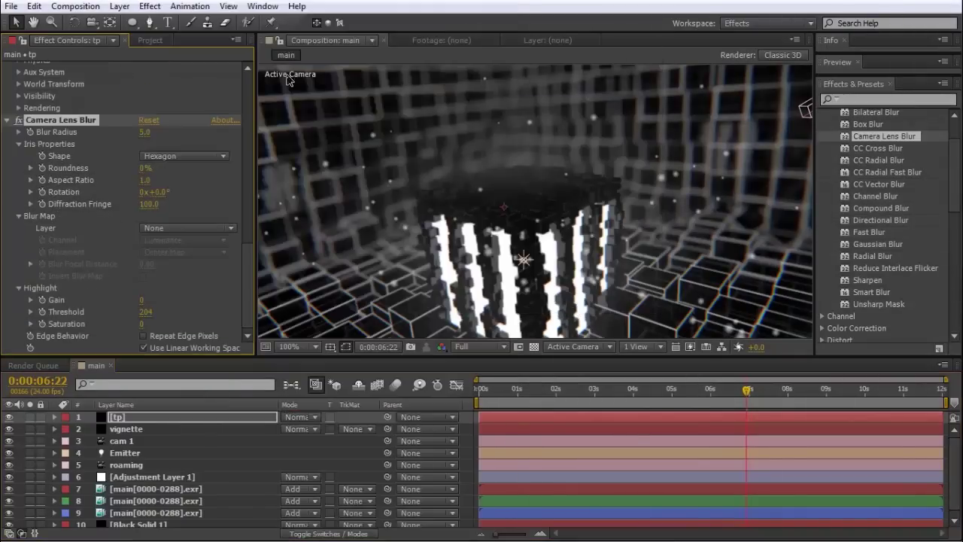
left_click(149, 39)
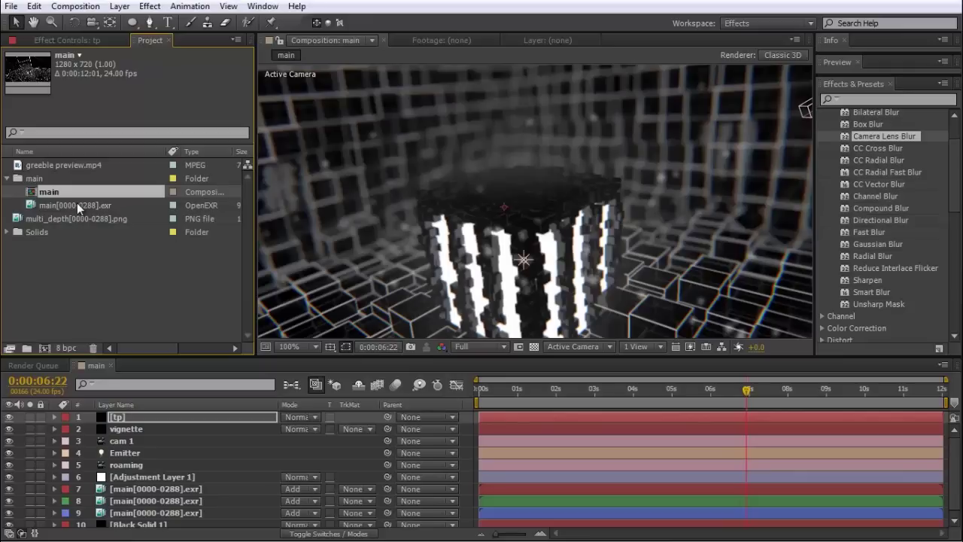
- Add the multi_depth PNG sequence on top, hide it, and set it as tp's Blur Map Layer
left_click_drag(63, 218, 169, 414)
left_click(9, 417)
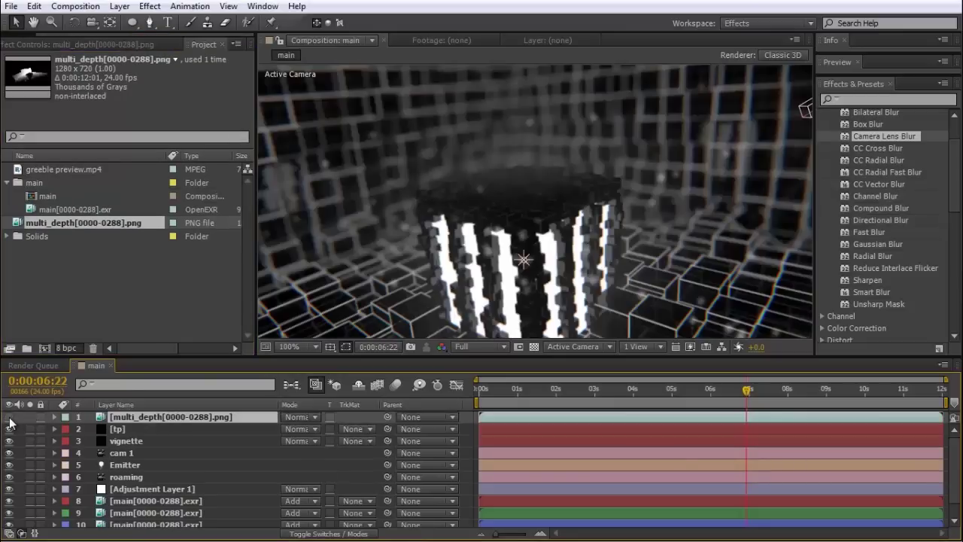
left_click(124, 429)
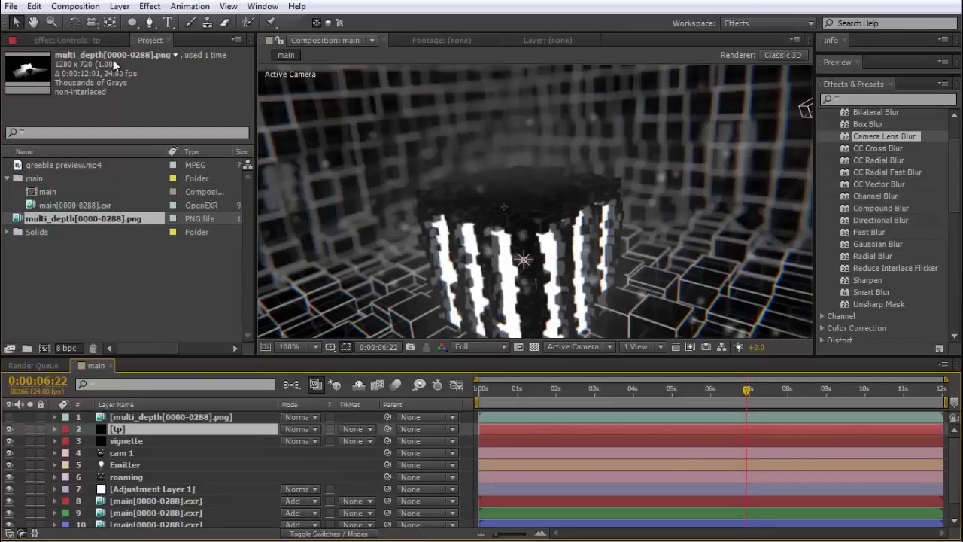
left_click(83, 42)
scroll(113, 160, "down", 15)
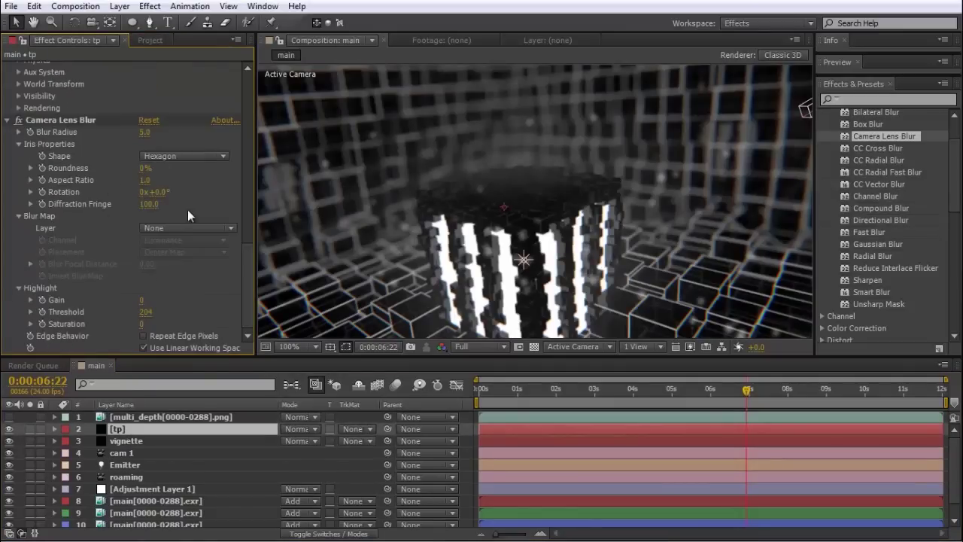
left_click(184, 228)
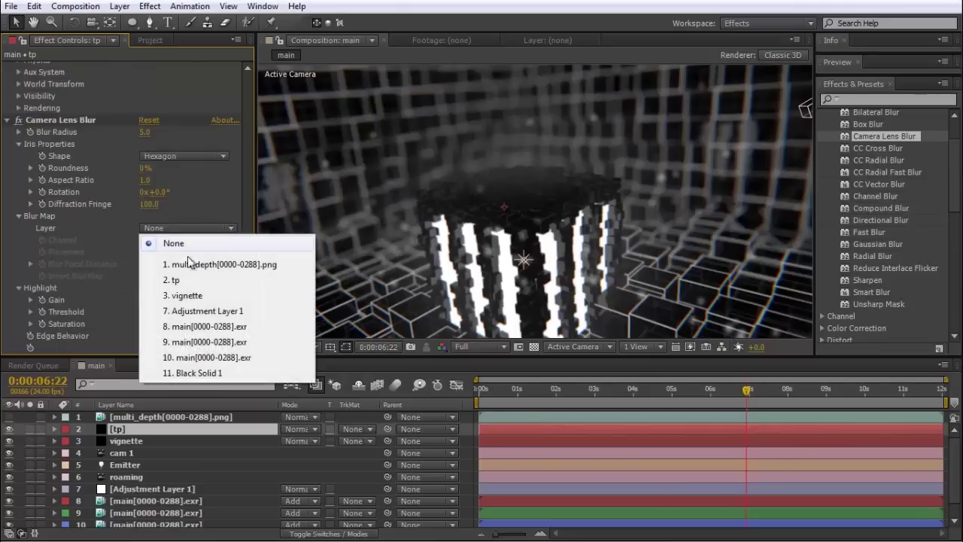
left_click(185, 266)
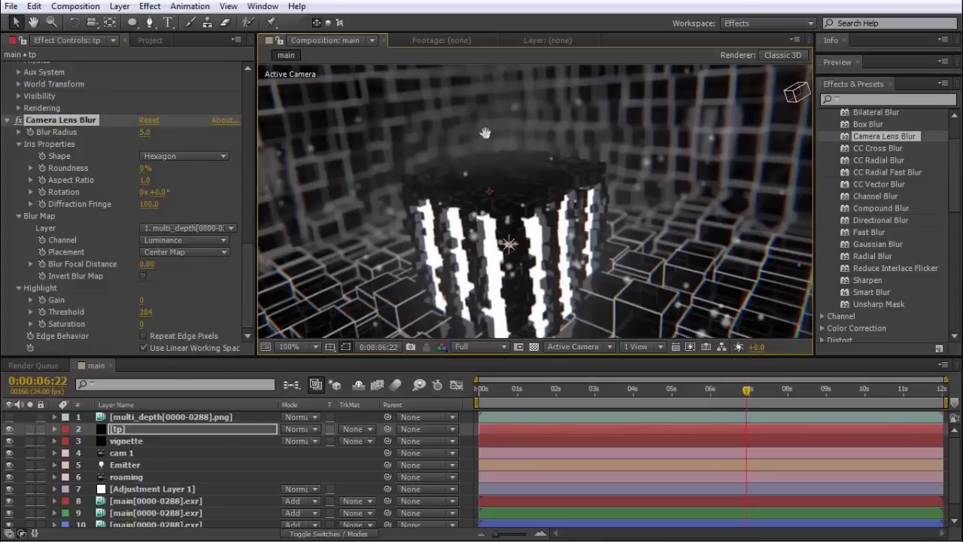
- Solo and inspect the multi_depth depth map, hide it again, and duplicate the layer
left_click(143, 417)
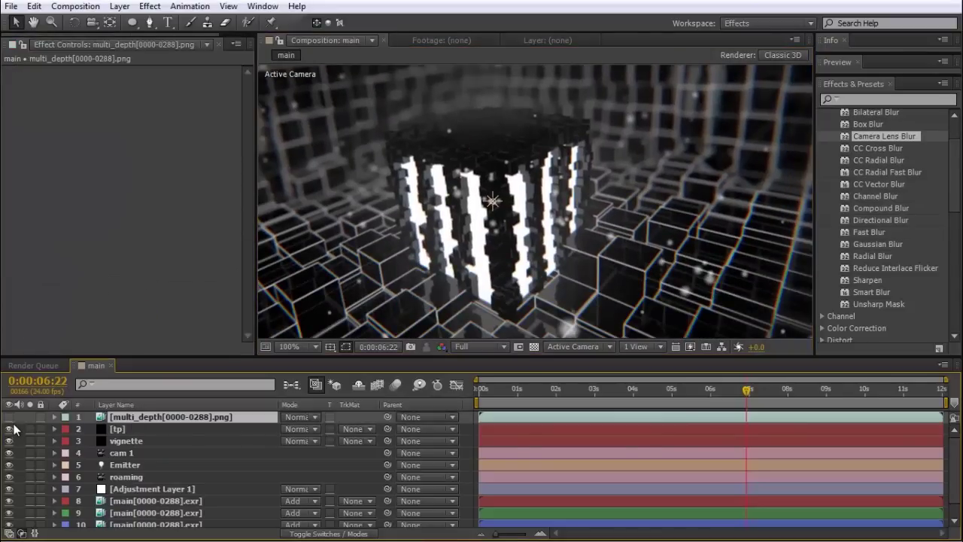
left_click(9, 416)
left_click(30, 416)
scroll(501, 201, "down", 2)
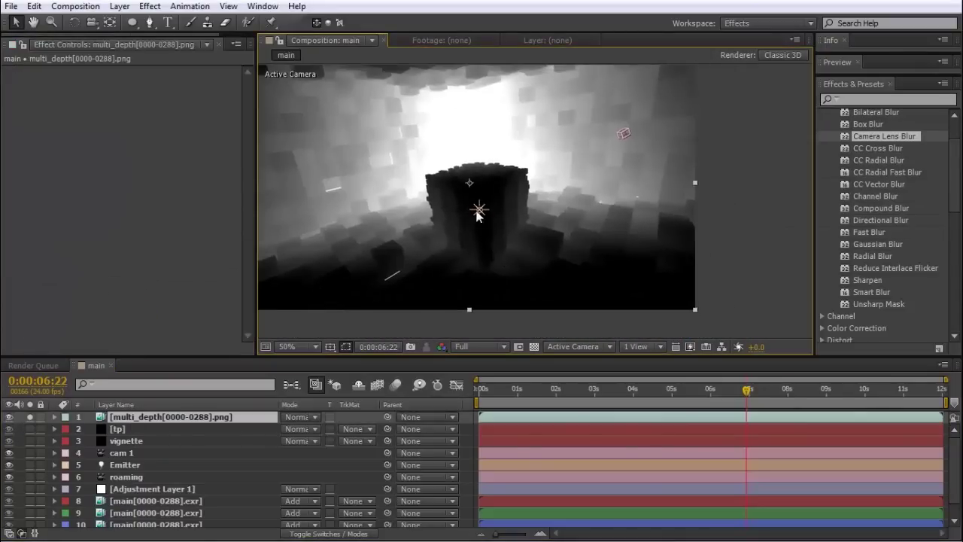
scroll(470, 166, "up", 1)
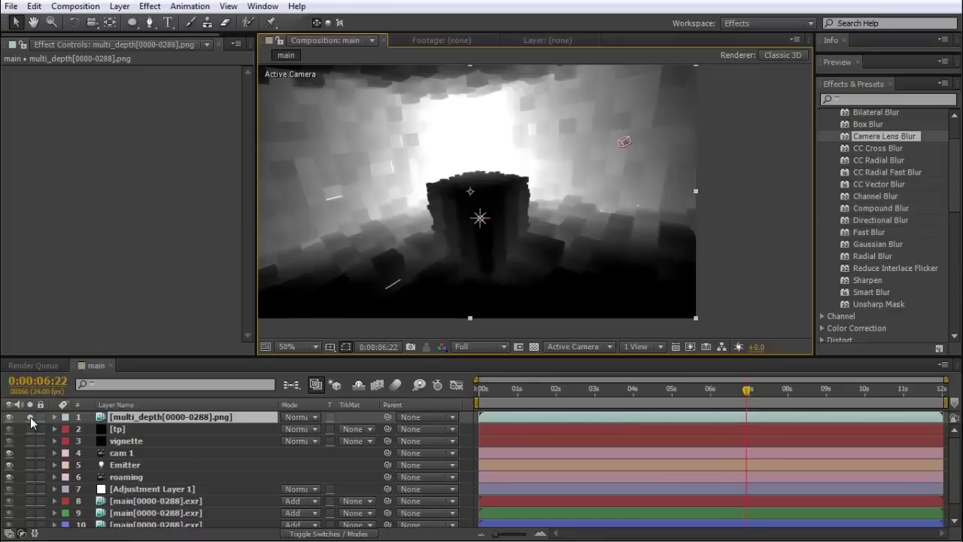
left_click_drag(496, 183, 522, 207)
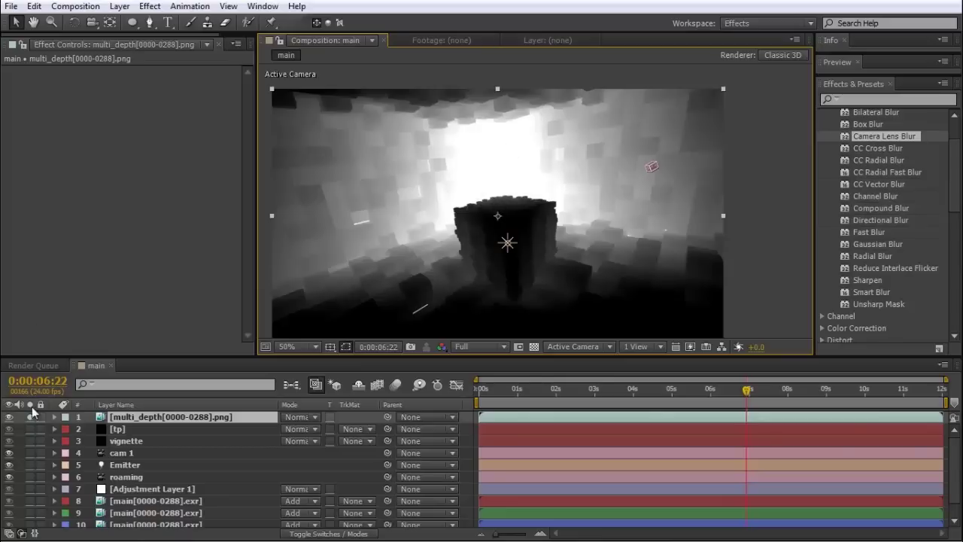
left_click(9, 417)
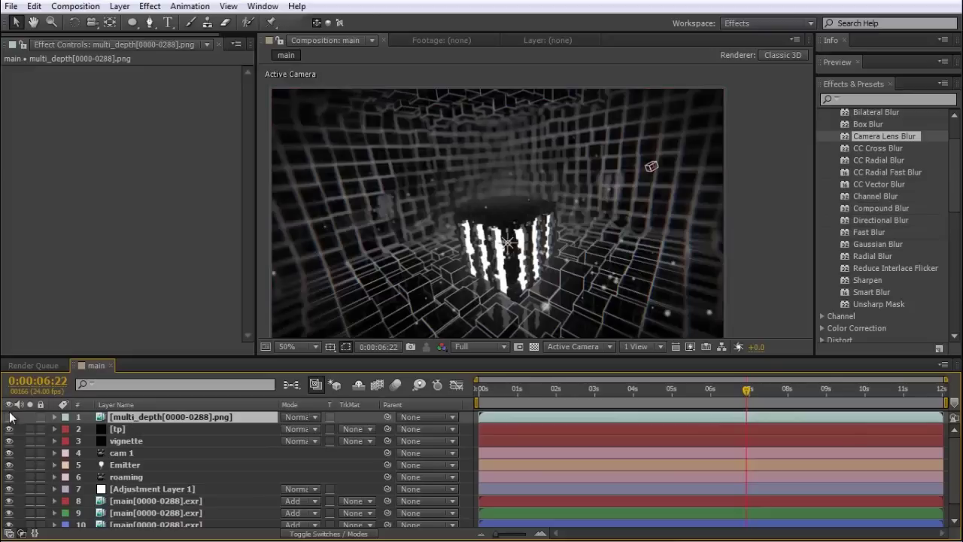
key("ctrl+d")
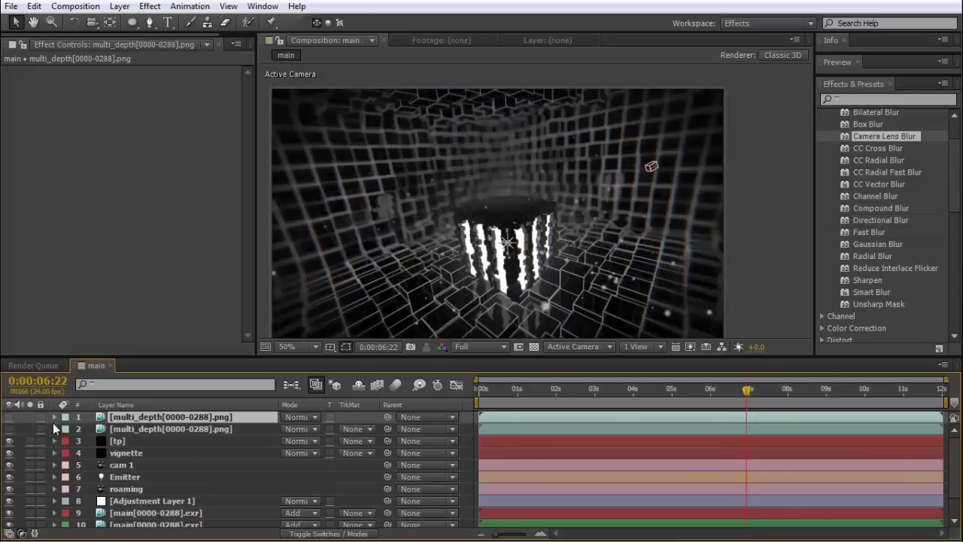
- Make the top multi_depth copy visible, set its blending mode to Add, and lower Opacity to 70%
left_click(10, 417)
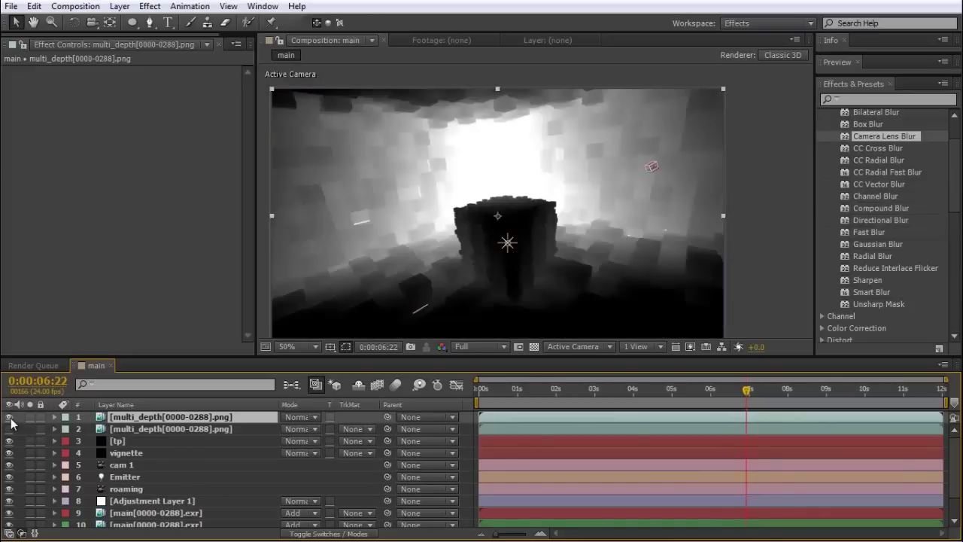
right_click(138, 418)
mouse_move(239, 50)
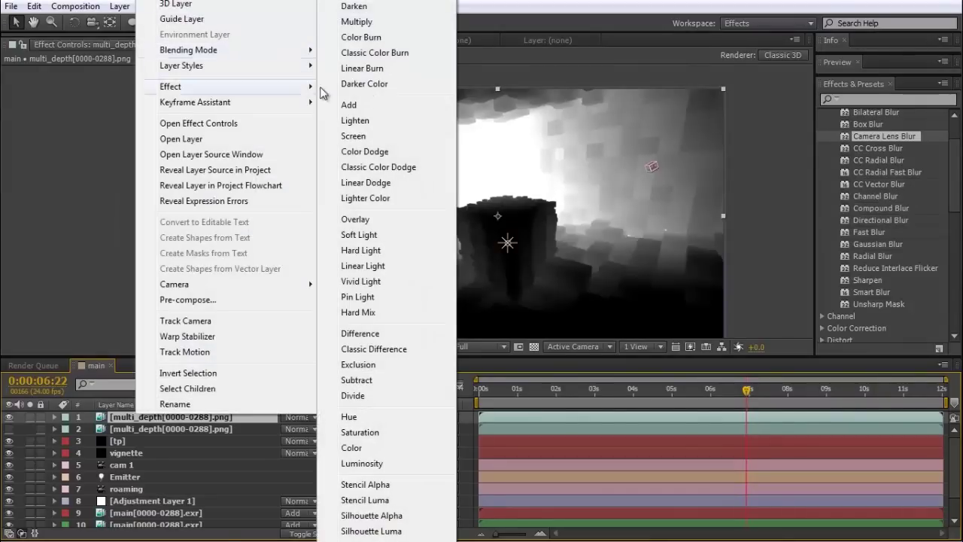
left_click(369, 103)
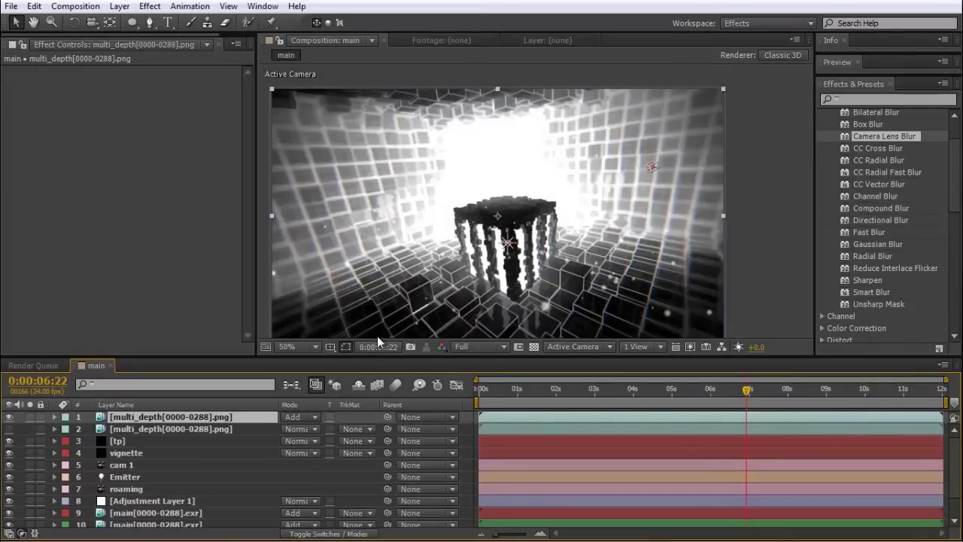
left_click(591, 178)
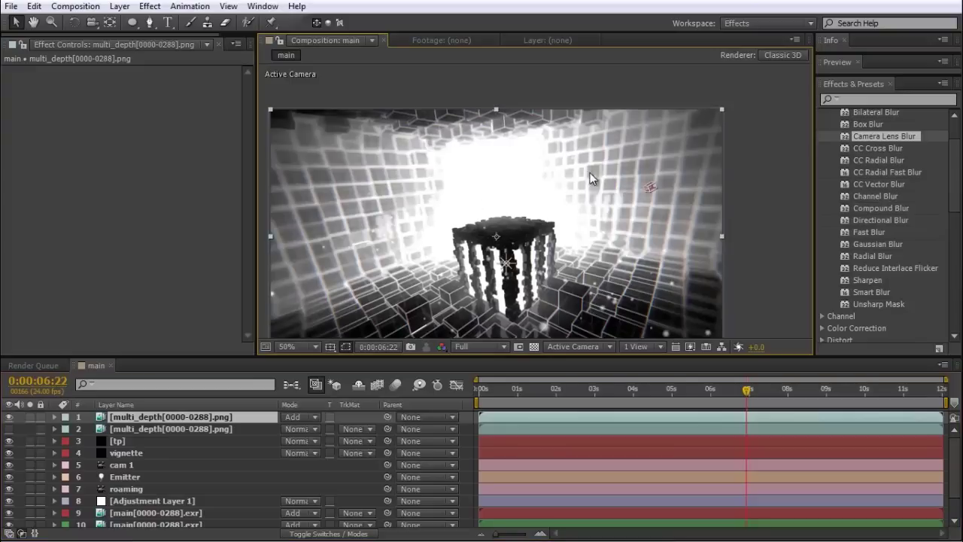
scroll(490, 219, "down", 1)
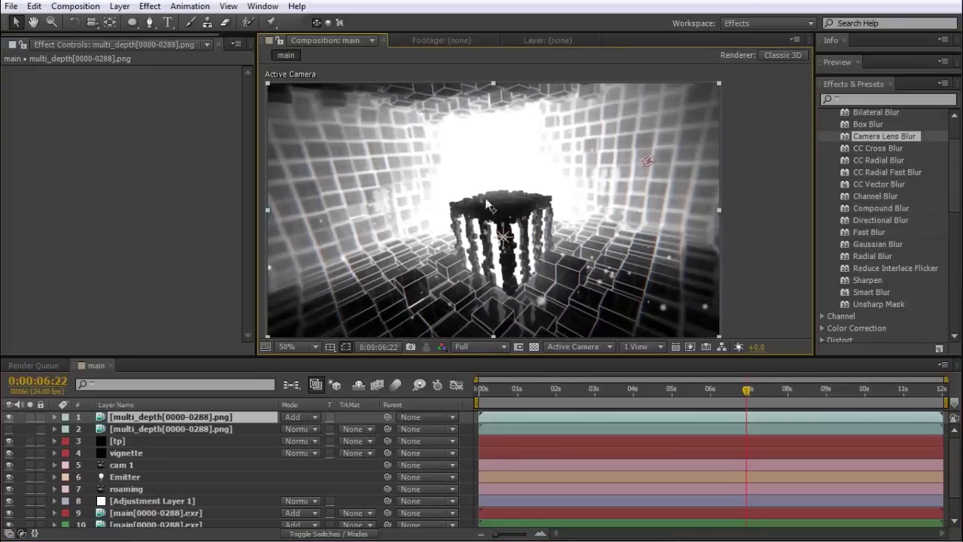
key("t")
left_click_drag(293, 430, 275, 429)
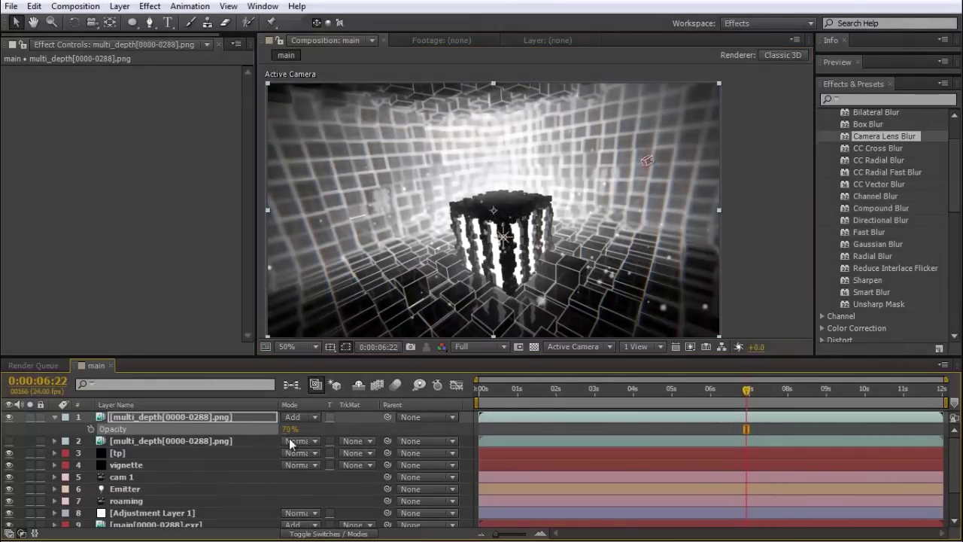
- Set the top multi_depth layer's Opacity to 65%
left_click(289, 429)
type("65")
key("Return")
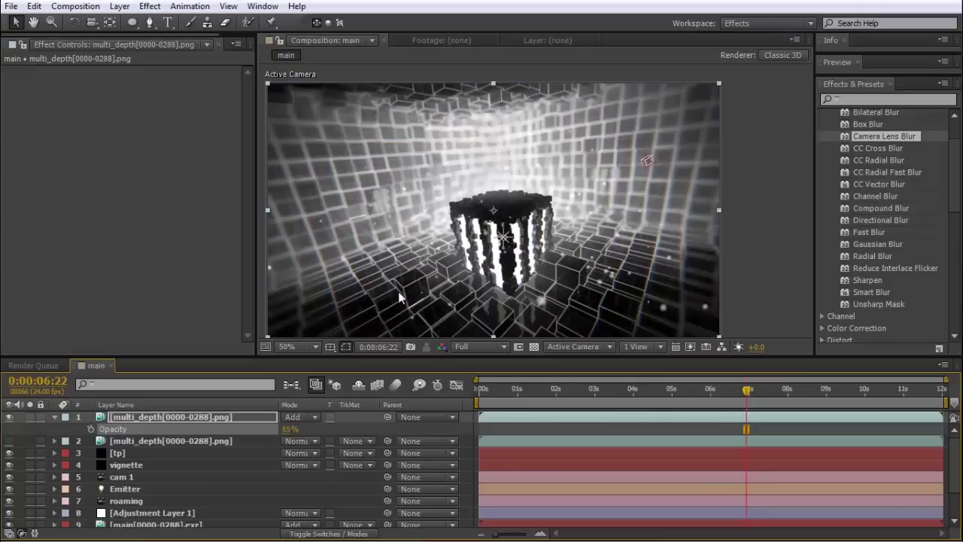
- Apply CC Toner from Color Correction to the top multi_depth layer
right_click(196, 419)
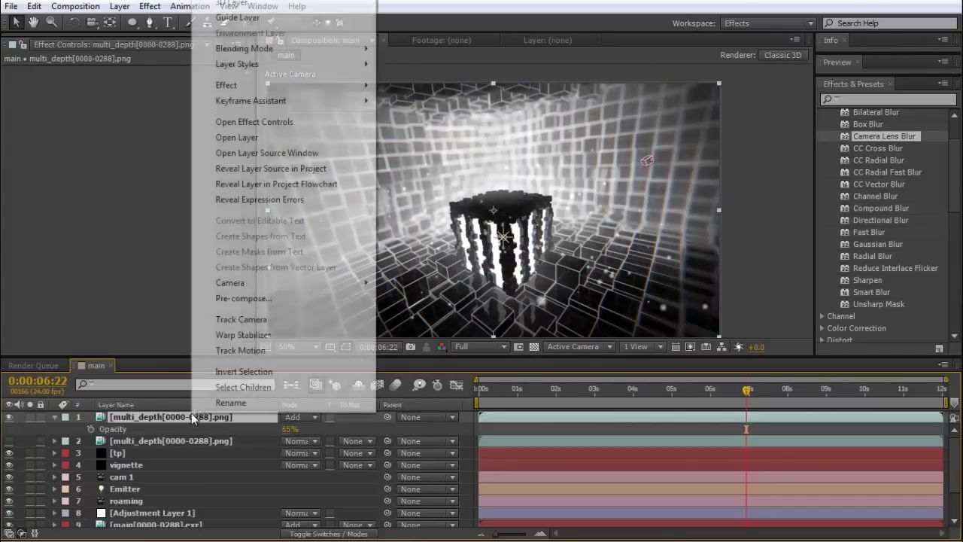
mouse_move(256, 88)
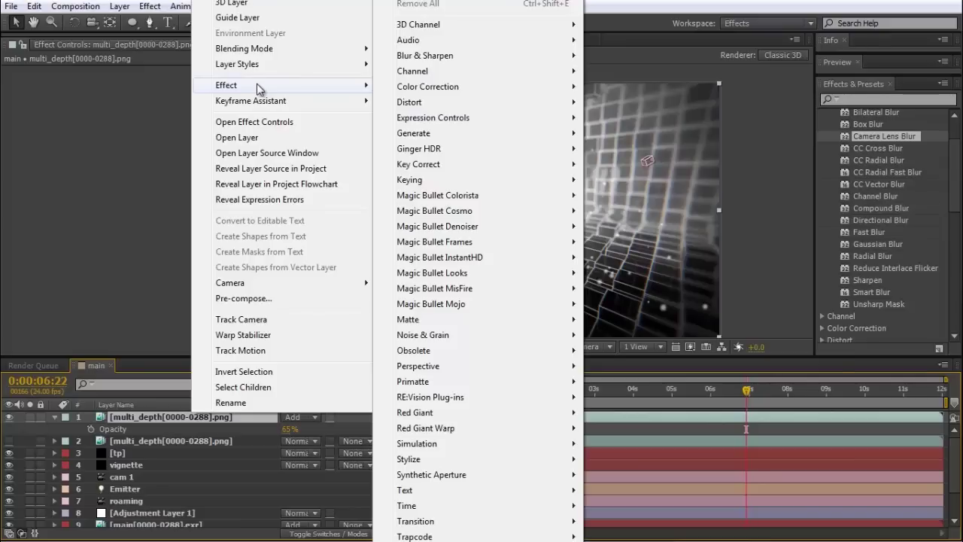
mouse_move(452, 86)
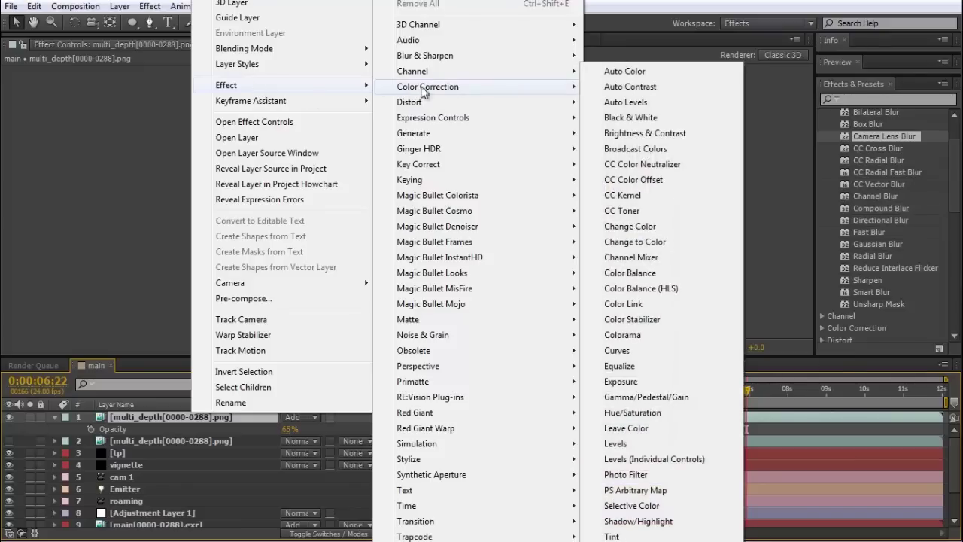
left_click(624, 212)
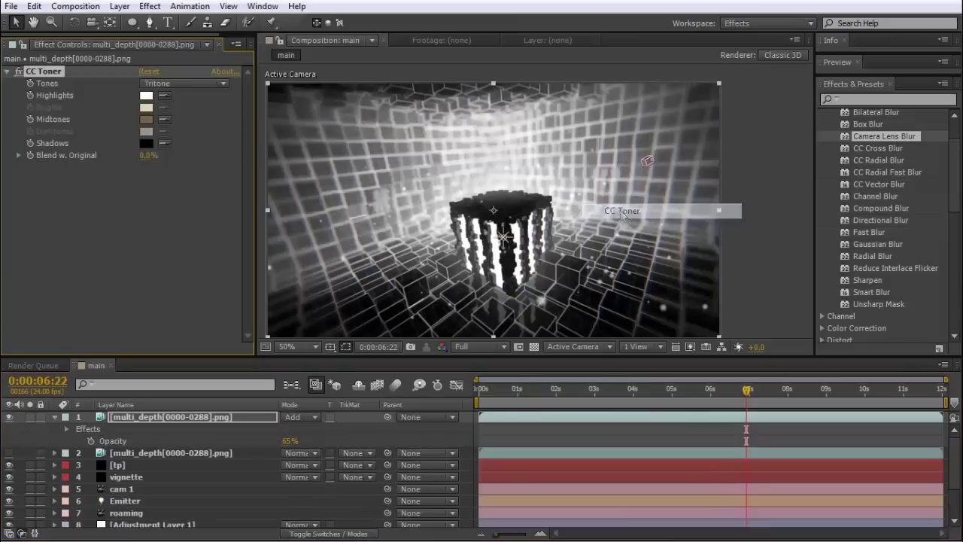
- In the CC Toner Midtones colour picker, shift the hue from orange to blue
left_click(147, 120)
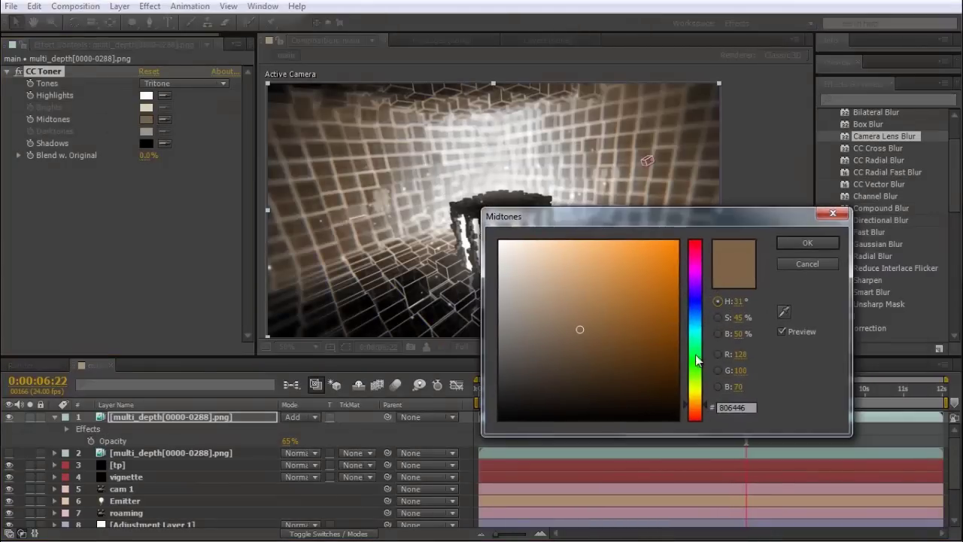
left_click_drag(701, 377, 702, 319)
left_click(672, 250)
left_click_drag(693, 238, 695, 232)
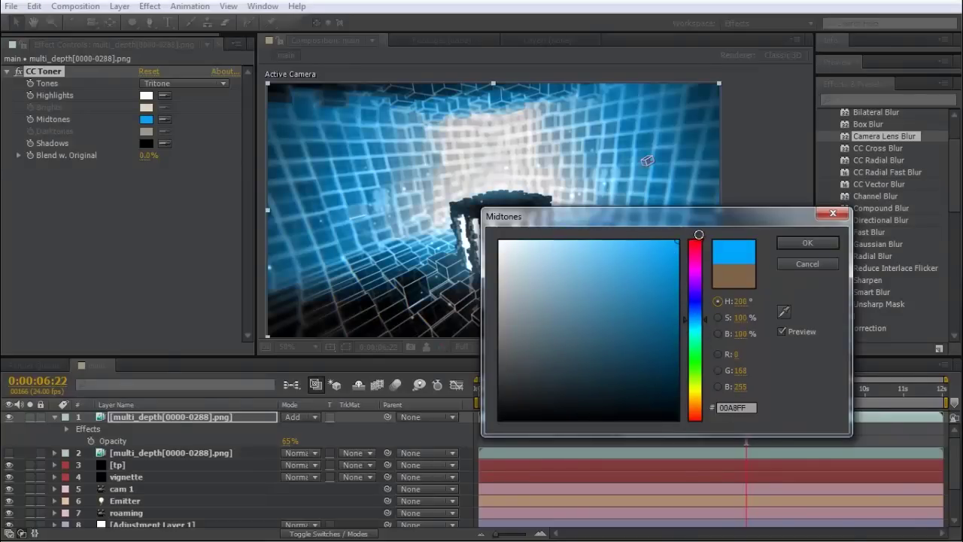
left_click(705, 319)
left_click(706, 319)
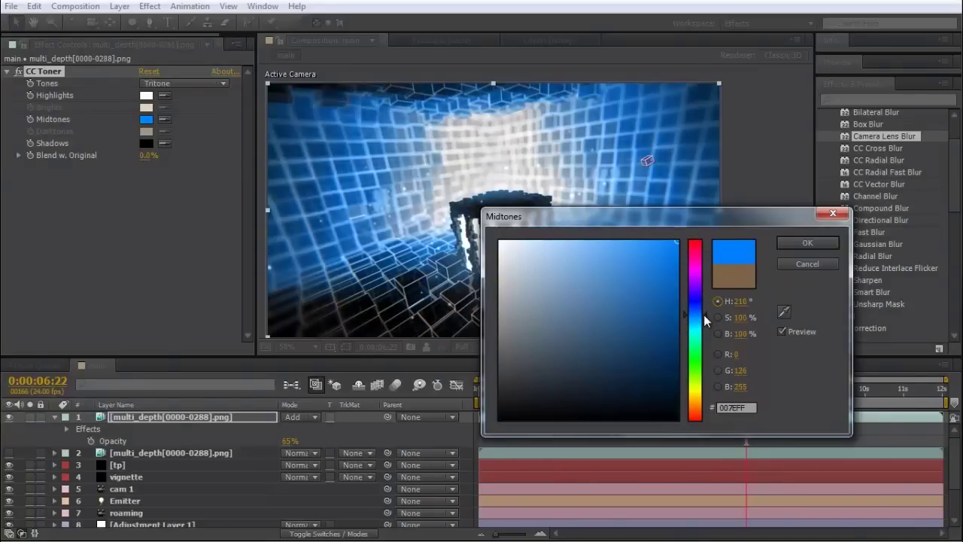
- Enter hex 0080FF with saturation 65 and confirm the soft blue midtone colour
left_click(734, 407)
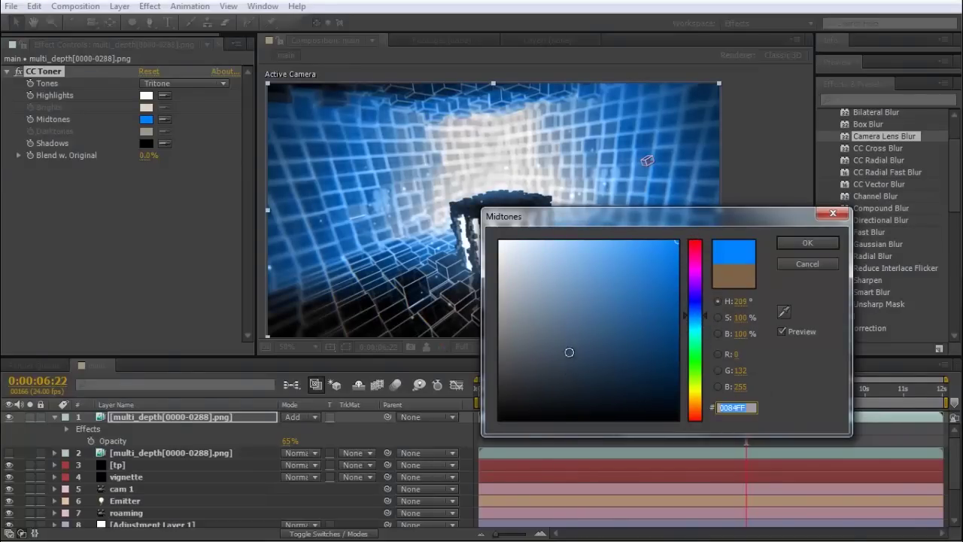
type("0080")
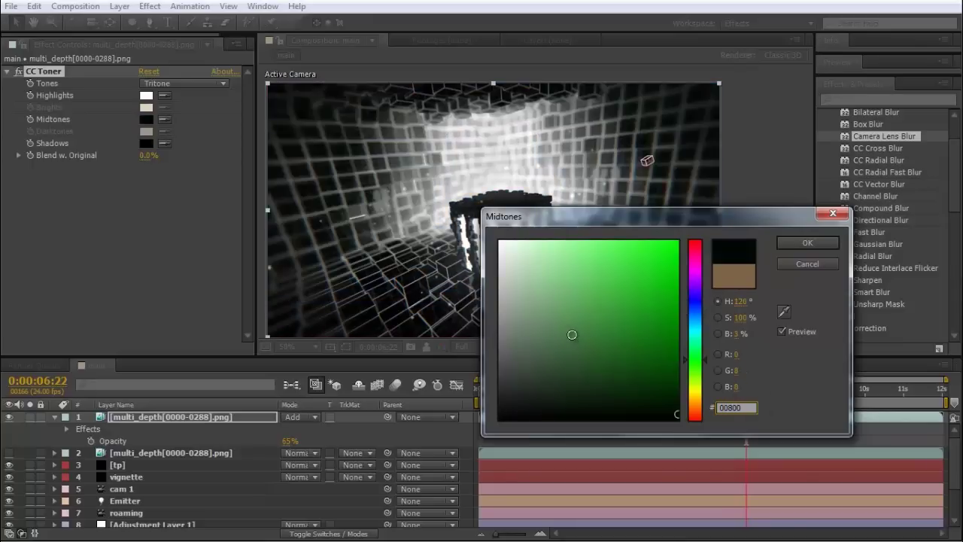
type("FF")
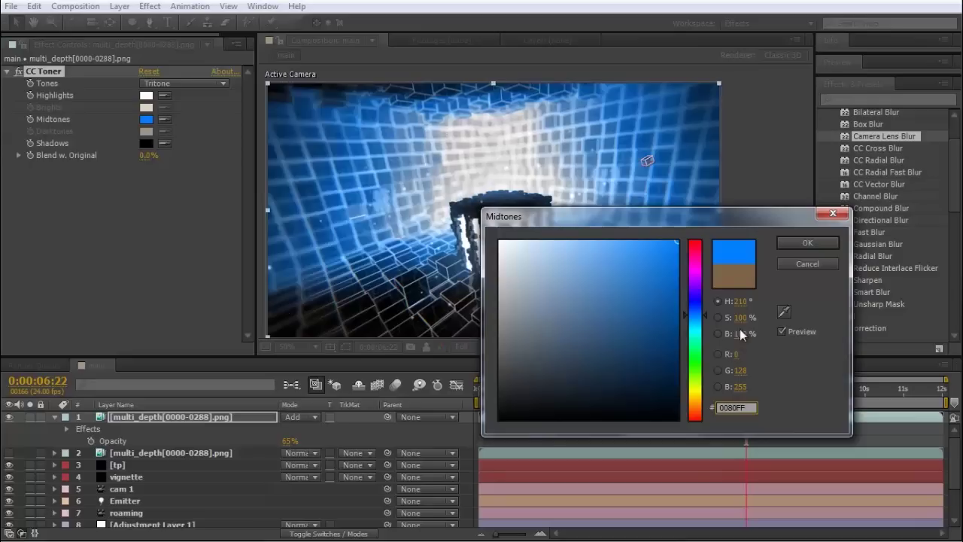
left_click(741, 317)
type("50")
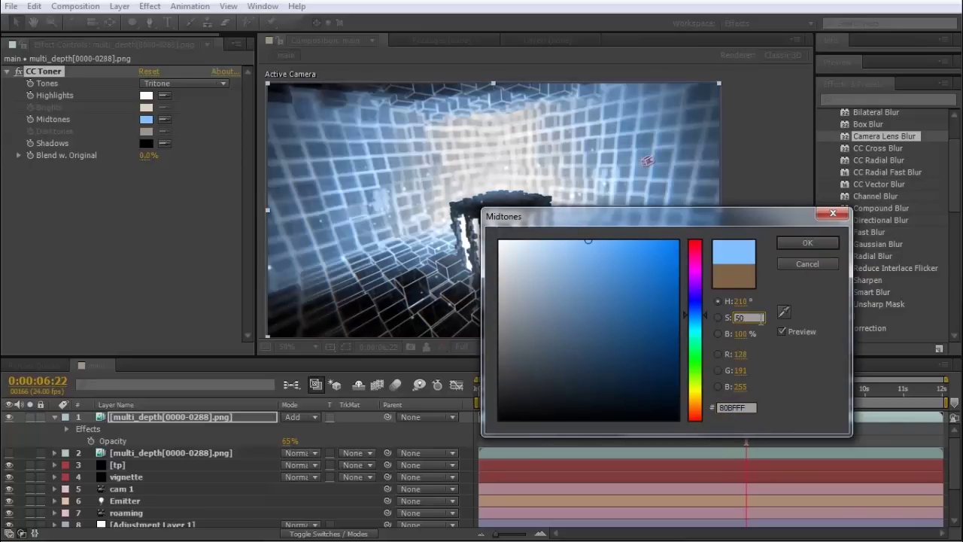
key("BackSpace")
key("BackSpace")
type("65")
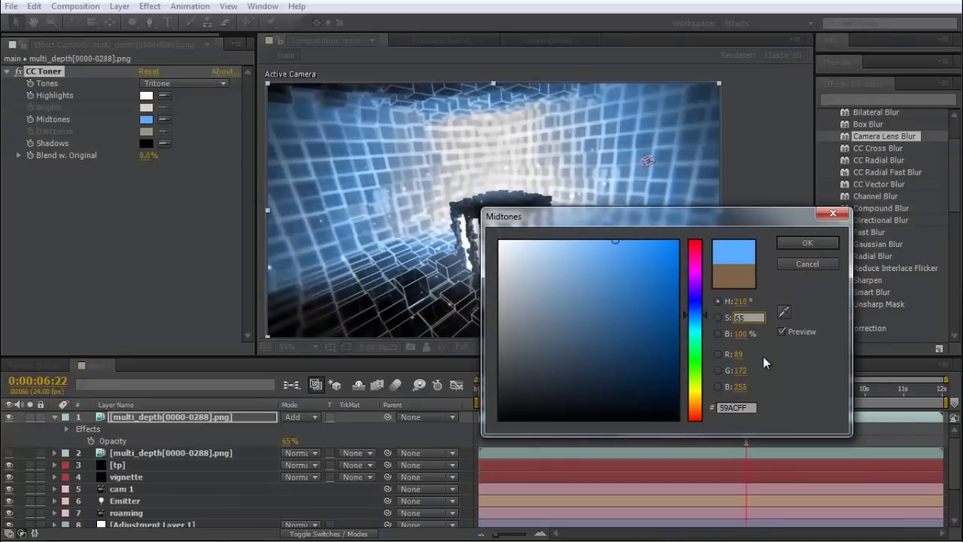
left_click(801, 243)
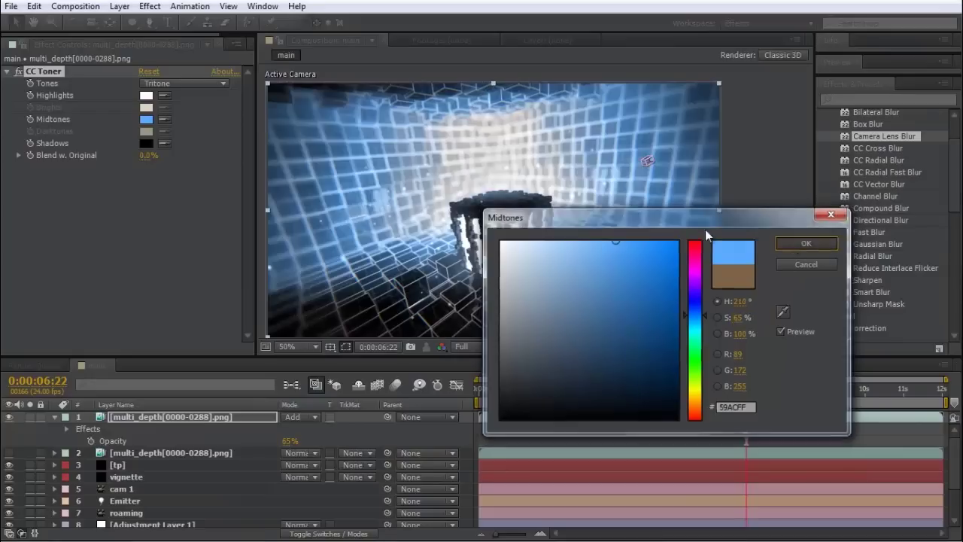
- Set CC Toner Highlights to hex 0080FF with saturation 65, matching the midtones
left_click(146, 95)
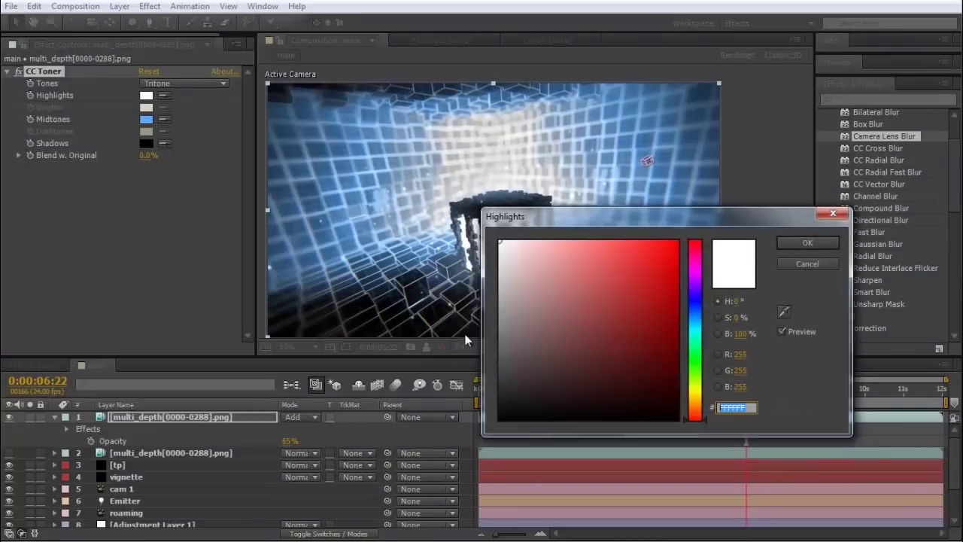
type("0080FF")
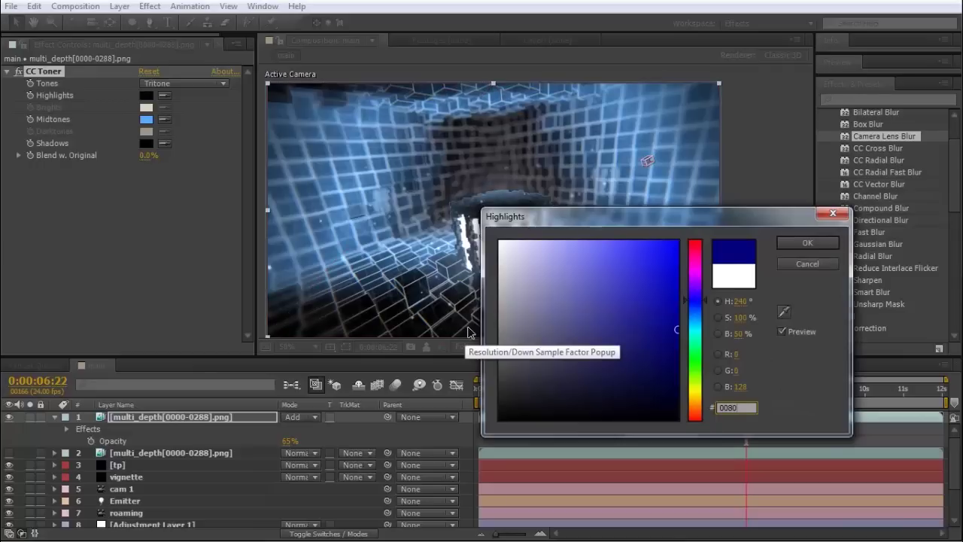
left_click(742, 318)
type("65")
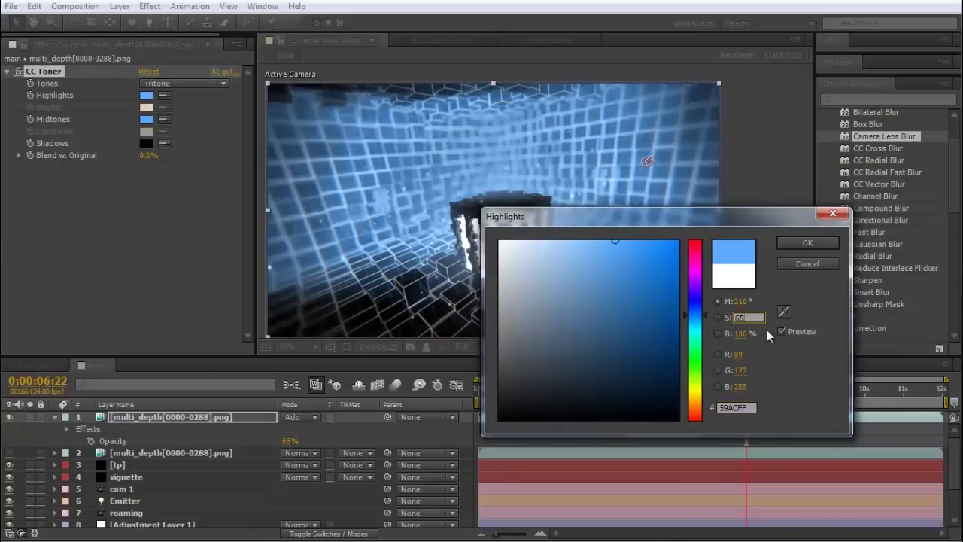
left_click(804, 243)
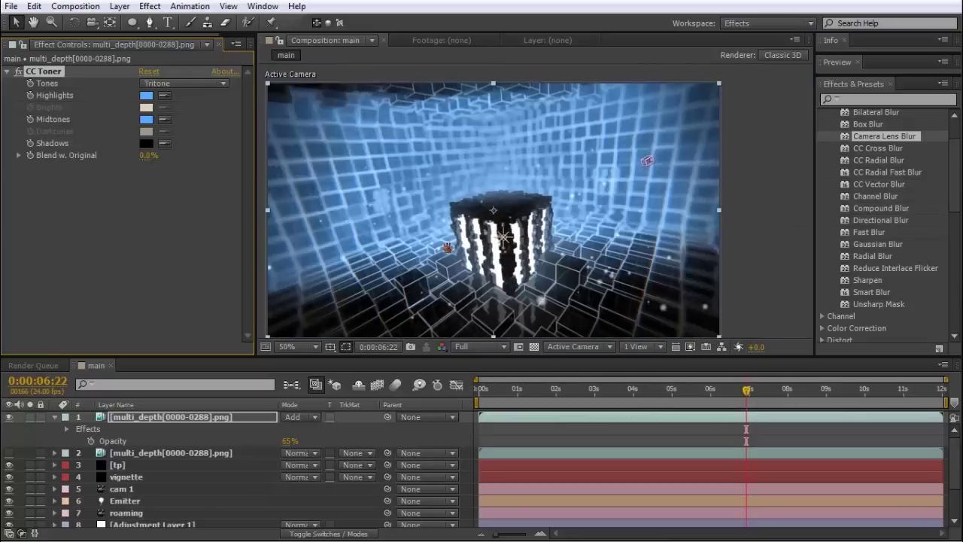
scroll(442, 230, "up", 1)
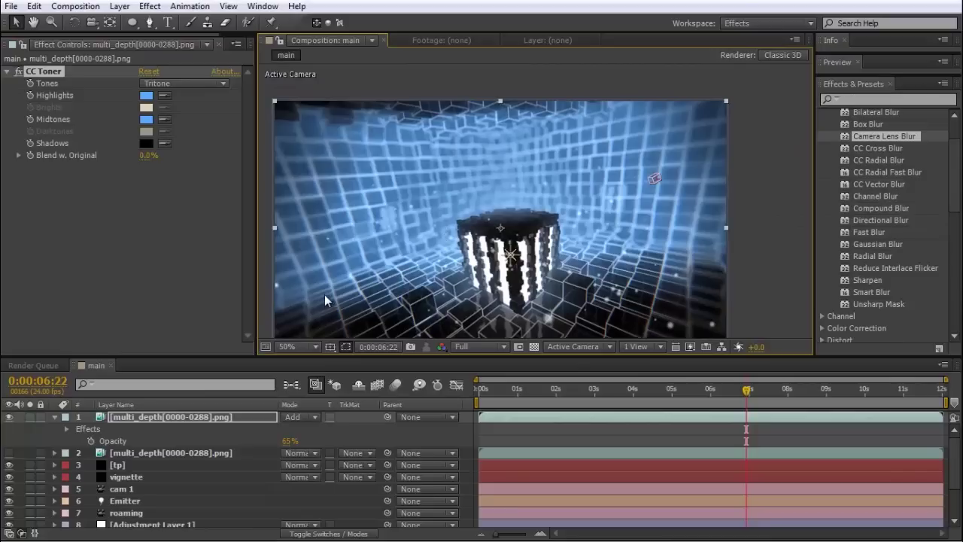
- Add Gaussian Blur to the multi_depth layer with Blurriness 50, then raise it to 80.1
right_click(167, 416)
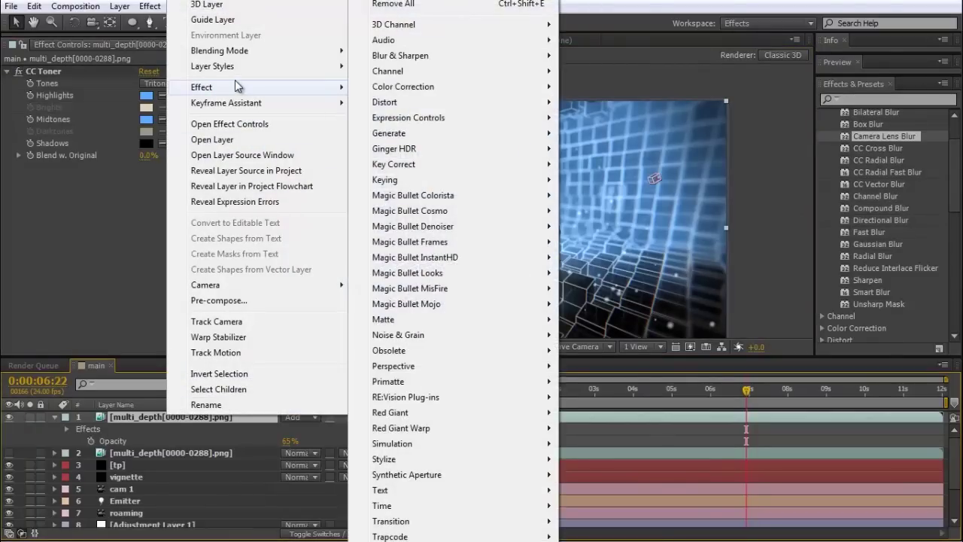
mouse_move(426, 59)
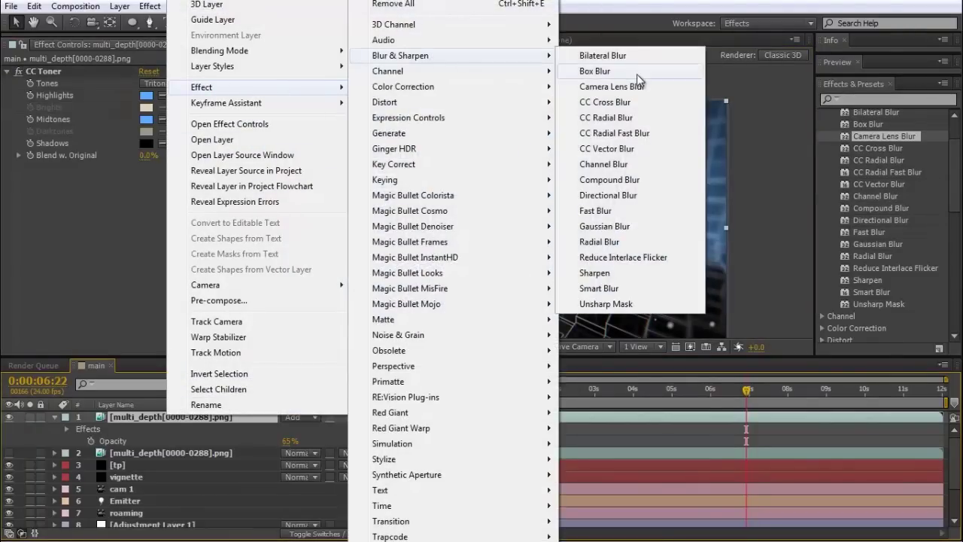
left_click(604, 226)
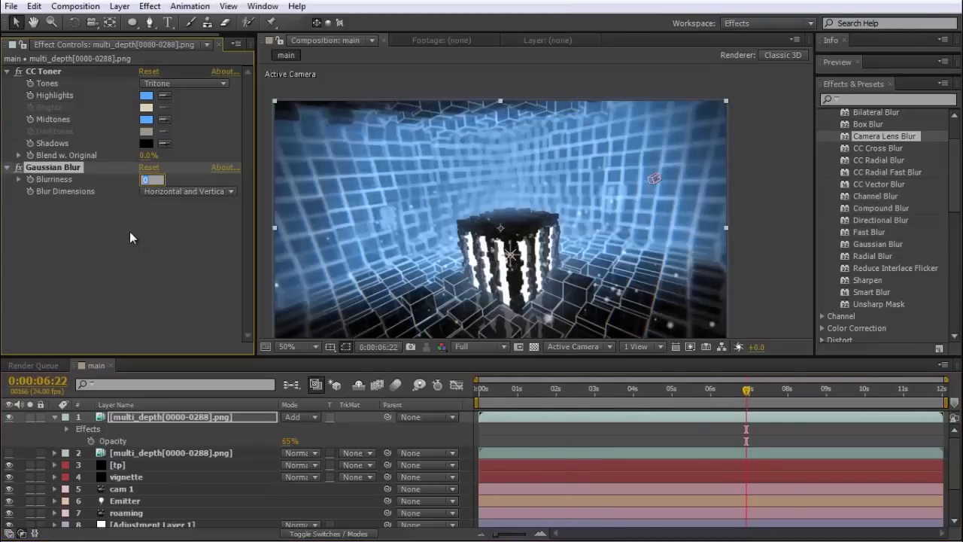
type("50")
key("Return")
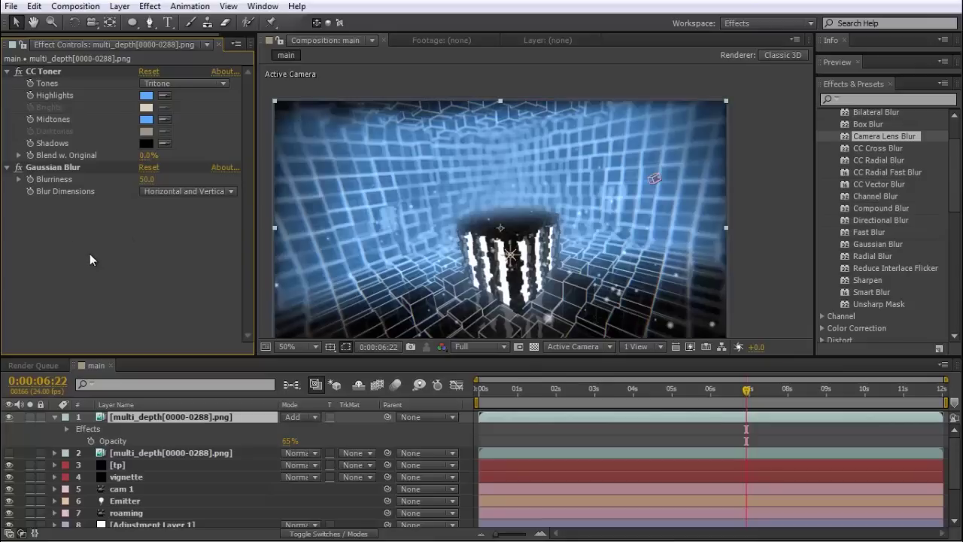
scroll(548, 204, "down", 2)
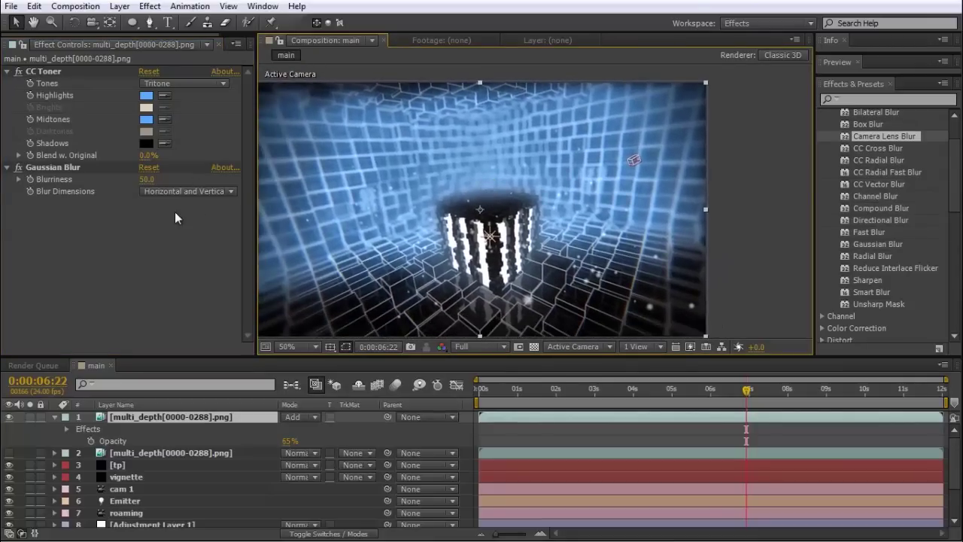
left_click_drag(147, 179, 174, 180)
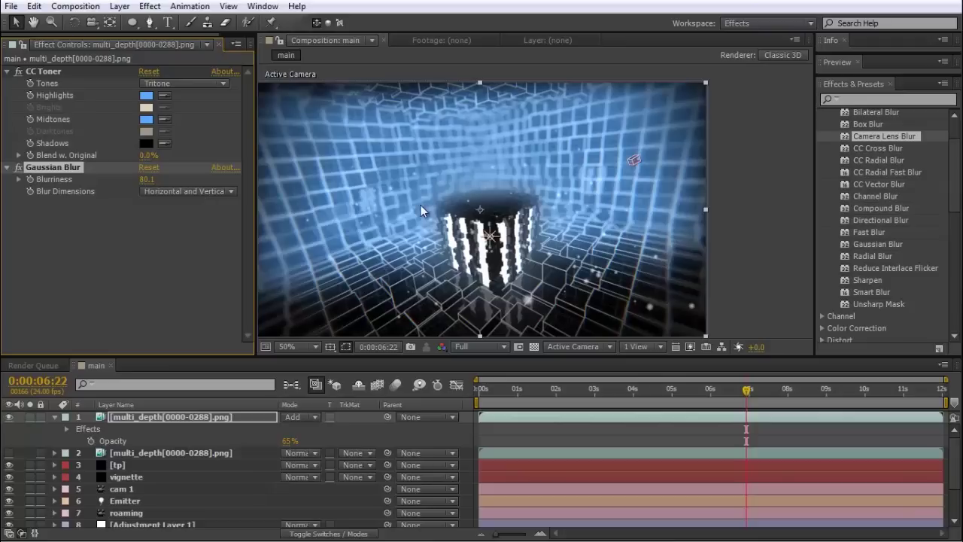
left_click_drag(420, 204, 435, 217)
- Scrub the playhead from about 4 seconds through 2 seconds back to 0:00:00:00 to inspect the blue glow
left_click(652, 388)
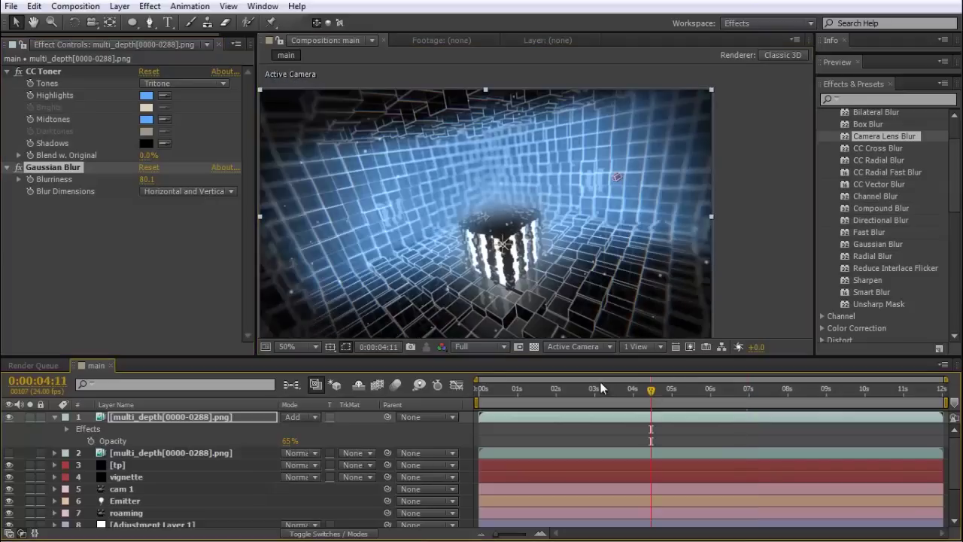
left_click(555, 389)
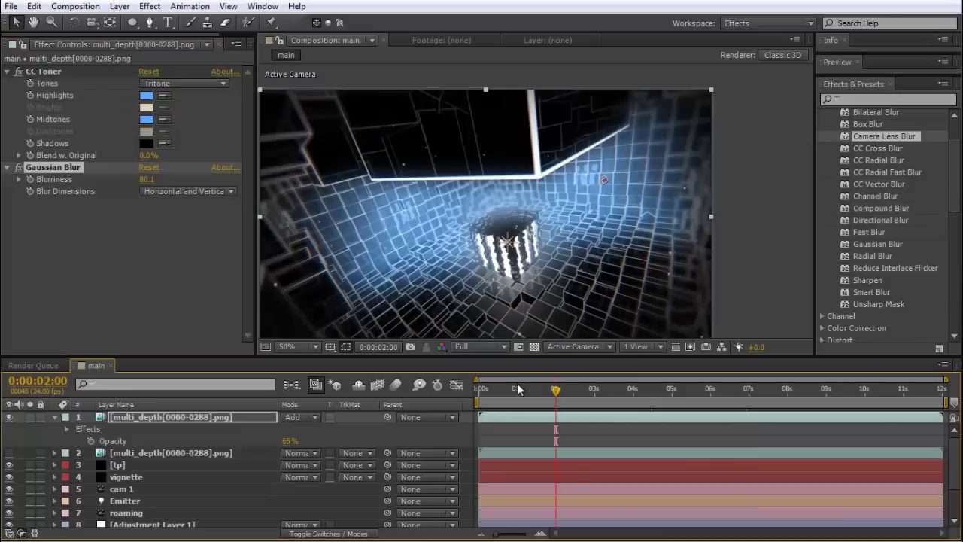
left_click(516, 388)
left_click_drag(507, 384, 456, 371)
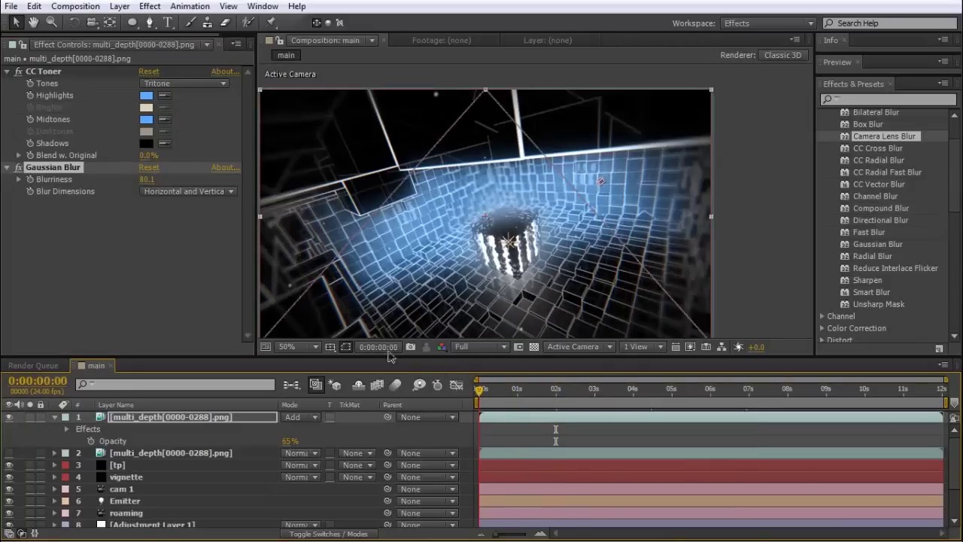
left_click_drag(386, 208, 414, 195)
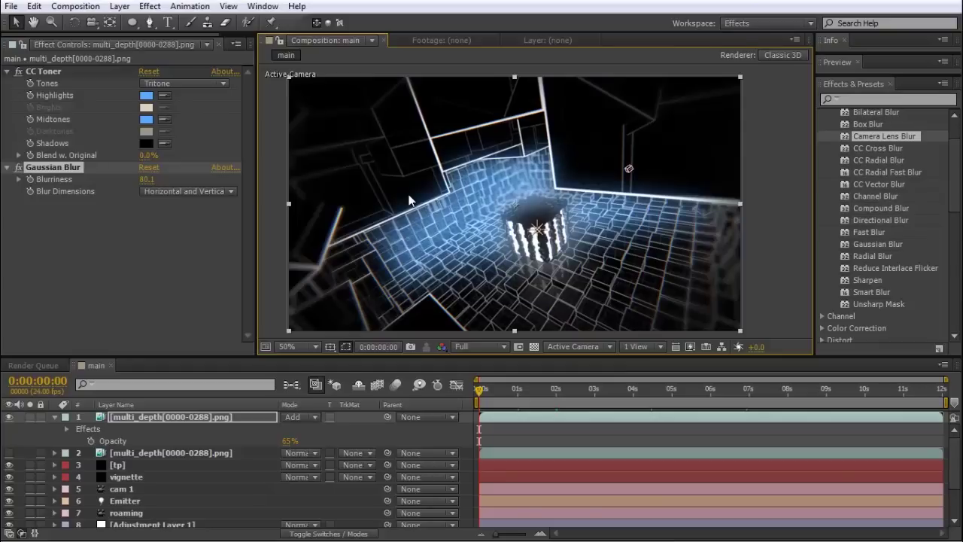